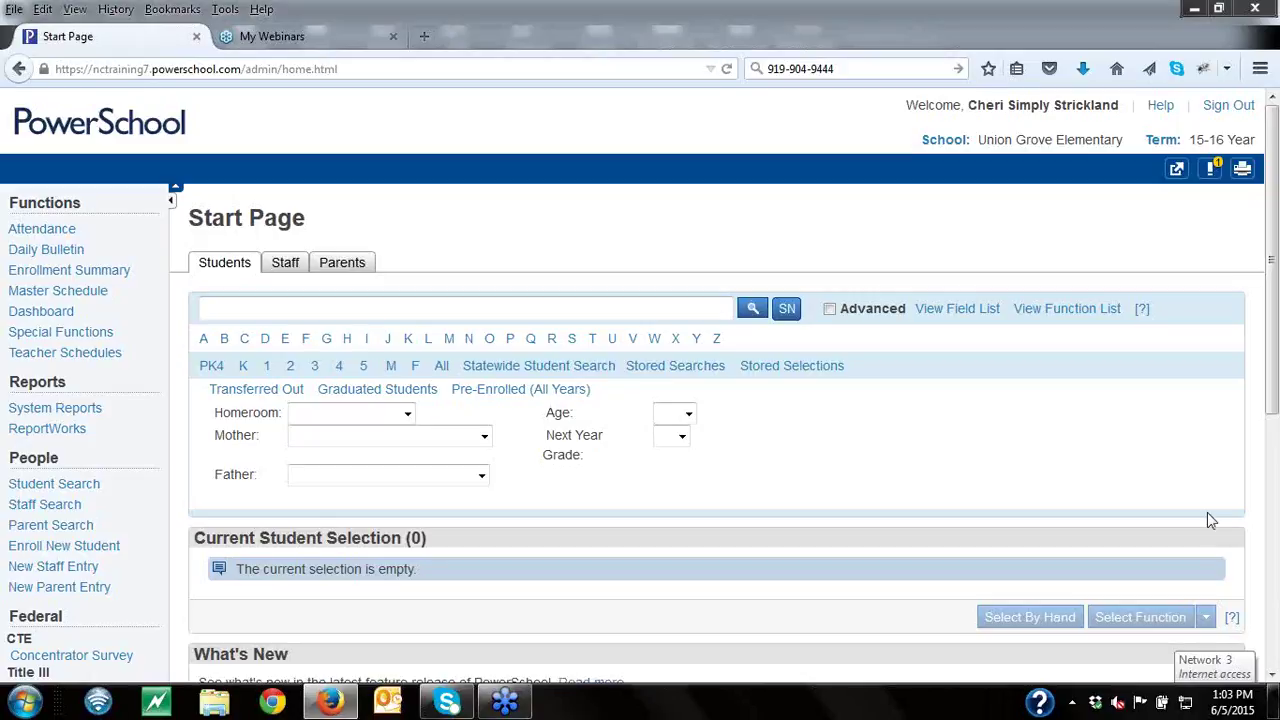
Step: Unmute the computer's system sound and dismiss the volume control
click(1119, 706)
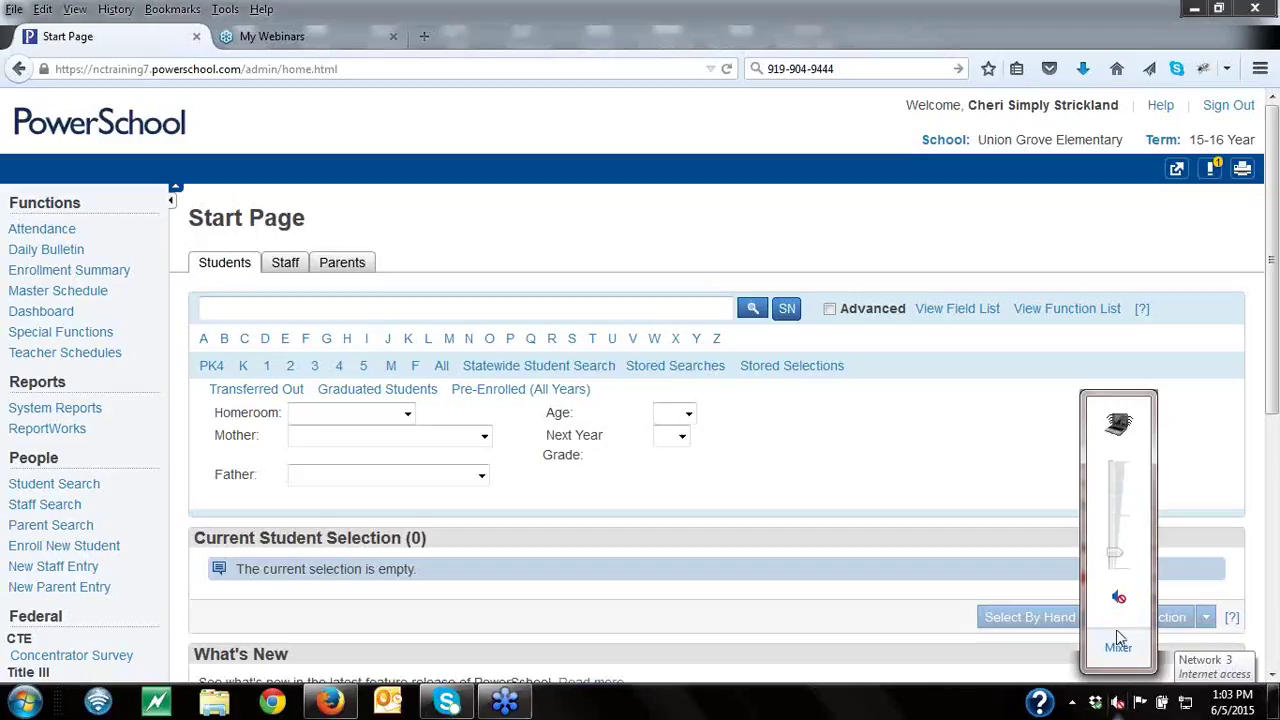
click(1120, 596)
click(920, 593)
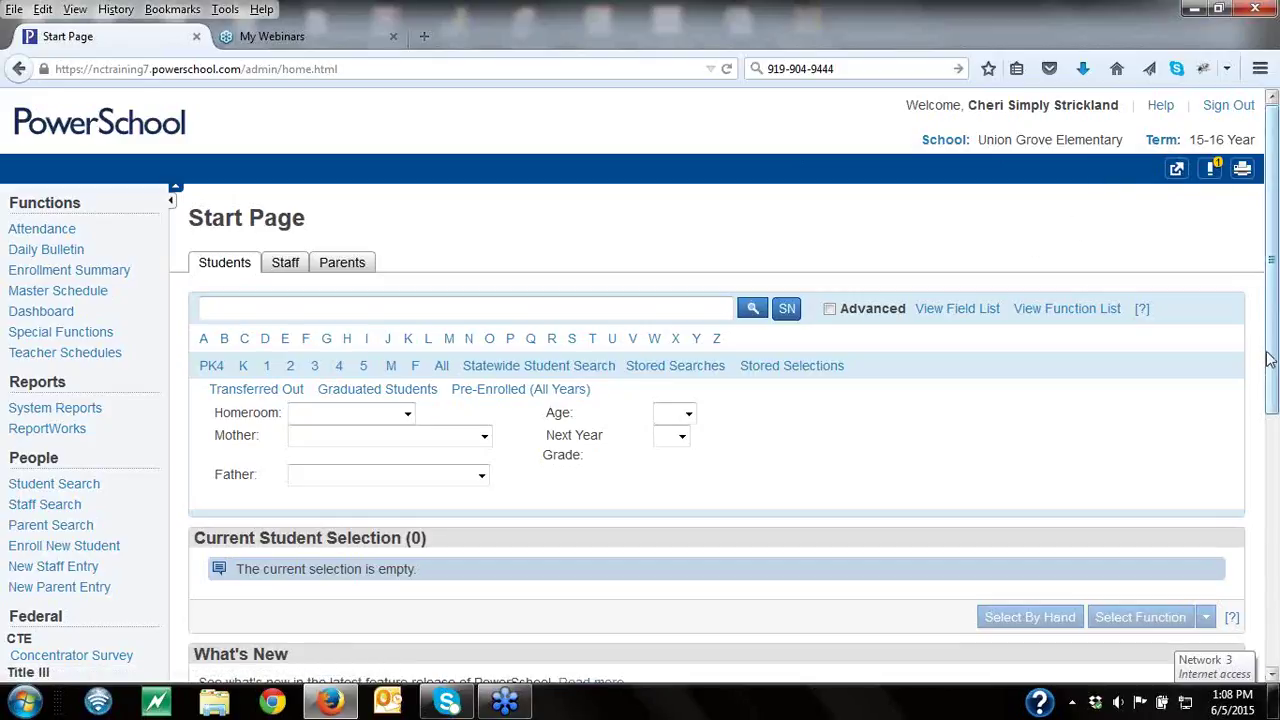
Step: Open the term setup for the 2015-2016 school year from the school's Years & Terms list
drag(1272, 366, 1274, 505)
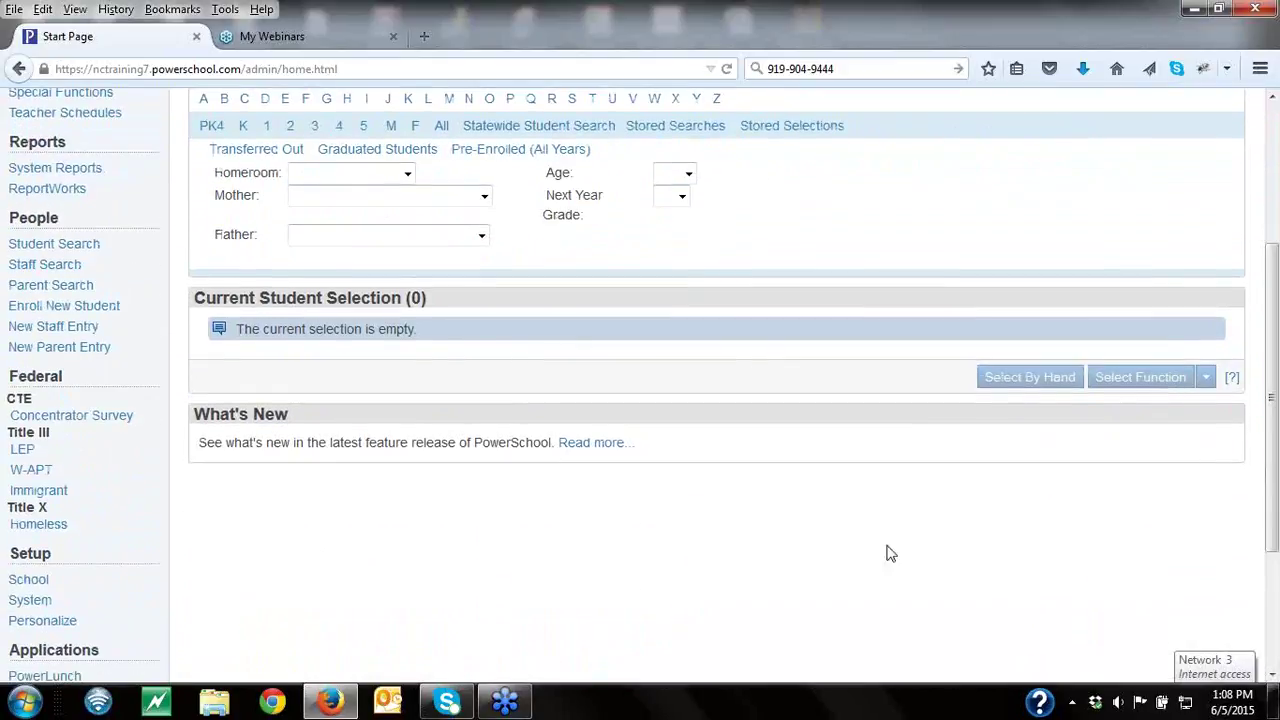
click(28, 582)
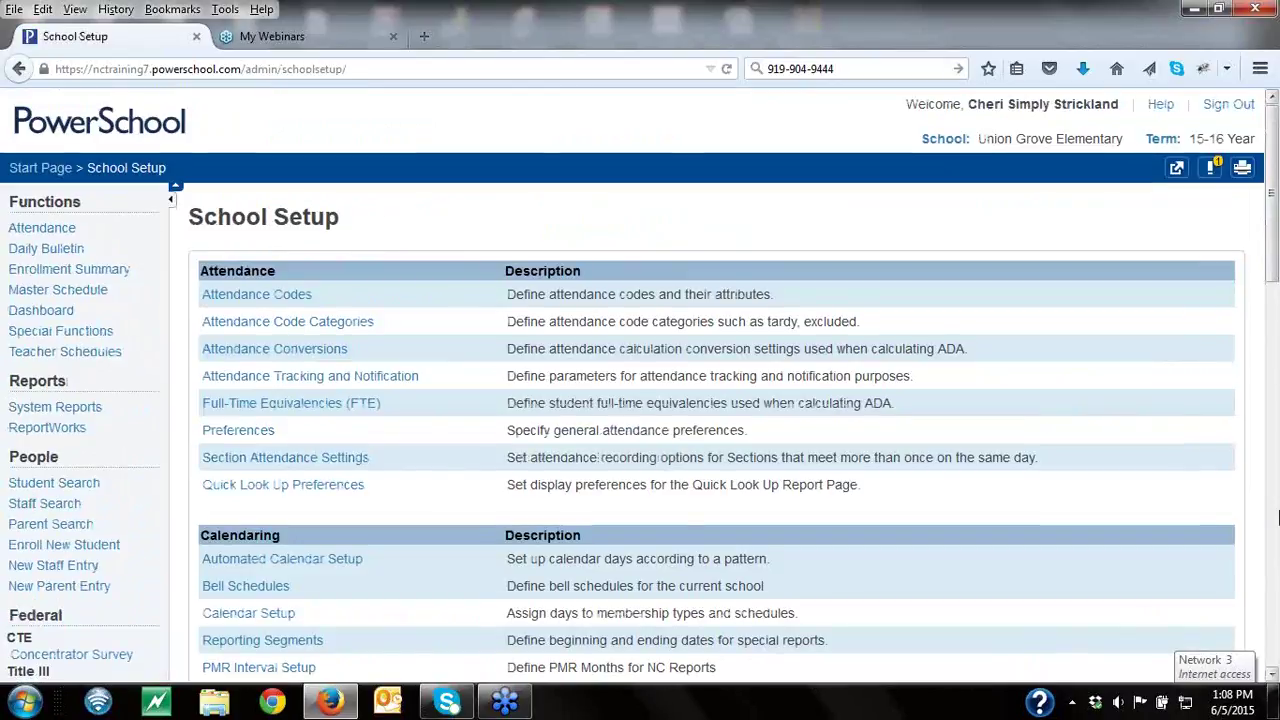
click(1273, 675)
drag(1273, 675, 1273, 675)
click(258, 577)
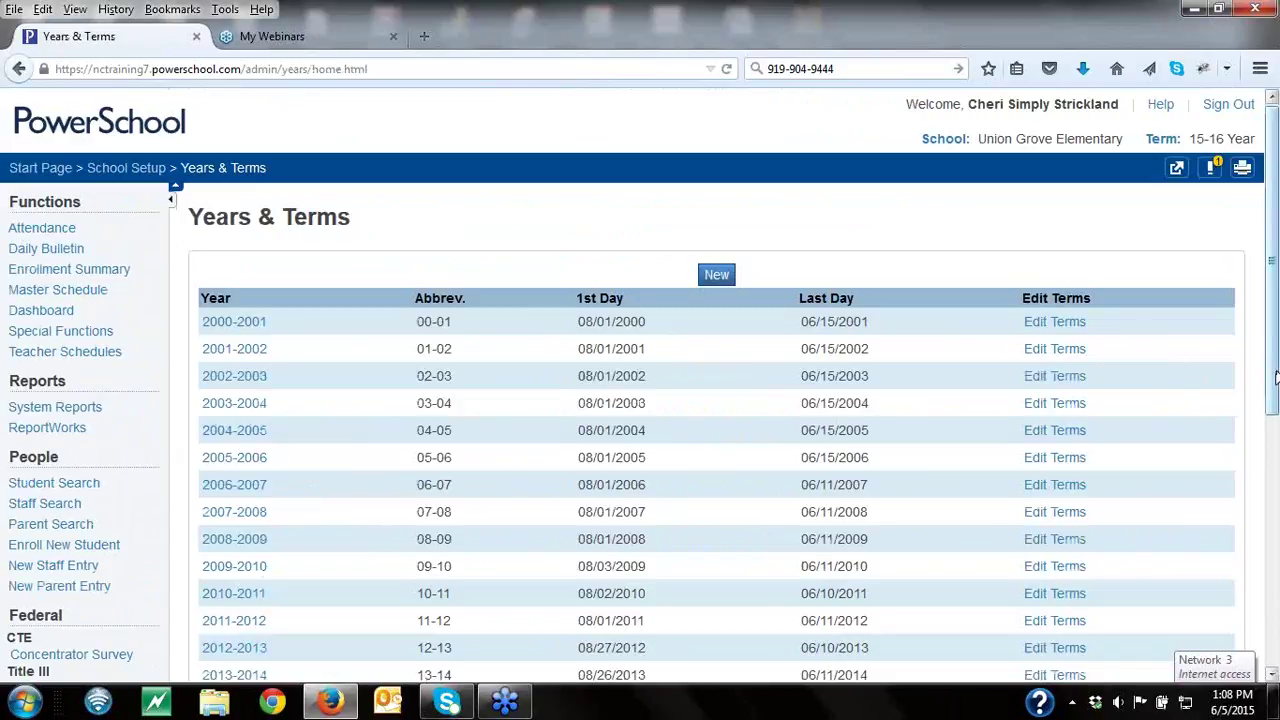
scroll(737, 569, down, 3)
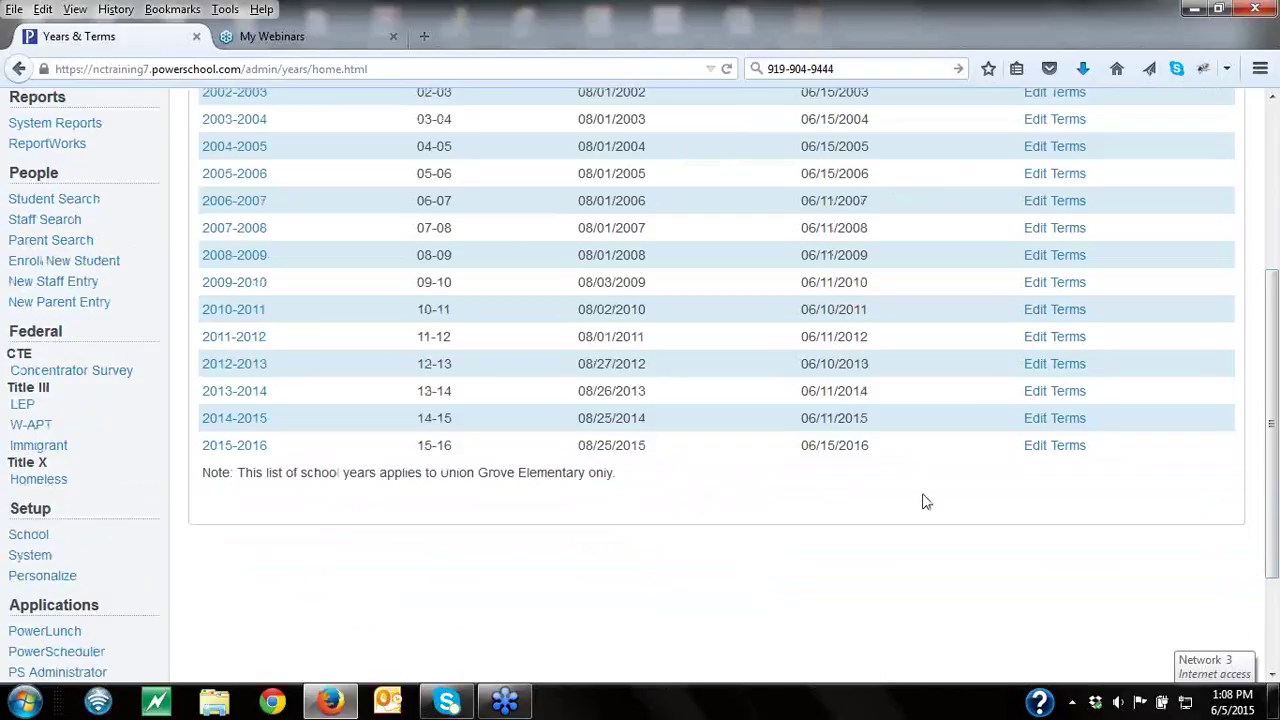
click(1057, 449)
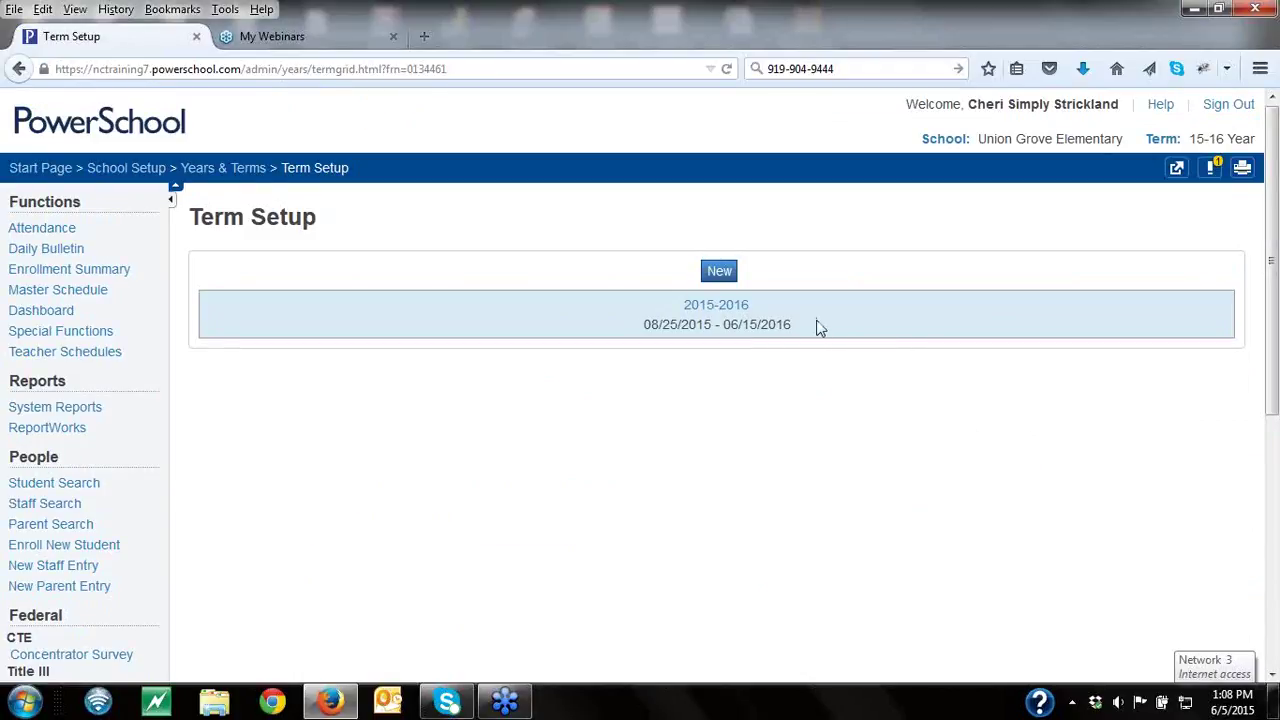
Step: Set the Import File Term # of the full-year 2015-2016 term to 2500 and submit the term
click(731, 310)
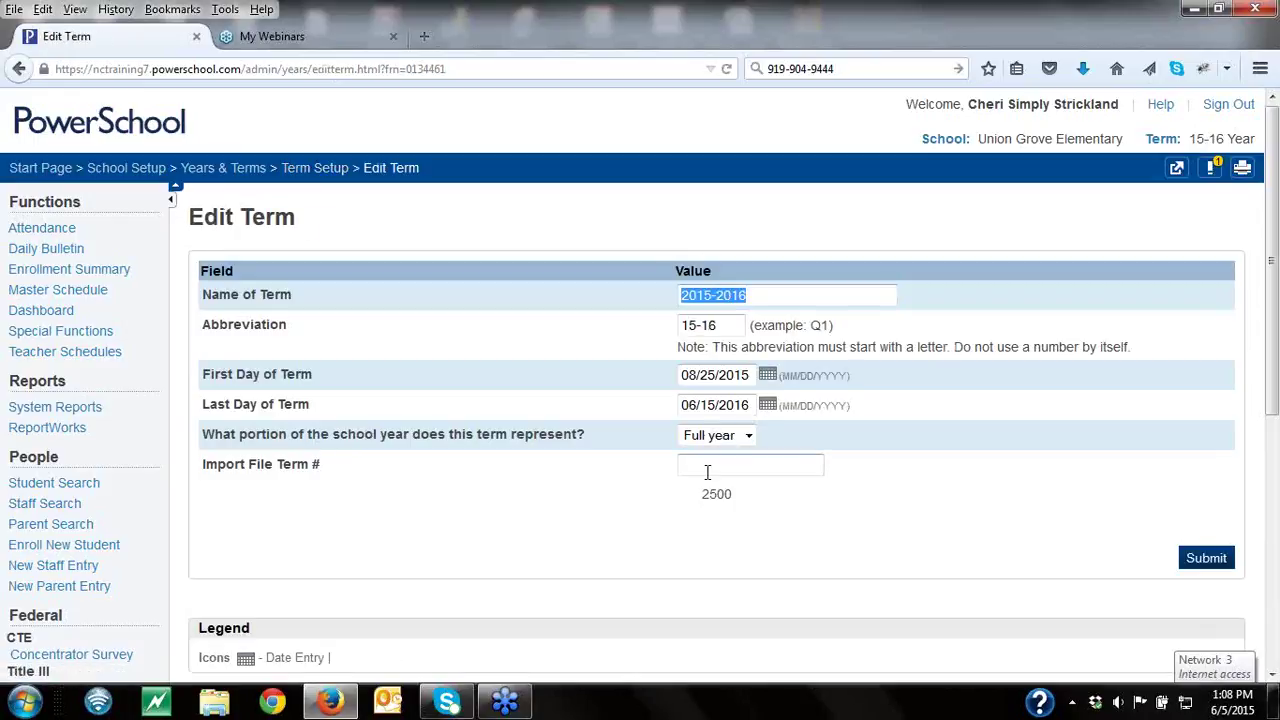
click(707, 466)
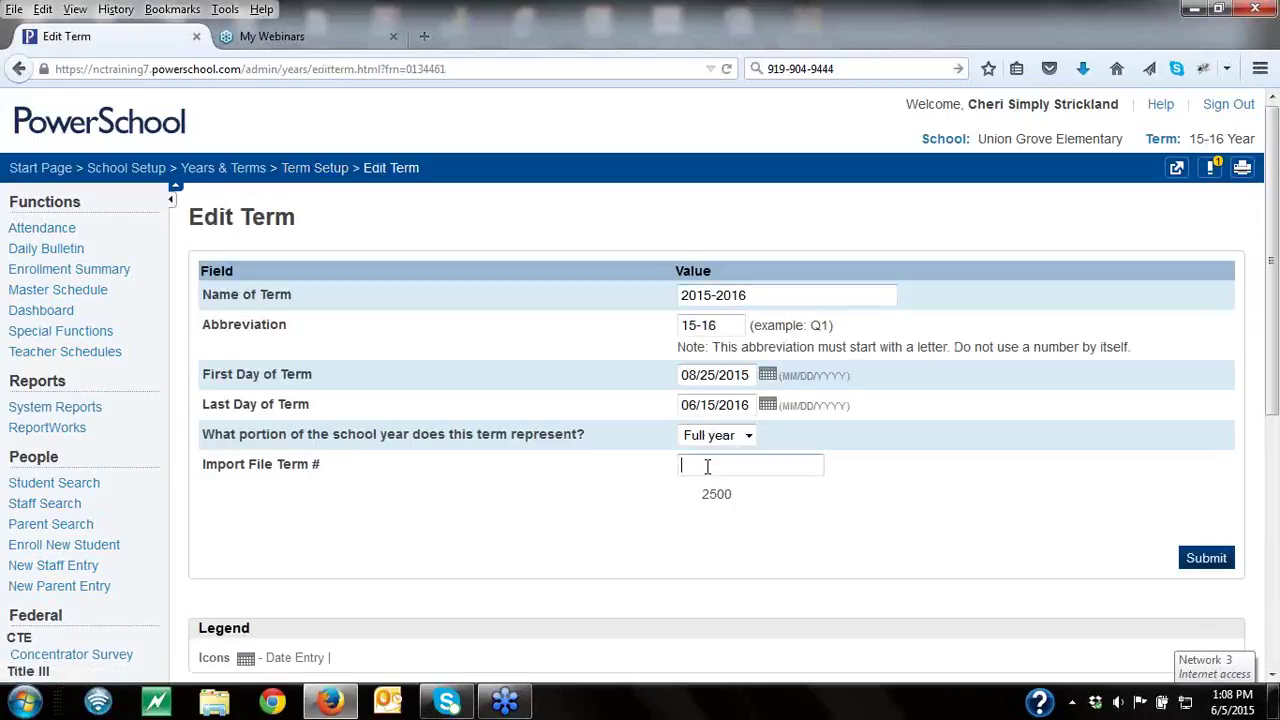
text(2500)
click(1190, 560)
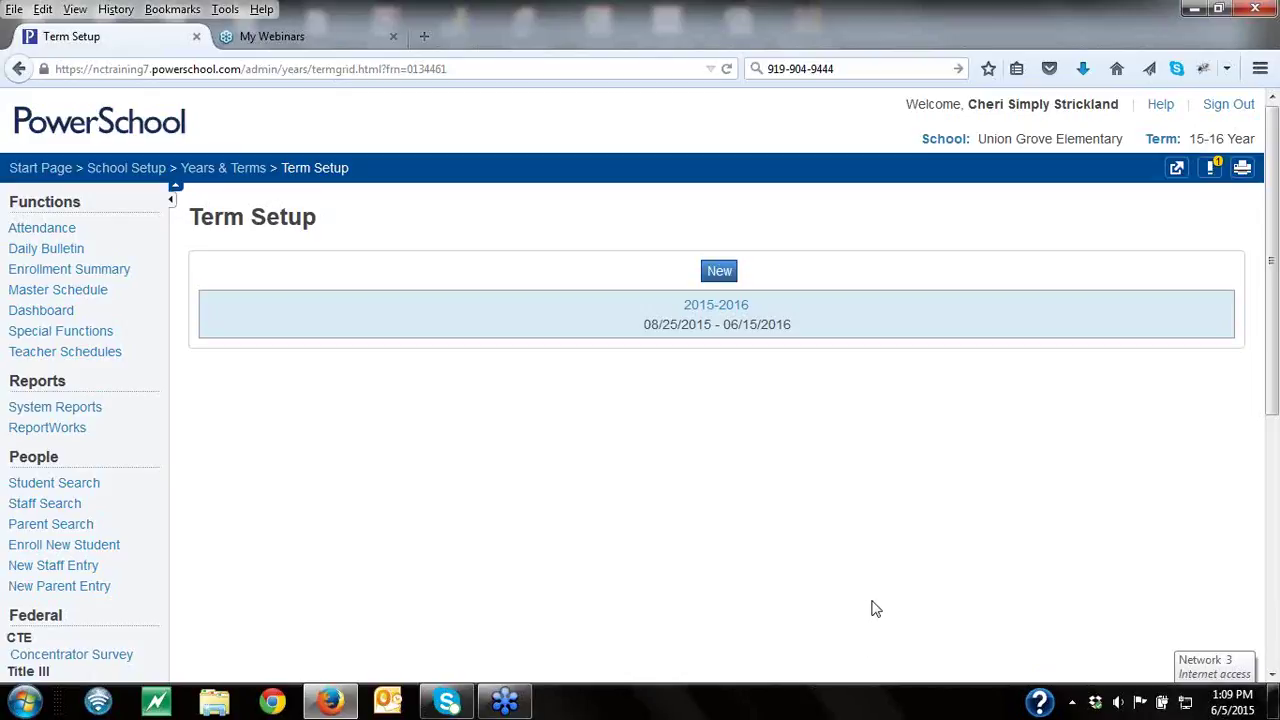
Step: Leave the term setup and open the Copy Master Schedule function in the system administrator settings
click(115, 172)
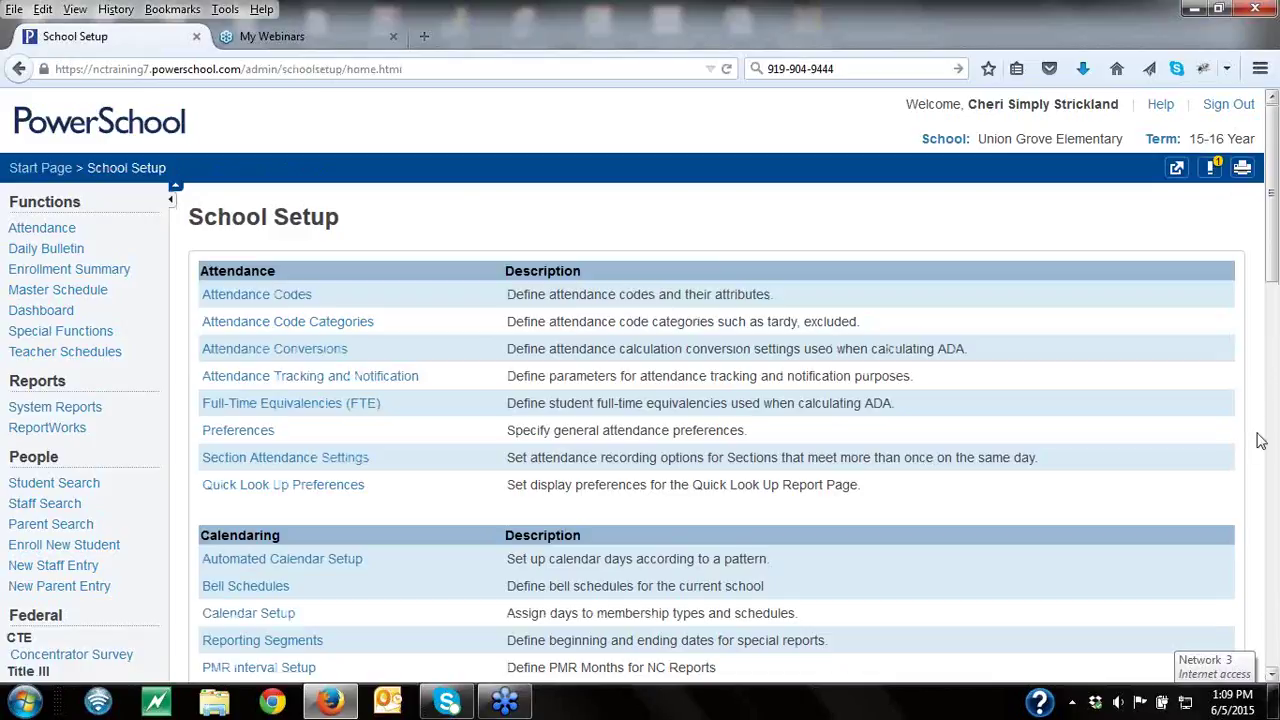
scroll(1275, 428, down, 10)
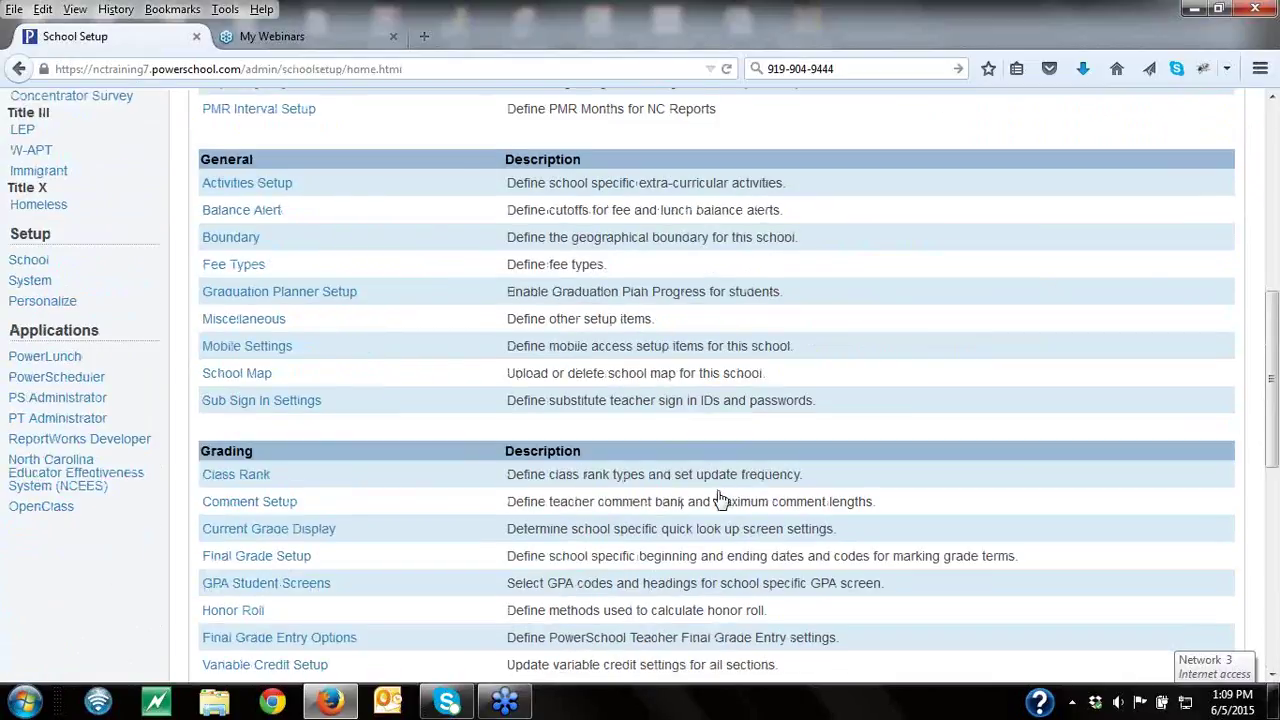
click(20, 290)
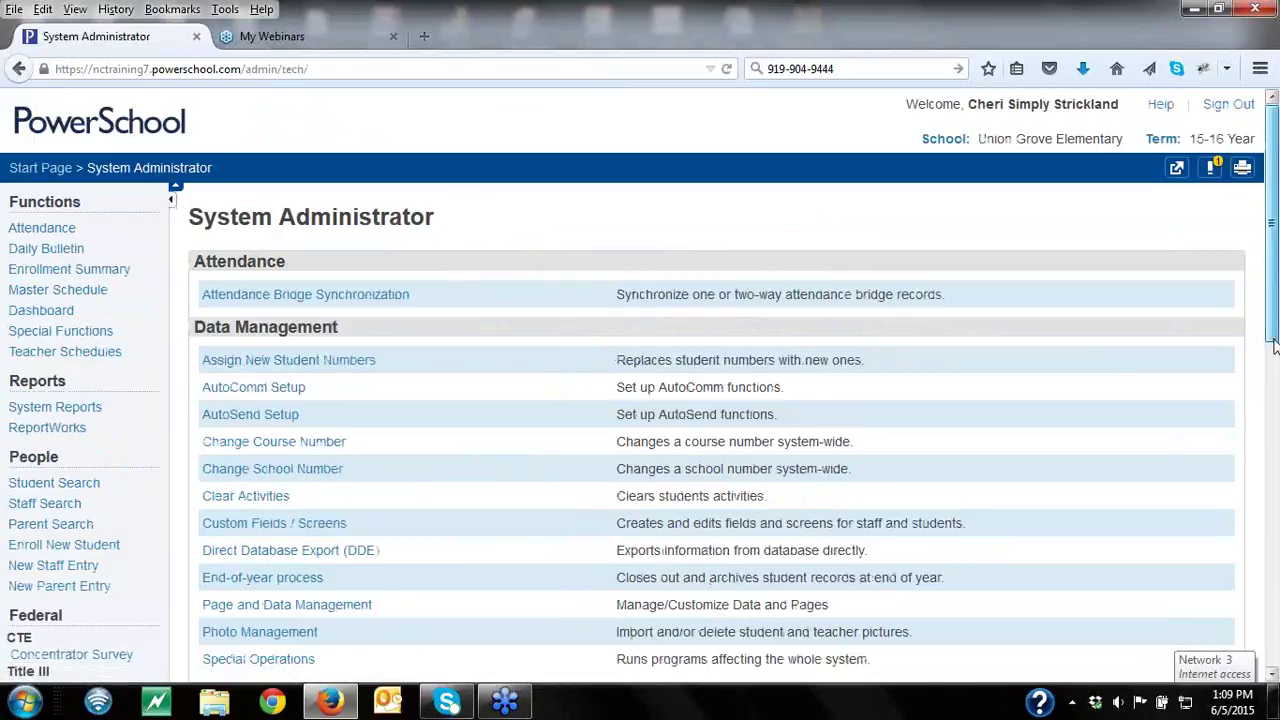
scroll(1277, 404, down, 2)
drag(1277, 404, 1277, 584)
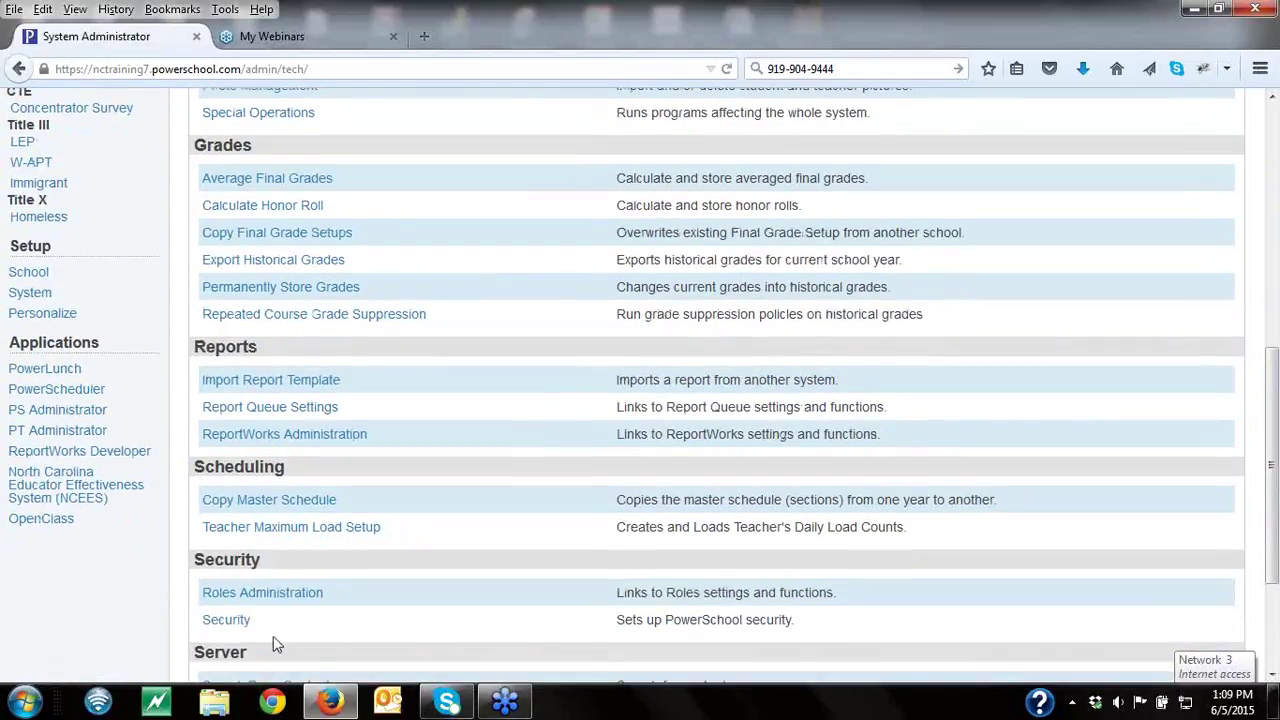
click(286, 507)
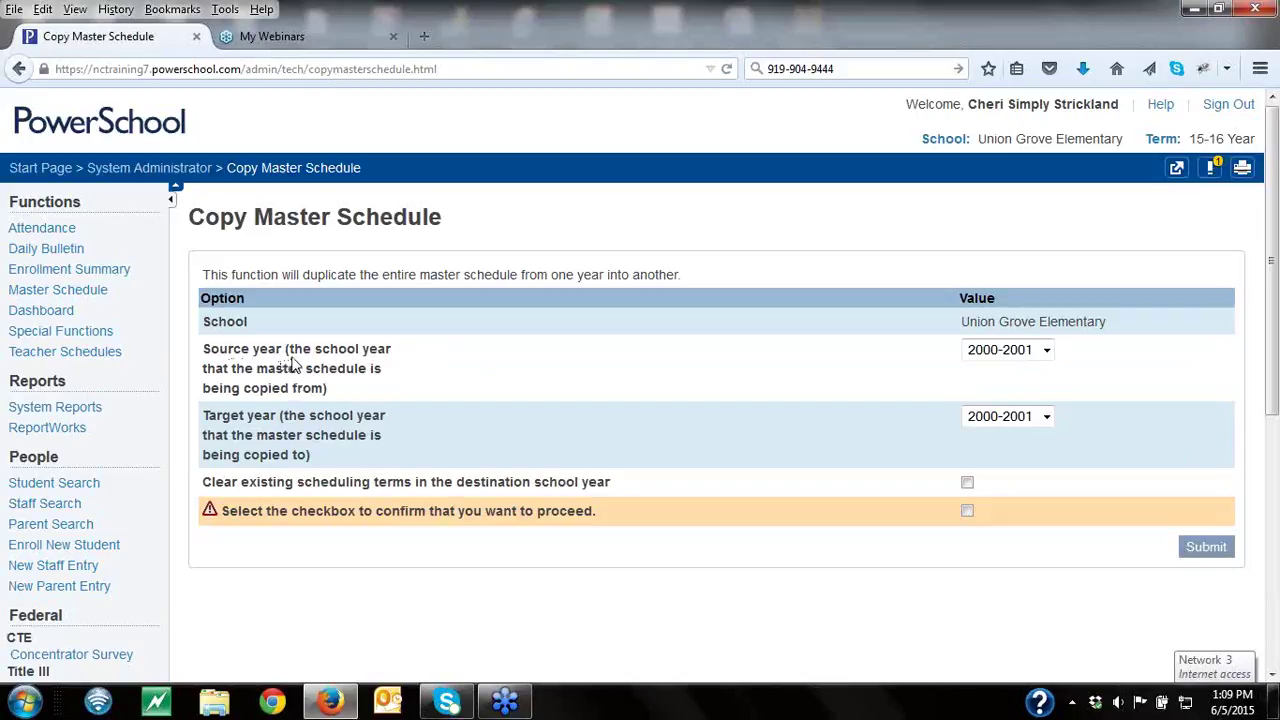
Step: Choose 2014-2015 as the source year and 2015-2016 as the target year for the master schedule copy
click(1046, 352)
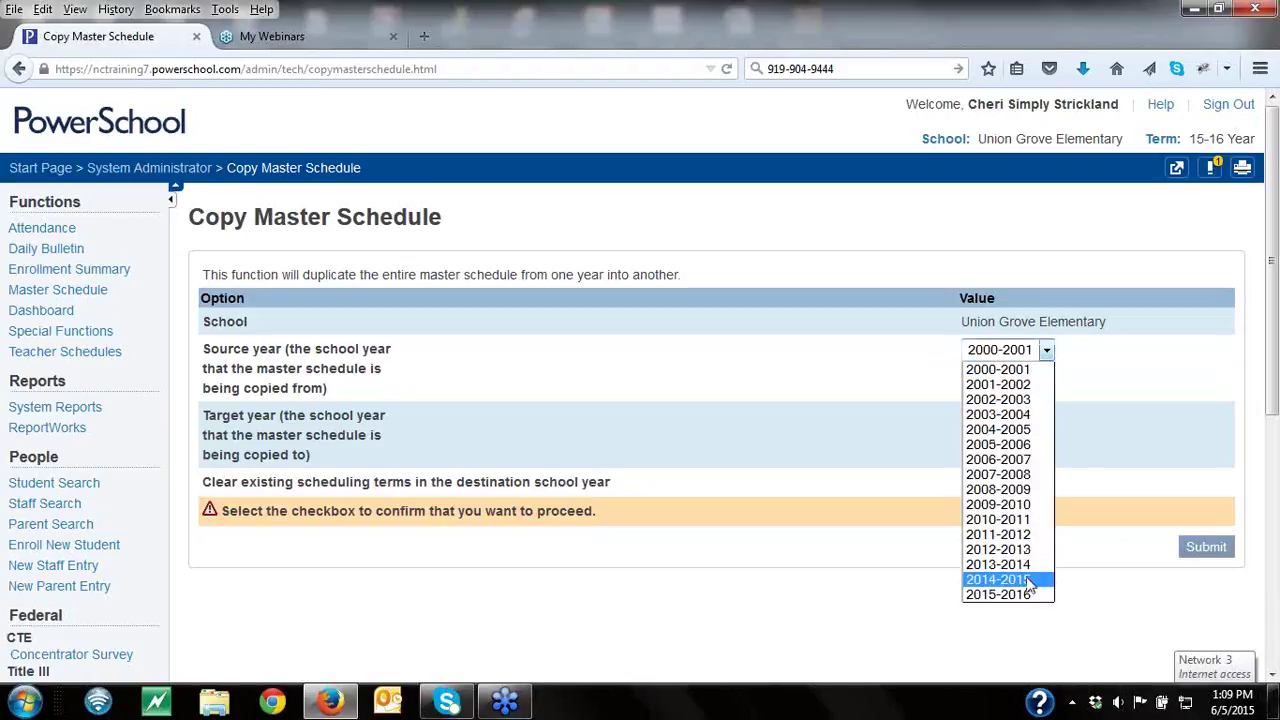
click(1012, 578)
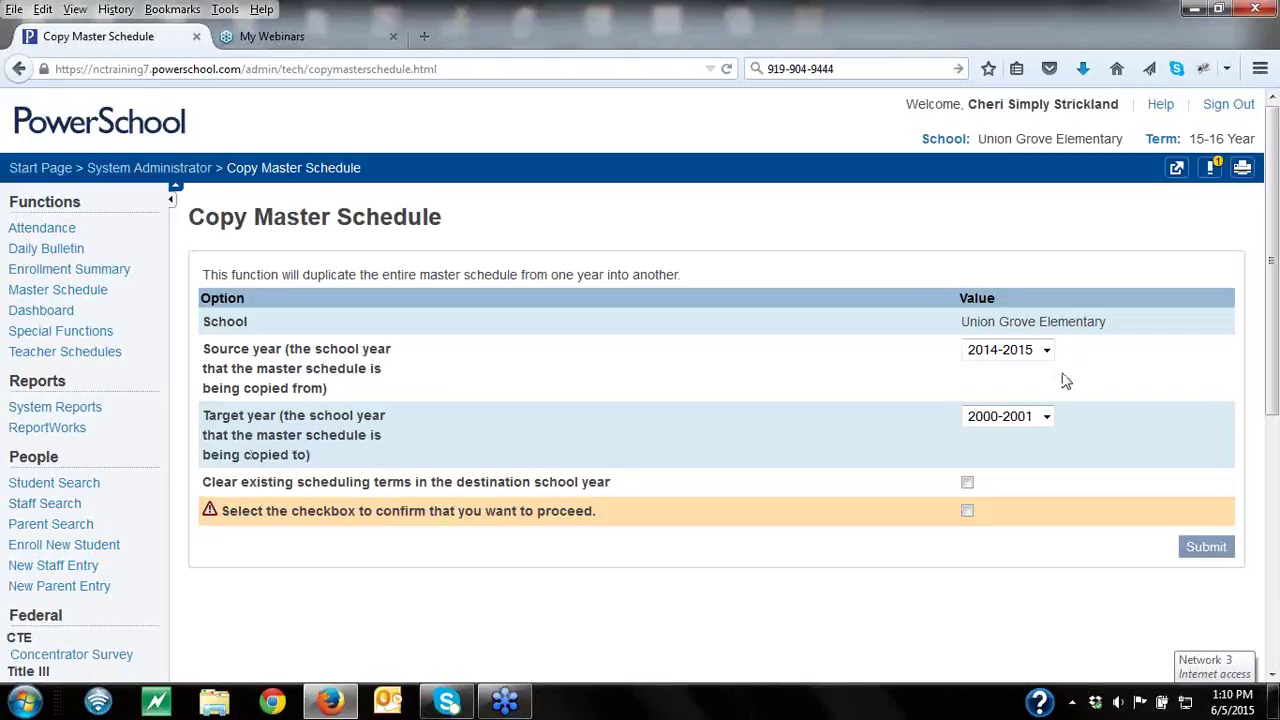
click(1047, 418)
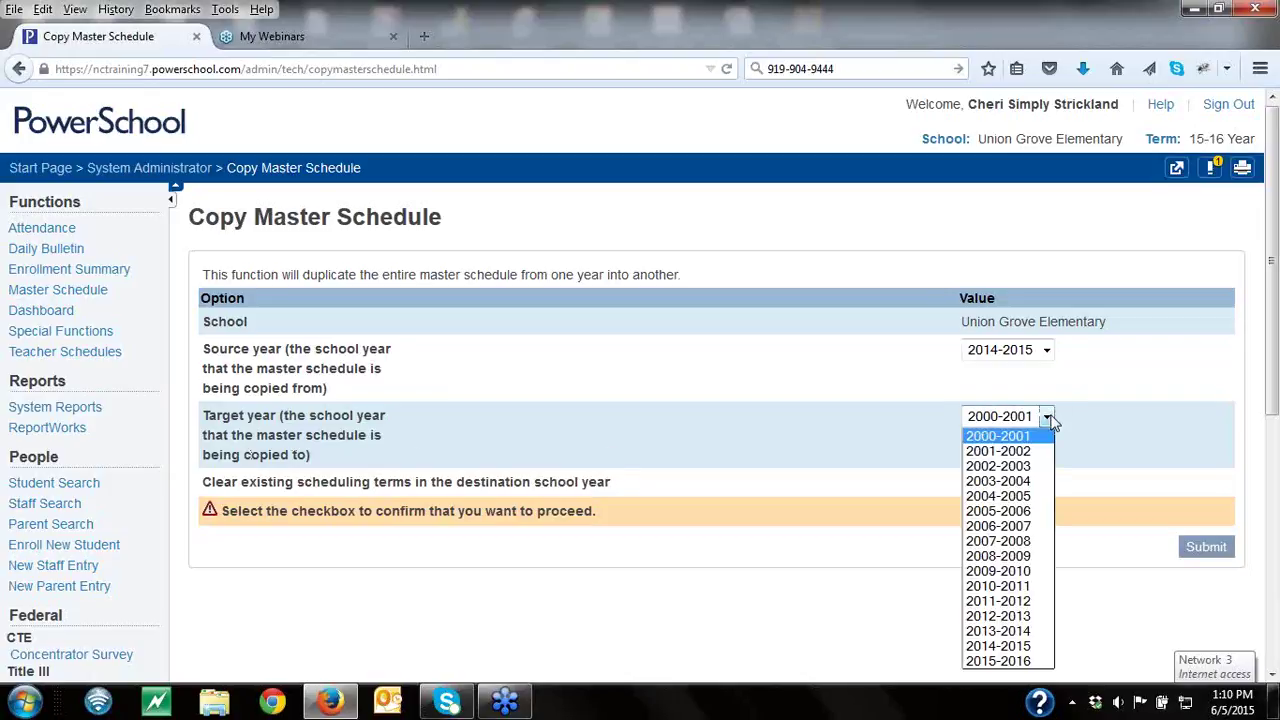
click(998, 661)
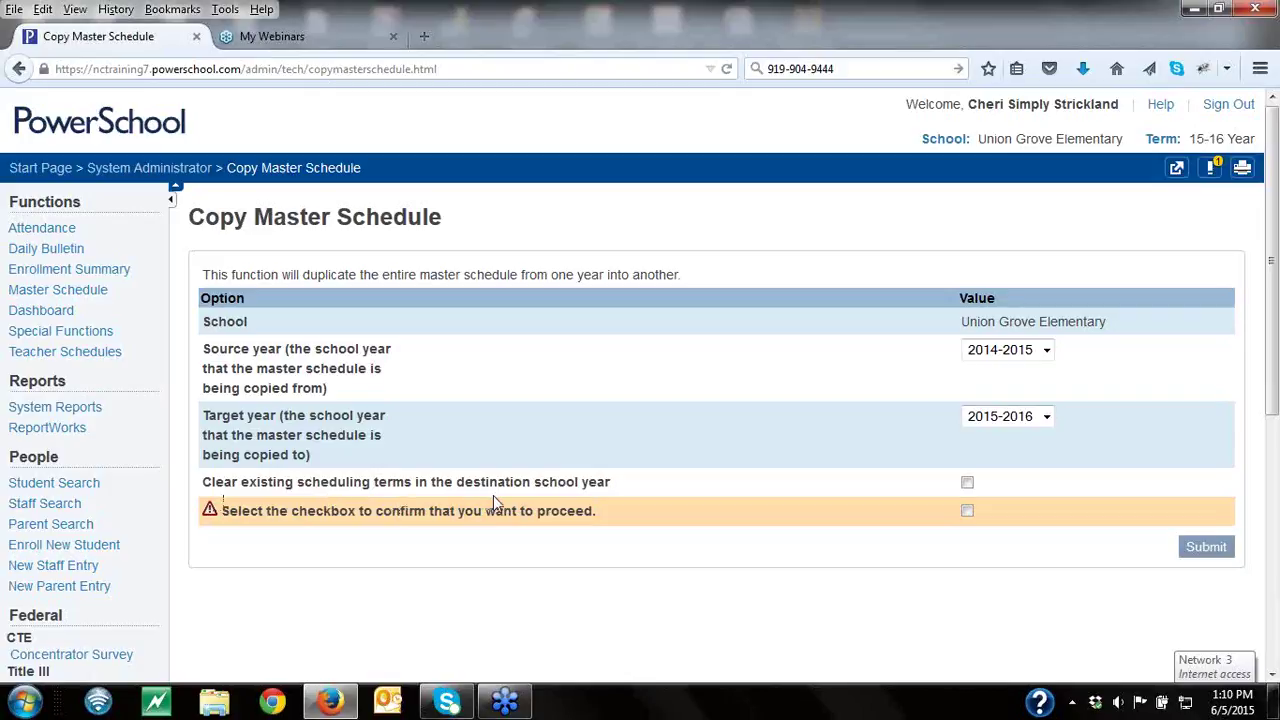
Step: Enable clearing existing scheduling terms in the destination year, confirm proceeding, and submit the master schedule copy past its warnings
click(967, 484)
click(967, 512)
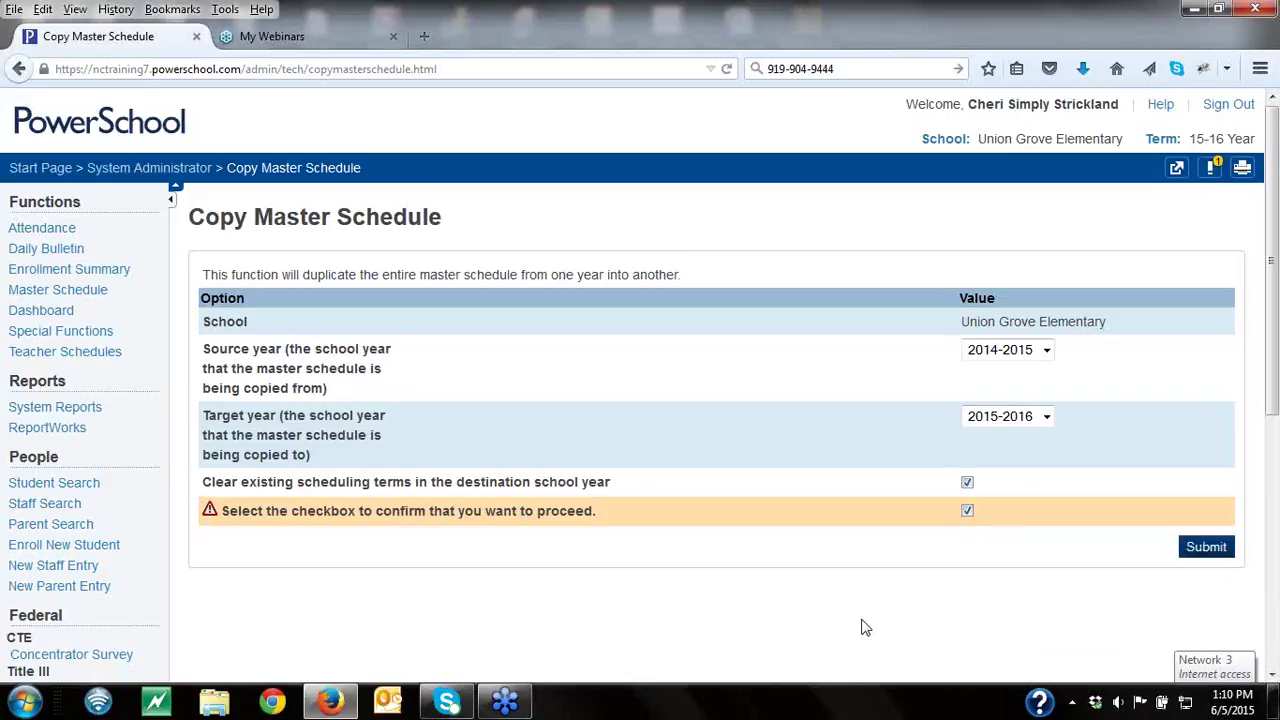
click(1205, 547)
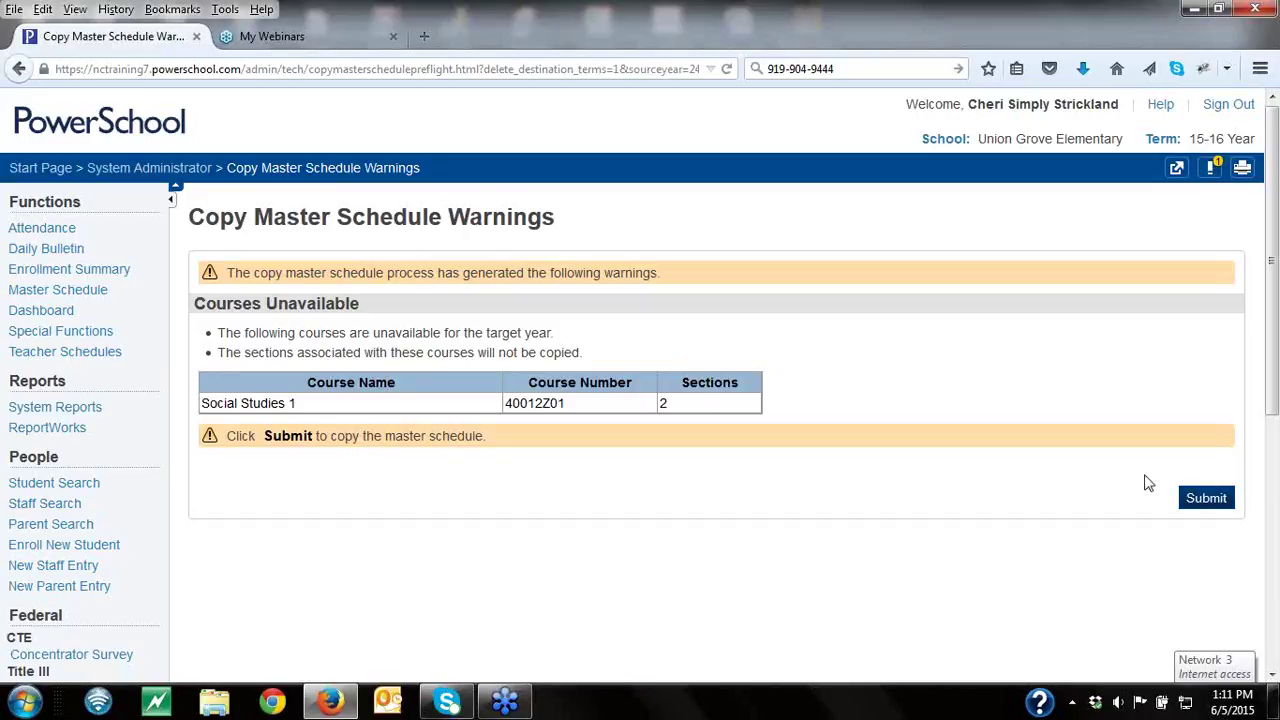
click(1207, 499)
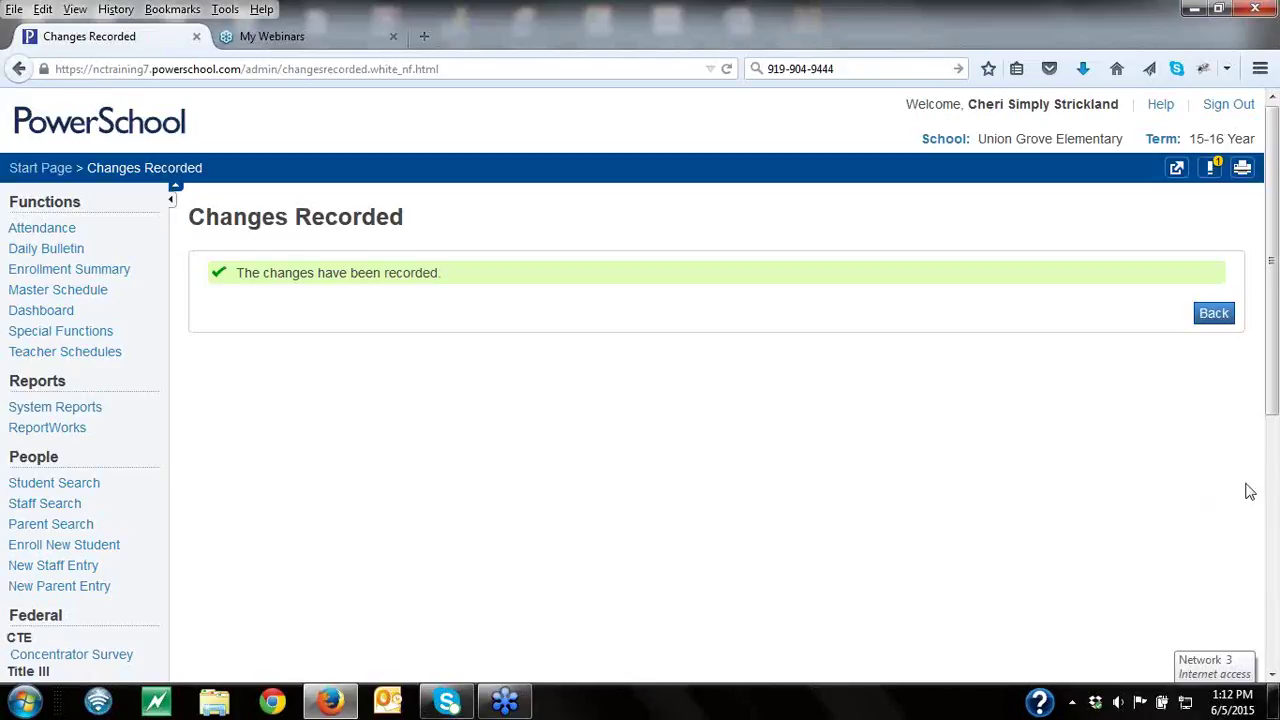
Step: Open the school's Sections page from the scheduling part of School Setup
drag(1273, 390, 1272, 420)
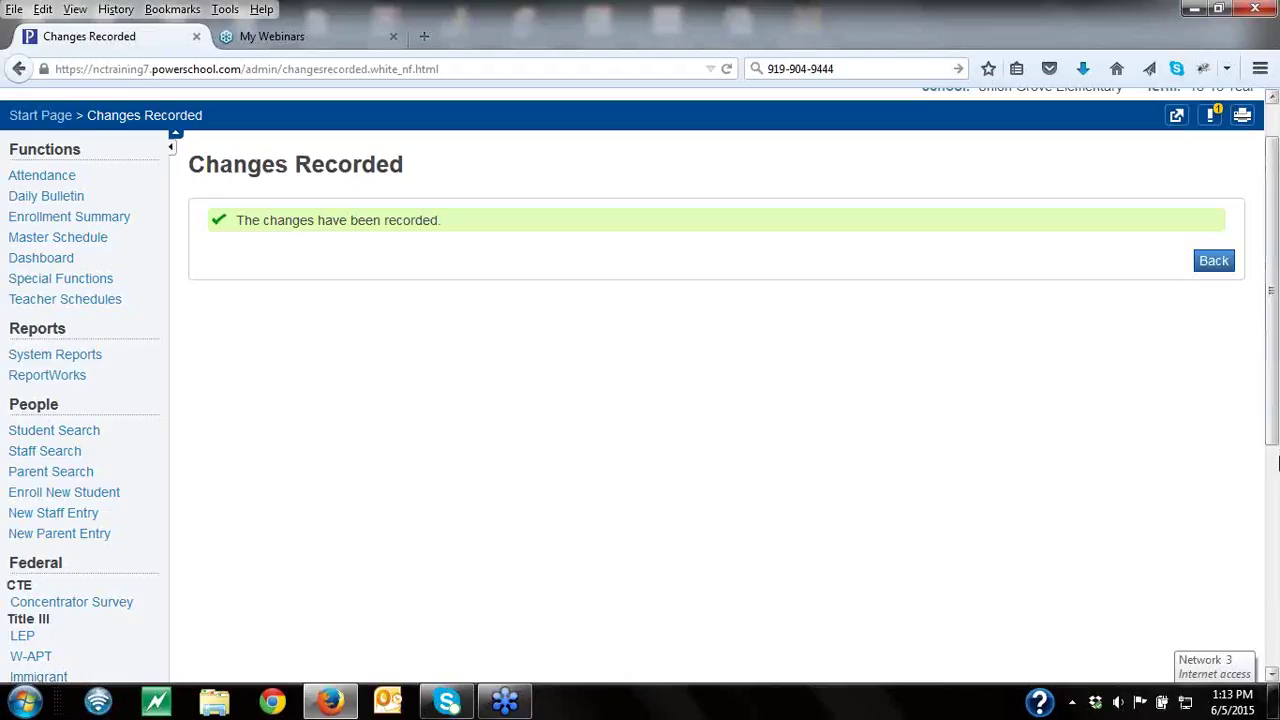
drag(1273, 390, 1274, 508)
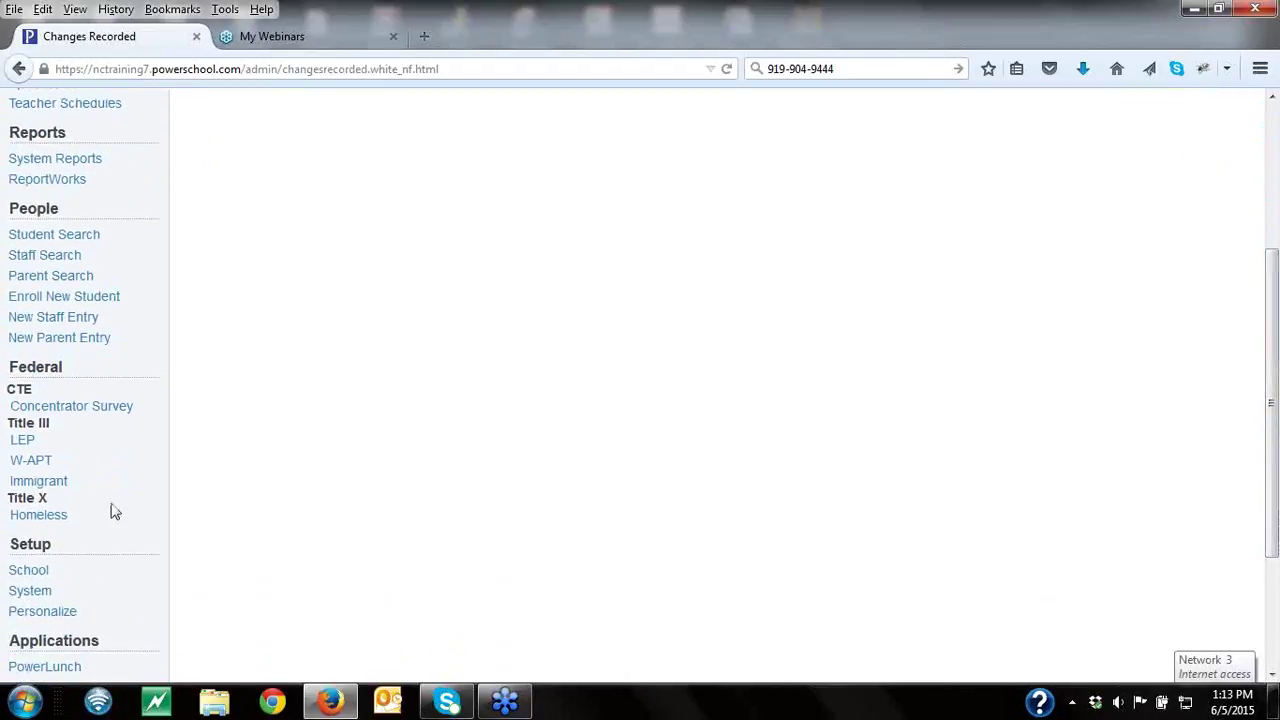
click(28, 572)
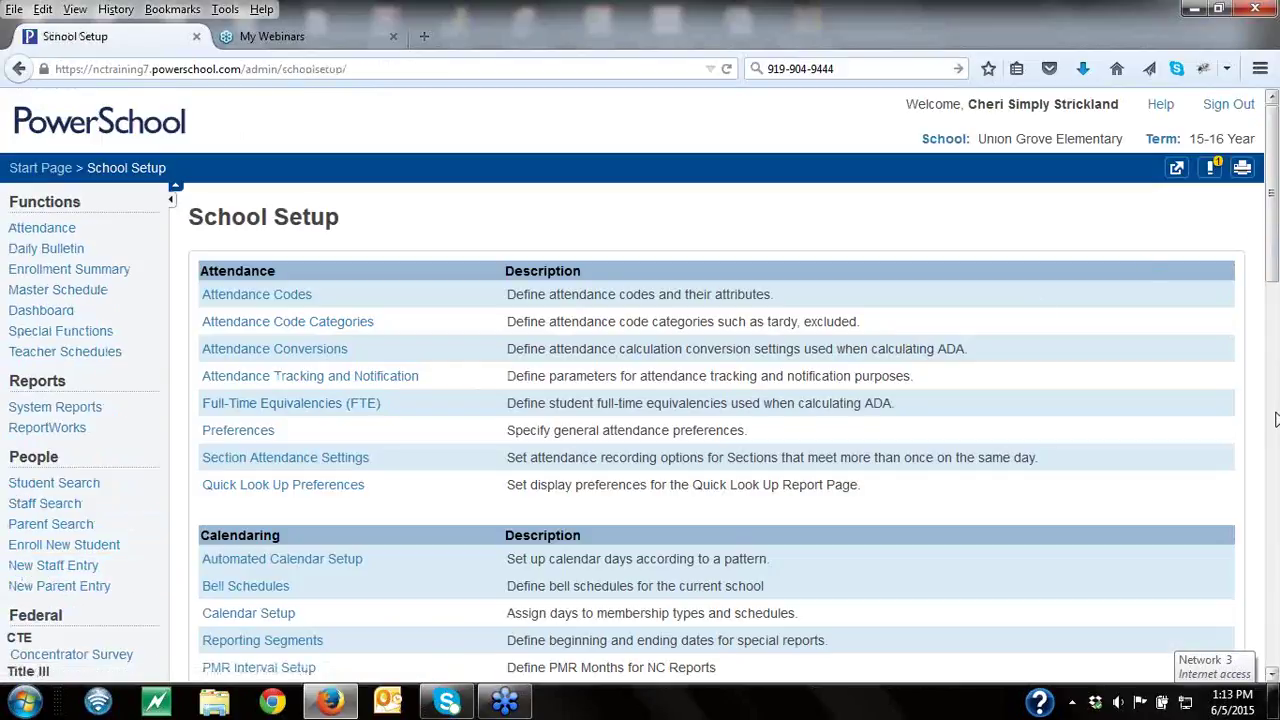
scroll(1276, 419, down, 5)
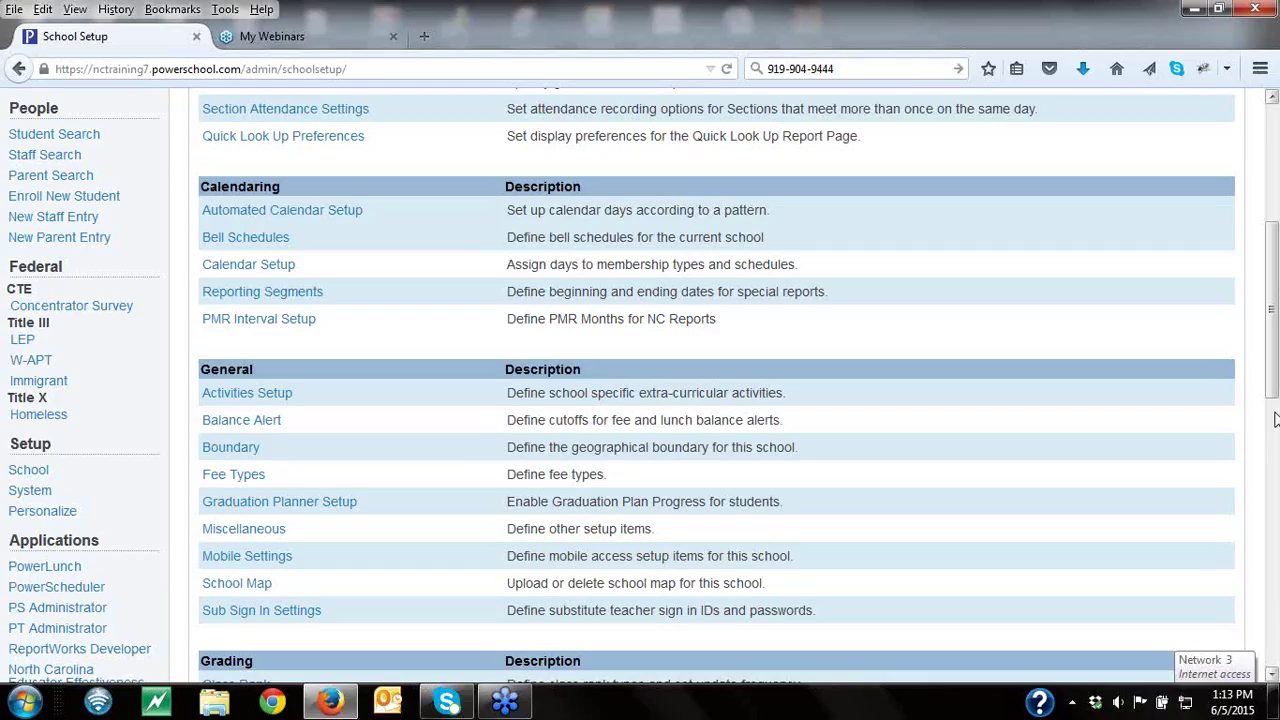
scroll(1276, 419, down, 3)
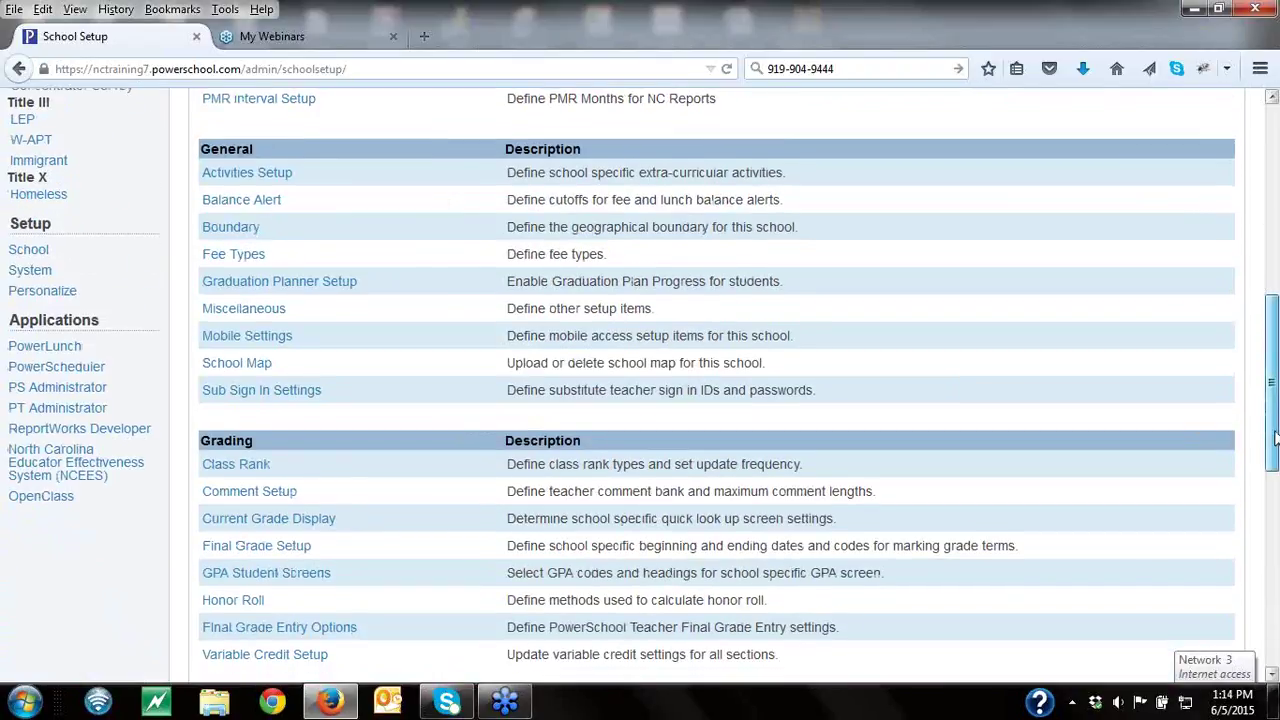
scroll(1276, 427, down, 5)
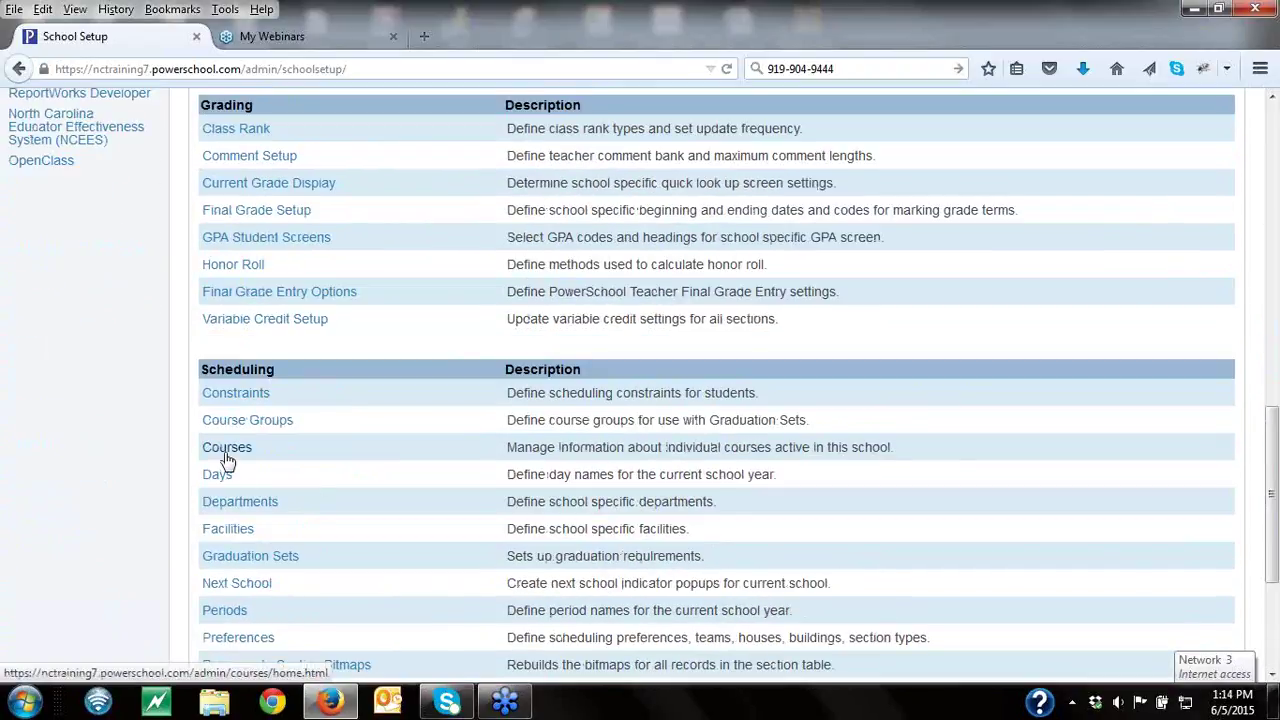
drag(1274, 473, 1272, 541)
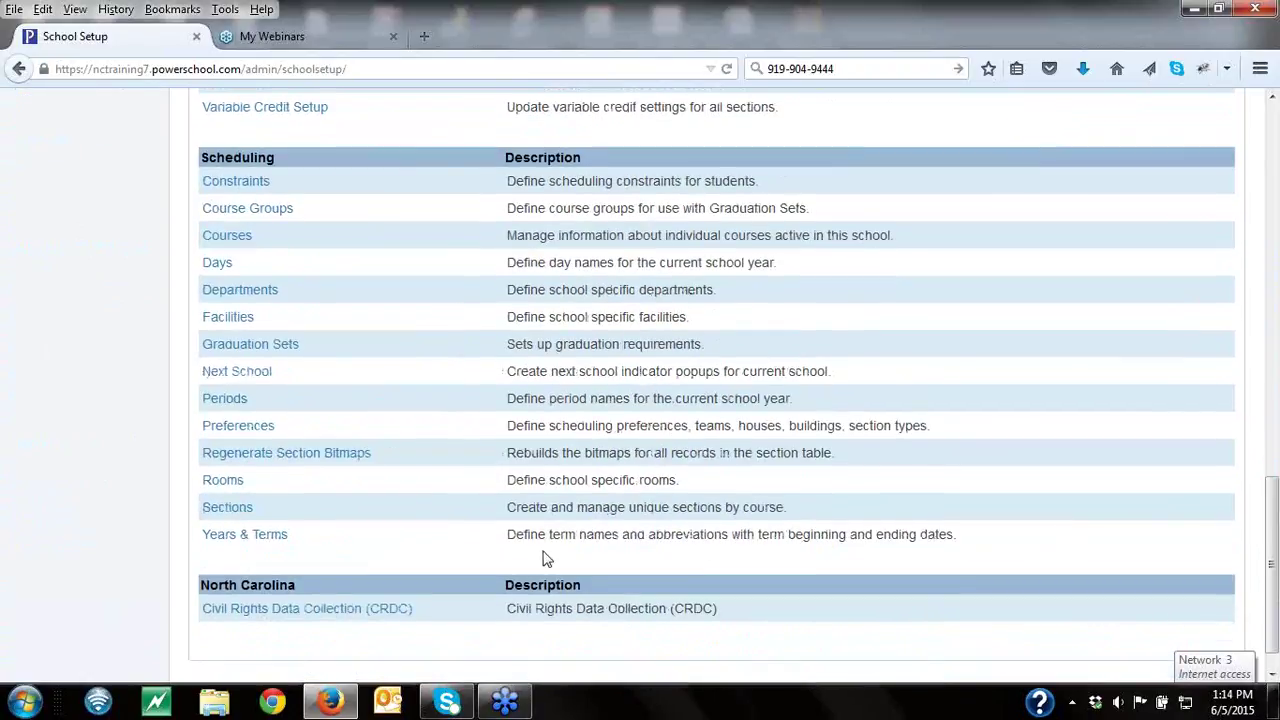
click(228, 505)
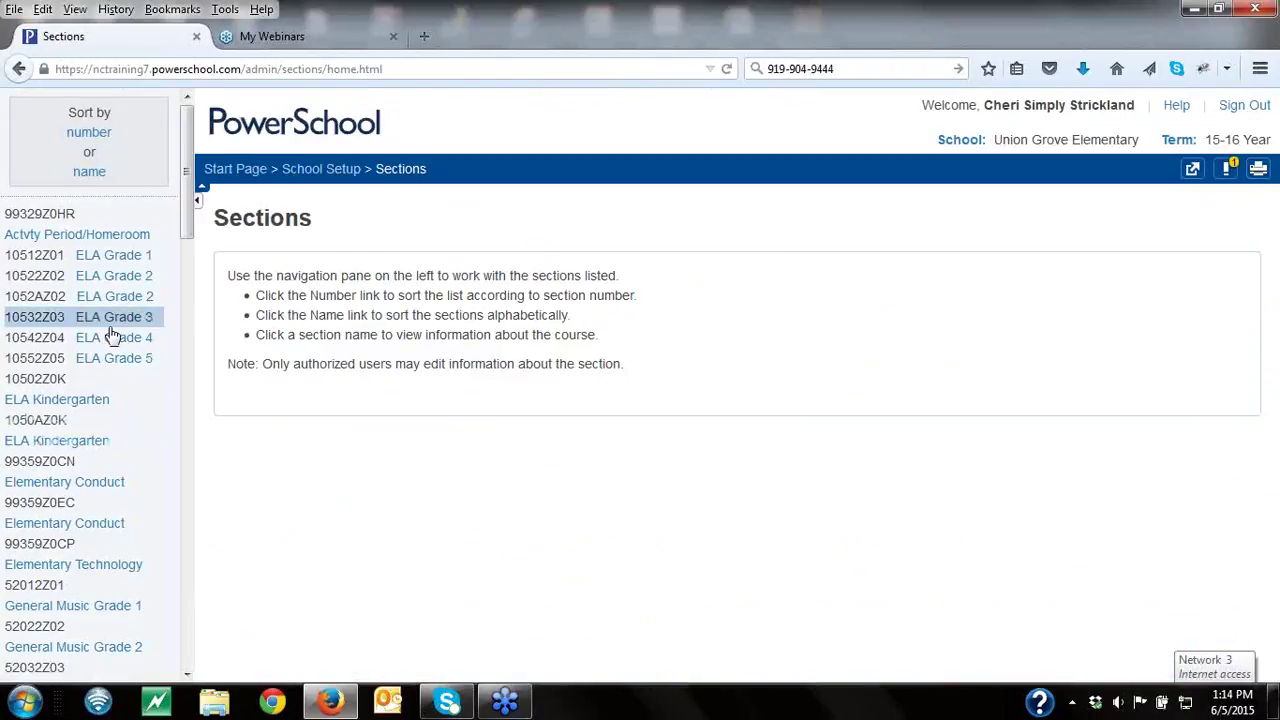
Step: Check the copied sections of the ELA Grade 1 and General Music Grade 1 courses
click(121, 264)
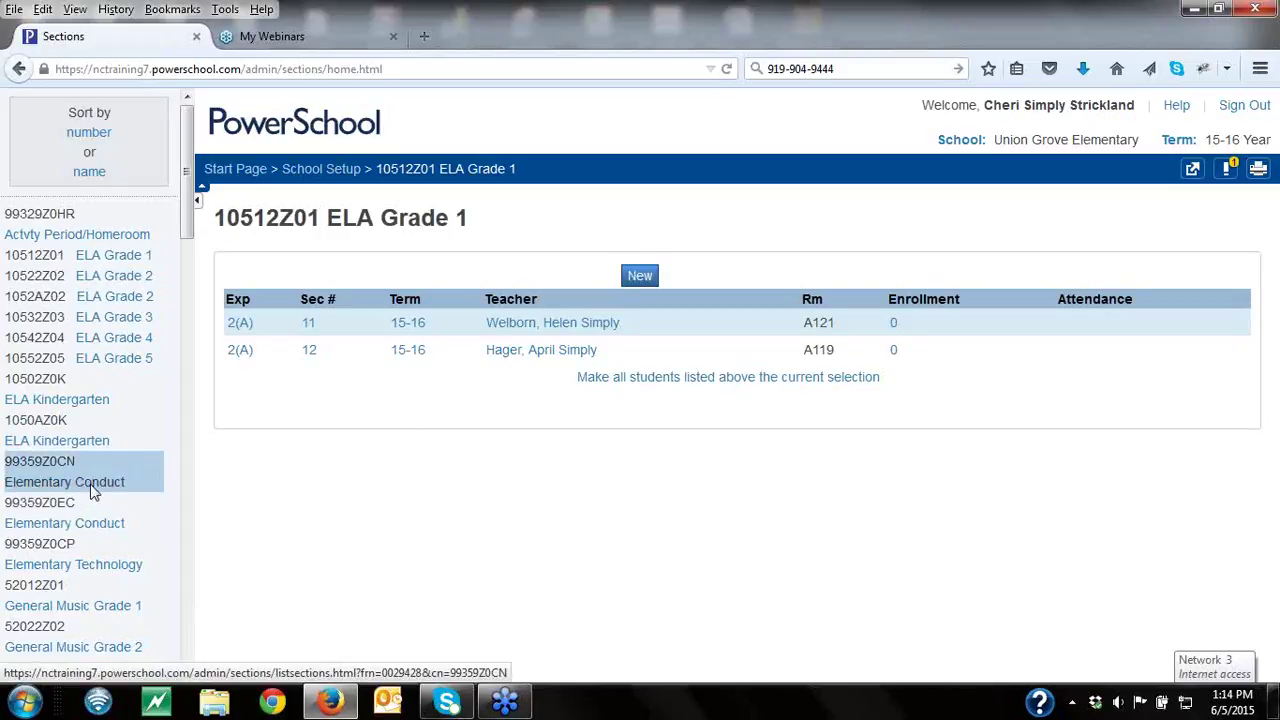
click(26, 608)
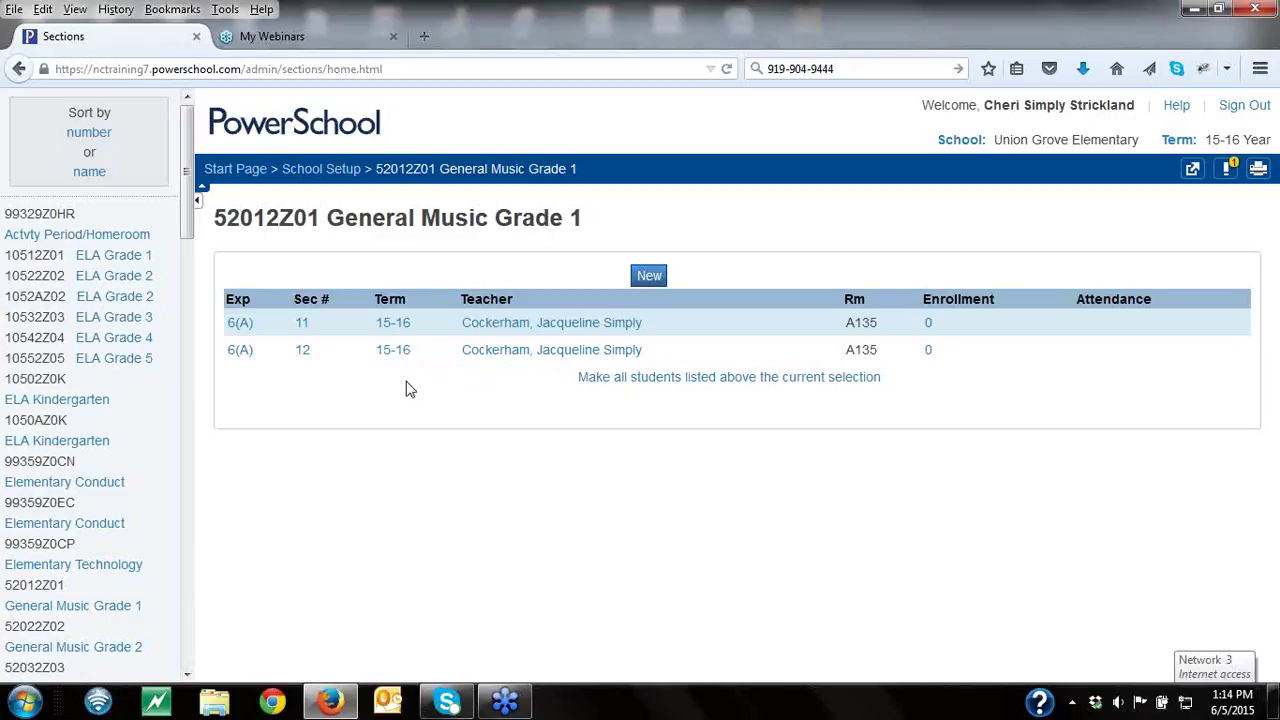
click(111, 263)
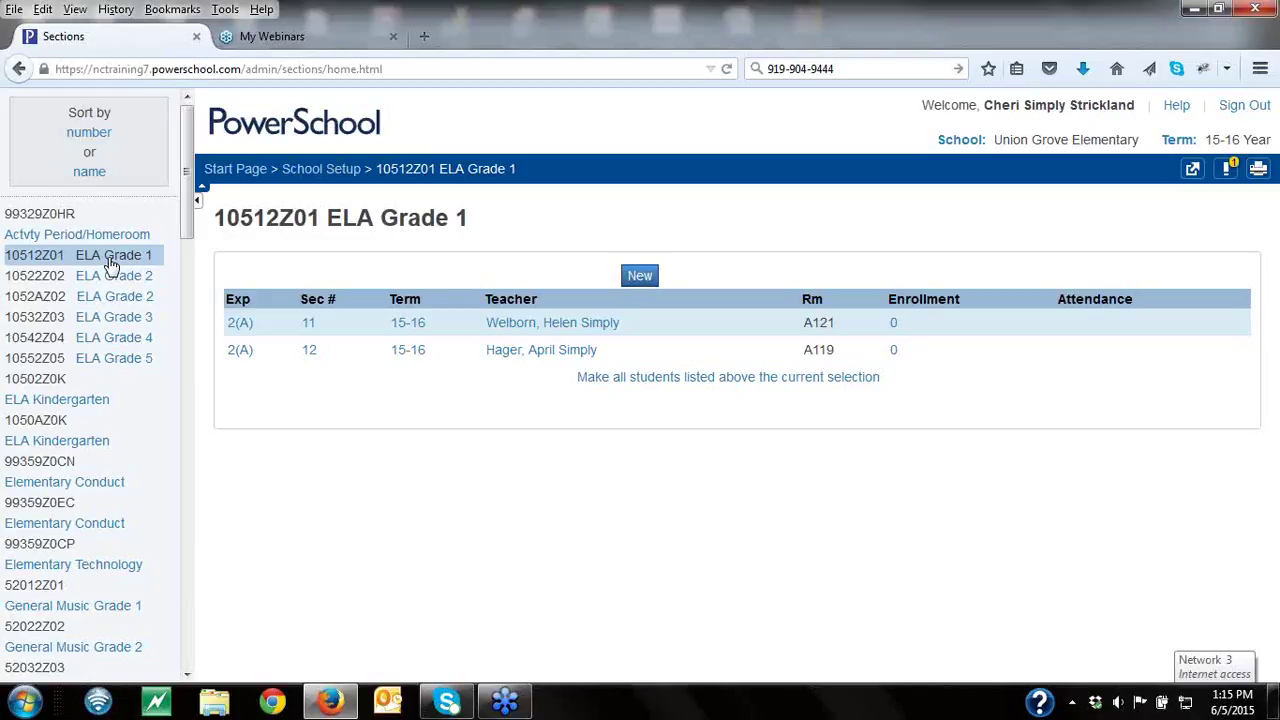
Step: Clear the leftover phone number from the browser's search box
click(845, 63)
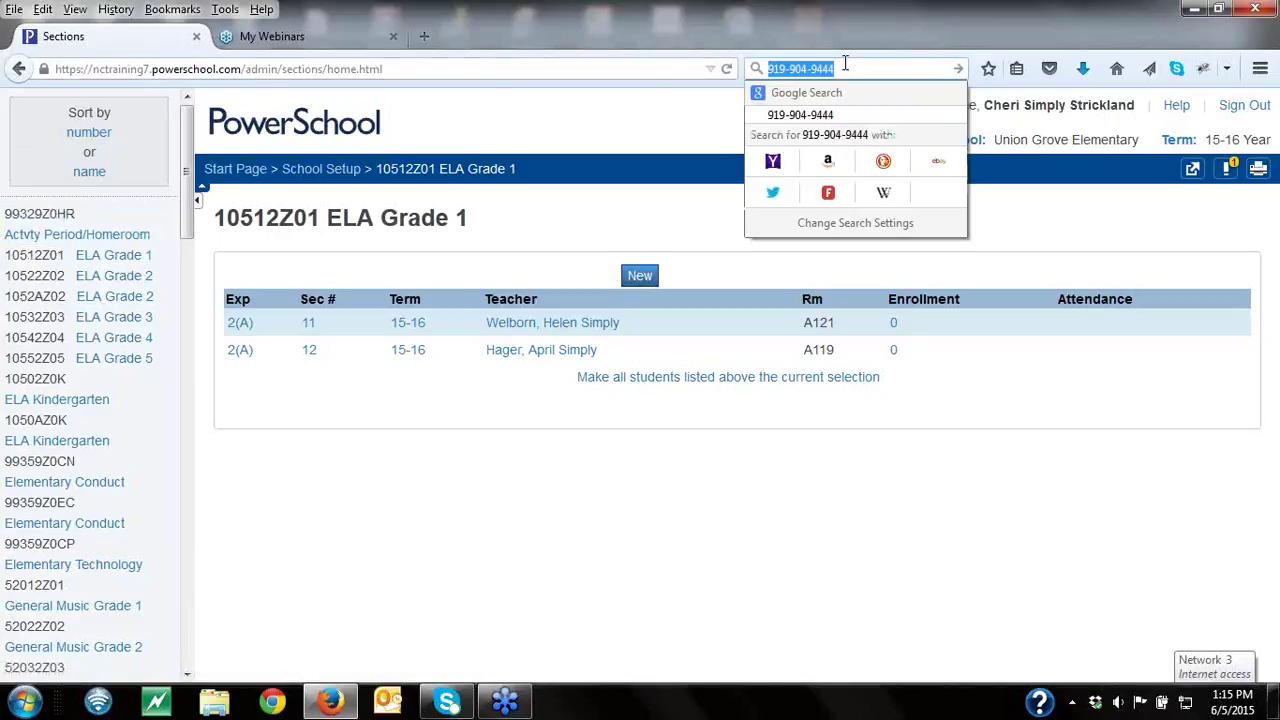
key(BackSpace)
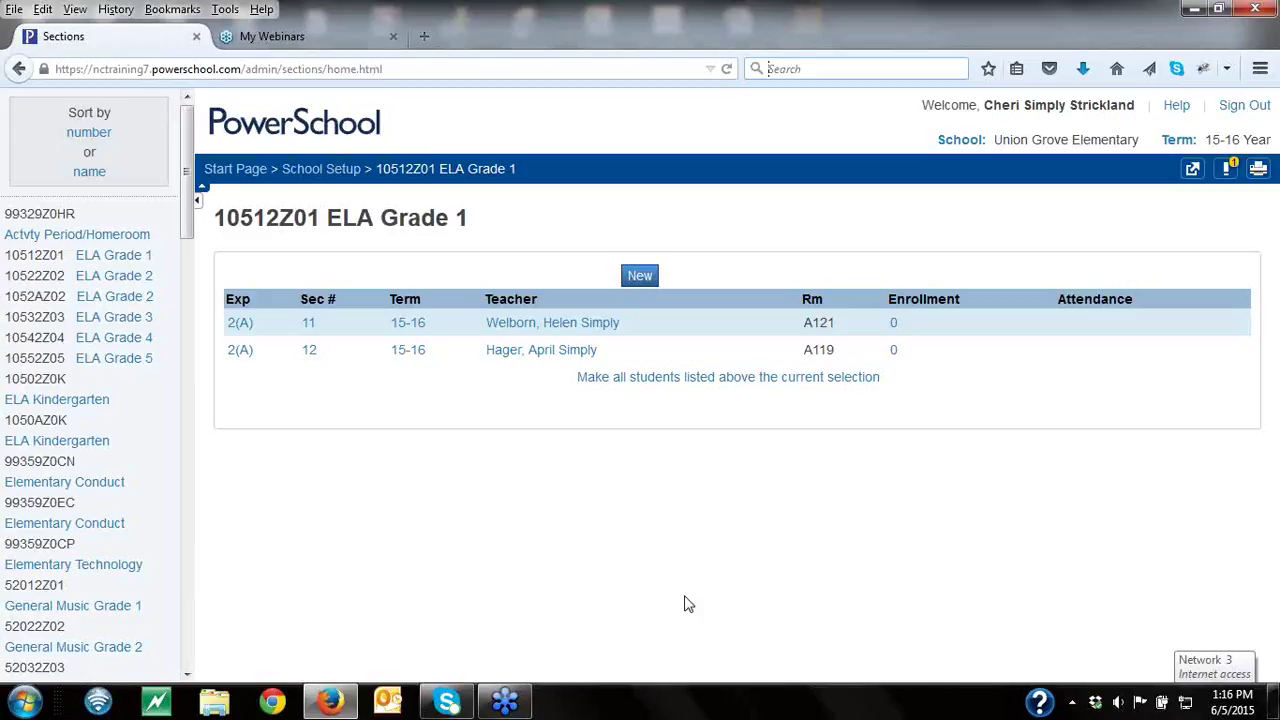
Step: Check the copied sections of the Actvty Period/Homeroom and Elementary Conduct courses
click(140, 238)
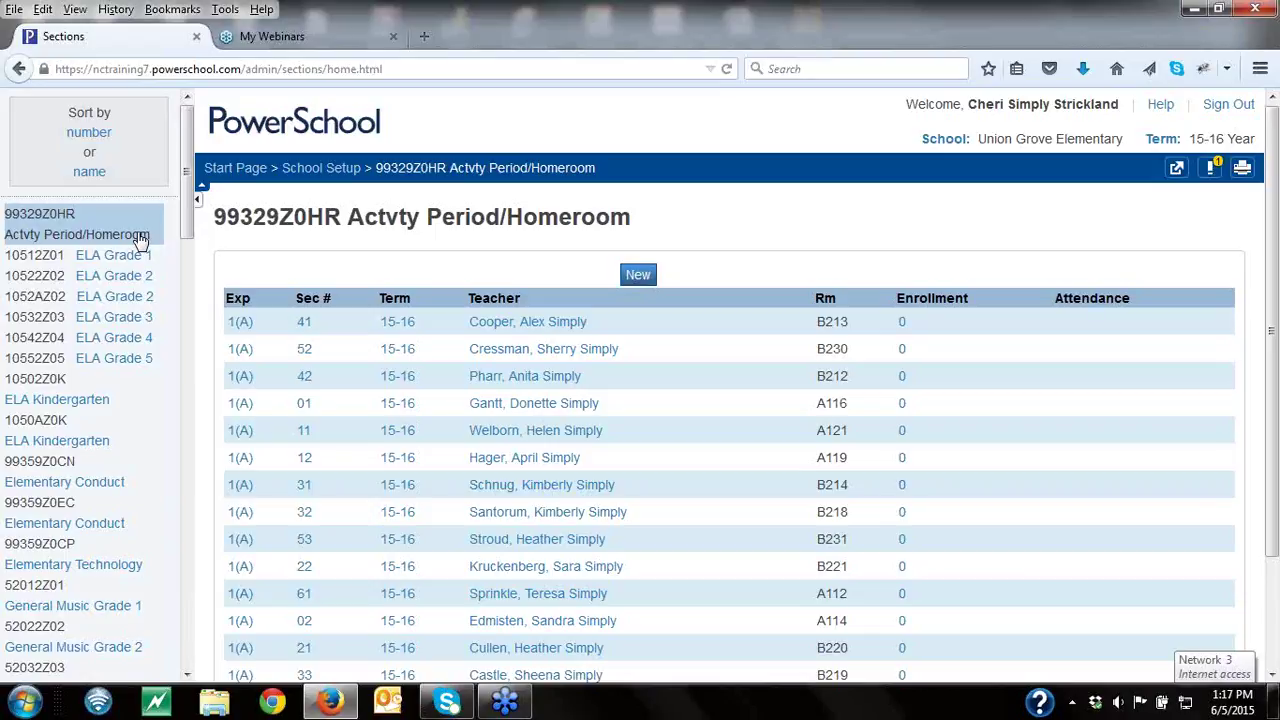
click(126, 482)
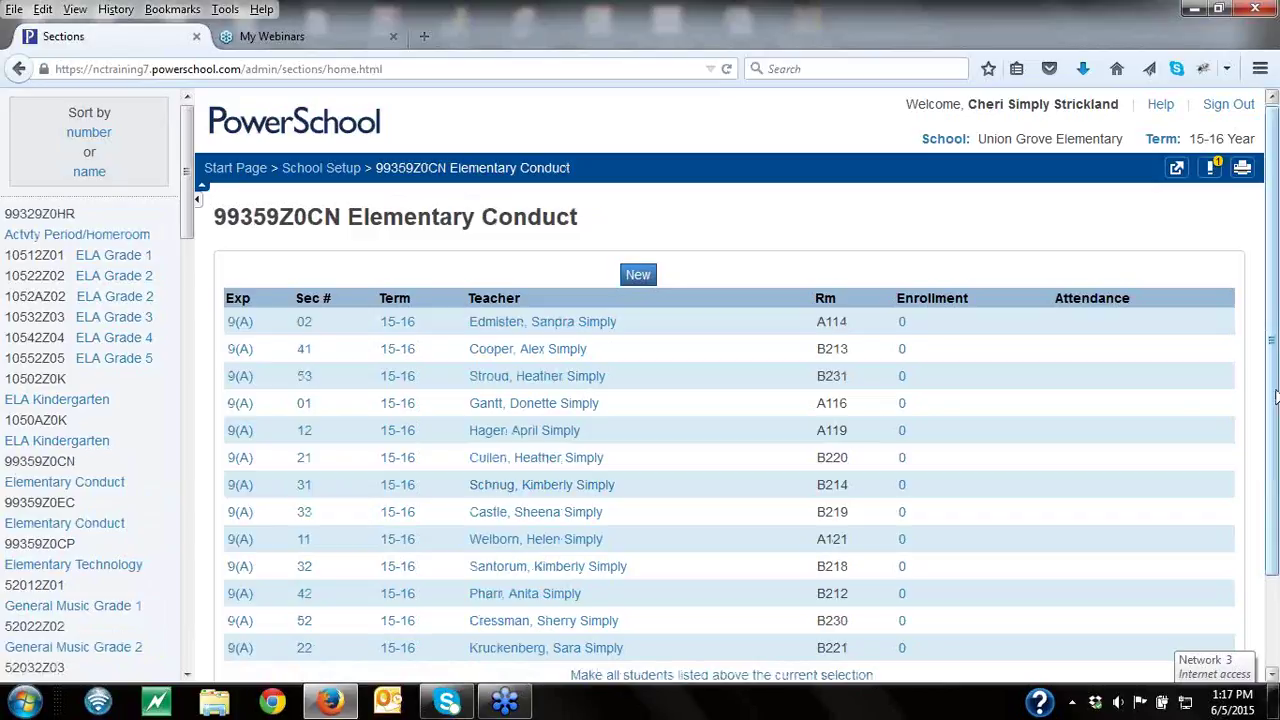
scroll(389, 534, down, 2)
Step: Open section 11 of Math Grade 1 and check its schedule, term, lead teacher and room
drag(191, 190, 203, 357)
click(126, 552)
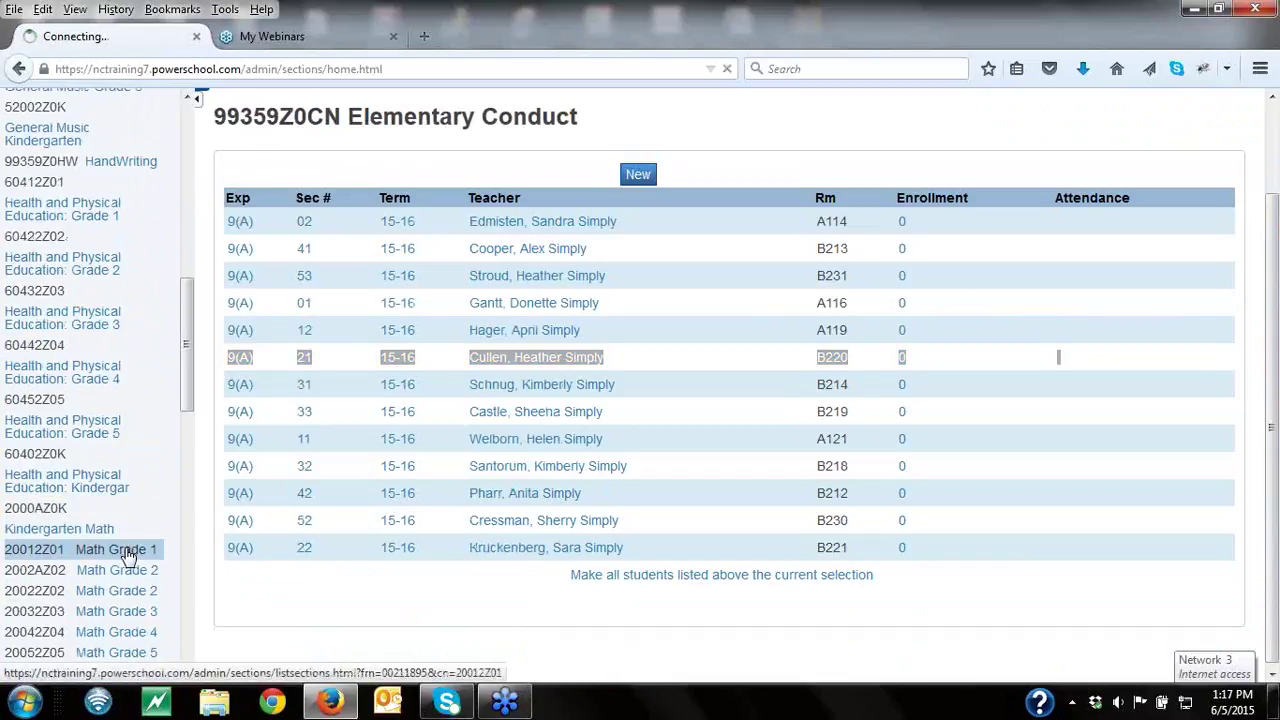
click(242, 327)
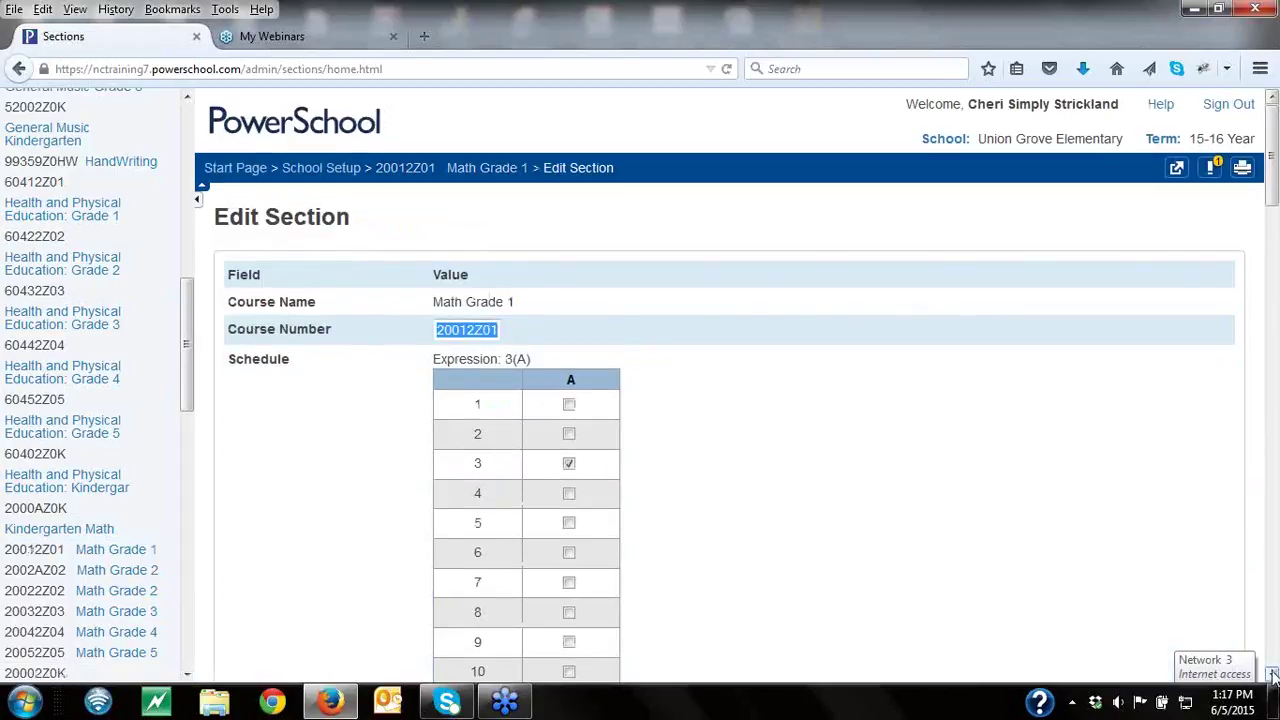
scroll(1273, 675, down, 4)
scroll(1273, 675, down, 8)
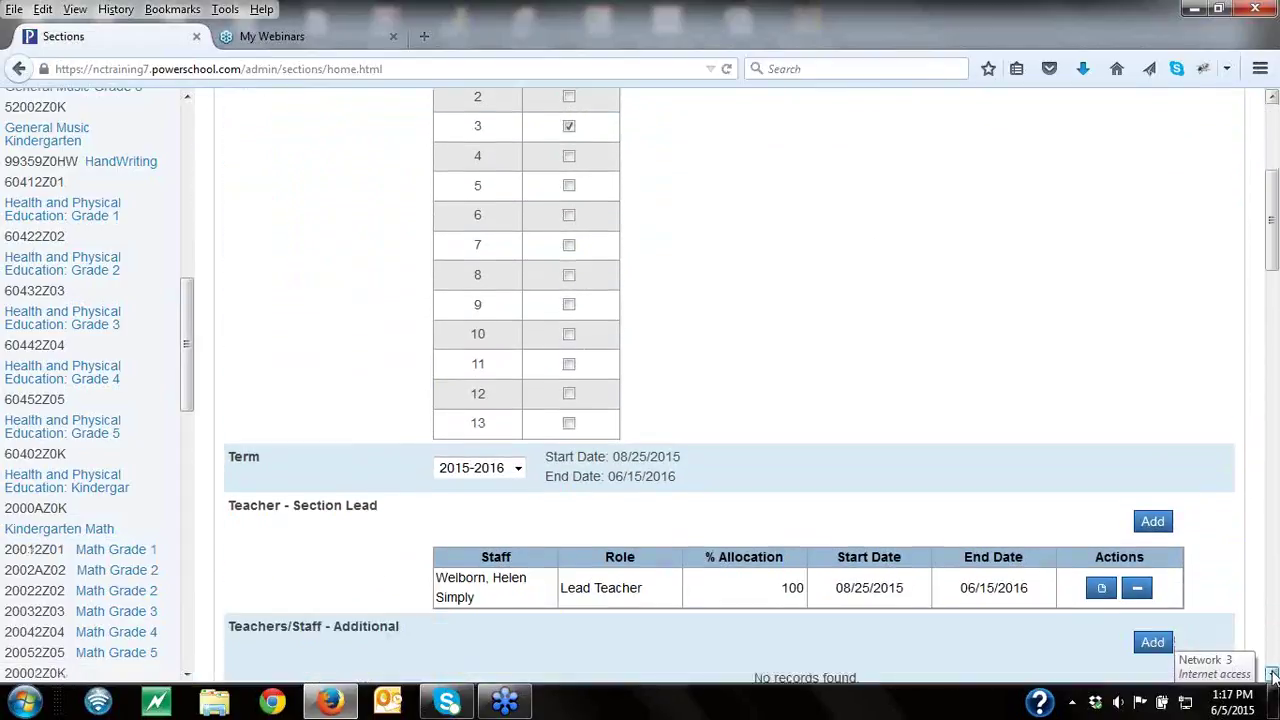
scroll(1273, 675, down, 7)
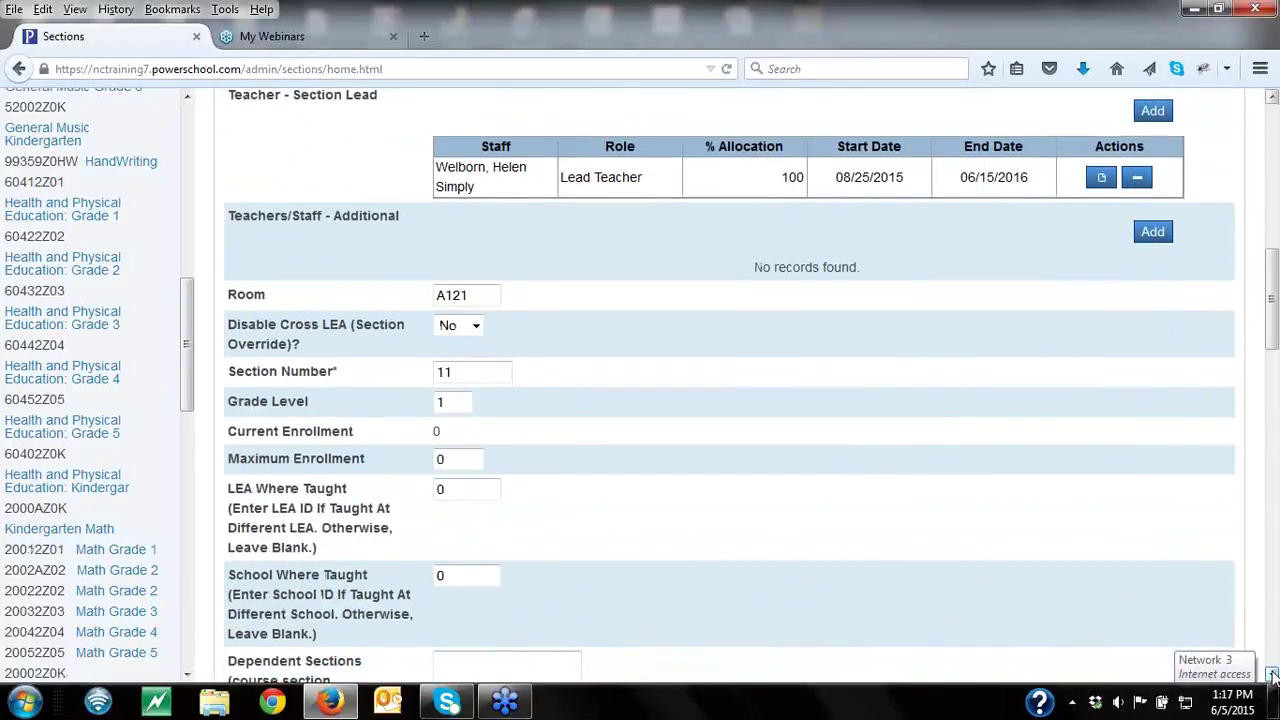
Step: Review the Math Grade 1 section's attendance, grading, Post Secondary and Extended Information settings through How Taken
scroll(1273, 675, down, 5)
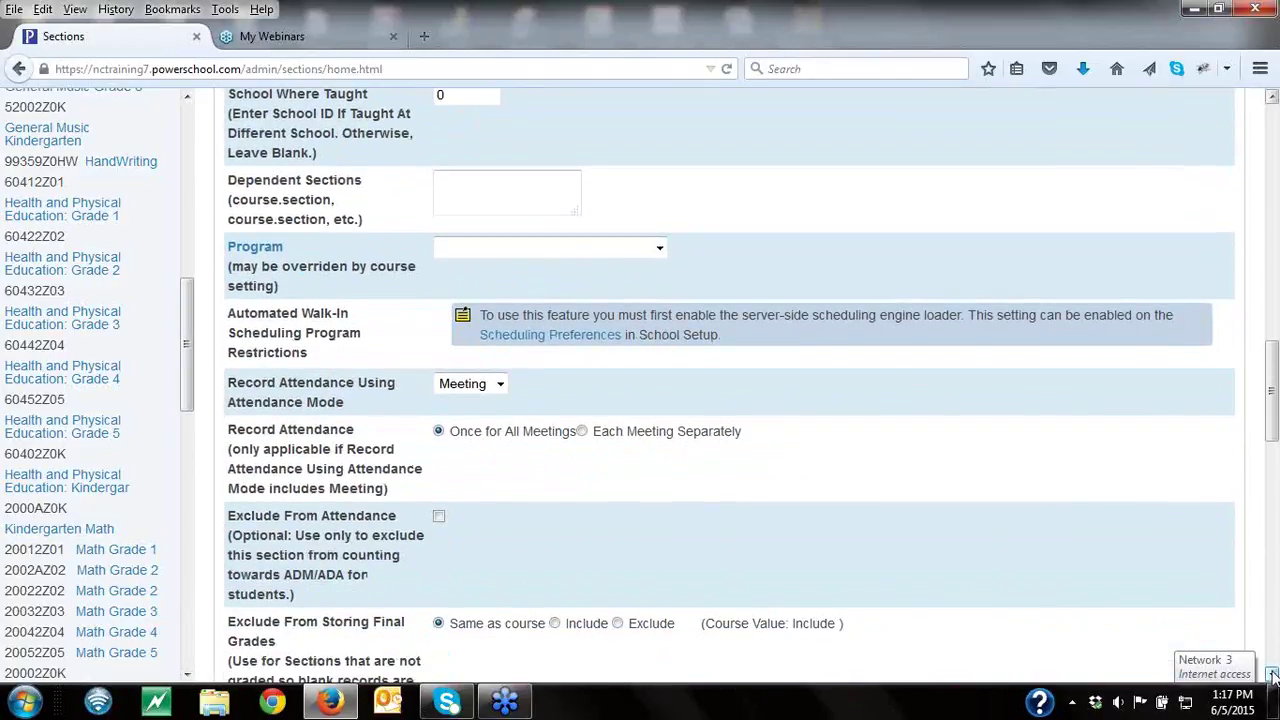
scroll(1273, 675, down, 2)
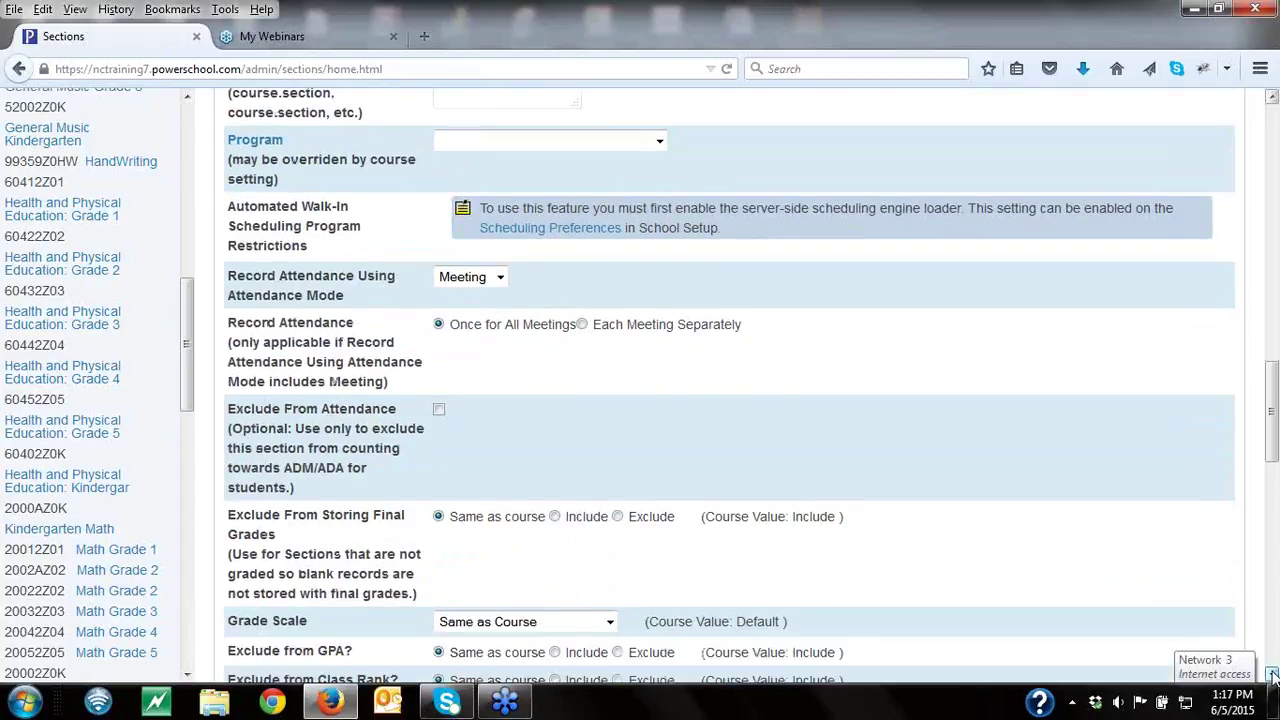
scroll(1273, 675, down, 5)
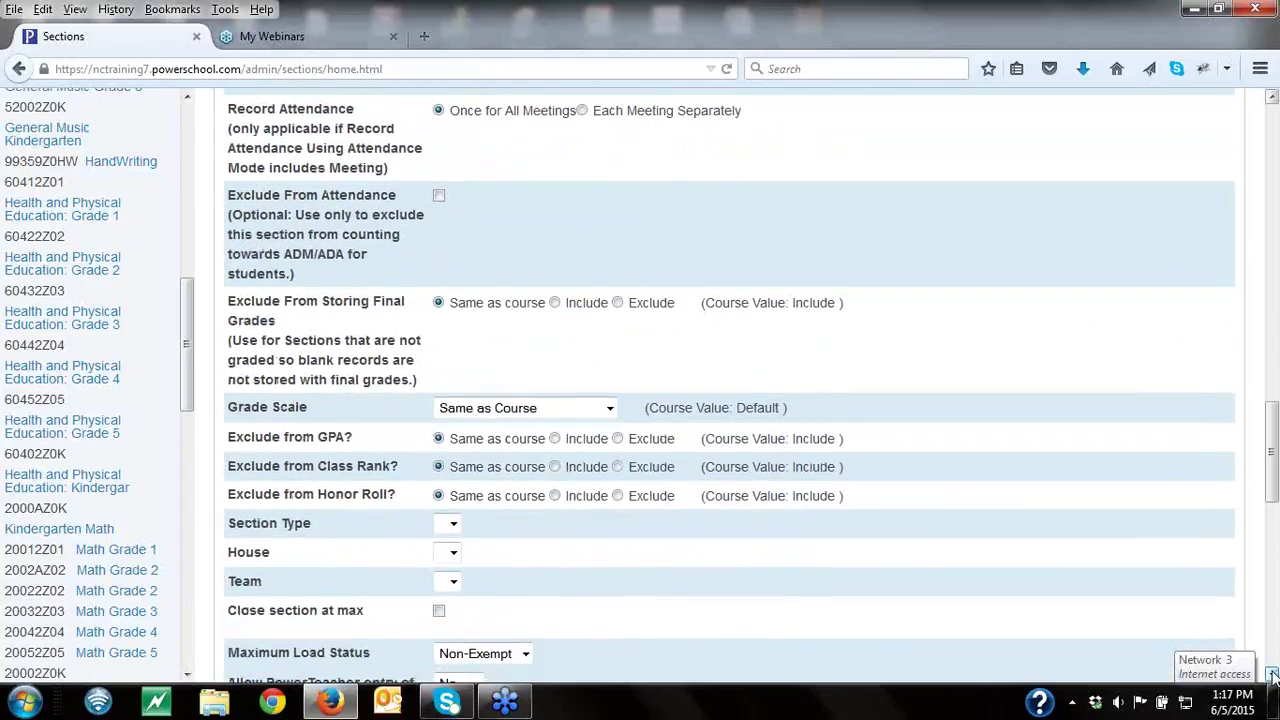
scroll(1273, 675, down, 4)
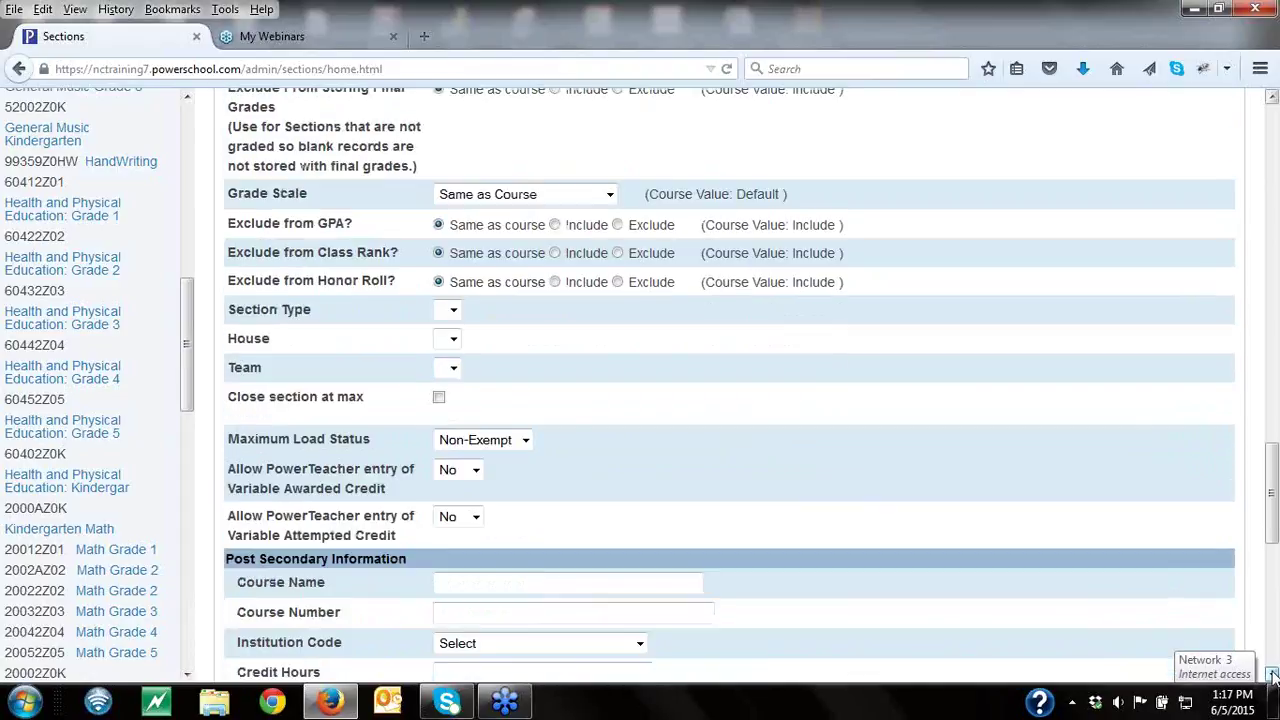
scroll(1273, 675, down, 3)
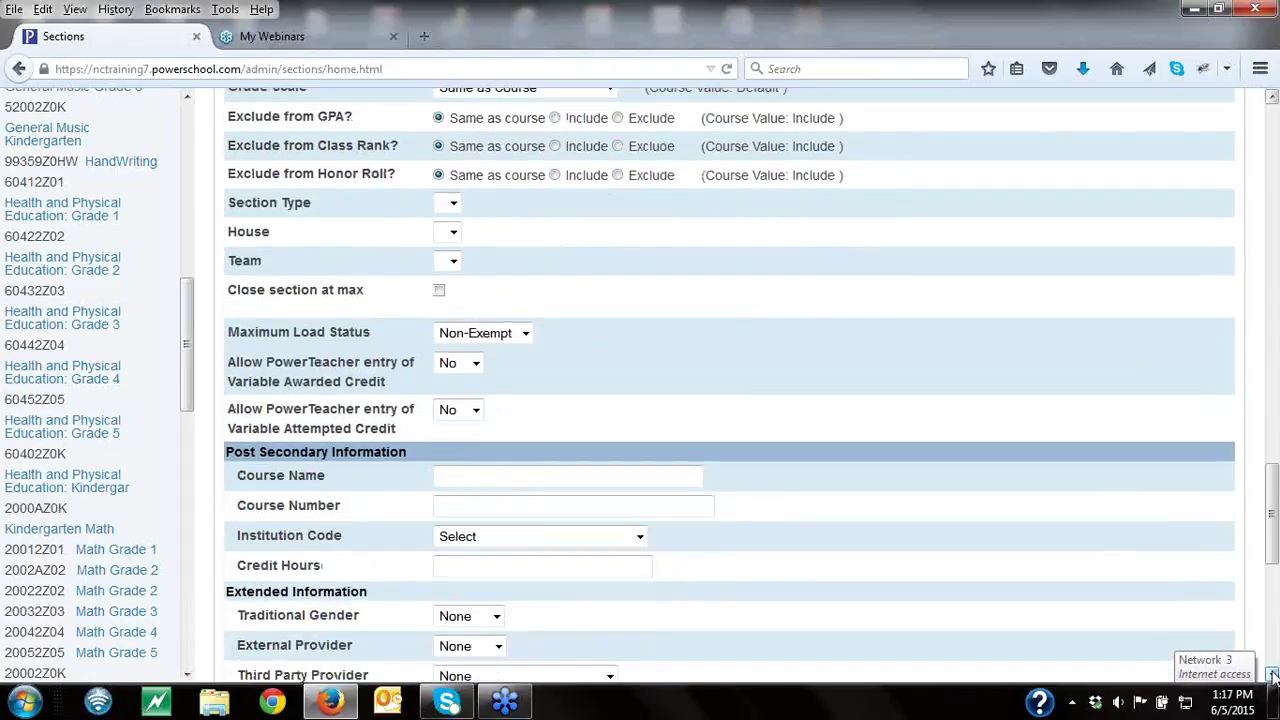
scroll(1273, 675, down, 3)
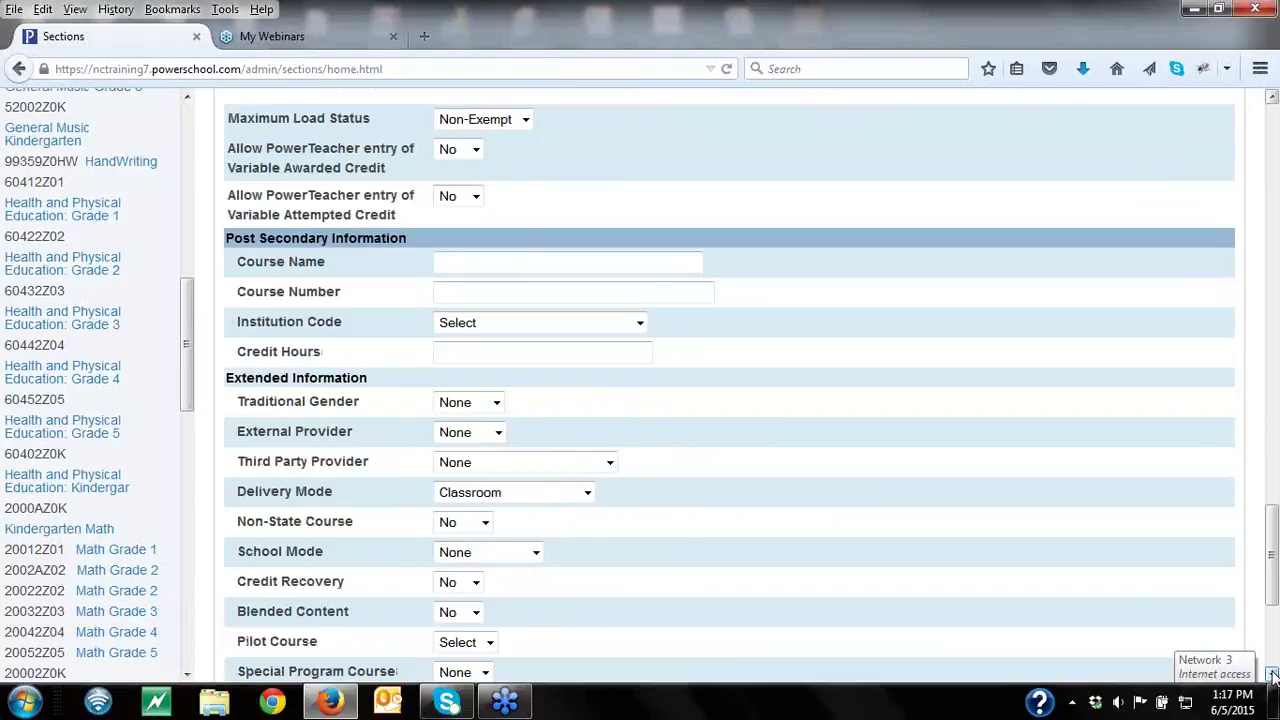
click(1273, 675)
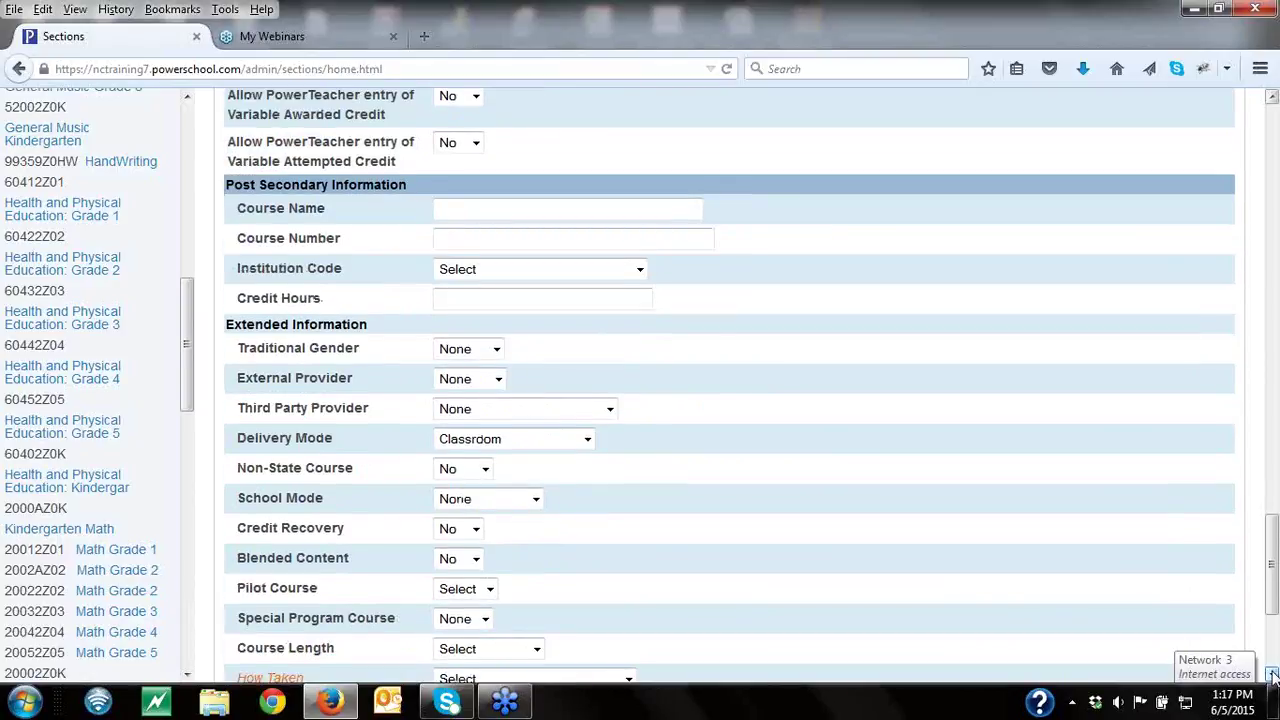
click(1273, 675)
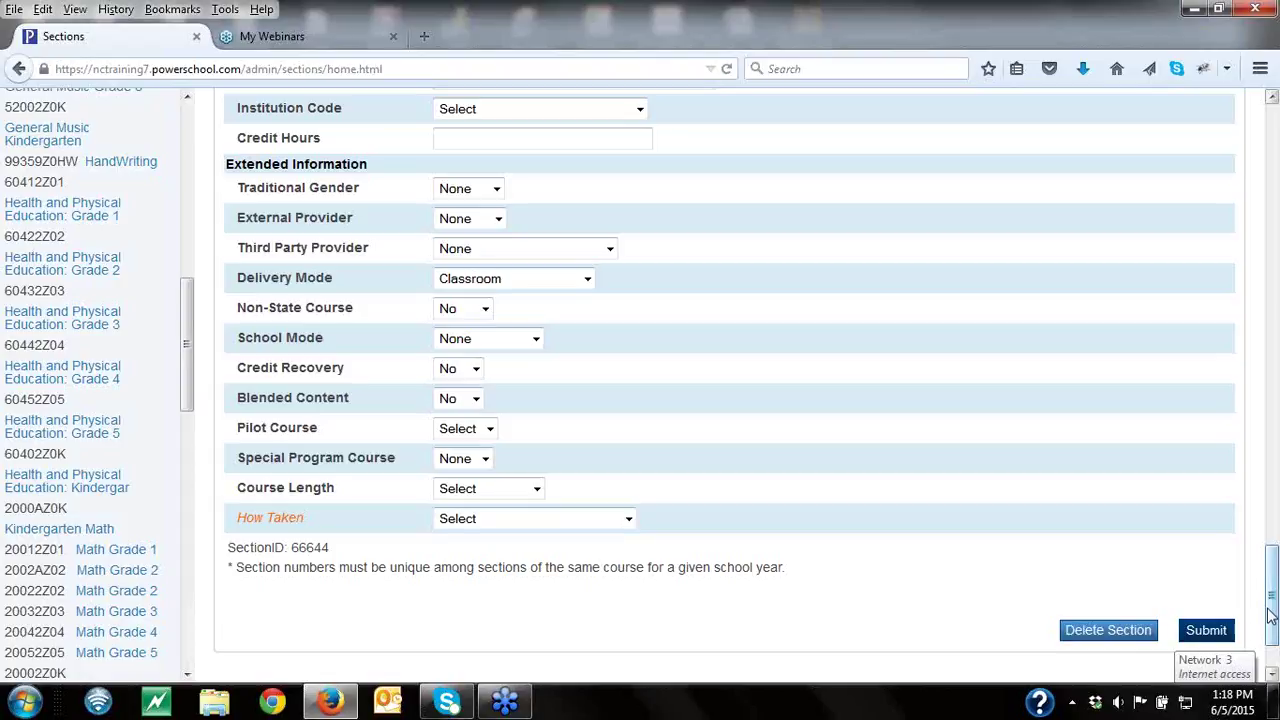
Step: Recheck the Math Grade 1 section from its course details through the Term, Section Lead and Dependent Sections fields
drag(1270, 616, 1273, 490)
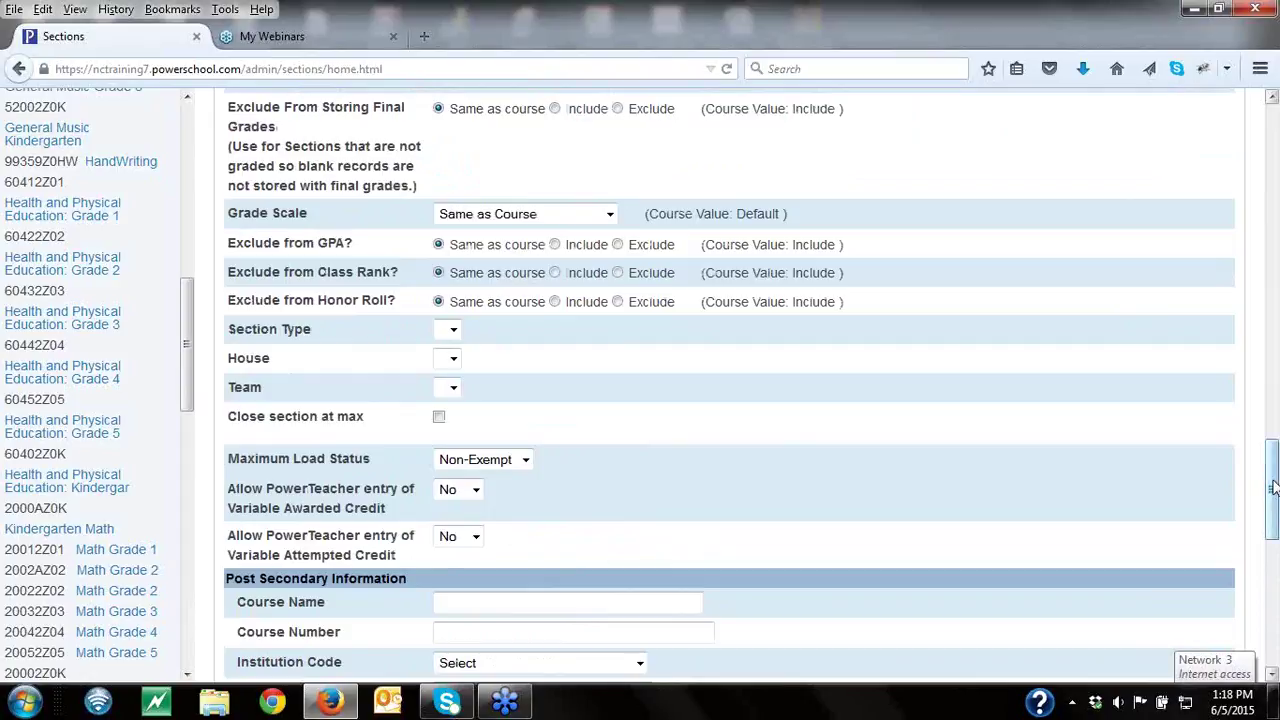
drag(1273, 488, 1262, 117)
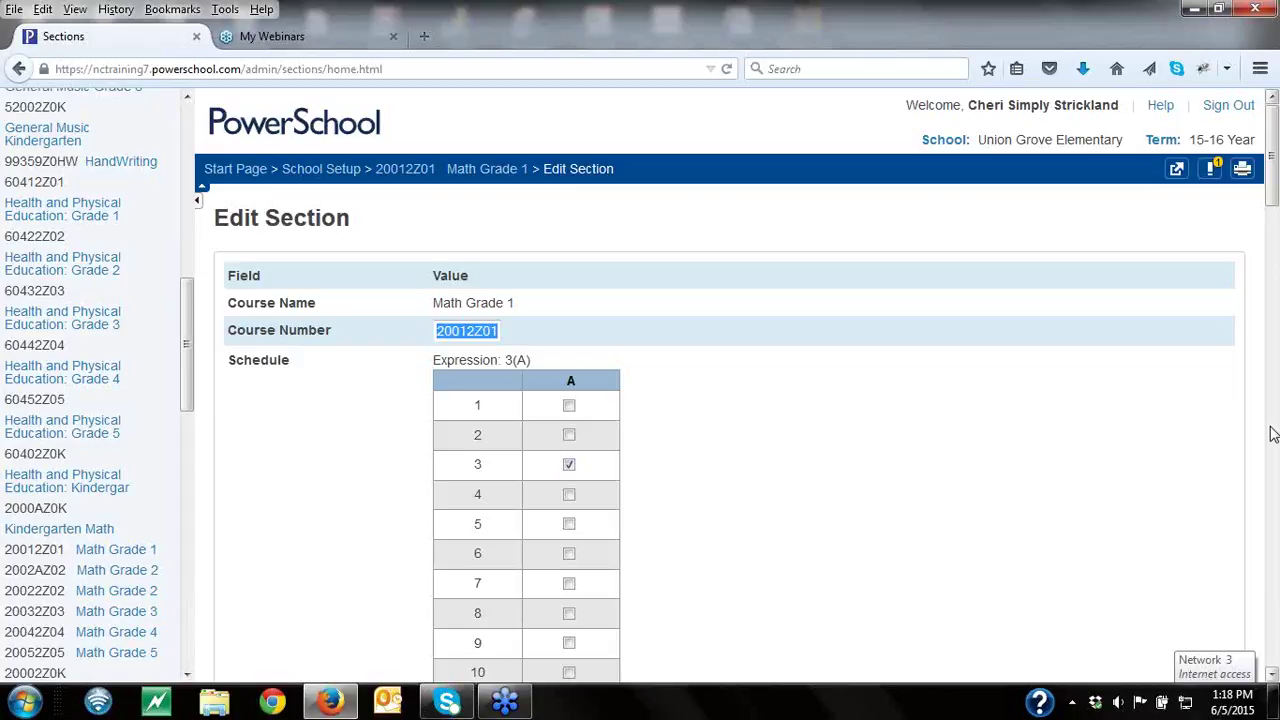
scroll(1273, 433, down, 5)
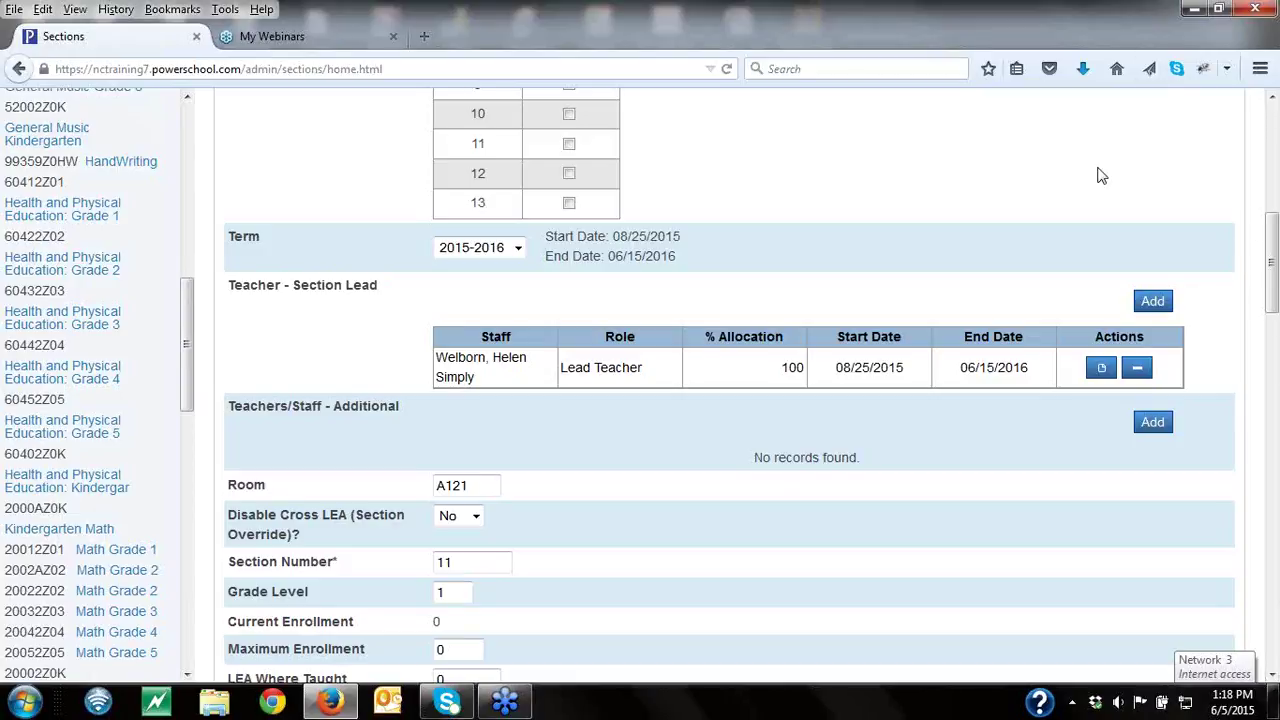
scroll(910, 416, down, 5)
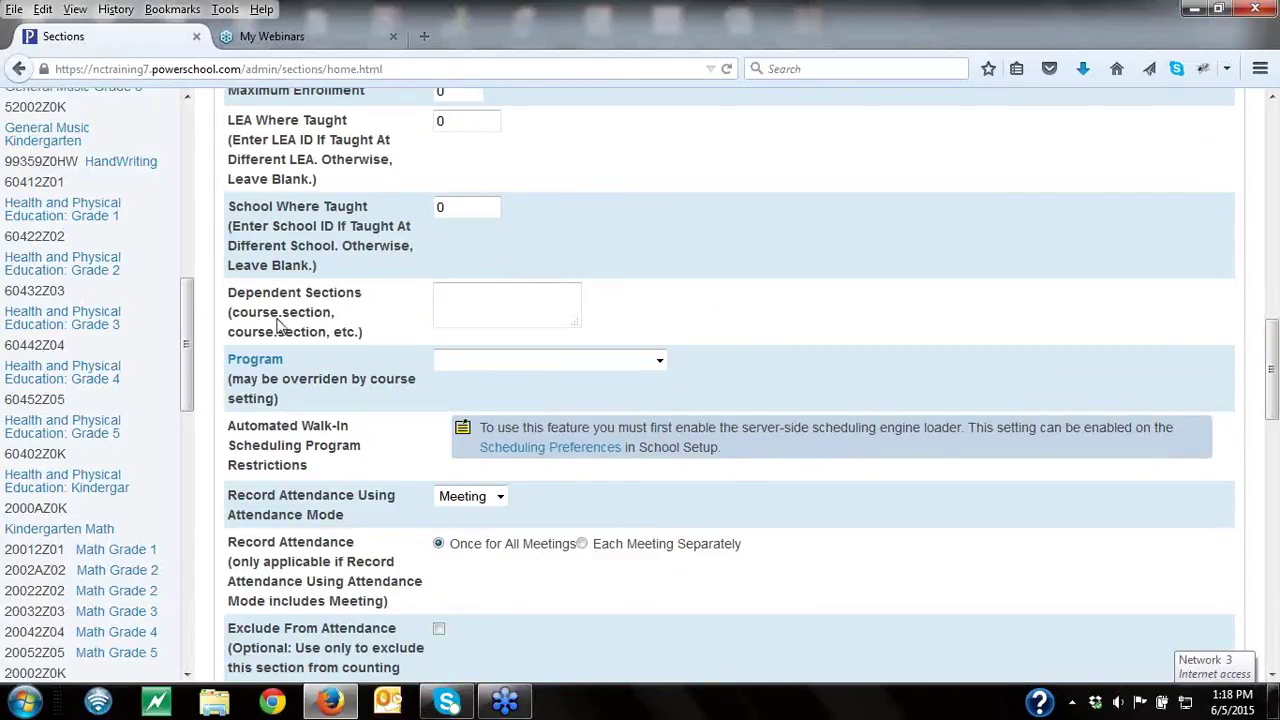
Step: Open section 41 of Actvty Period/Homeroom and review its staff, enrollment, dependent section, attendance and grading settings
drag(193, 358, 175, 200)
click(147, 212)
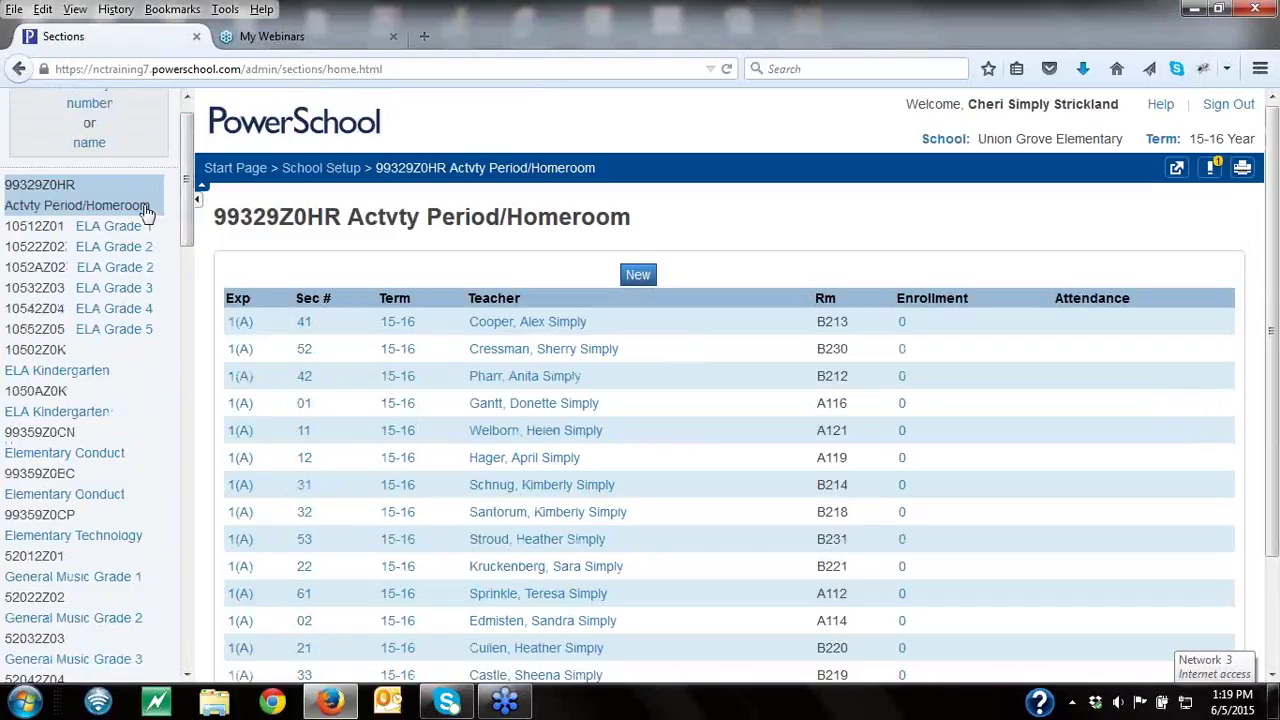
click(237, 323)
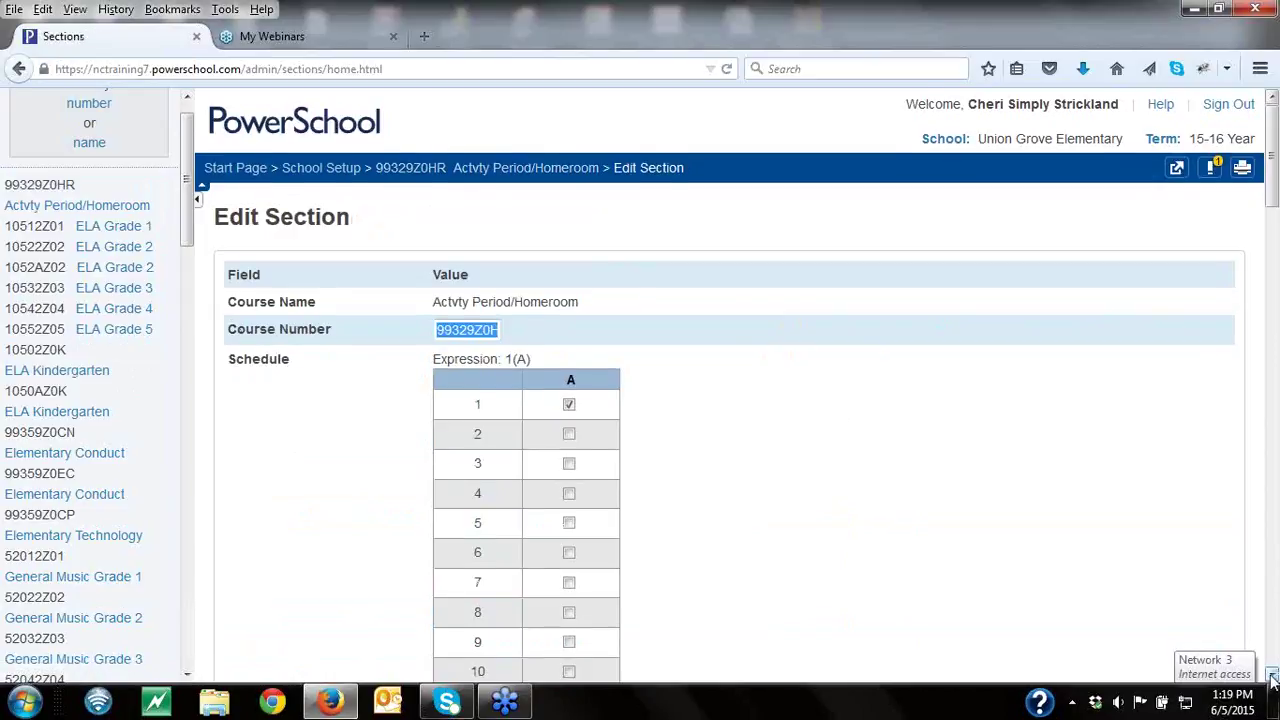
click(1272, 677)
scroll(1272, 677, down, 10)
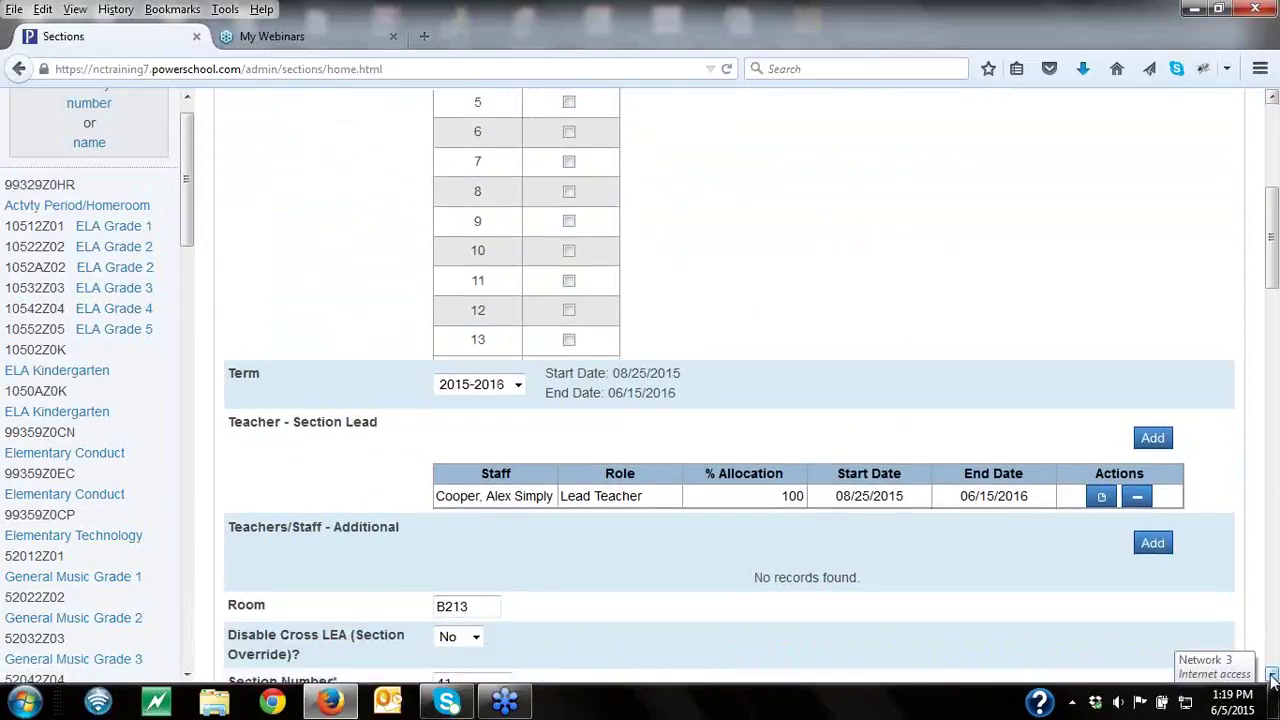
scroll(1272, 677, down, 6)
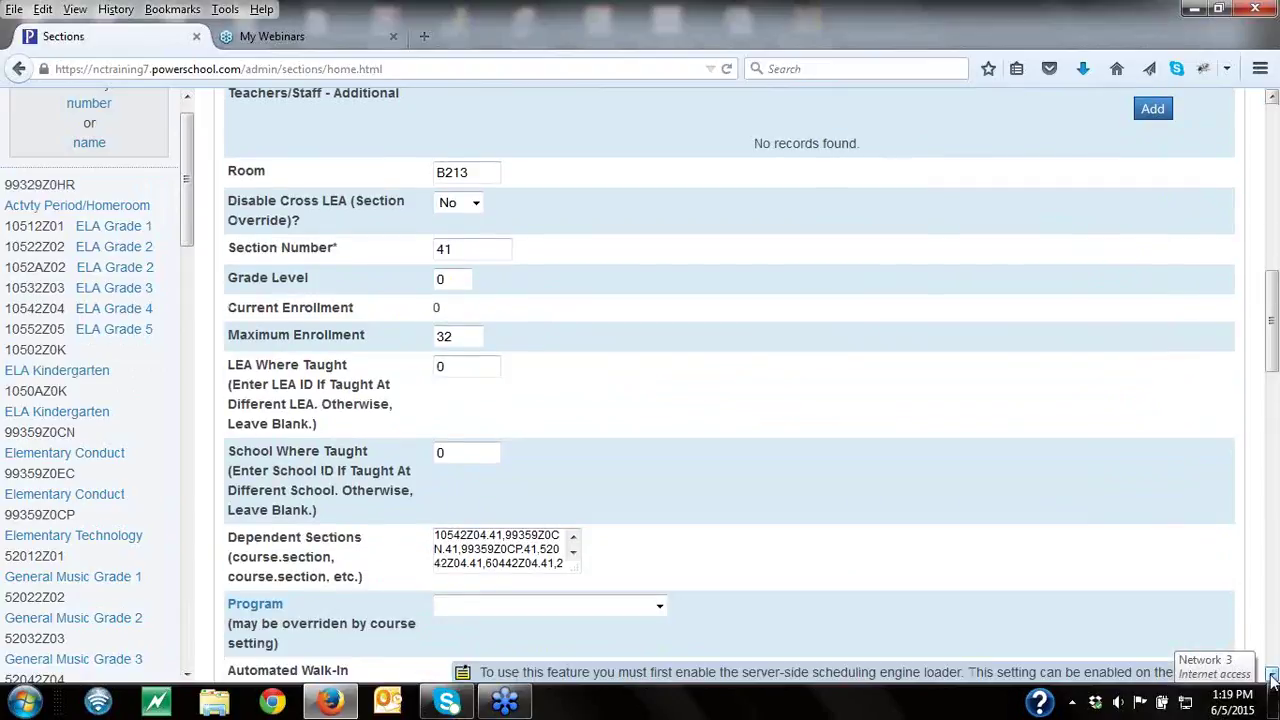
scroll(1272, 677, down, 8)
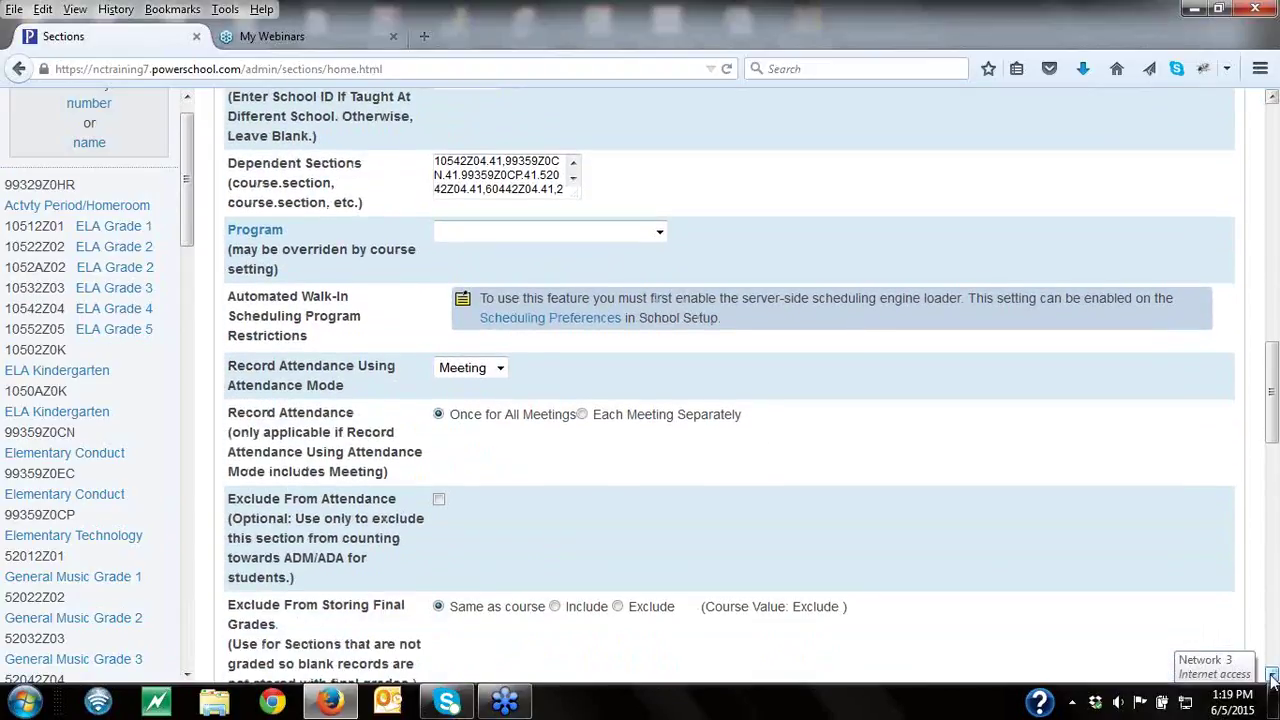
scroll(1272, 677, down, 1)
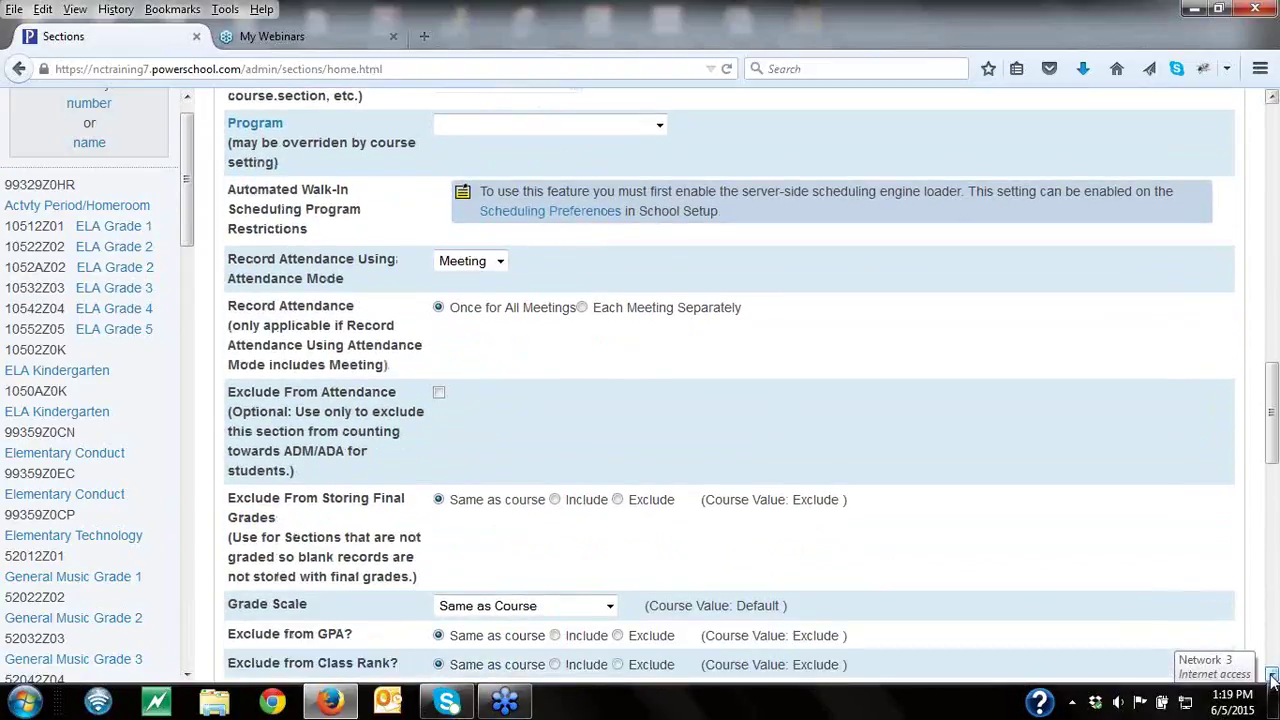
scroll(1272, 677, down, 8)
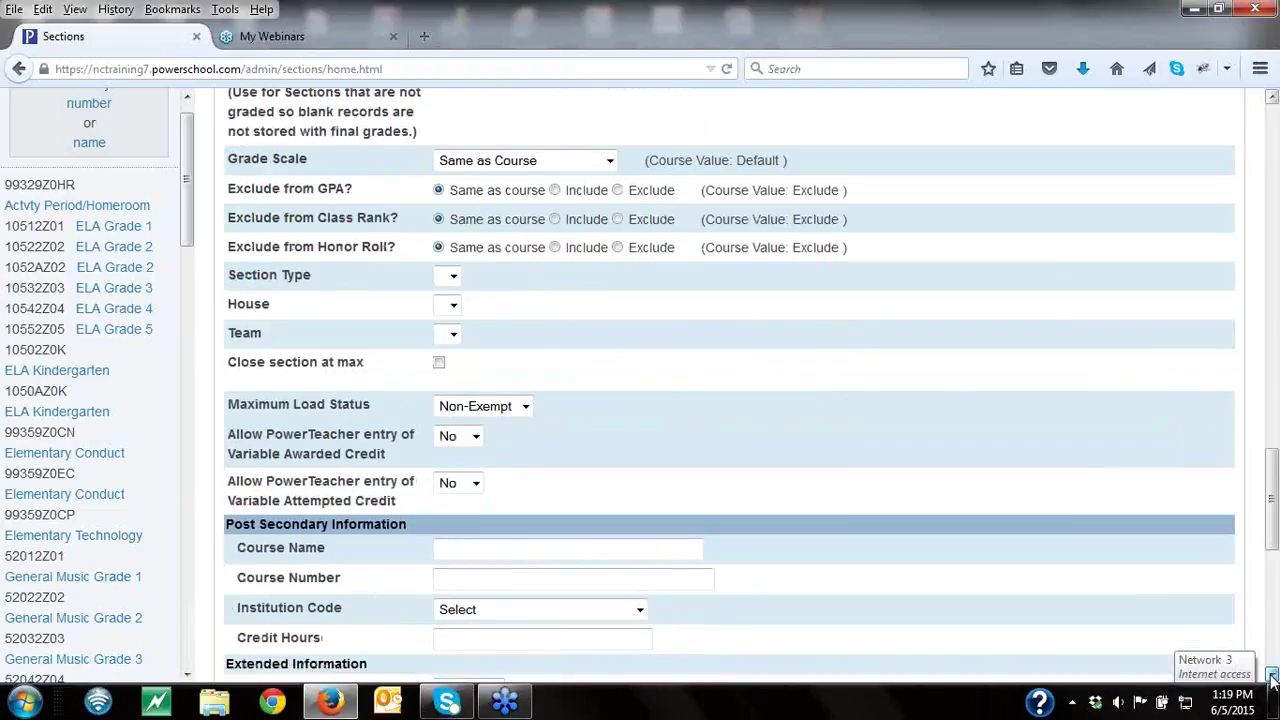
Step: Enlarge the Dependent Sections box to read every entry, and highlight the course number 99329Z0HR in the homeroom course's section list
drag(1272, 500, 1272, 393)
drag(586, 250, 875, 322)
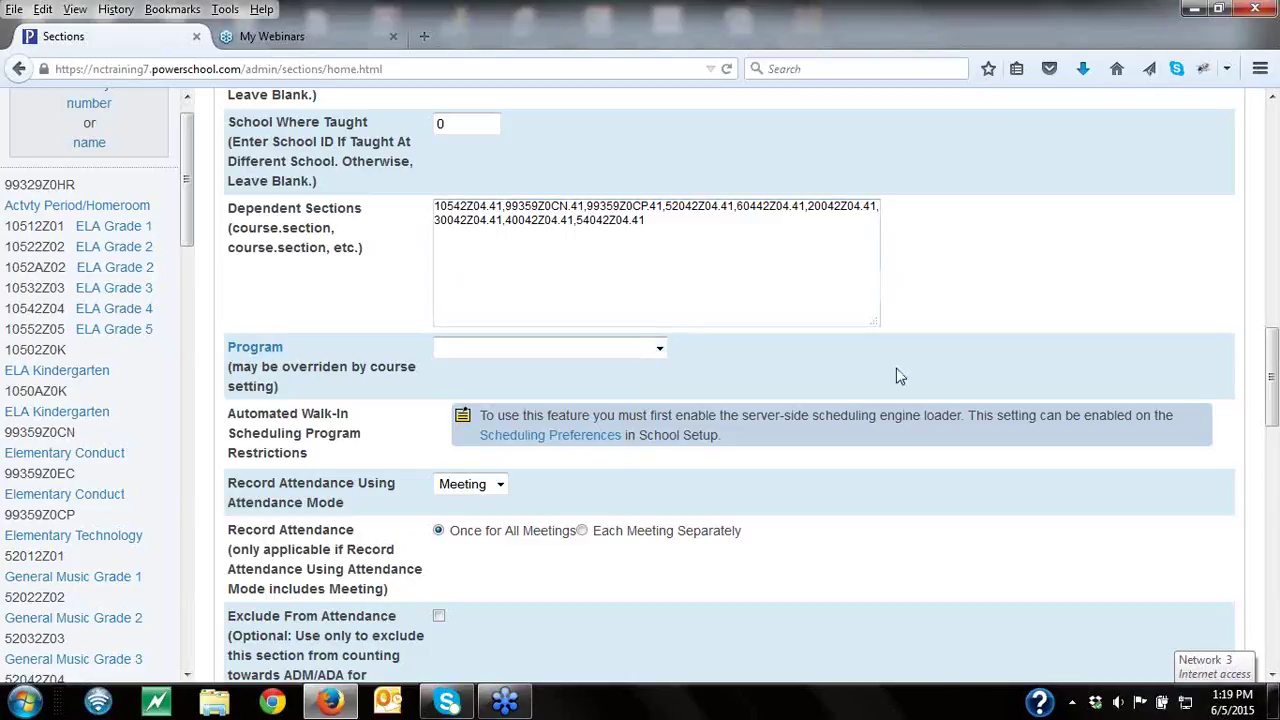
drag(1268, 407, 1235, 140)
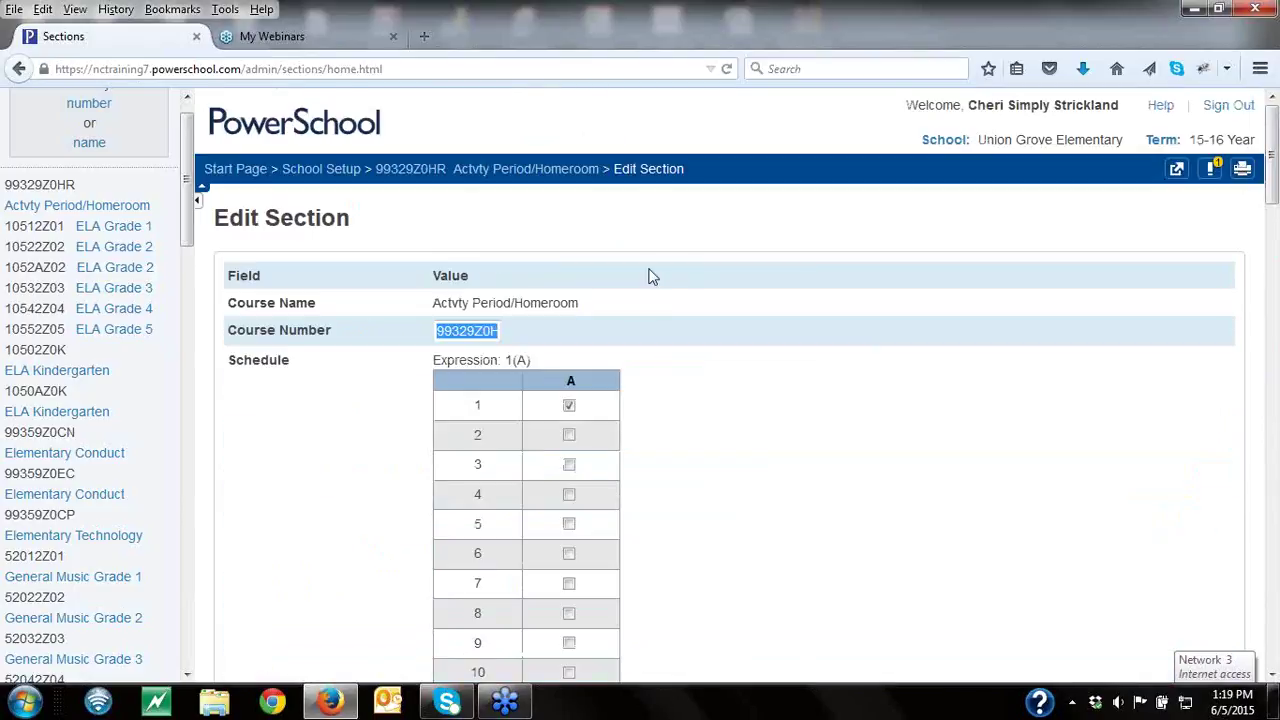
click(91, 212)
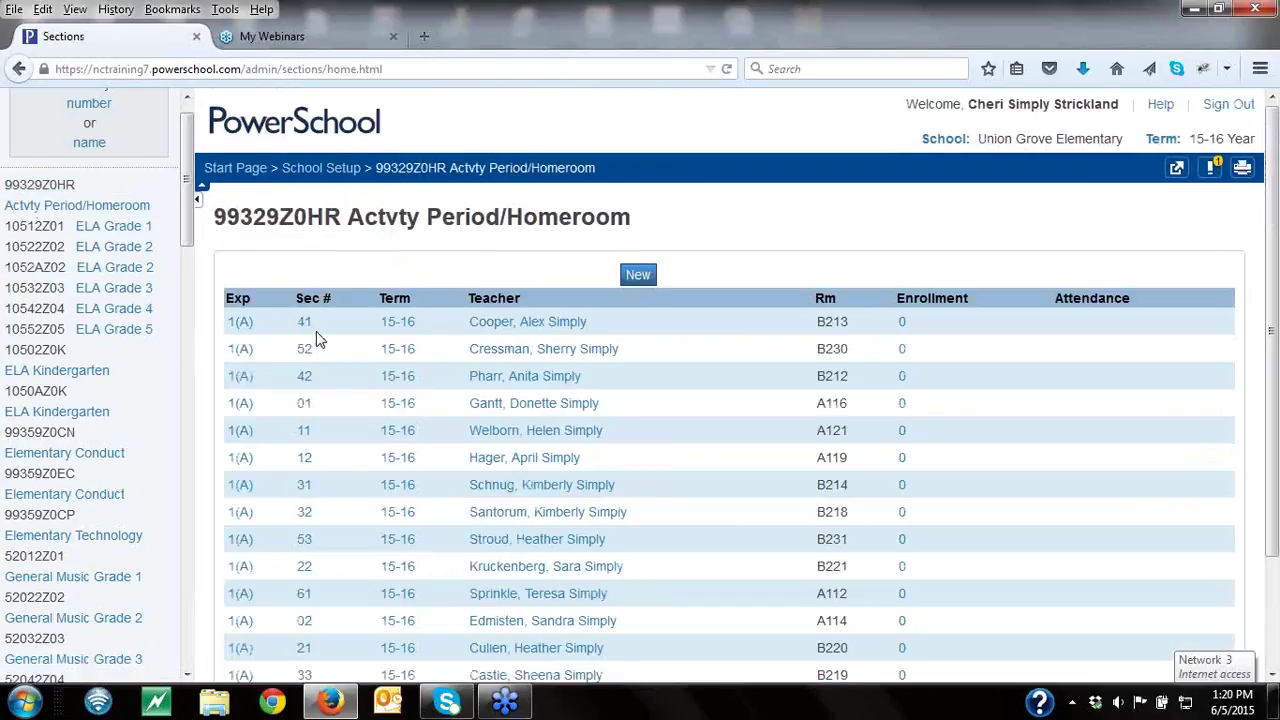
drag(342, 218, 212, 226)
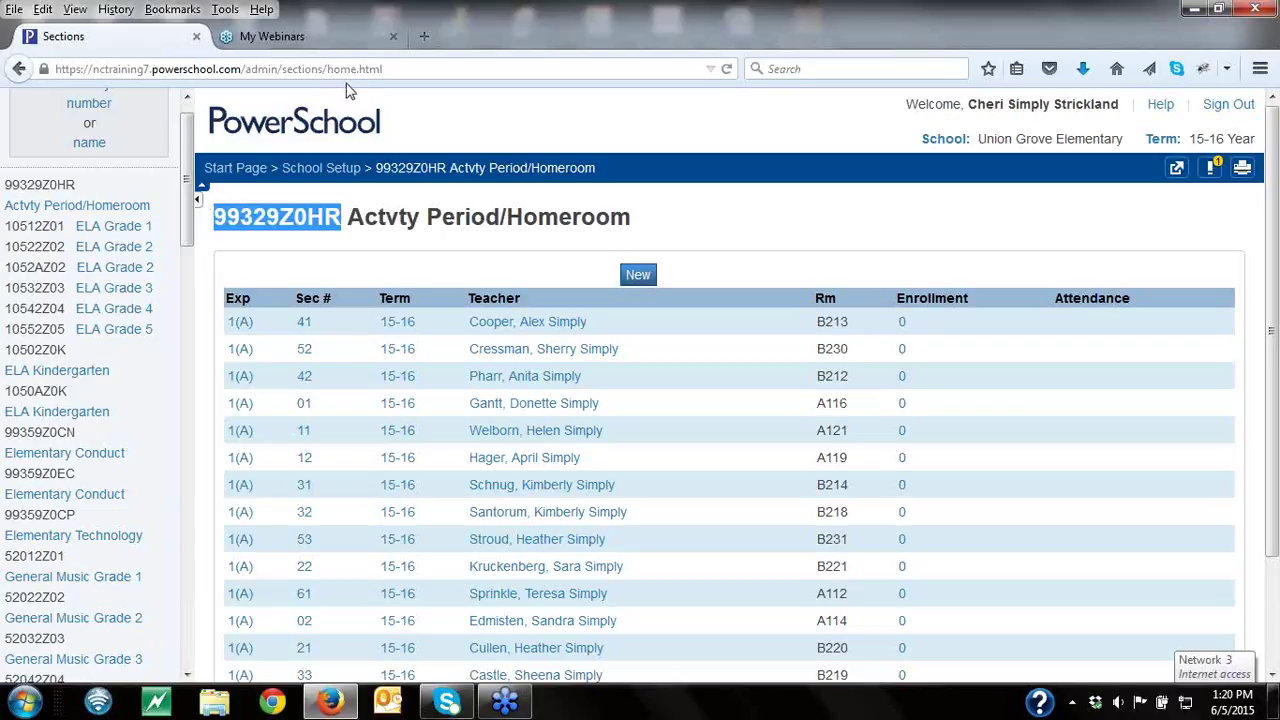
Step: Return to the Start Page, list the students filed under A, and open the first student's record
click(240, 171)
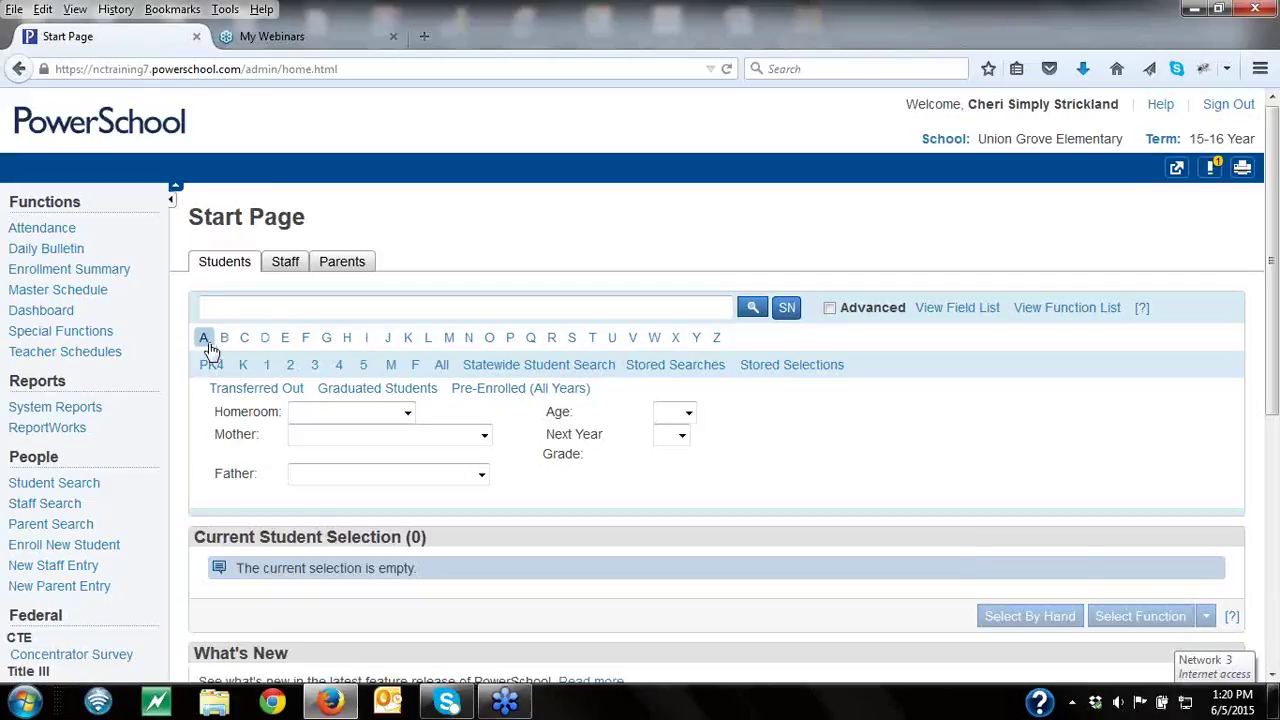
click(206, 340)
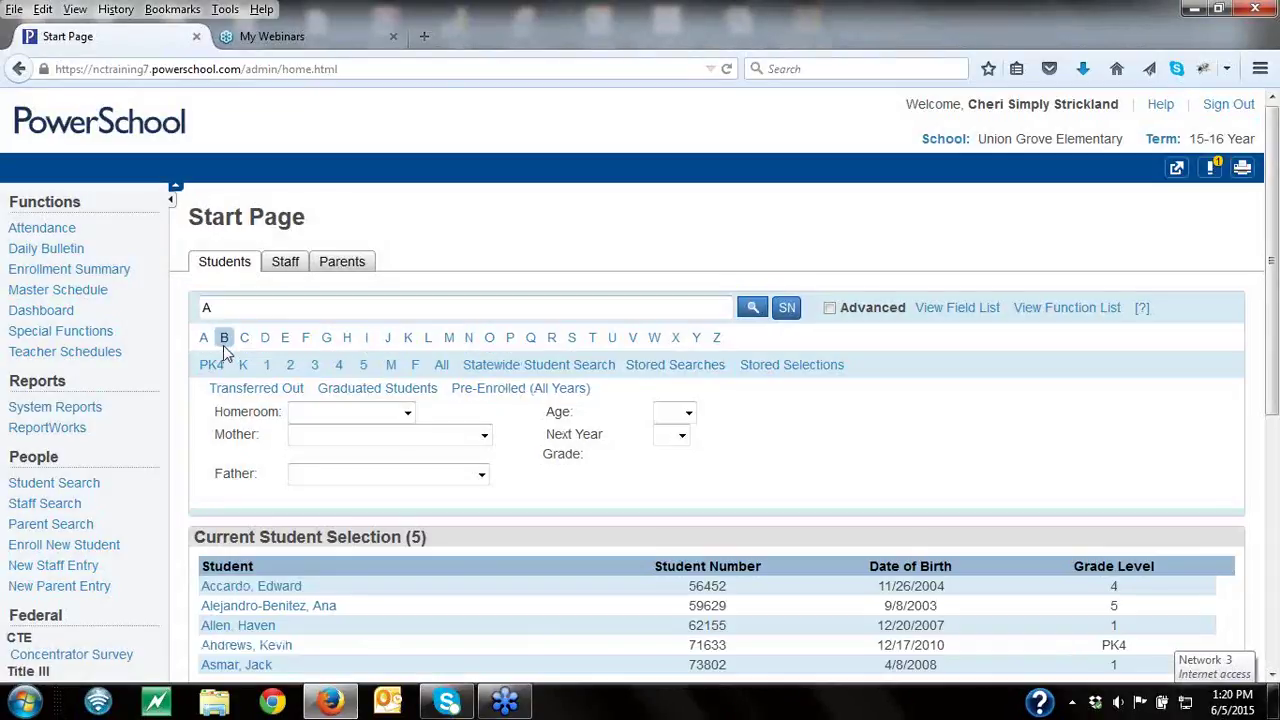
click(274, 588)
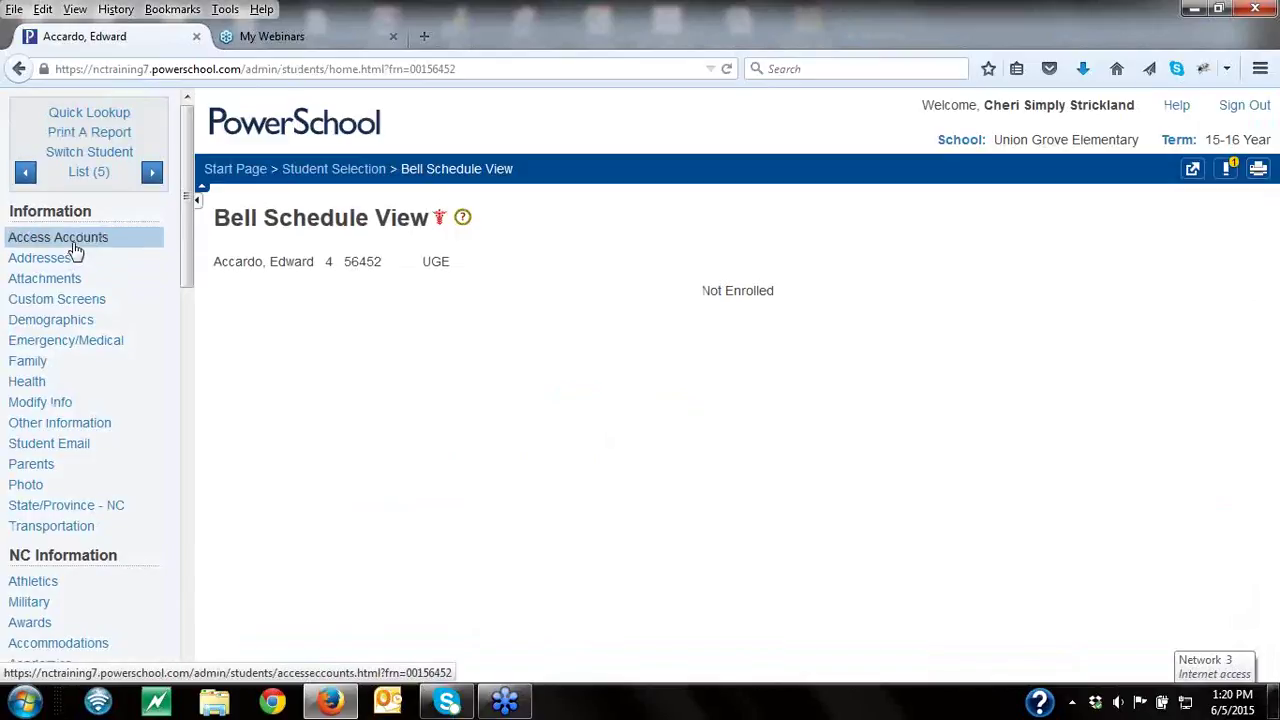
Step: View the student's email configuration and look through the other pages available in the student record
click(75, 243)
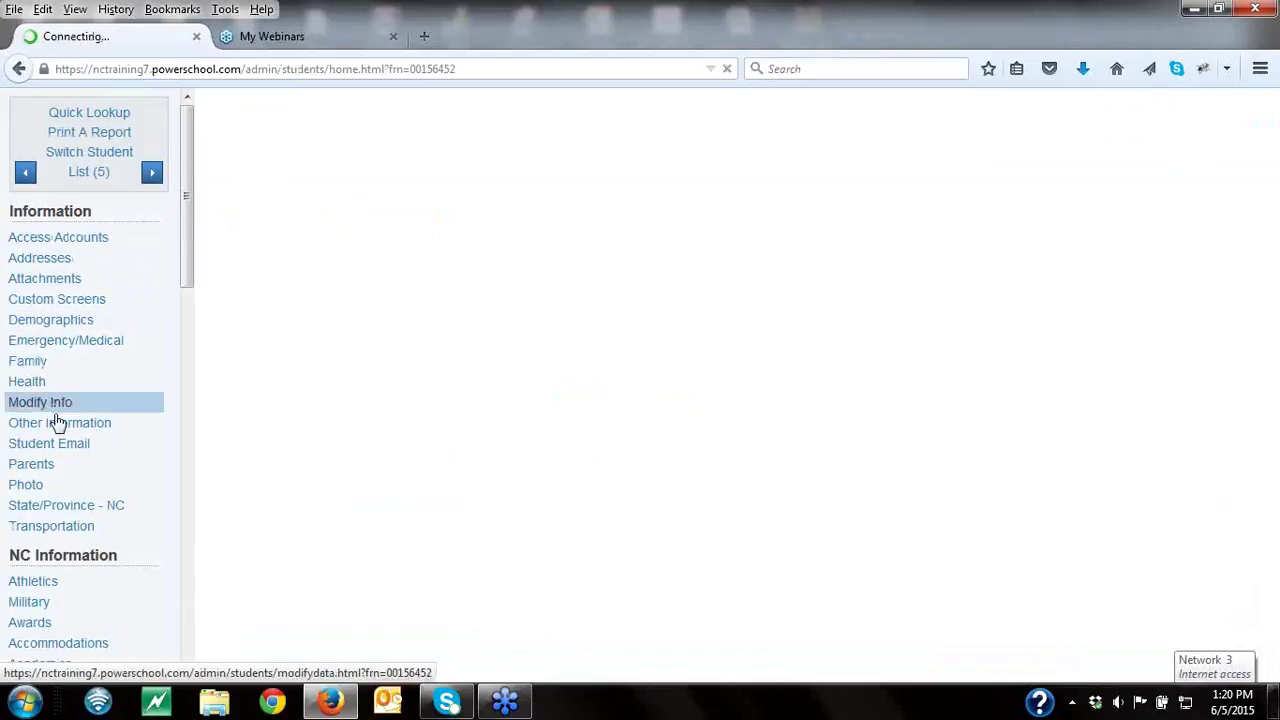
click(48, 447)
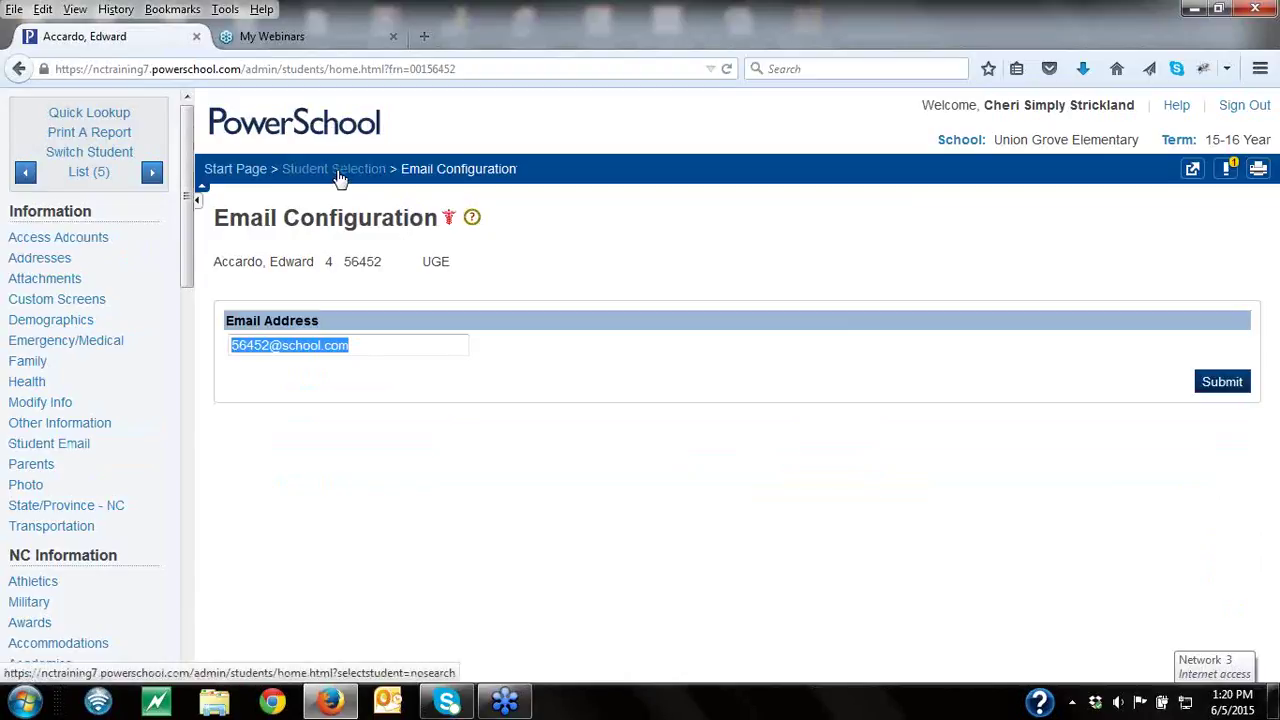
drag(193, 267, 196, 325)
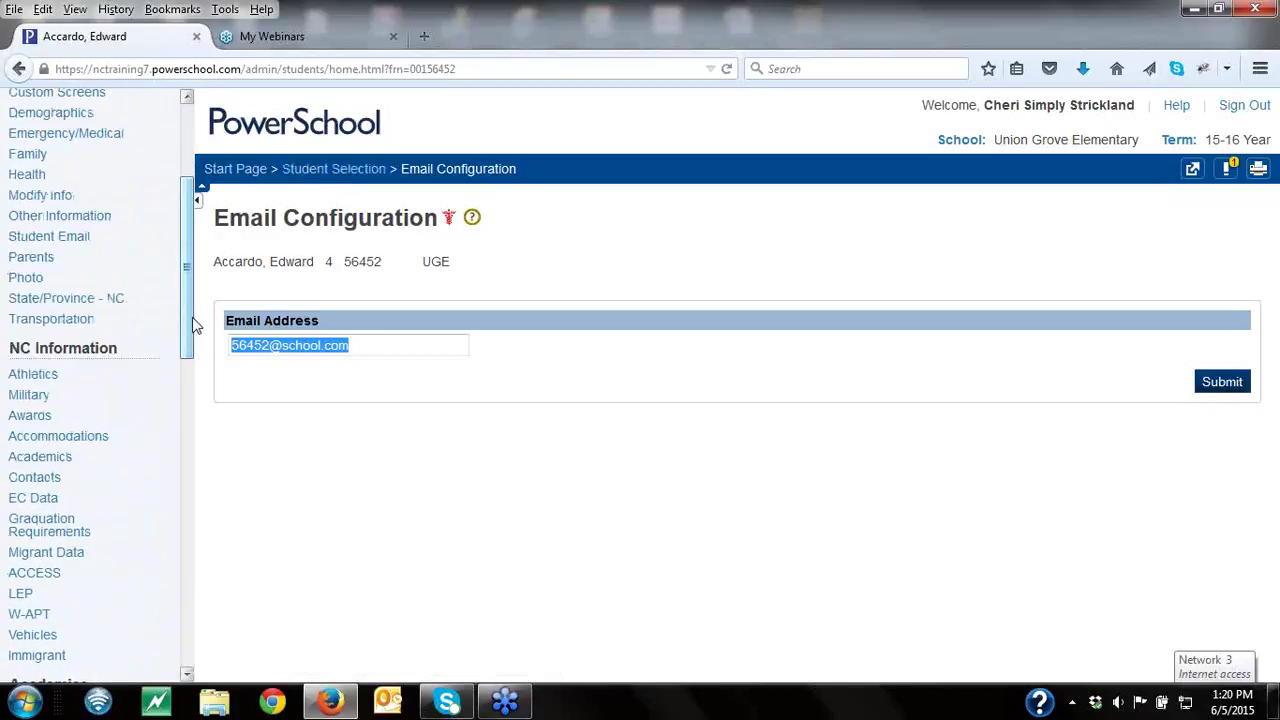
Step: Return to the student selection and open the Modify Schedule enrollments of the last listed student, a first grader
click(299, 172)
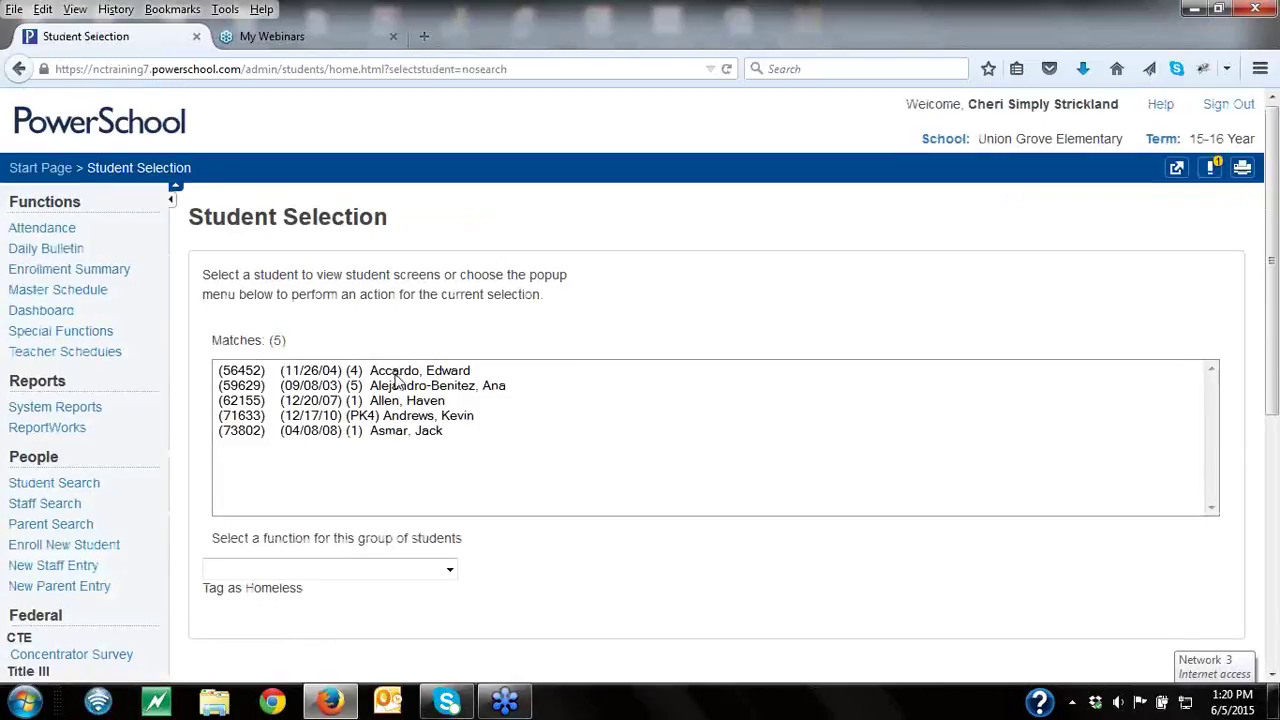
click(390, 432)
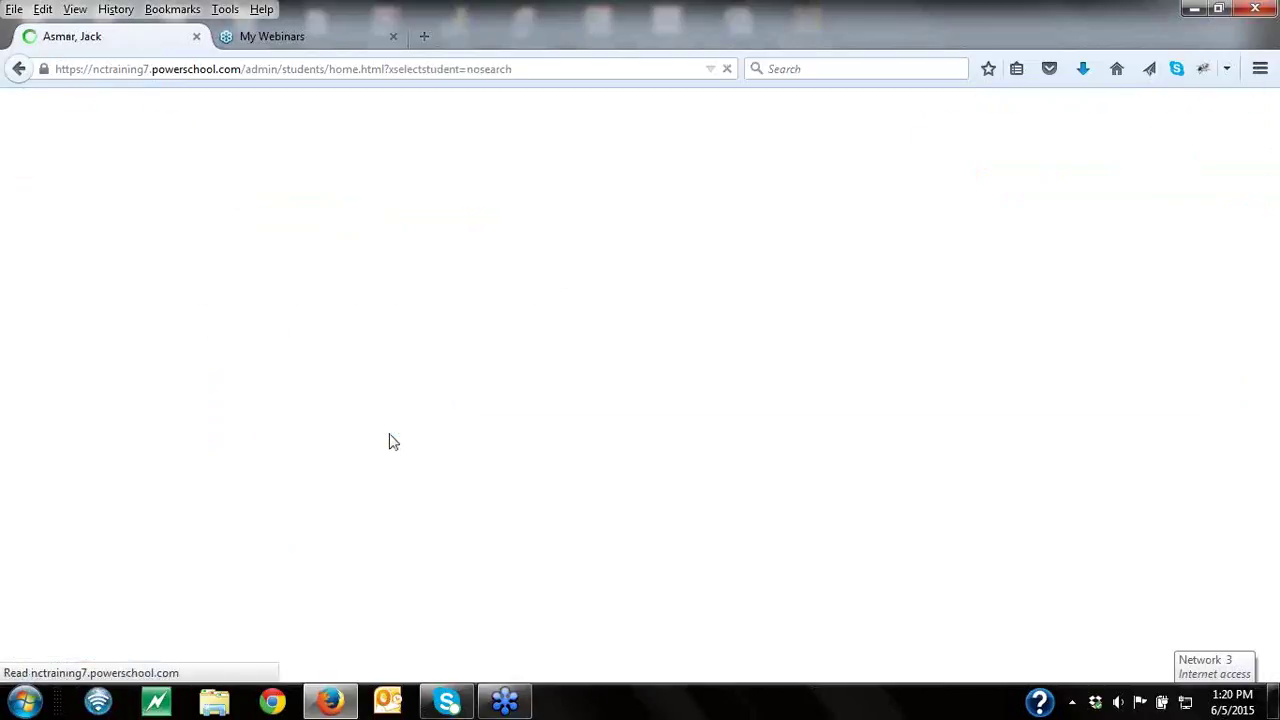
drag(186, 270, 188, 664)
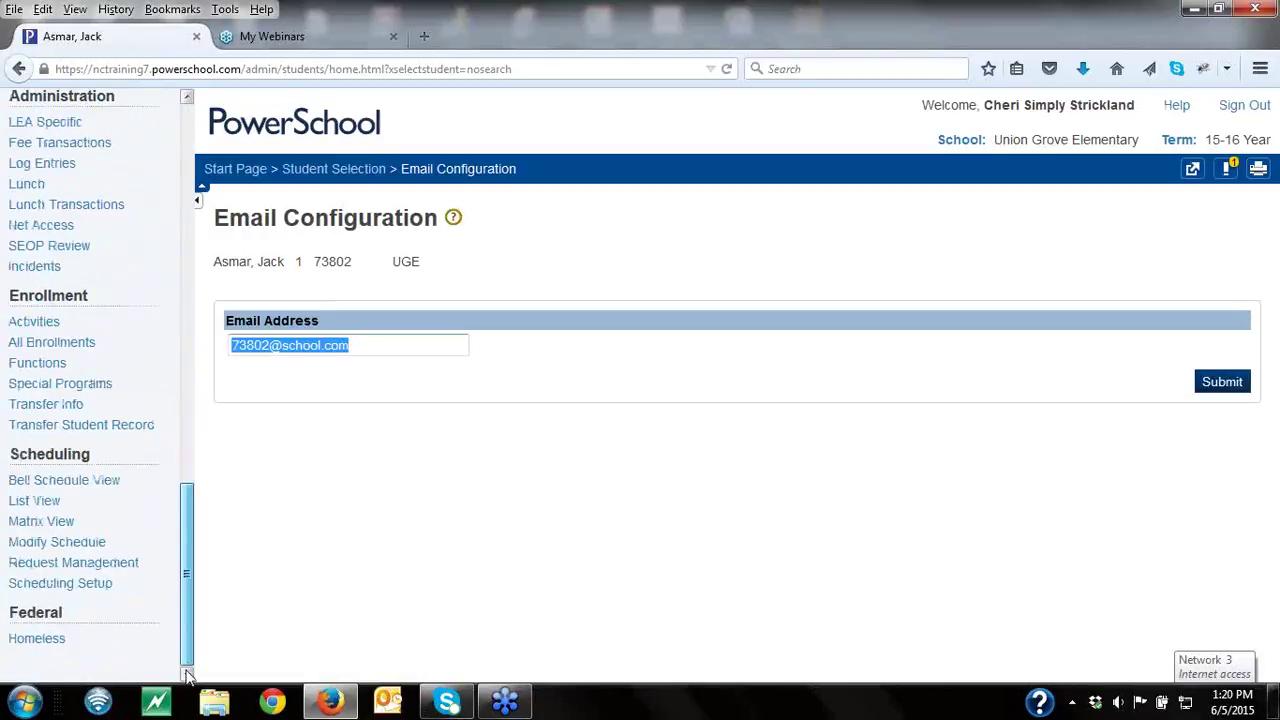
click(151, 543)
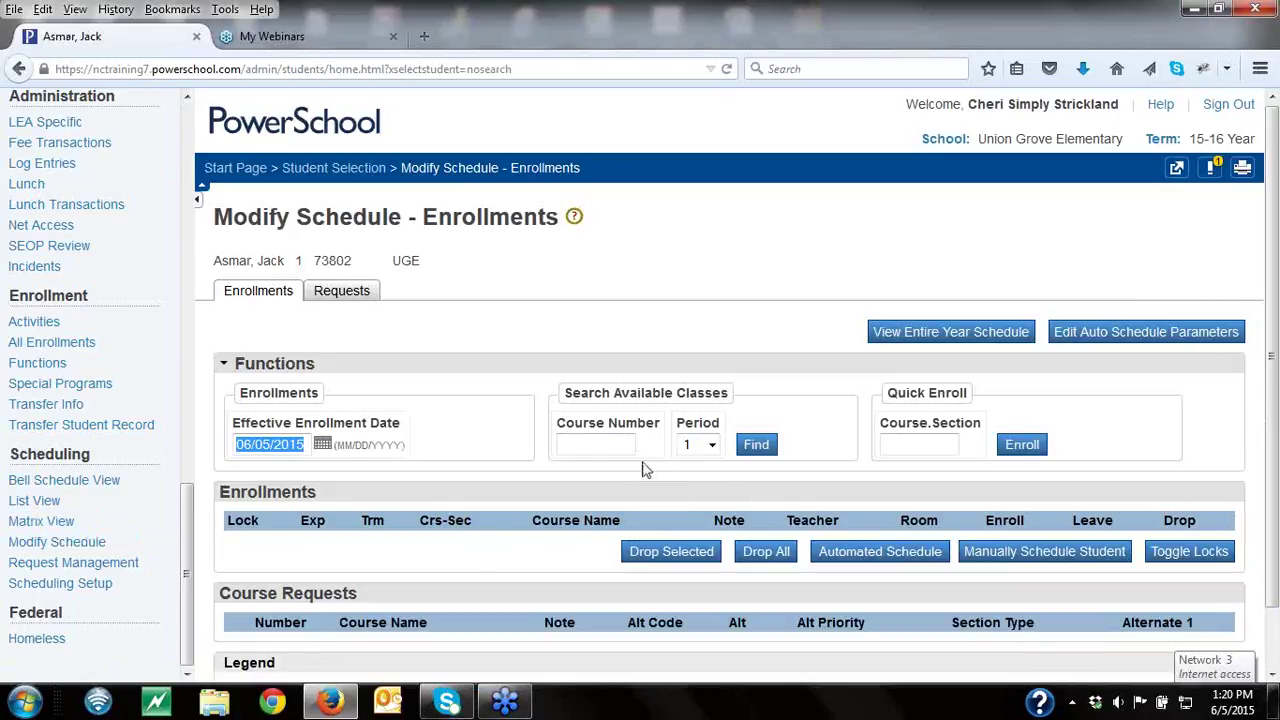
Step: Find period 1 classes for course 99329Z0HR, try to enroll the student in section 41, and return to the available courses
click(616, 448)
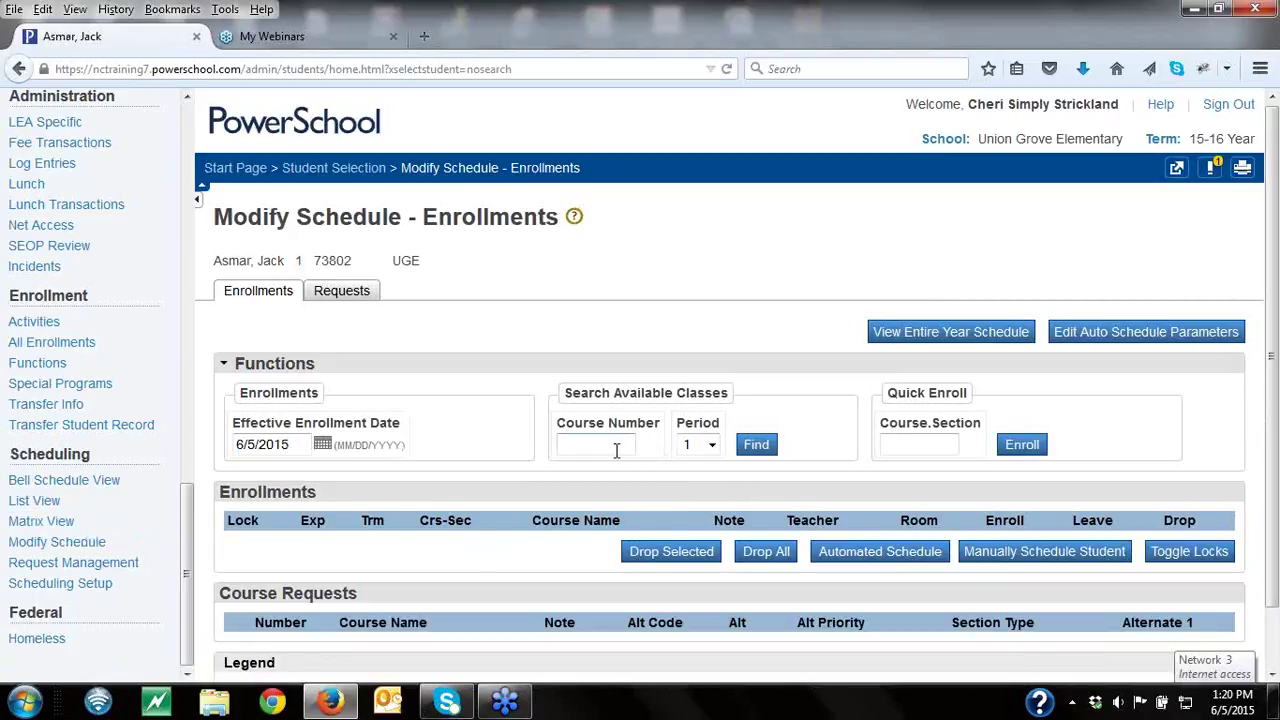
text(99329Z0IR)
click(760, 446)
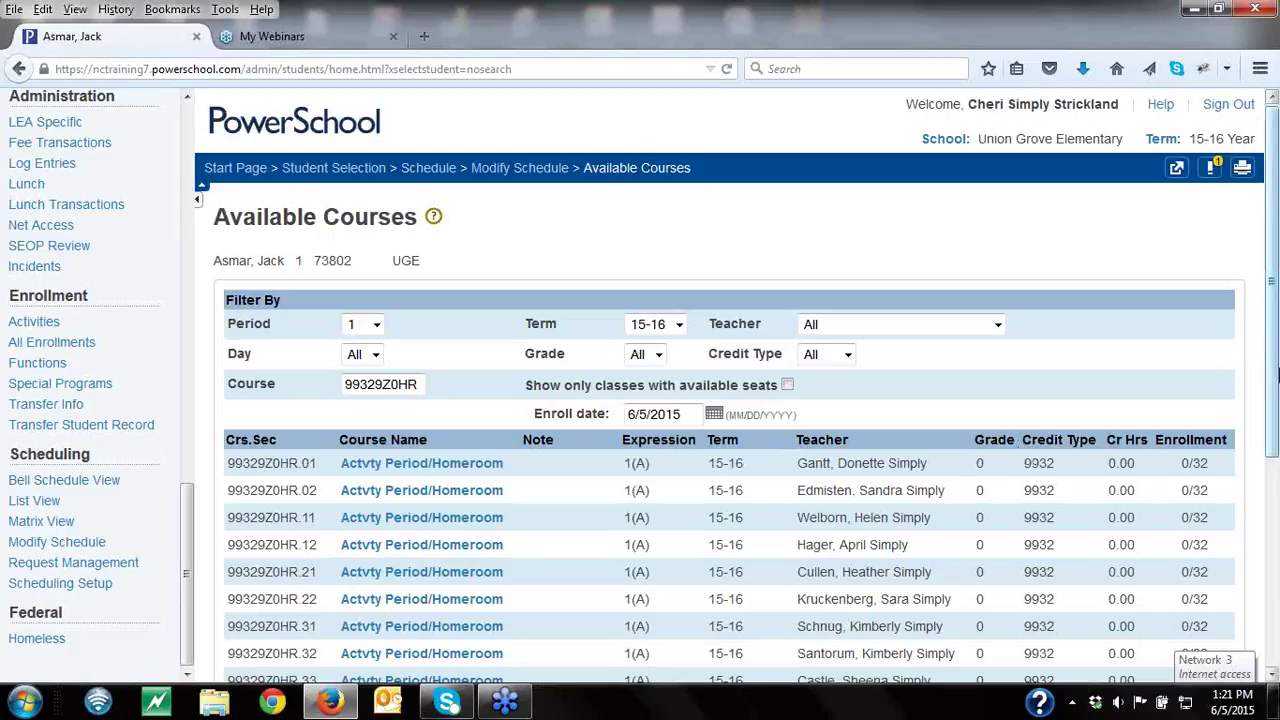
drag(1276, 397, 1276, 467)
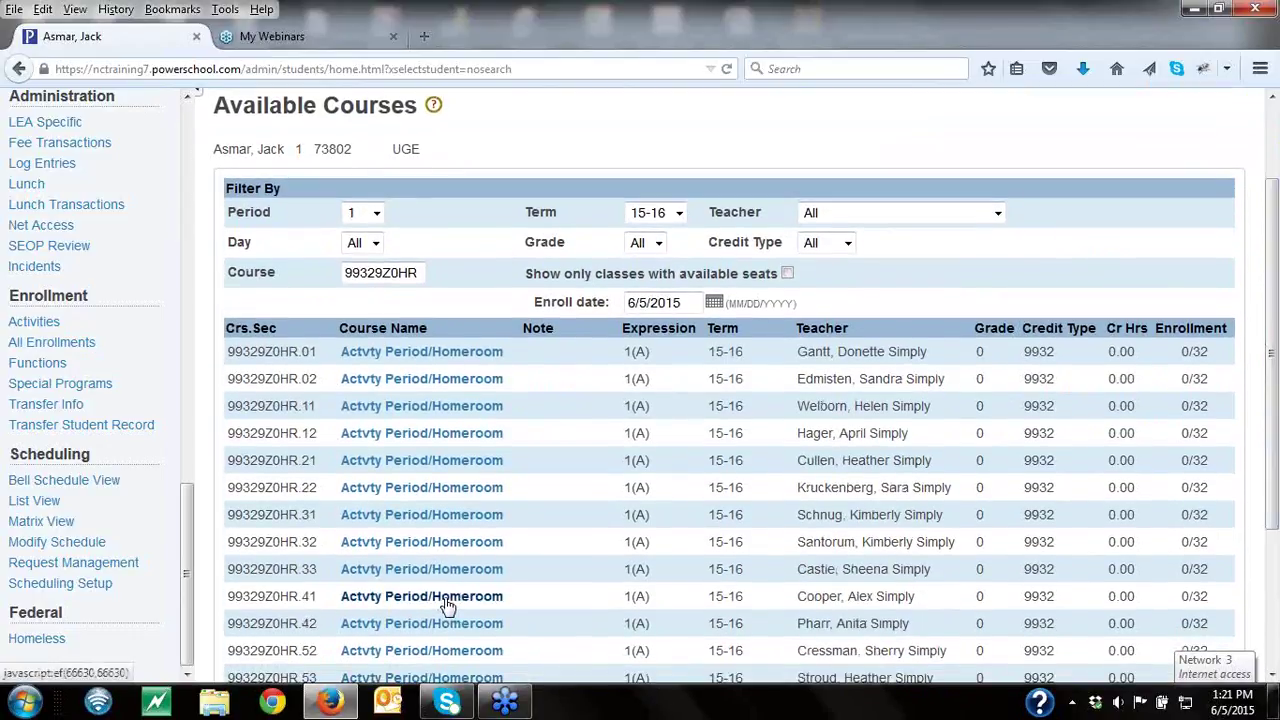
click(446, 600)
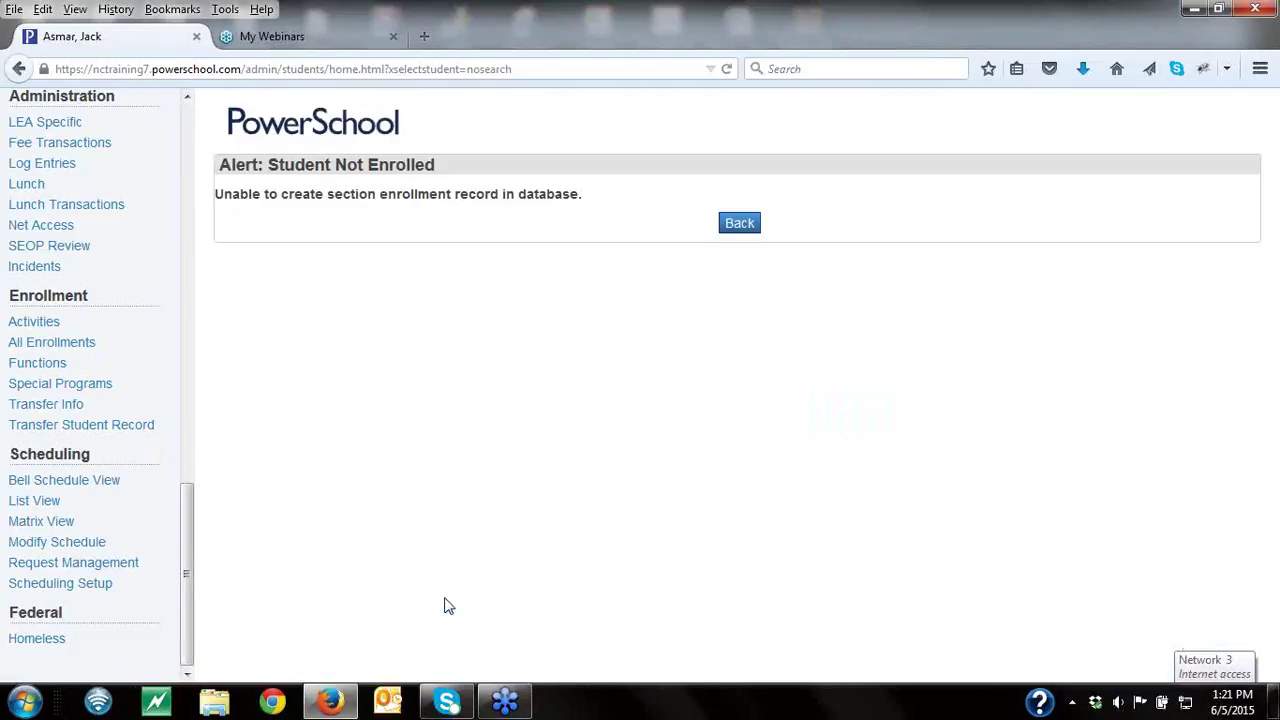
click(739, 234)
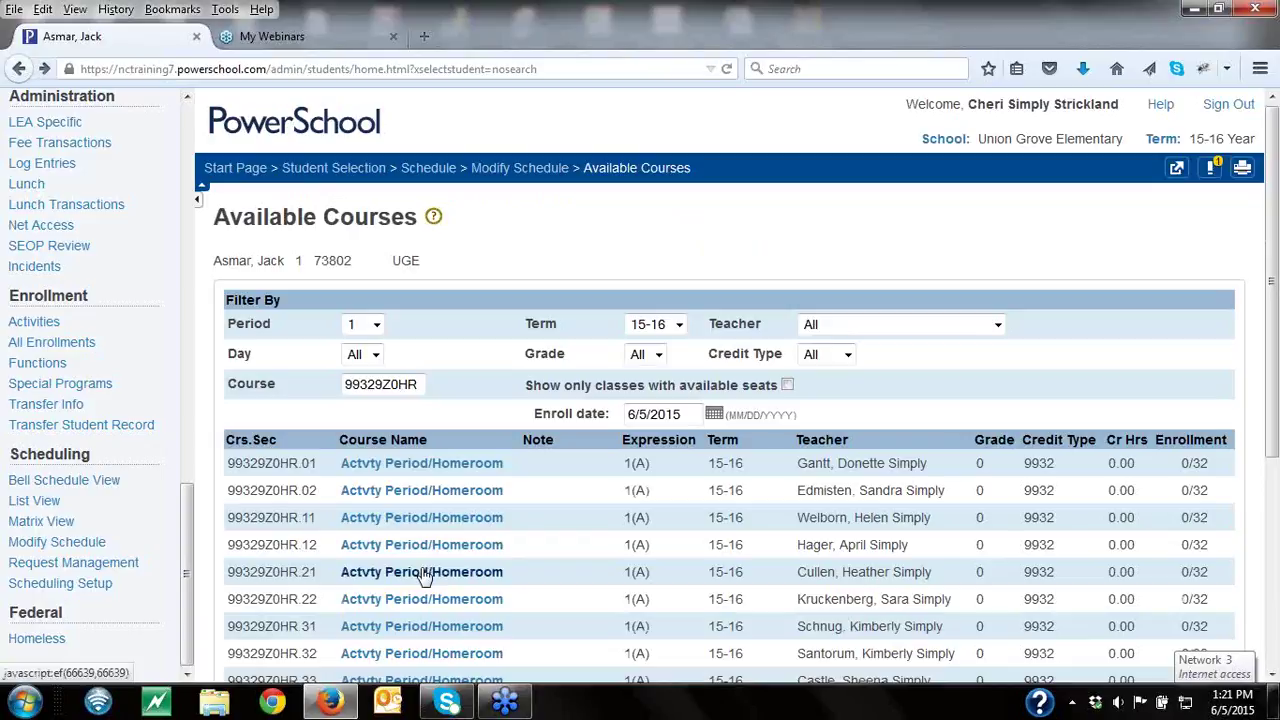
Step: Go to the school's Sections setup from the Start Page and list the sections of Science Grade 3, course 30032Z03
click(300, 168)
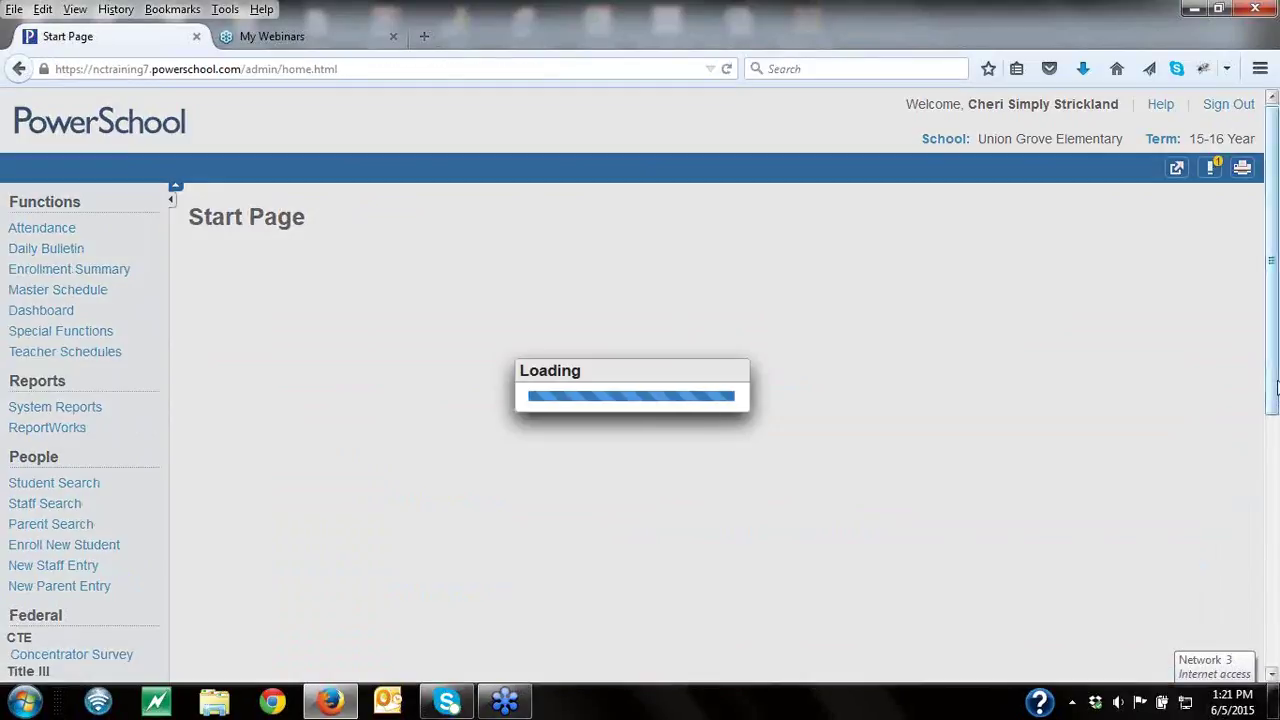
scroll(1275, 385, down, 4)
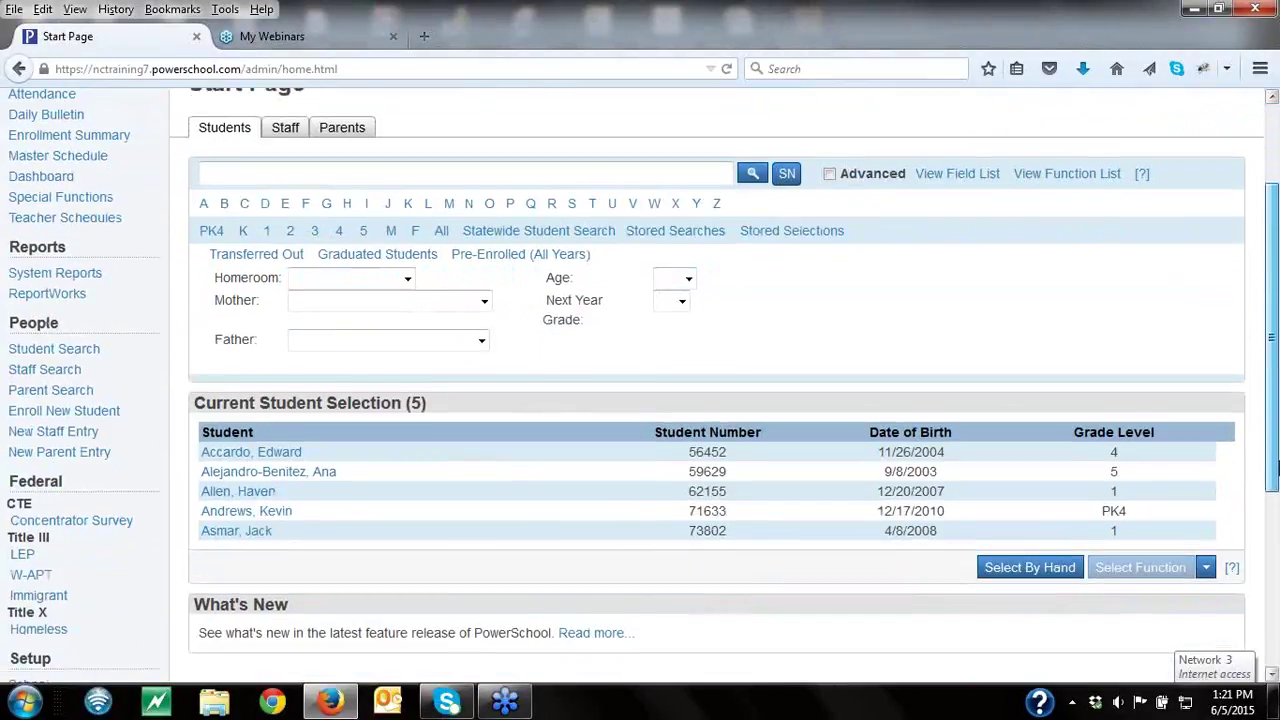
click(30, 582)
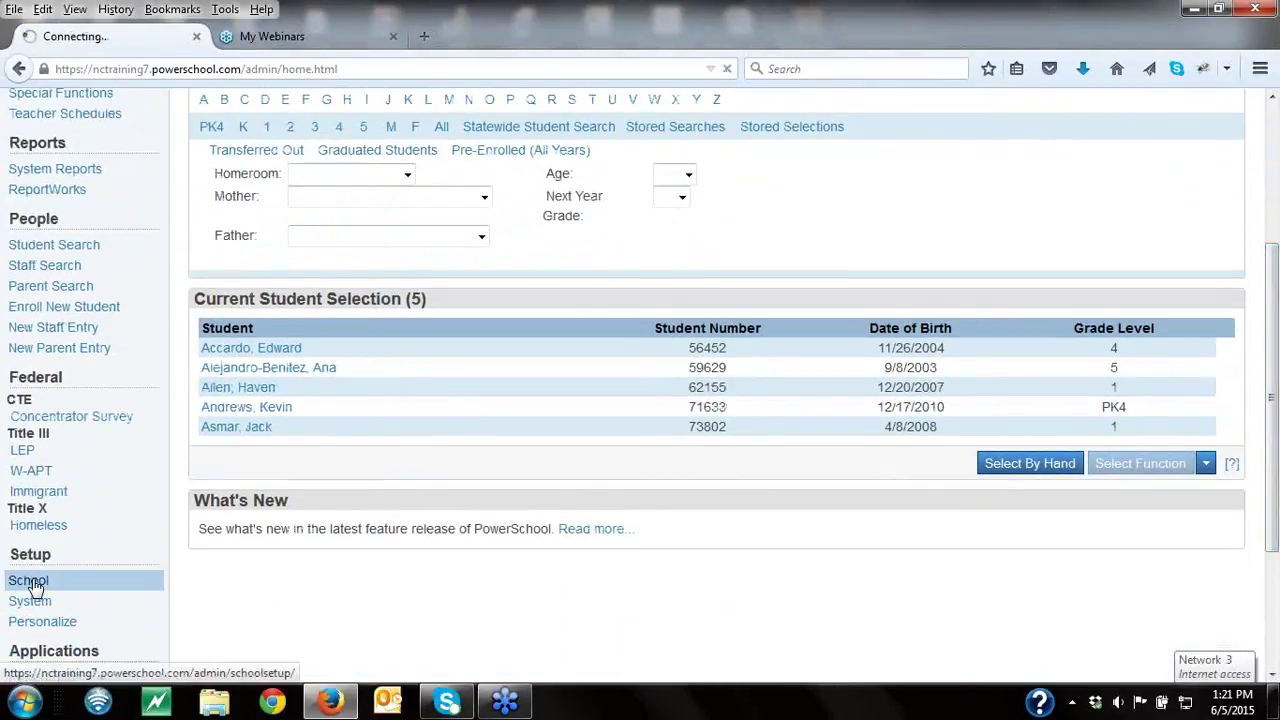
scroll(1276, 437, down, 18)
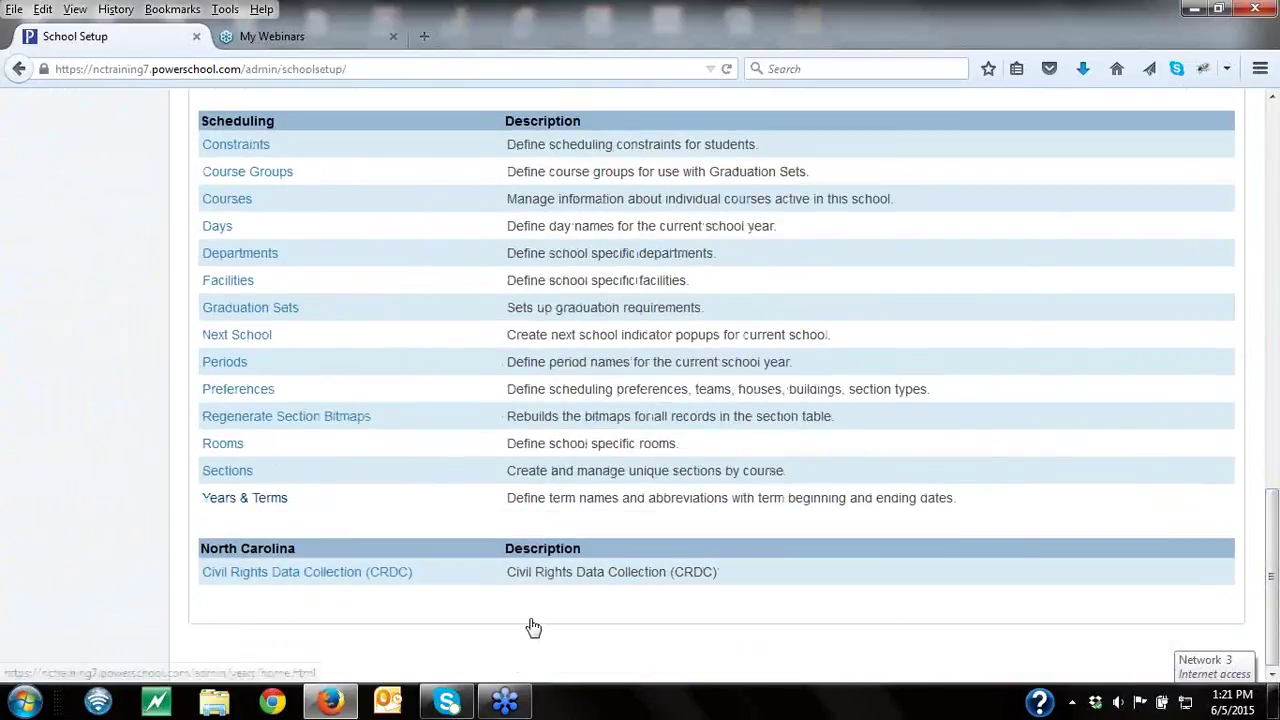
click(228, 470)
drag(188, 205, 197, 470)
click(60, 553)
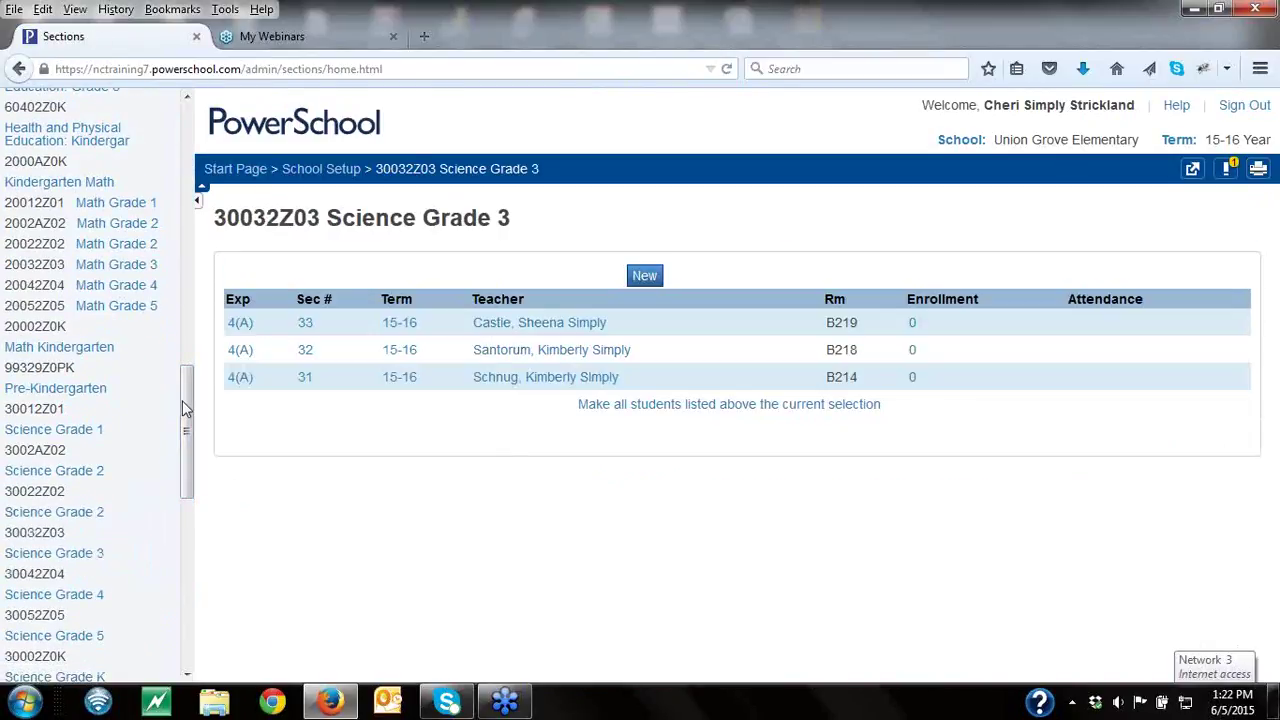
Step: Open section 33 of Science Grade 3 and mark its current Section Lead teacher for removal
click(304, 327)
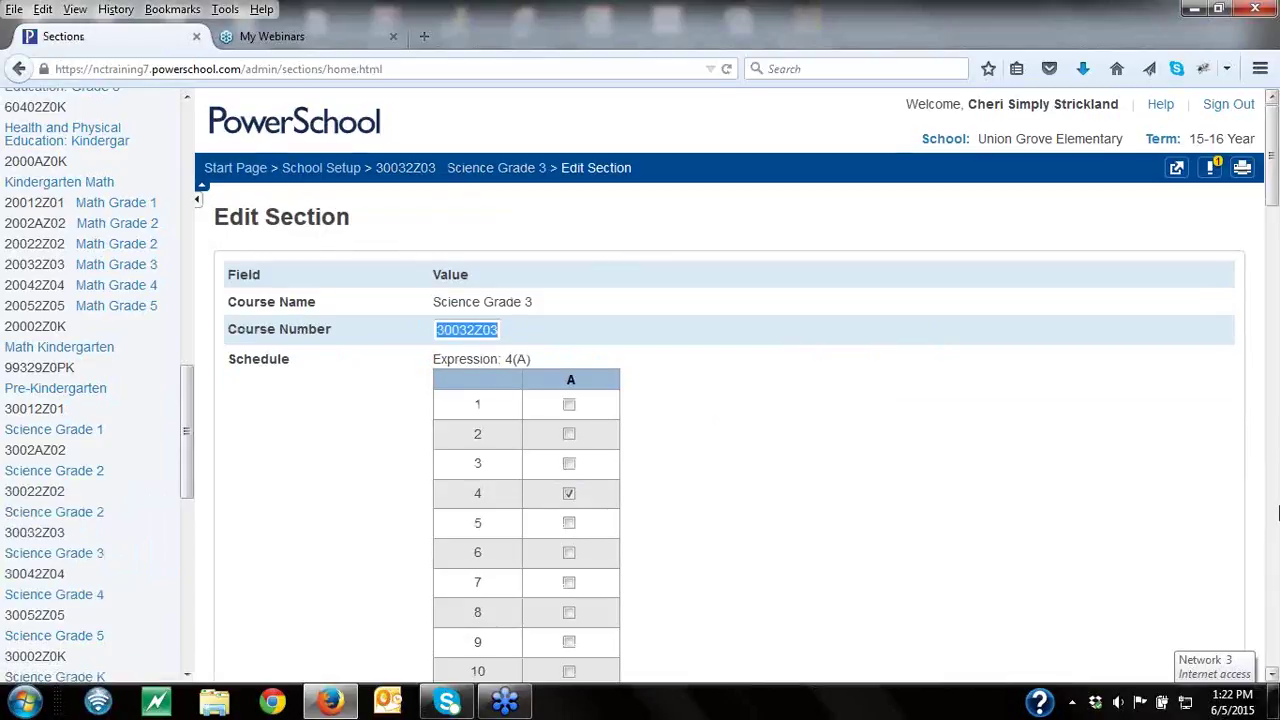
click(1273, 675)
scroll(1273, 675, down, 5)
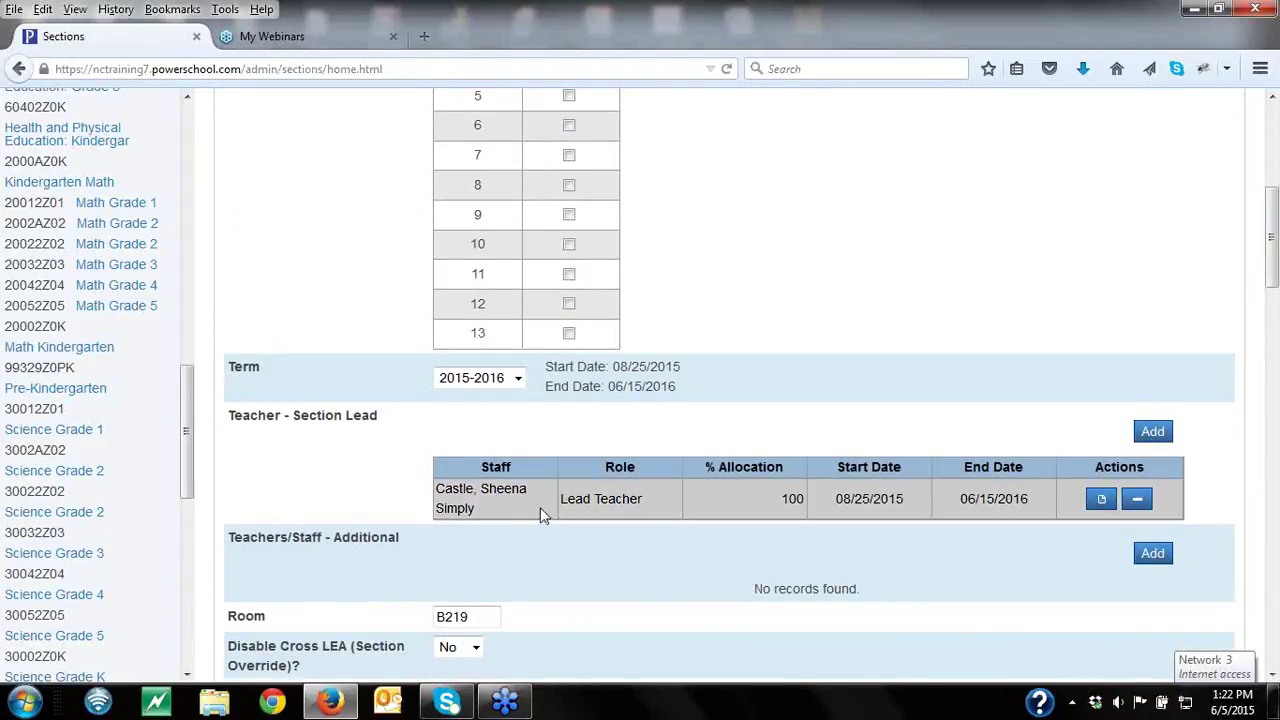
click(1138, 500)
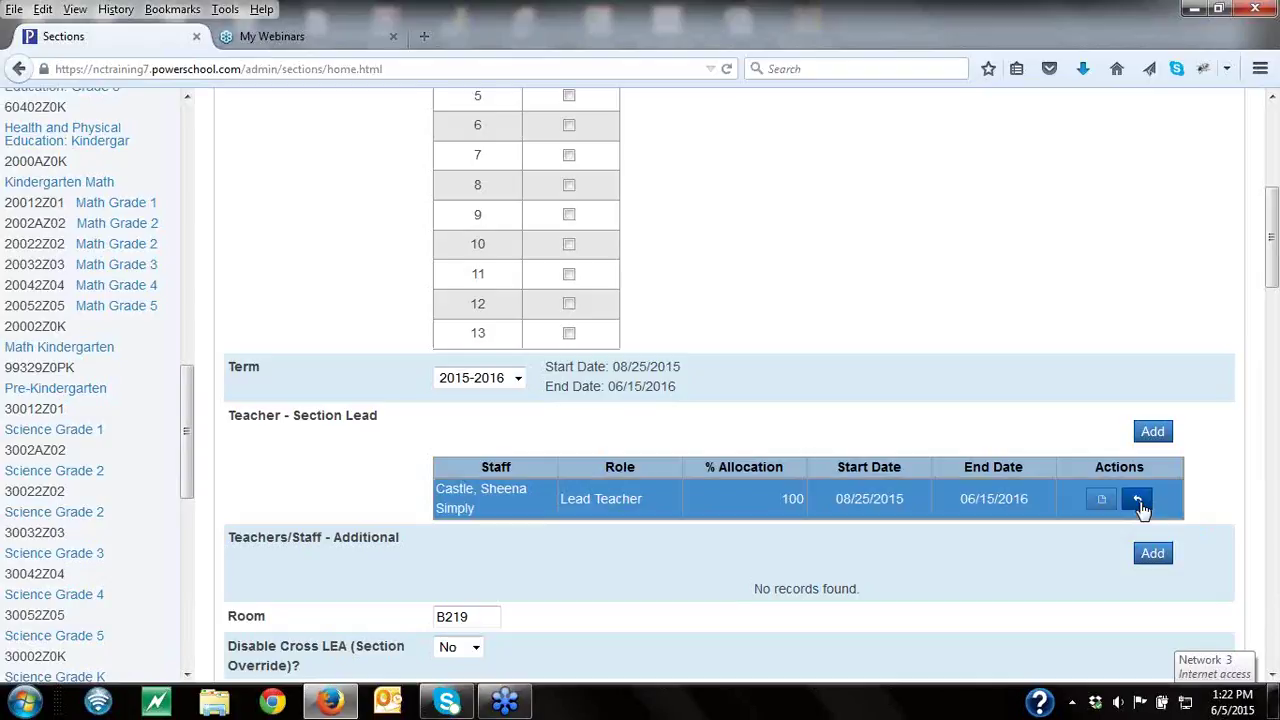
Step: Add another staff member as Lead Teacher at 100% allocation from 8/25/2015 to 6/15/2016, and save the section with the unassignment accepted
click(1153, 433)
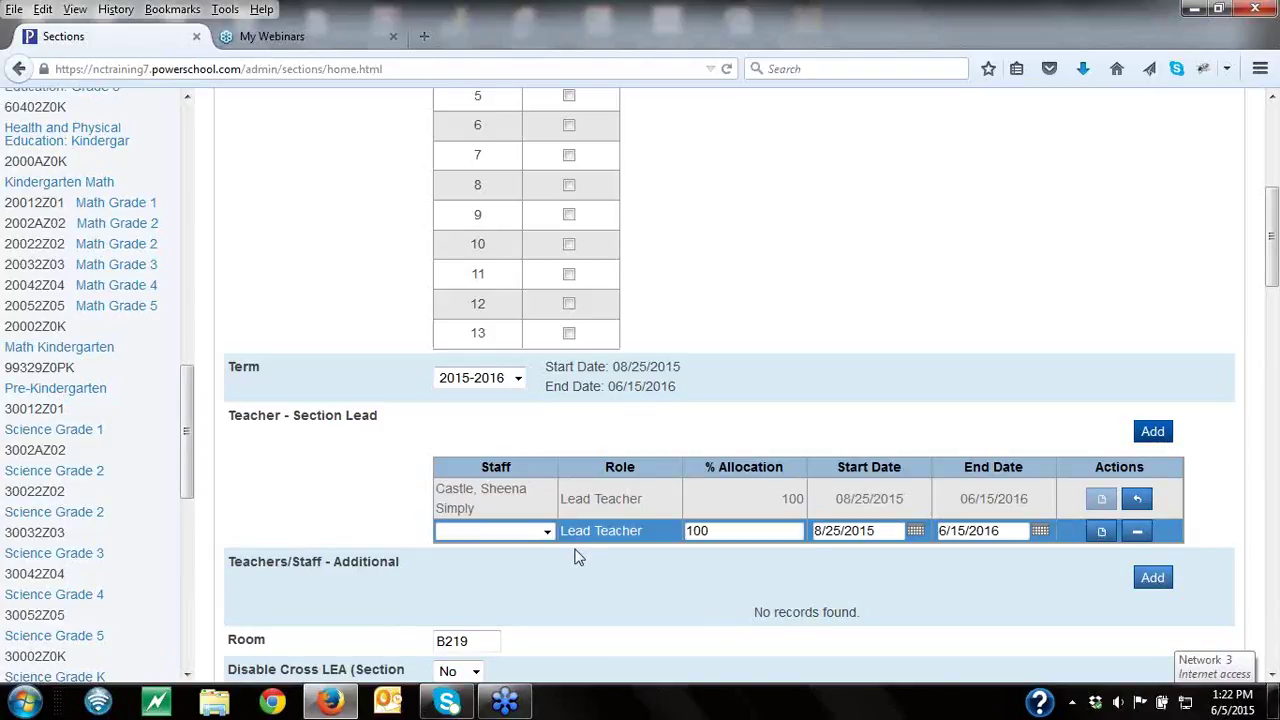
click(548, 533)
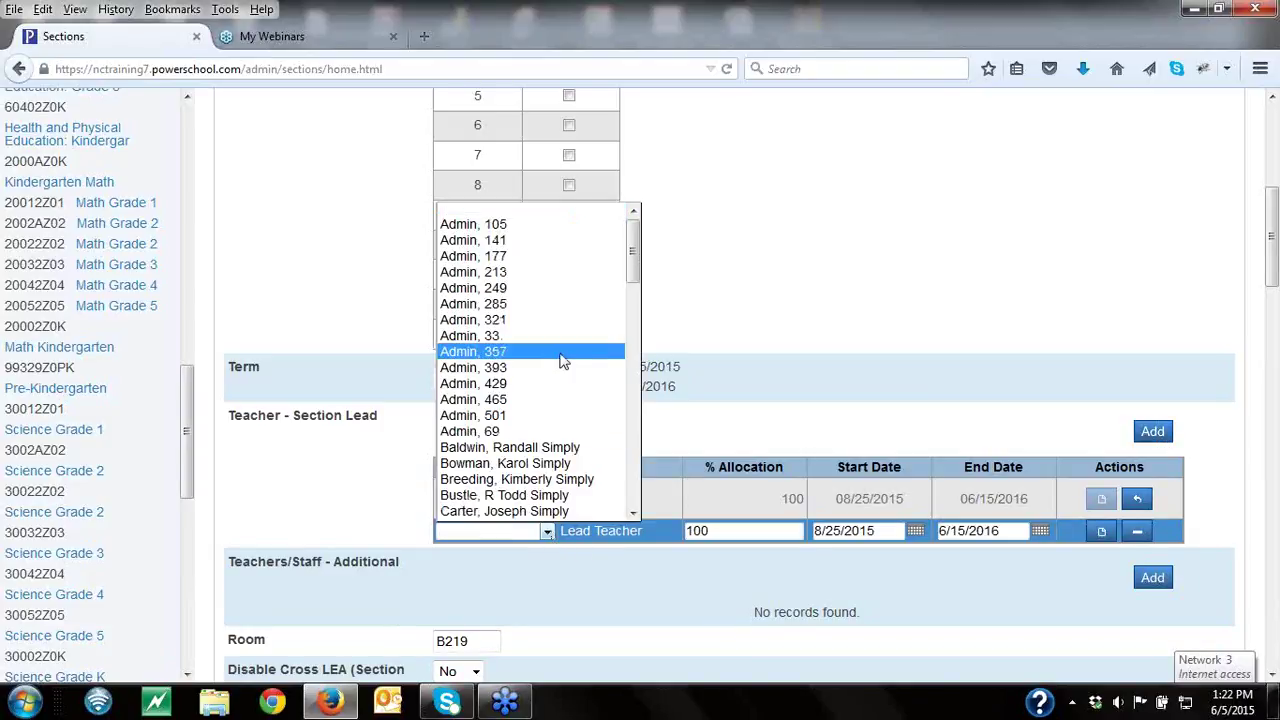
click(533, 479)
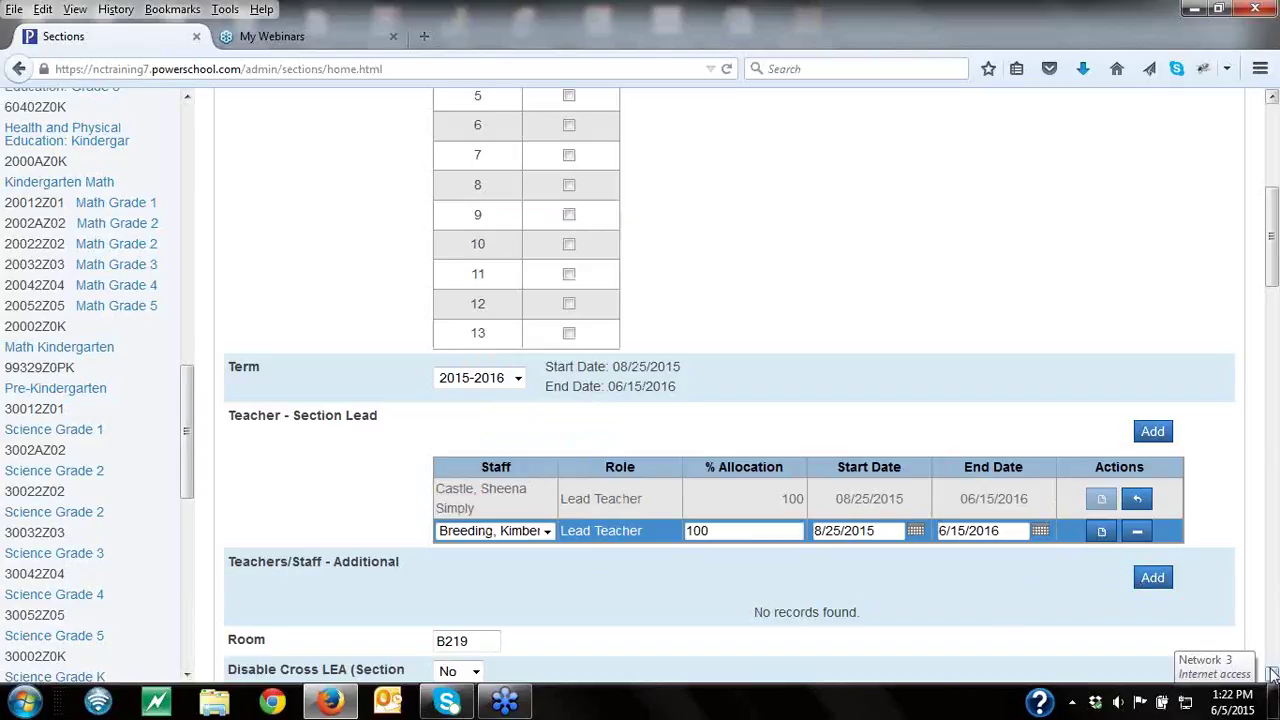
drag(1273, 675, 1273, 675)
click(1208, 538)
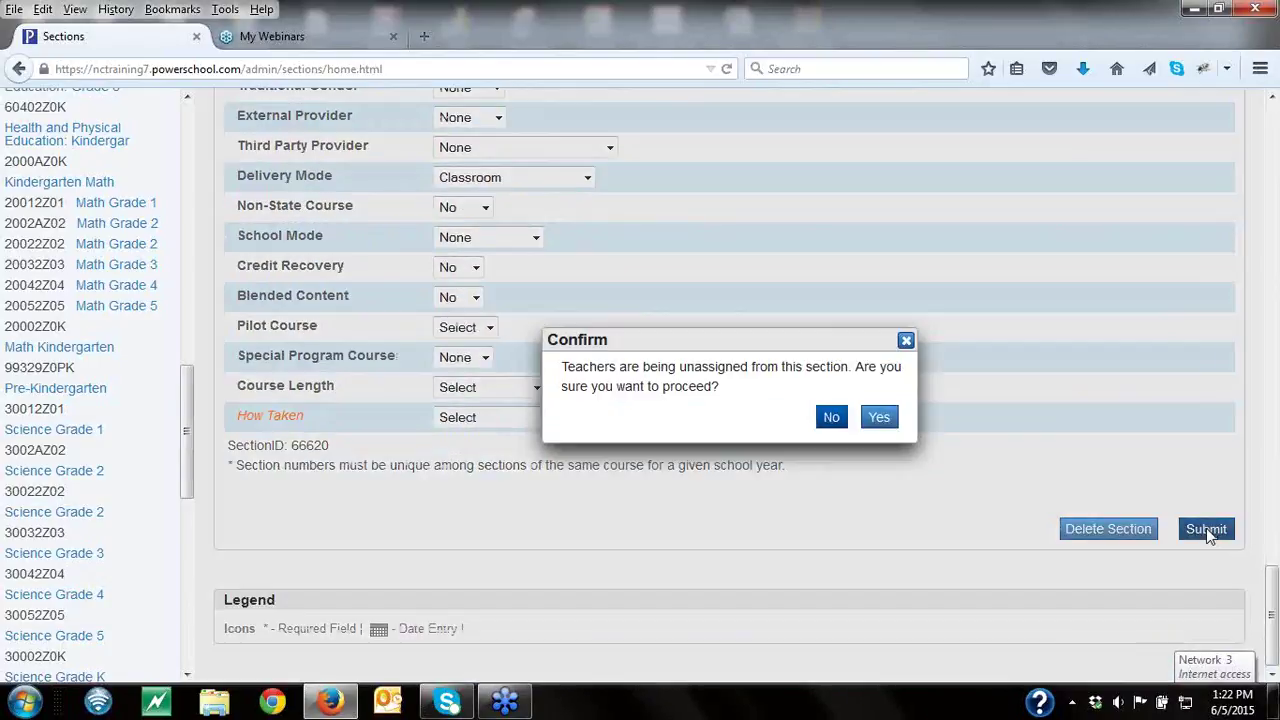
click(882, 418)
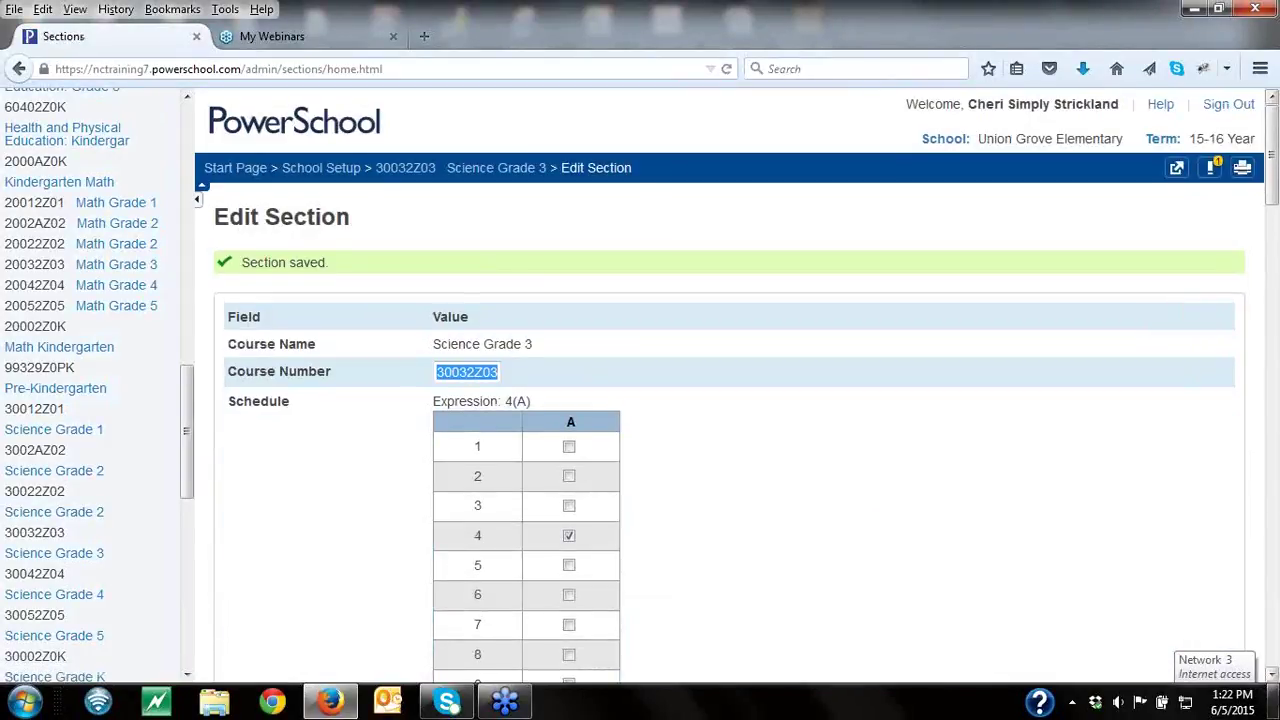
Step: Check the saved Section Lead entry of section 33 and go back to the Science Grade 3 section list
click(1273, 676)
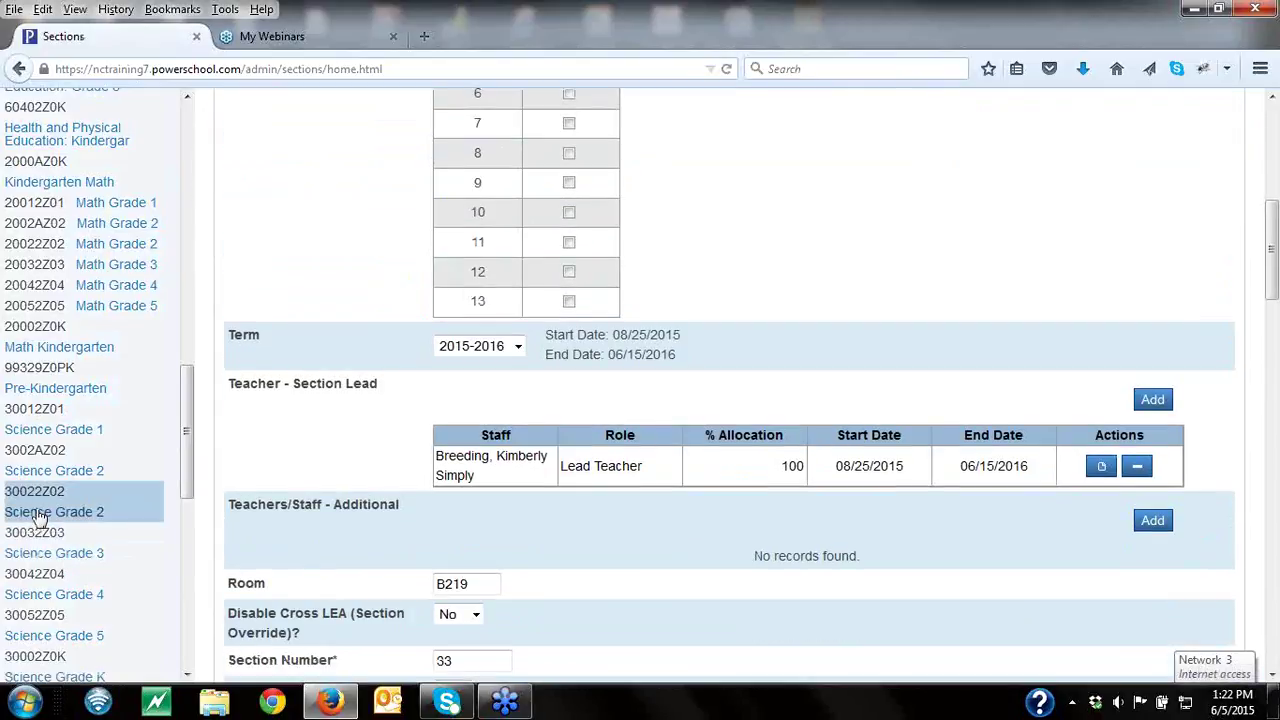
click(55, 122)
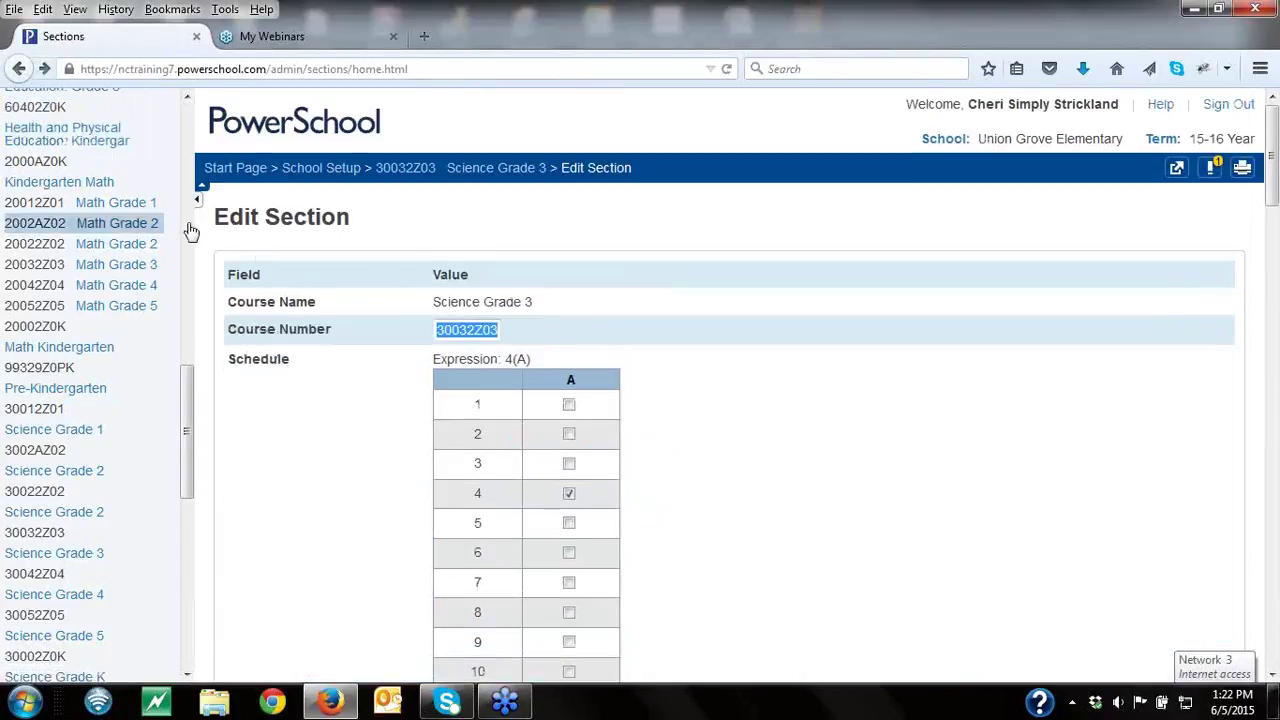
click(16, 72)
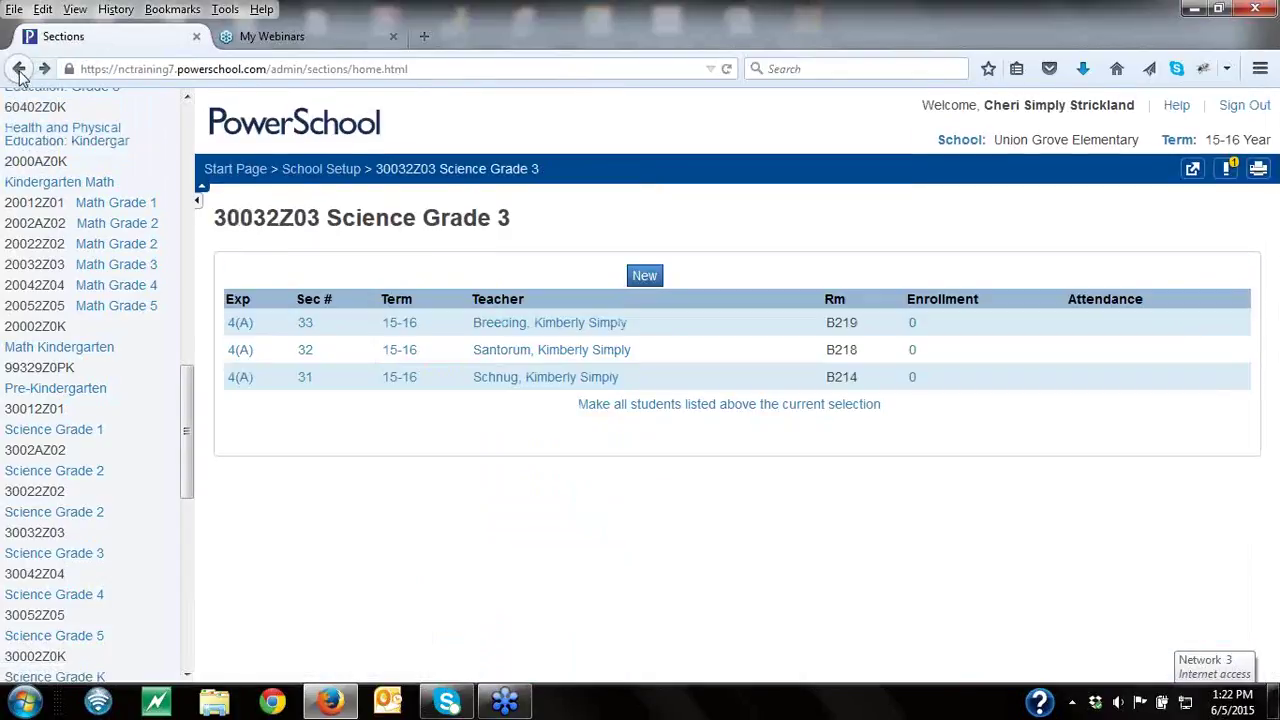
Step: Open section 32 of Science Grade 3 and make its Section Lead assignment editable
click(305, 352)
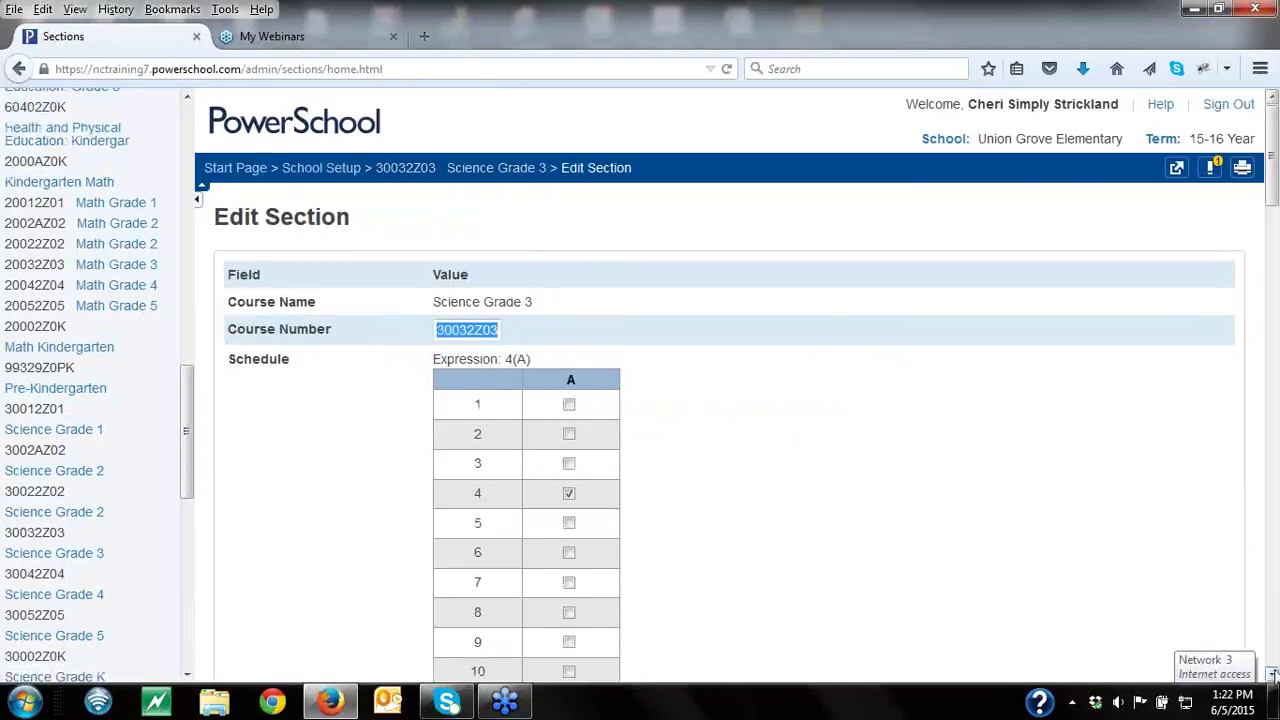
scroll(950, 510, down, 10)
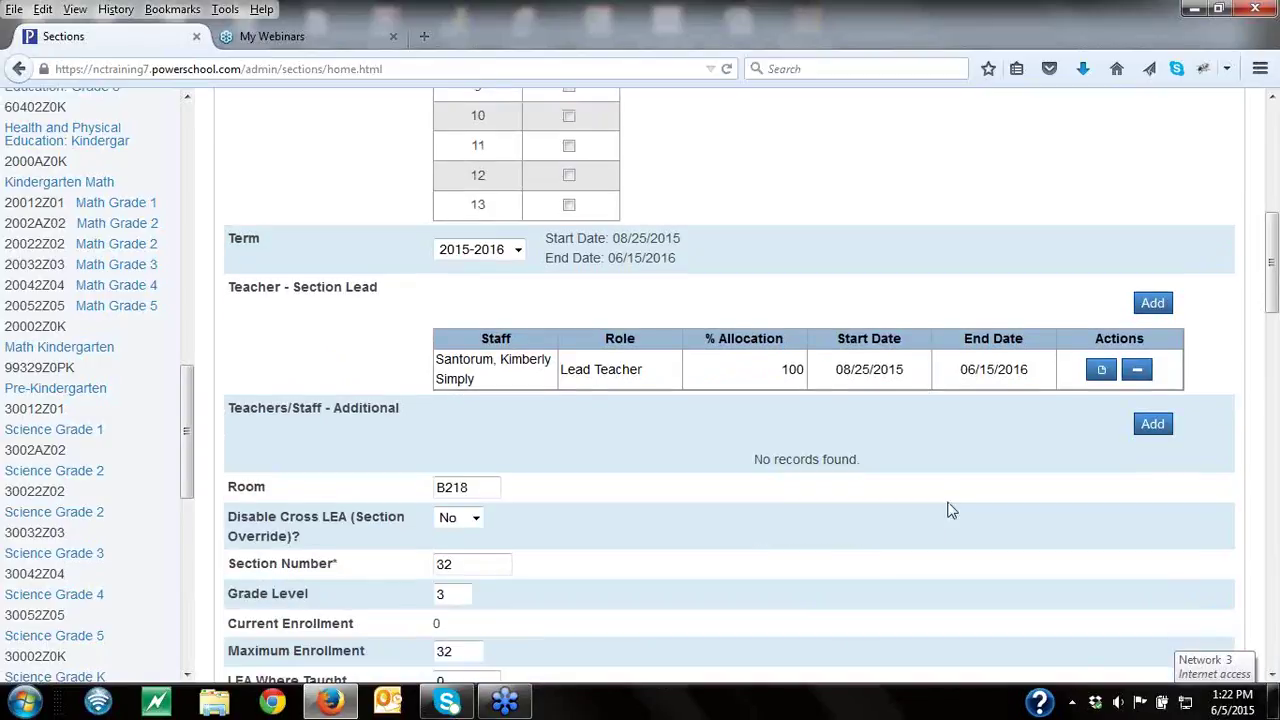
click(1101, 372)
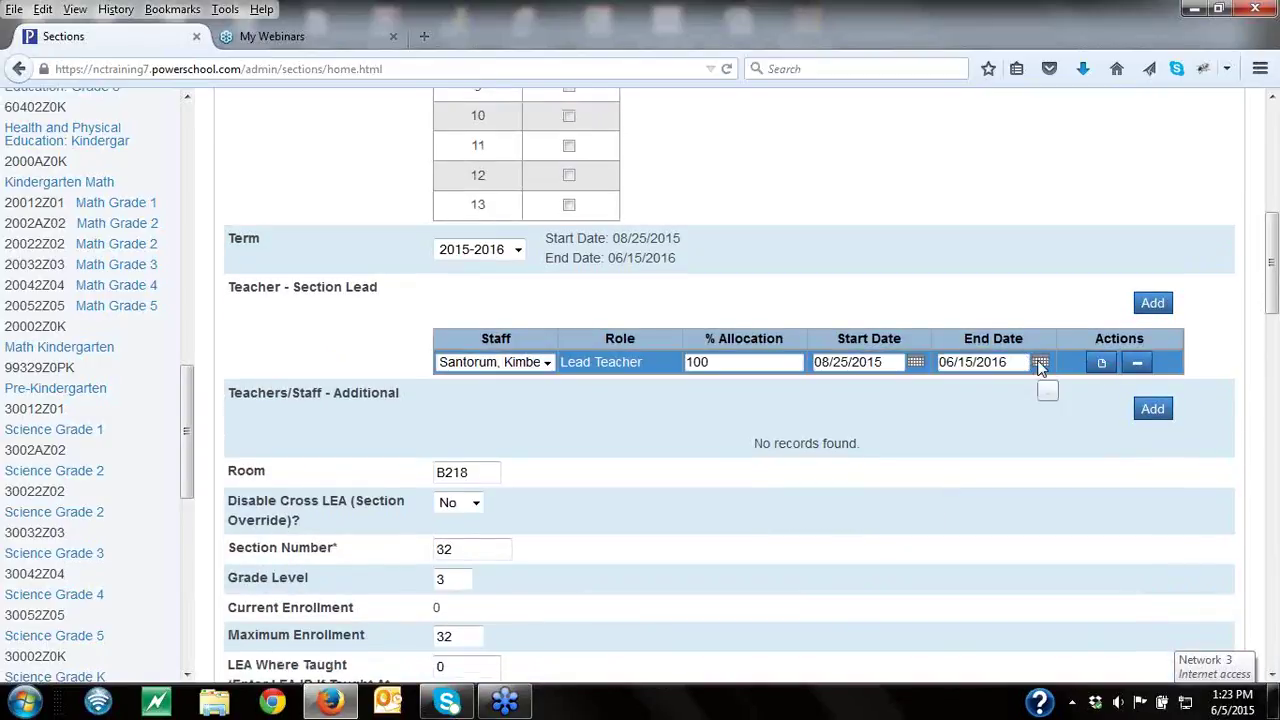
Step: Try to save section 32 with its Section Lead's end date set to 8/25/2015, and return to the section form
click(1040, 363)
click(1043, 388)
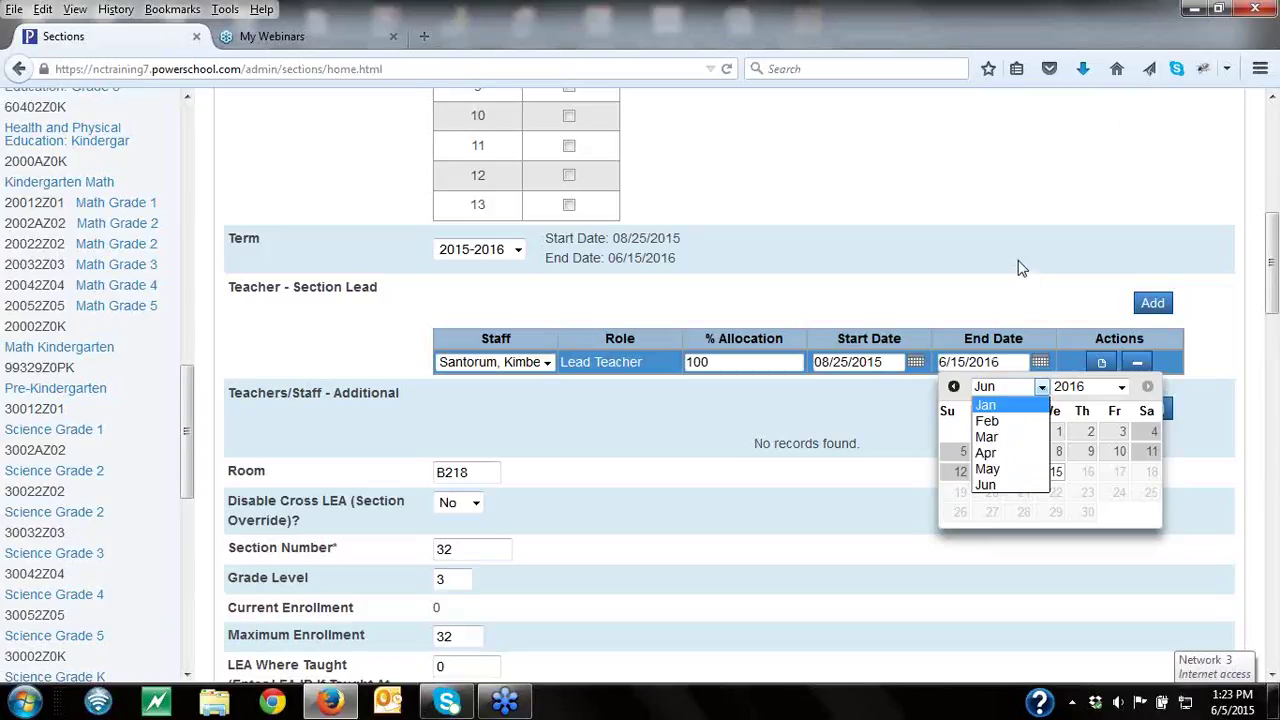
click(985, 489)
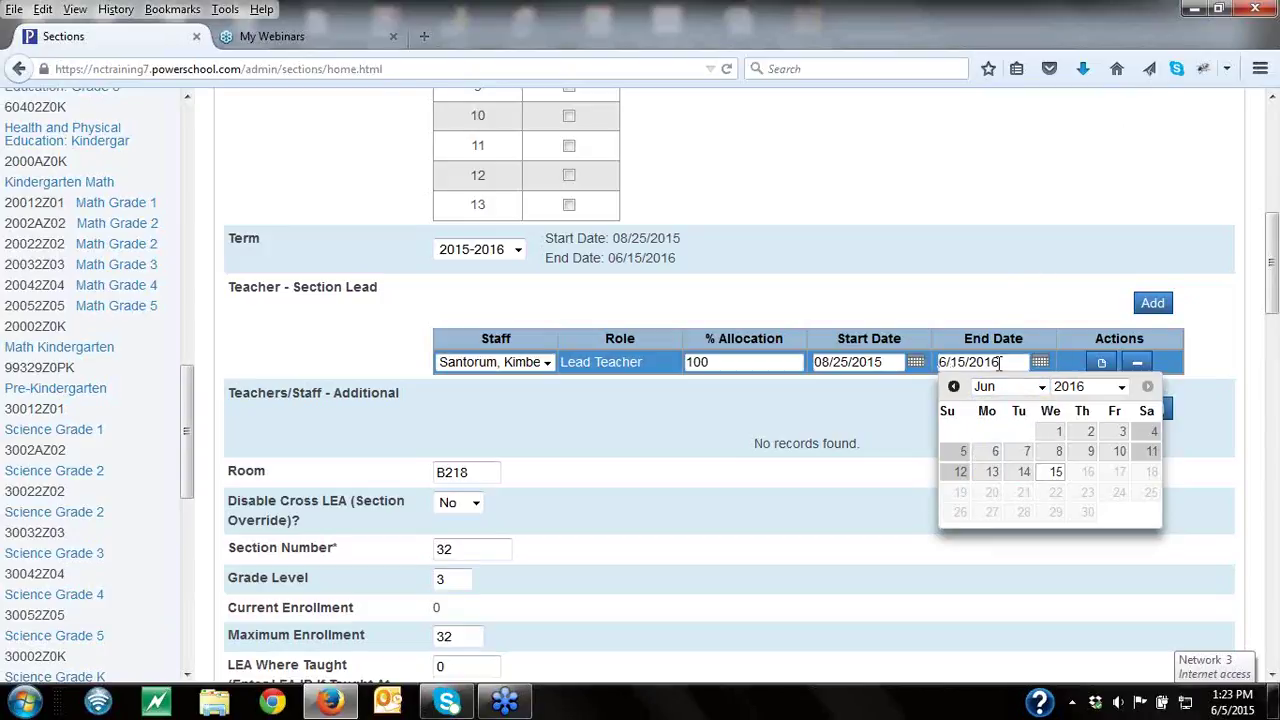
click(1119, 388)
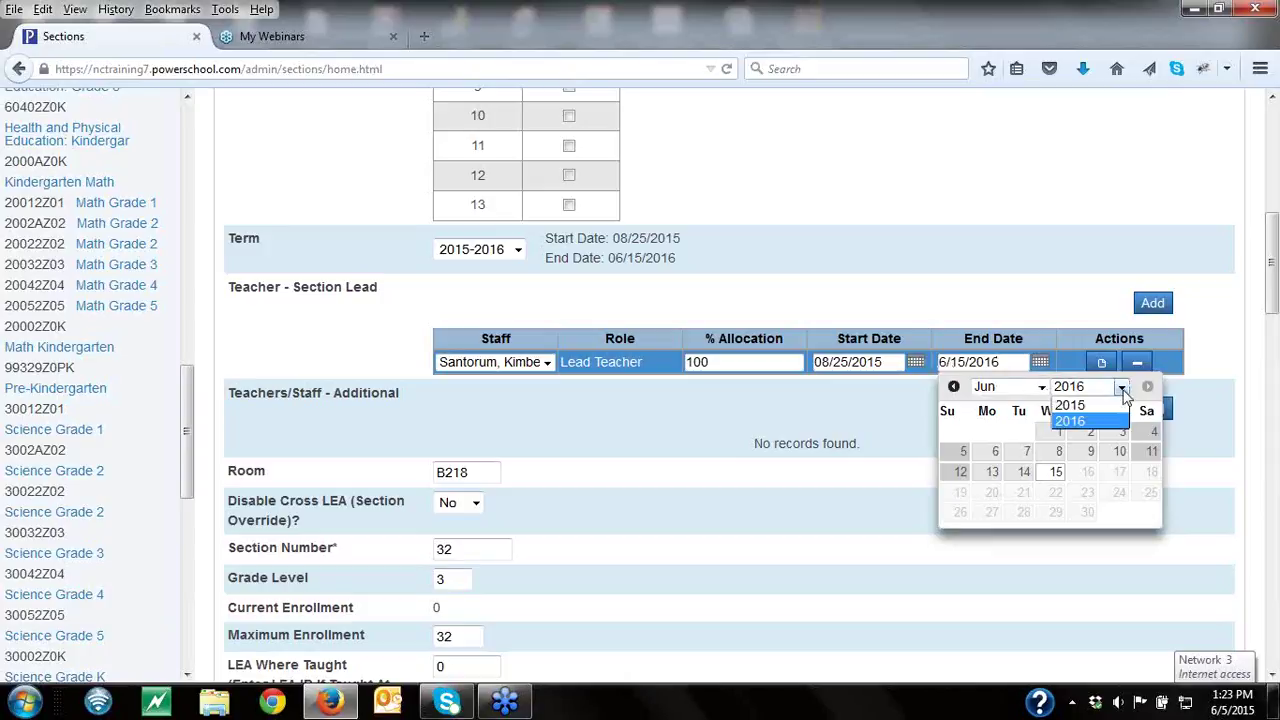
click(1111, 405)
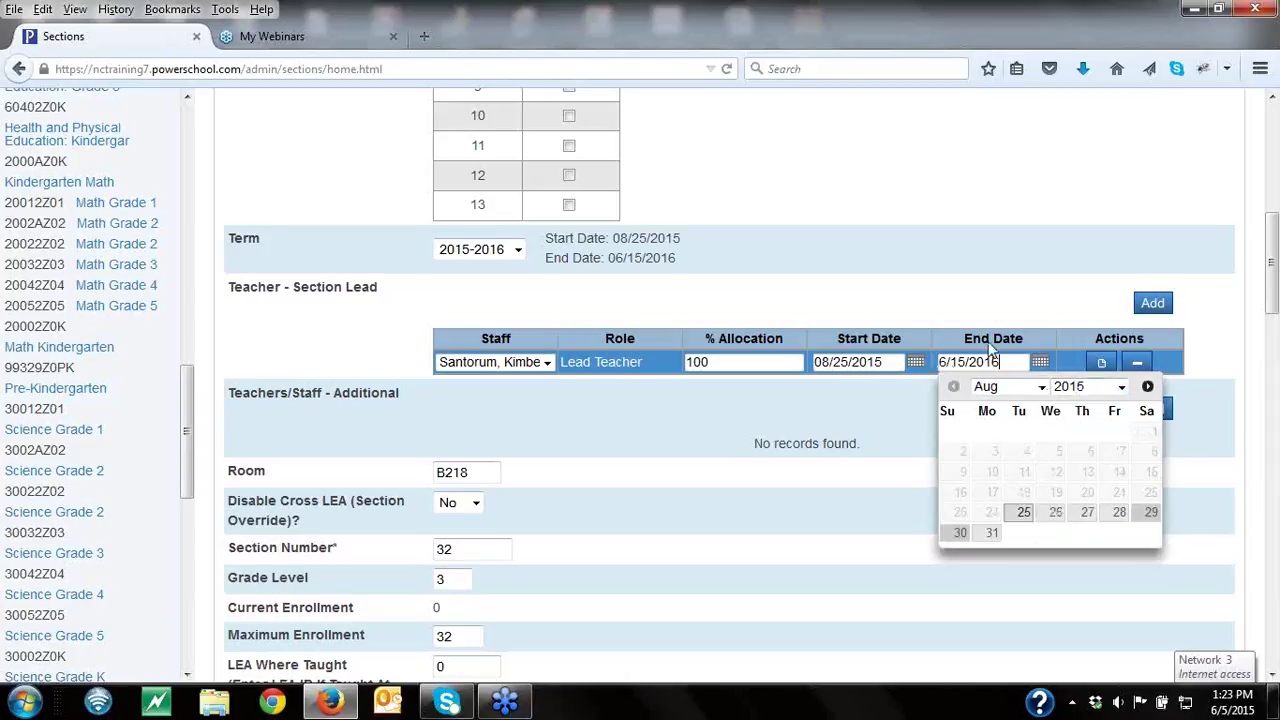
click(1041, 387)
click(1017, 408)
click(1018, 514)
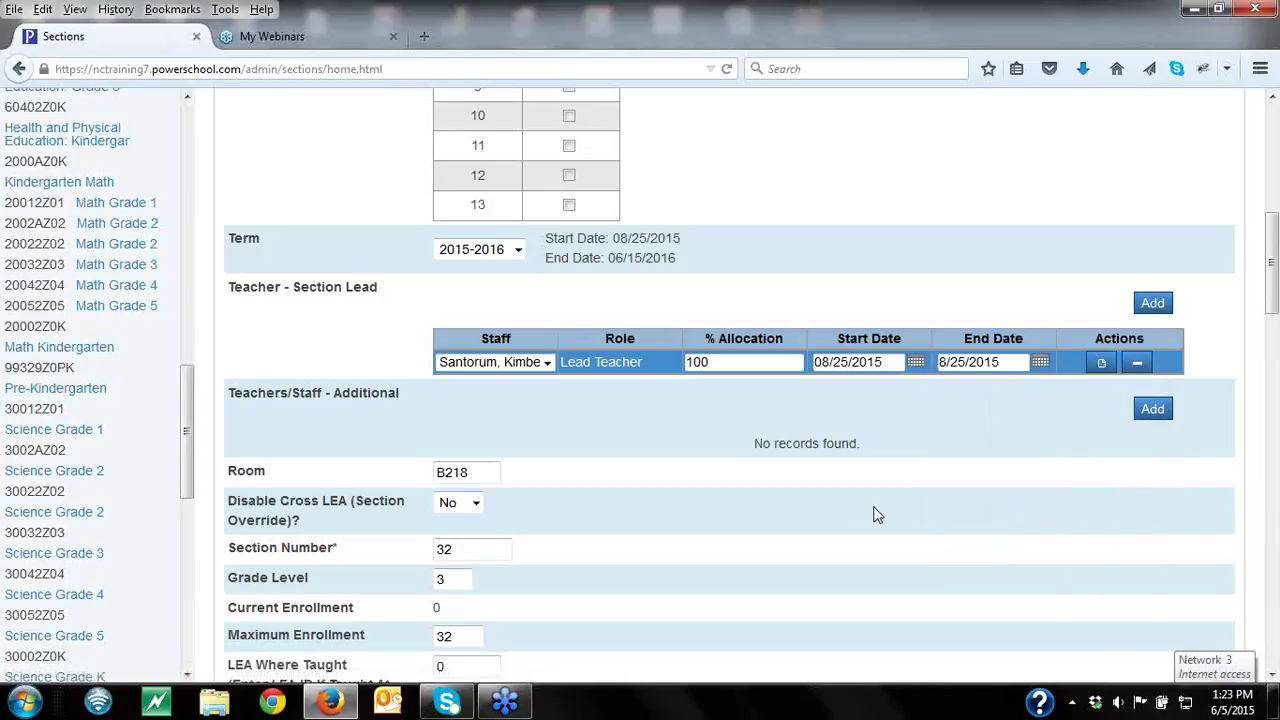
scroll(1274, 397, down, 15)
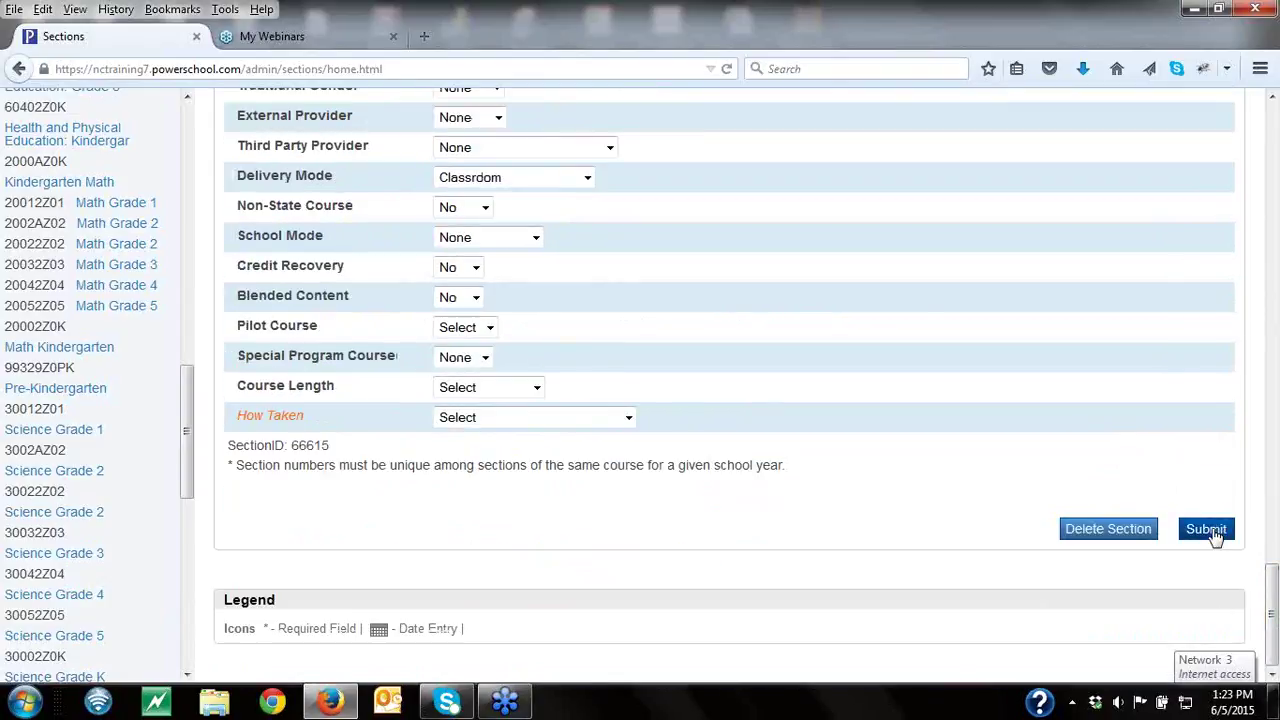
click(1210, 530)
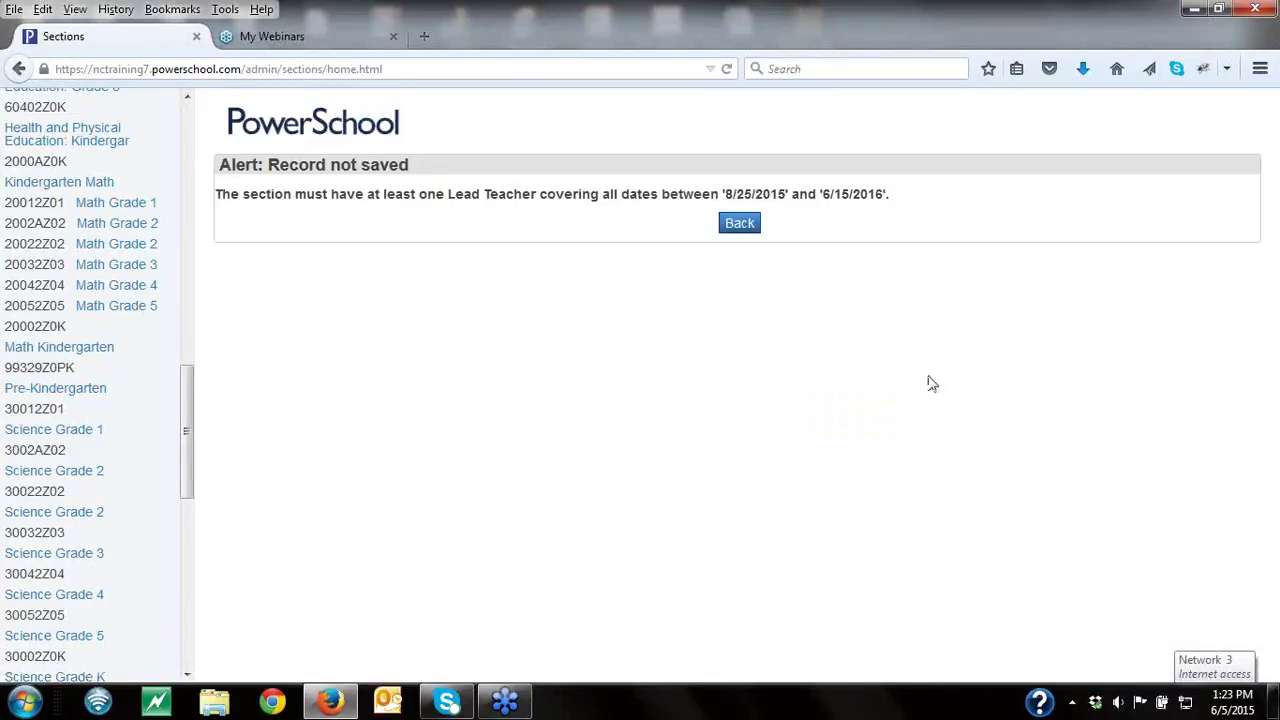
click(746, 228)
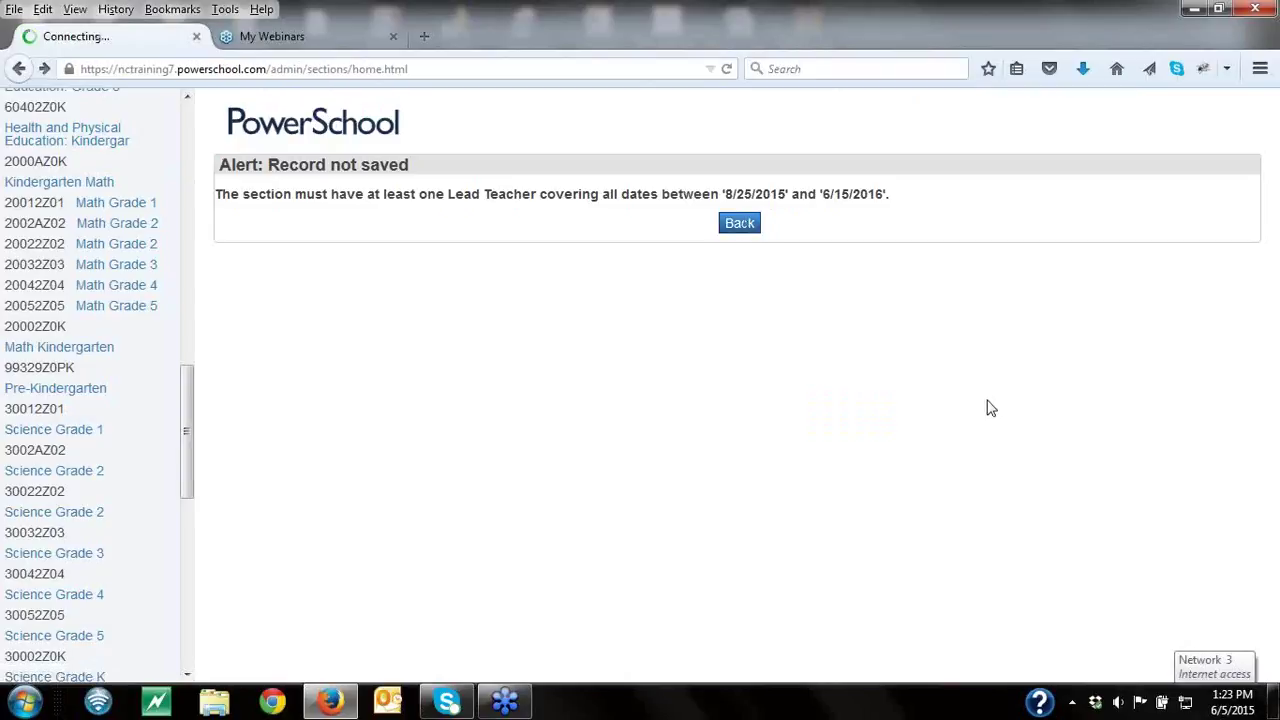
Step: Move section 32 from period 4 to period 7 on day A, save it, and return to the Science Grade 3 section list
scroll(1265, 520, down, 10)
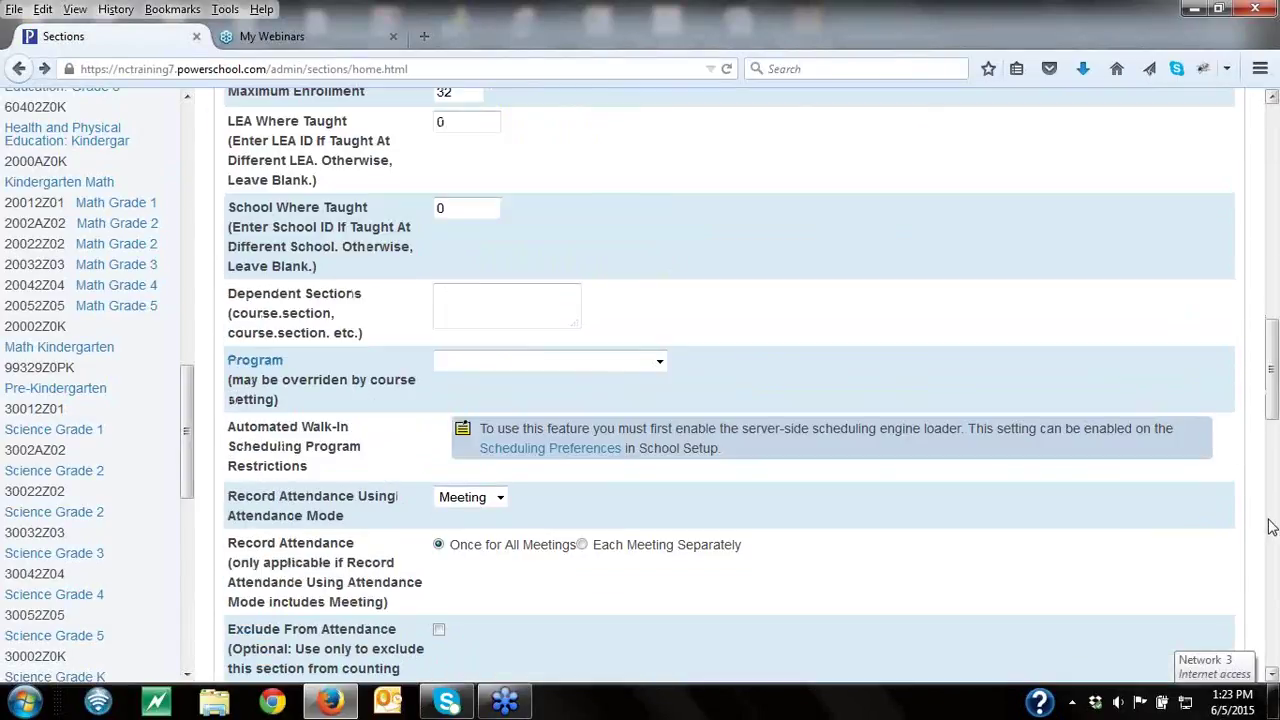
scroll(1268, 370, up, 5)
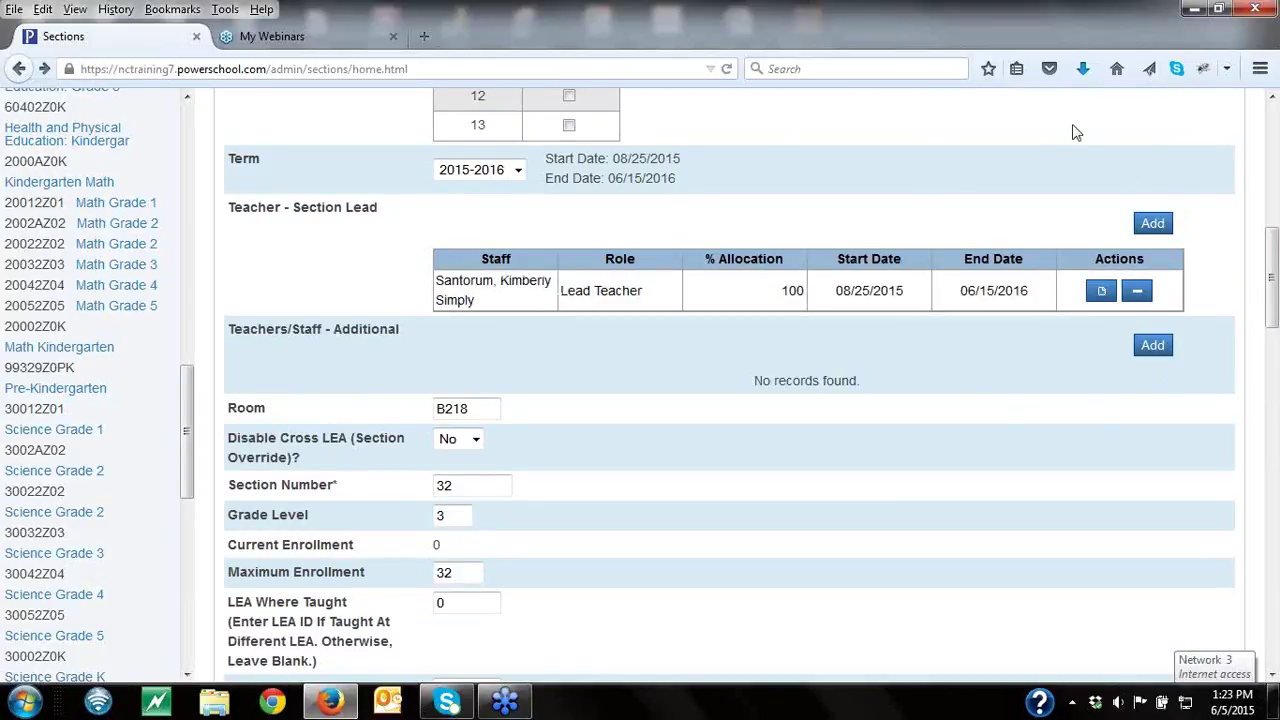
scroll(1074, 129, up, 10)
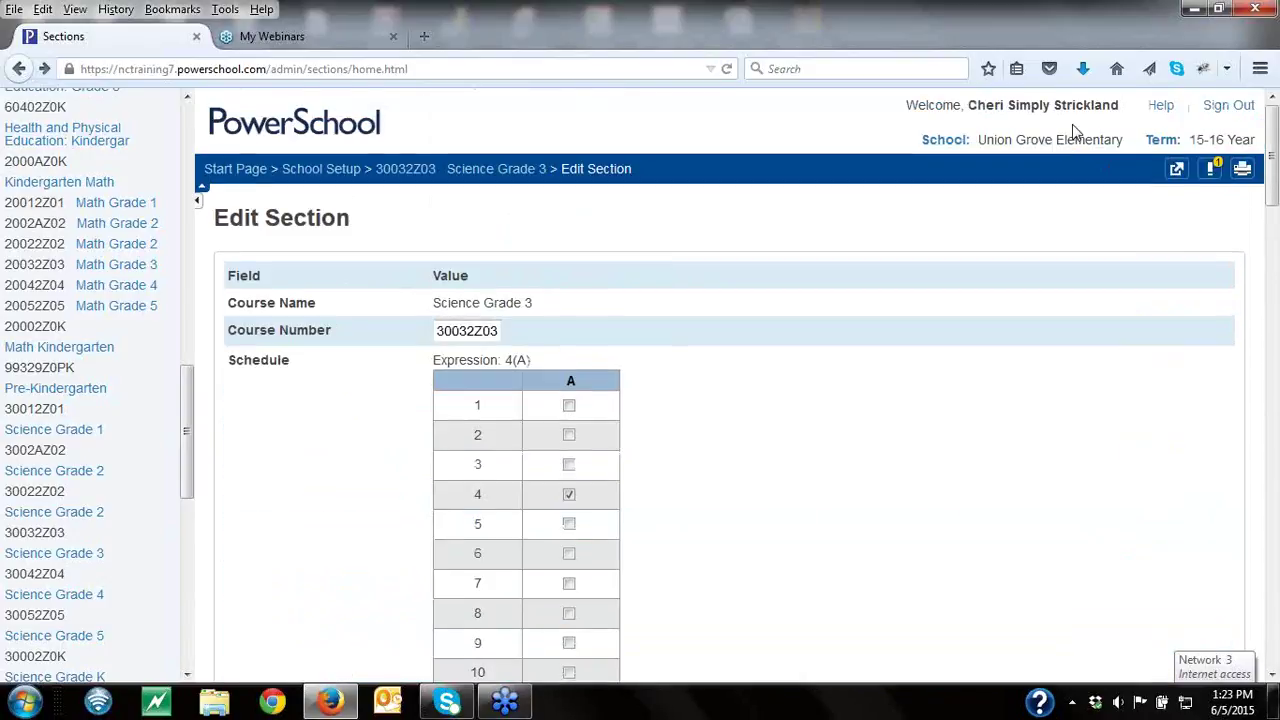
scroll(1191, 541, down, 5)
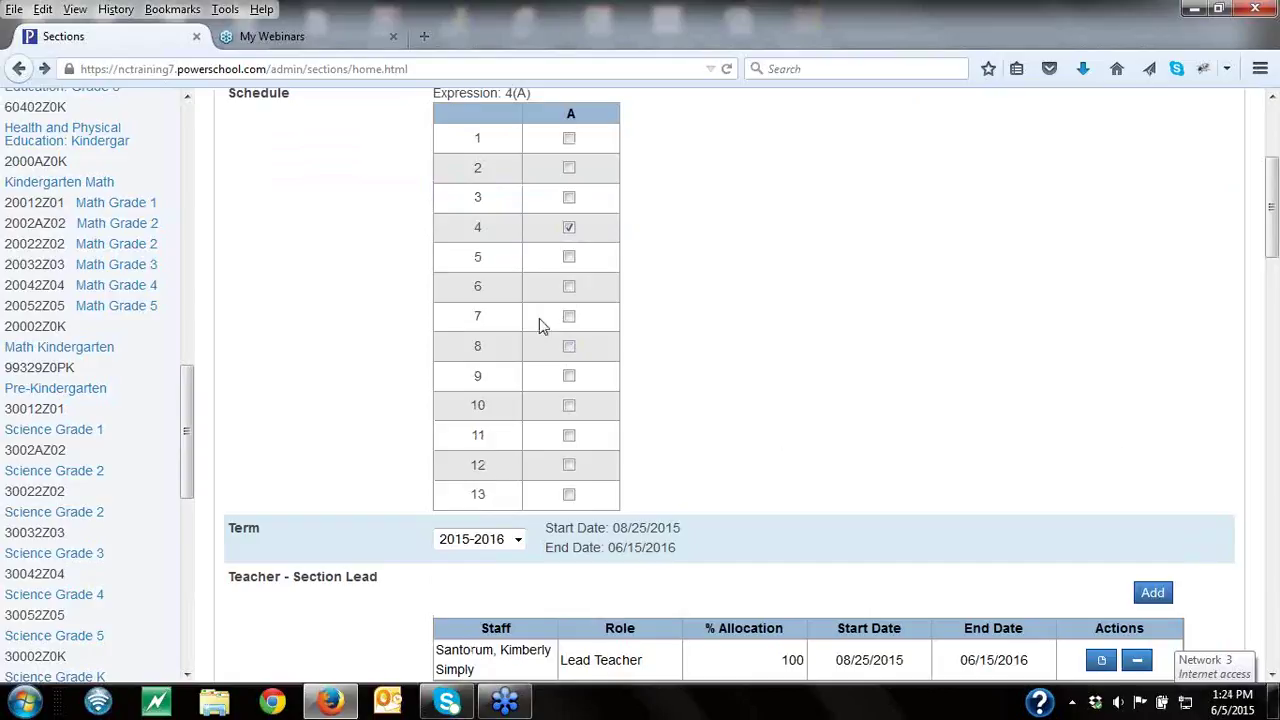
click(568, 318)
click(569, 228)
click(1271, 676)
drag(1271, 676, 1271, 676)
click(1206, 531)
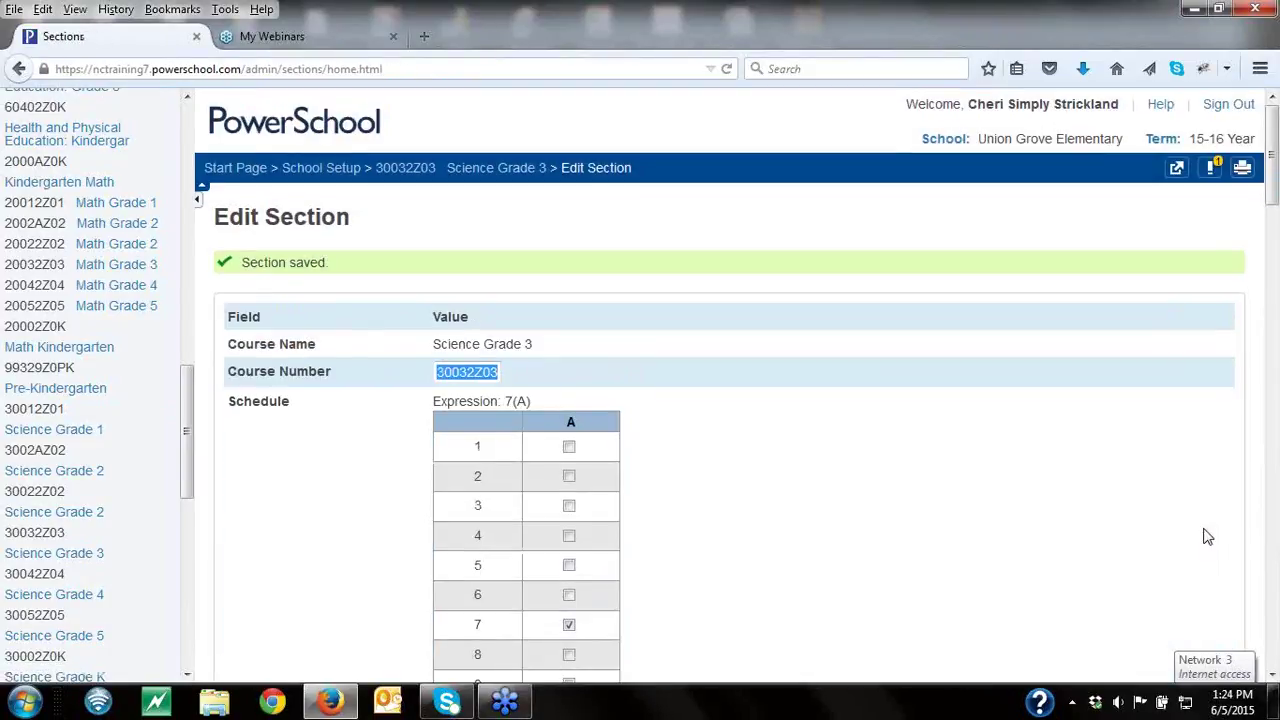
click(115, 556)
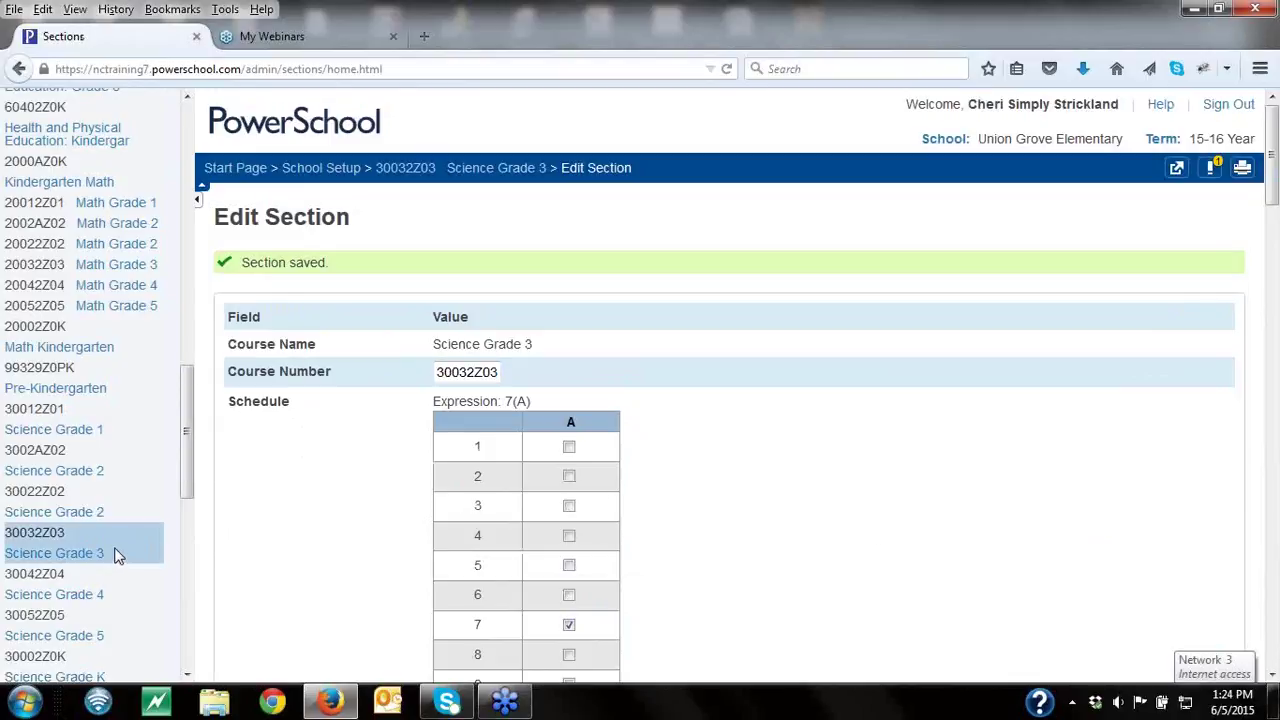
click(91, 560)
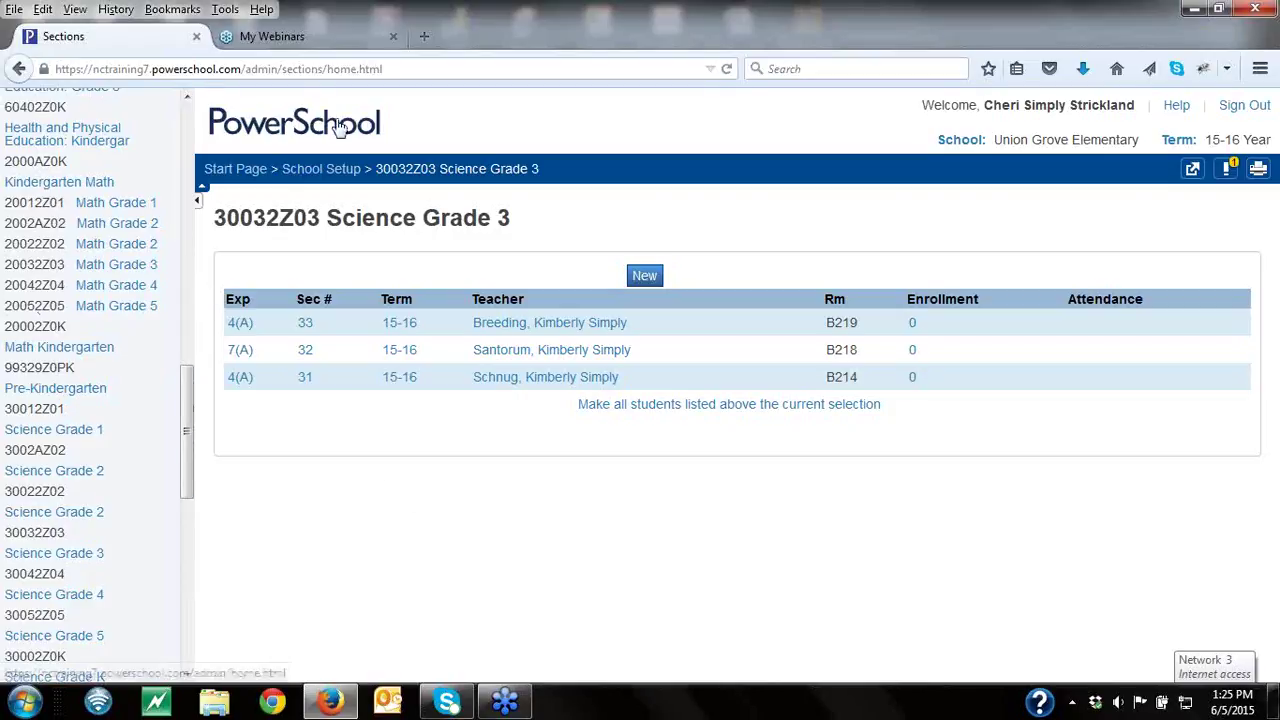
Step: Open the Cycle Days setup for the school and examine the defined day letters
click(251, 177)
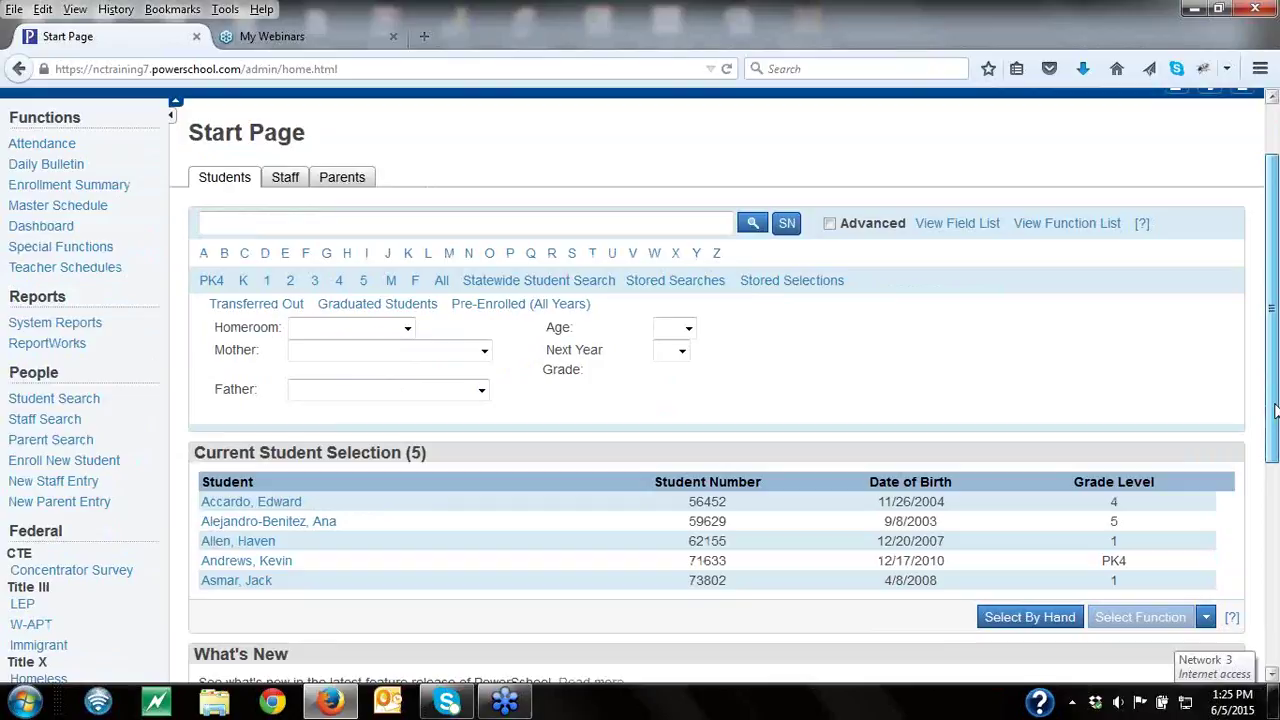
drag(1270, 350, 1274, 590)
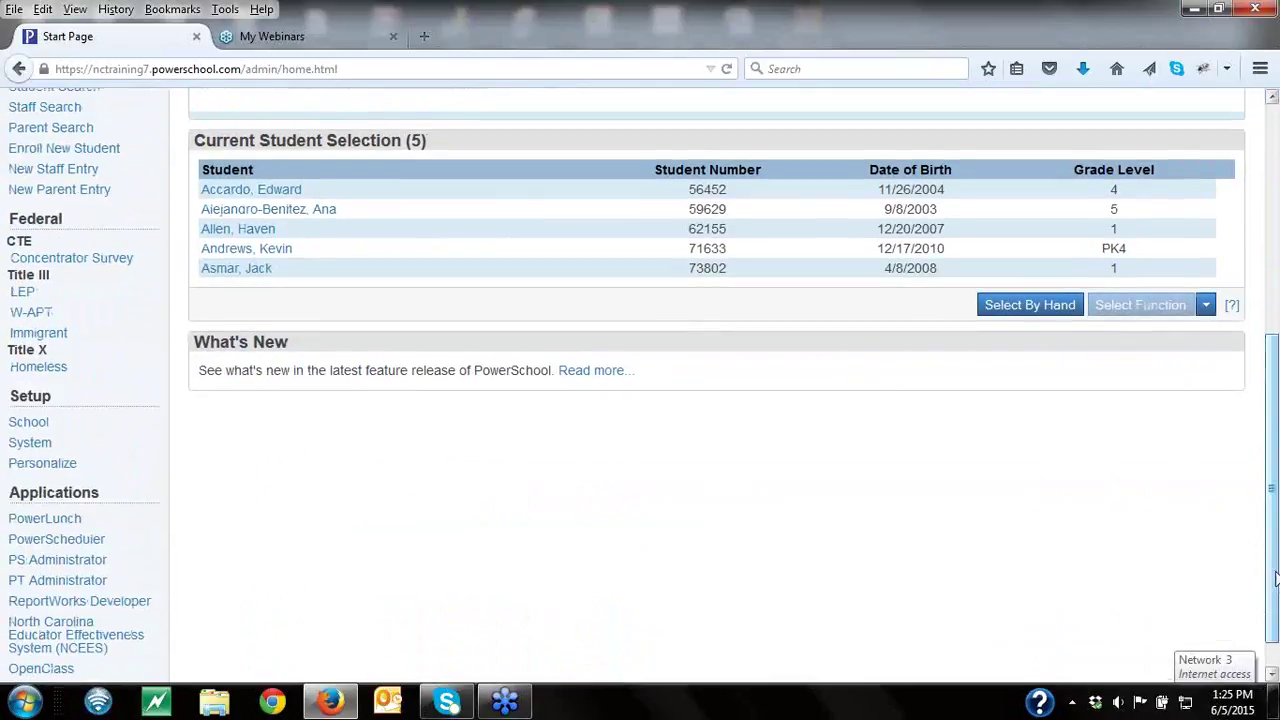
click(20, 424)
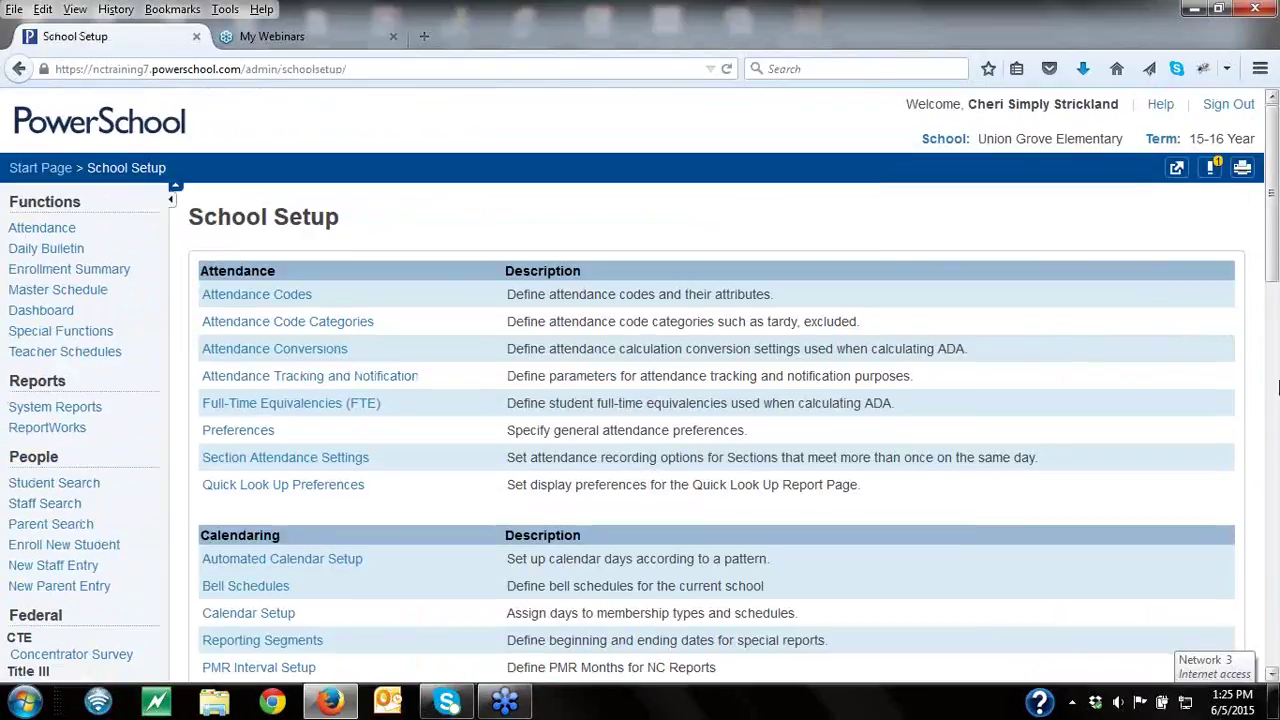
scroll(1278, 537, down, 2)
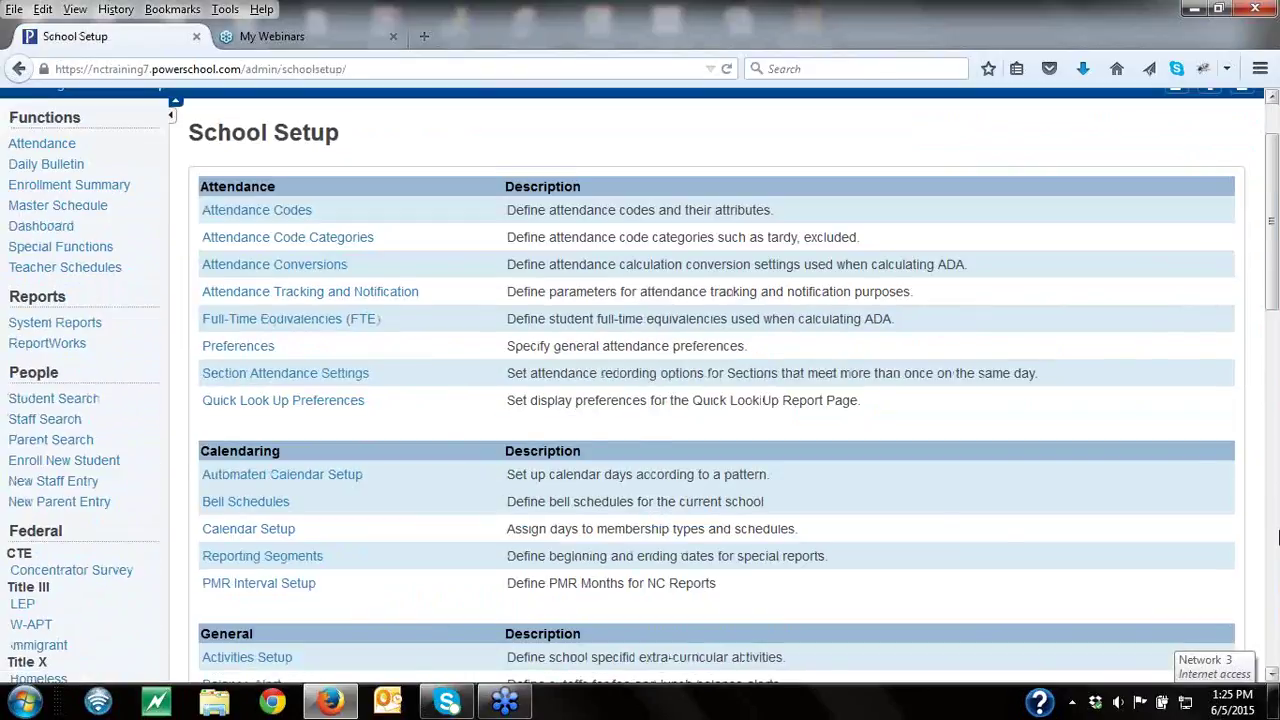
scroll(1278, 537, down, 10)
click(217, 228)
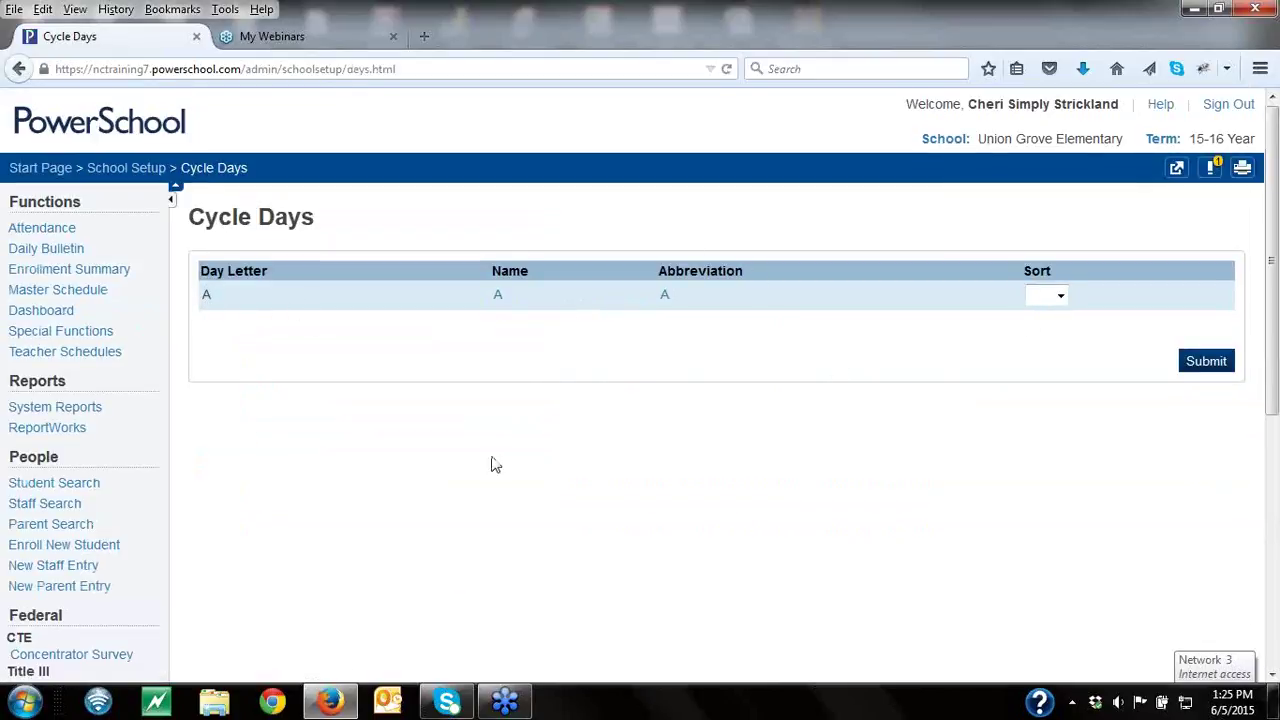
Step: Open the 2015-2016 school year from Years & Terms and examine its periods and days settings
drag(1275, 417, 1275, 545)
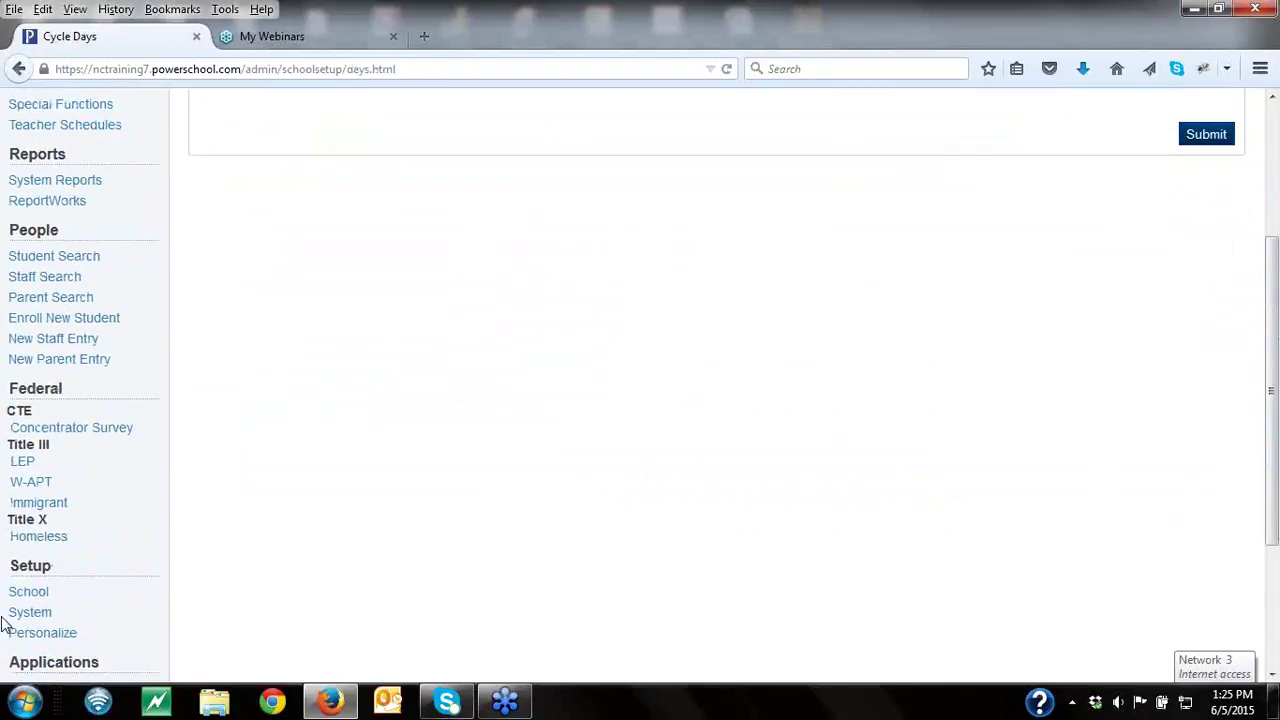
click(22, 595)
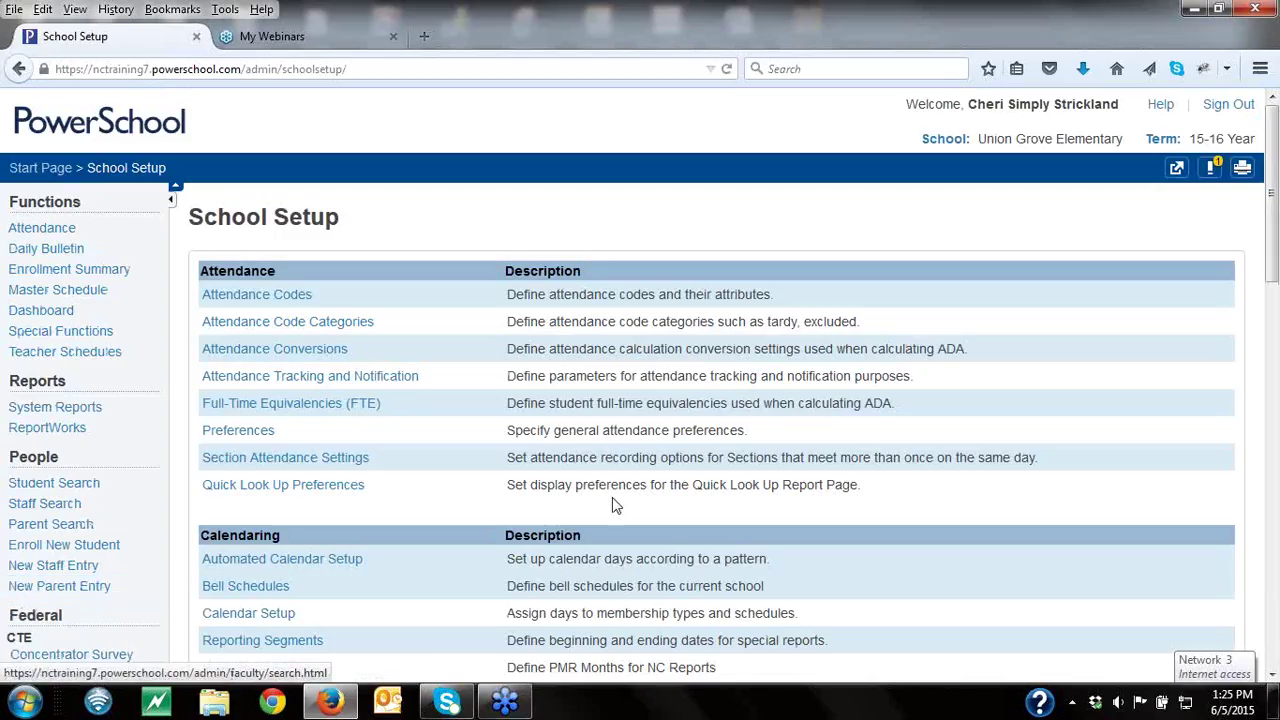
click(1275, 443)
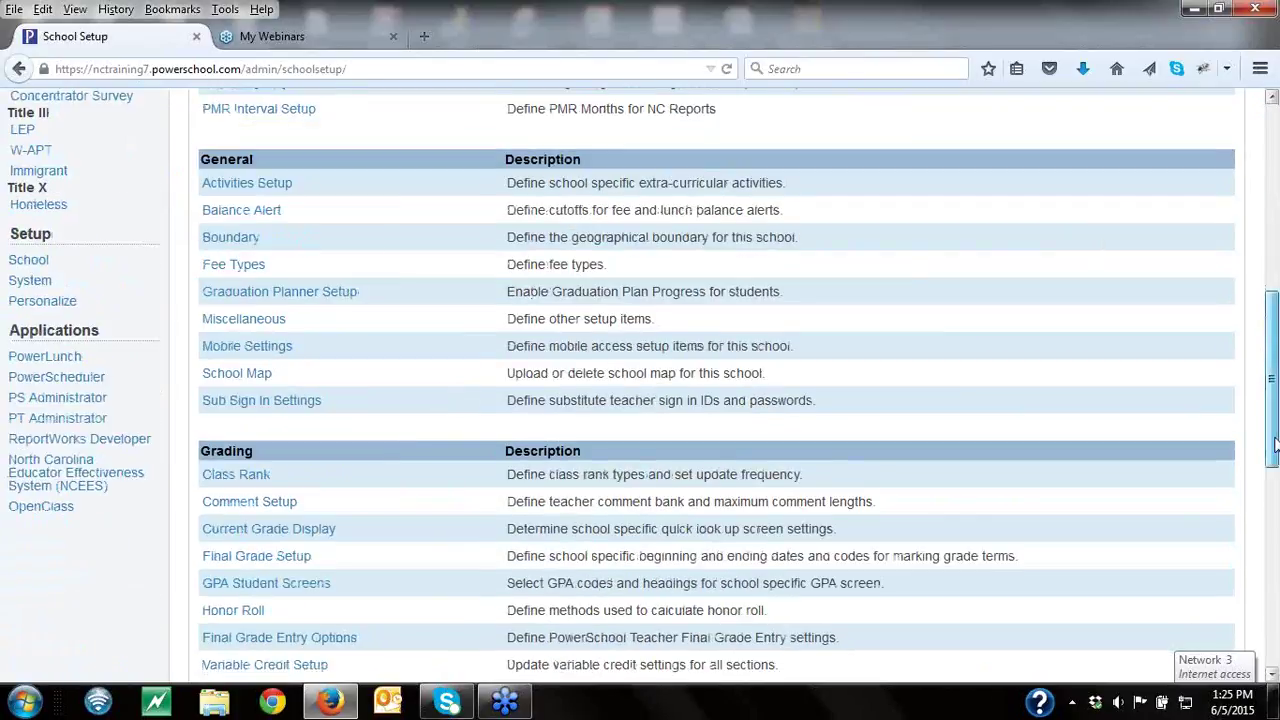
scroll(1275, 443, down, 5)
click(245, 556)
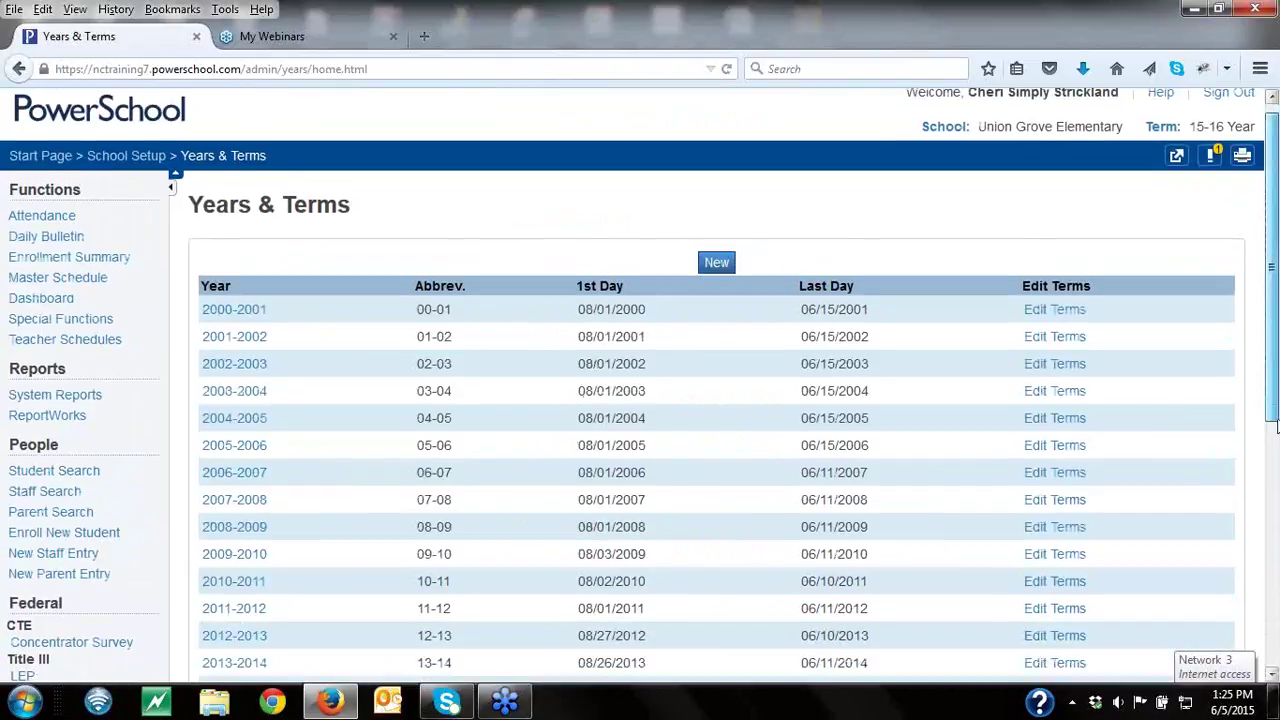
click(1275, 443)
click(255, 380)
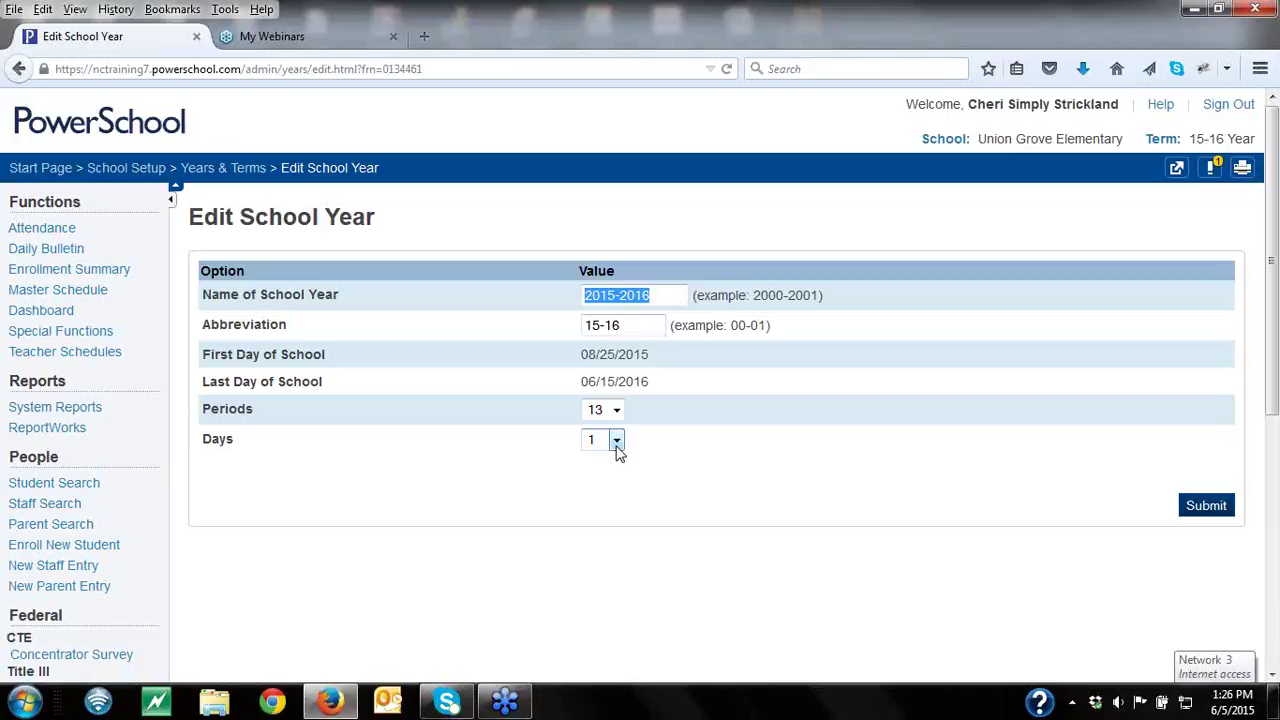
Step: Open the school's Calendar Setup for 2015-2016 and examine the August 2015 days
click(57, 172)
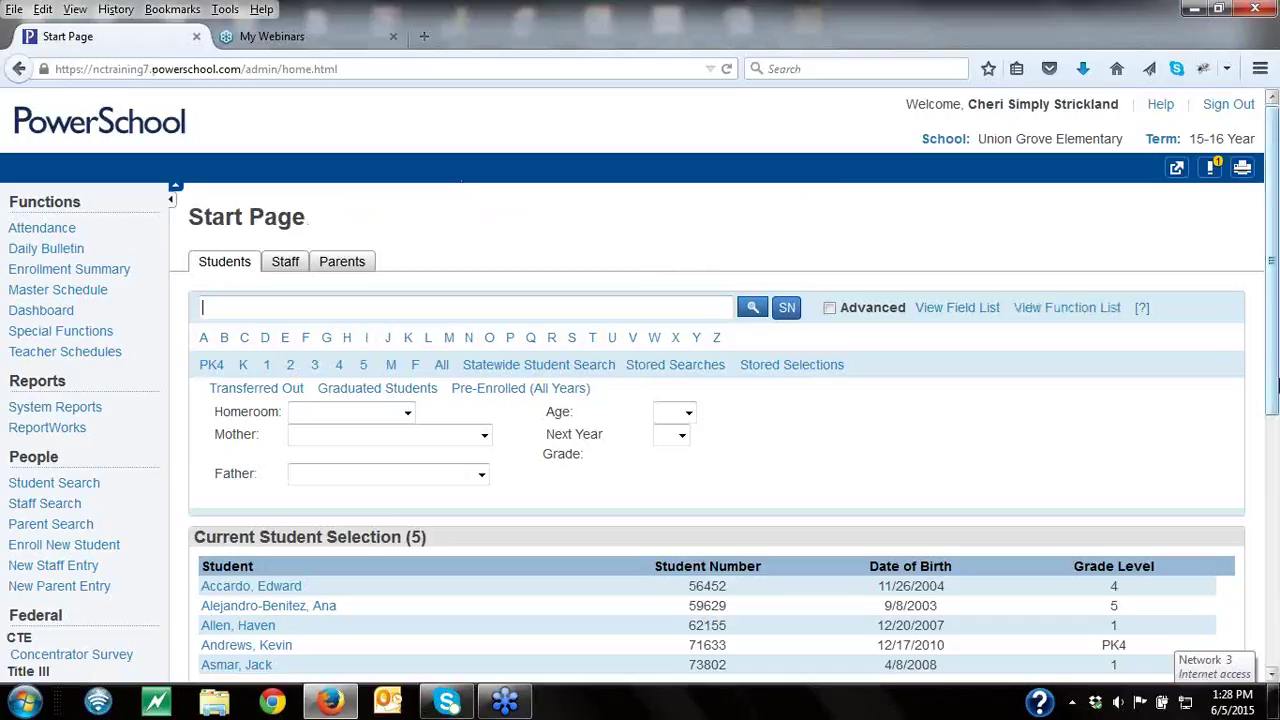
drag(1274, 396, 1273, 540)
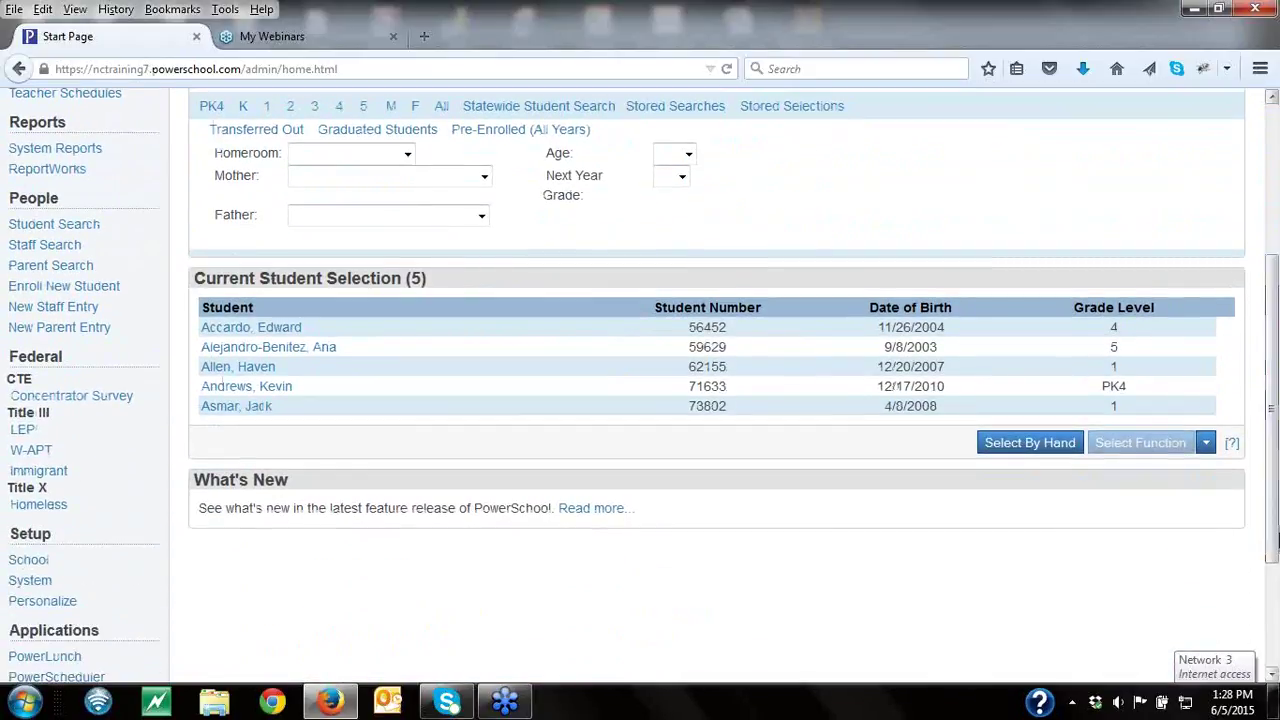
drag(1273, 540, 1274, 620)
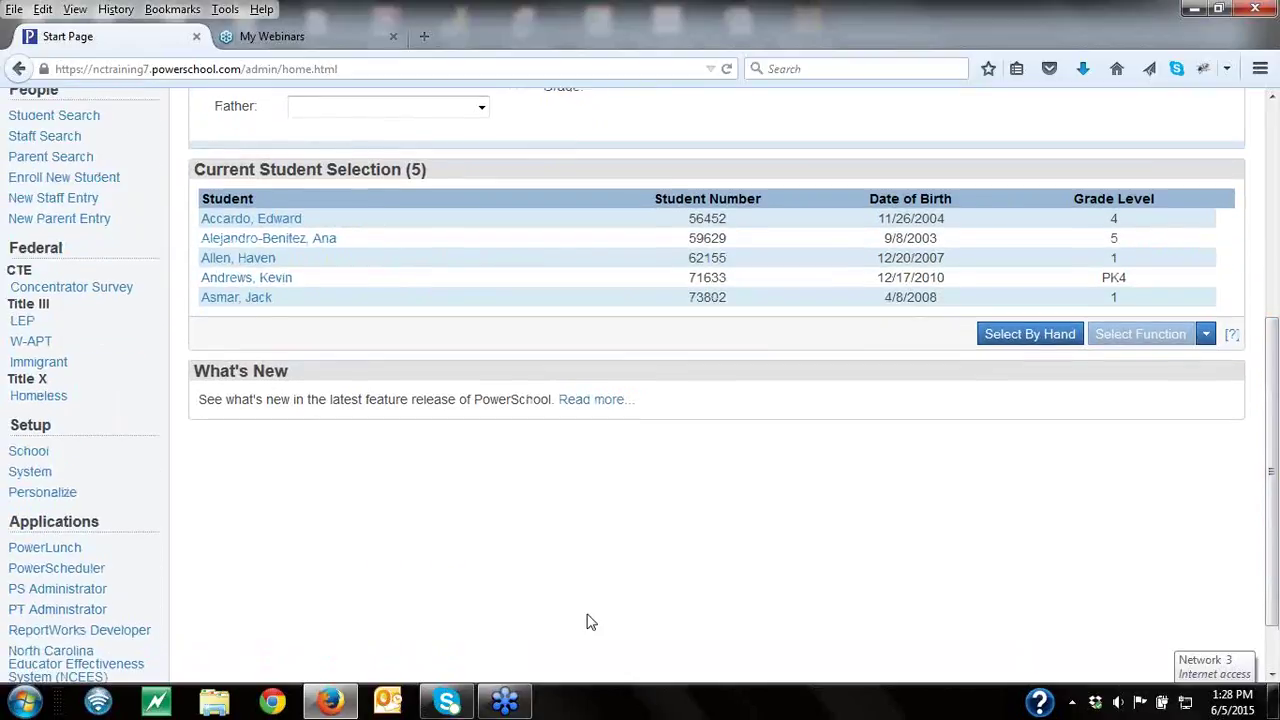
click(30, 458)
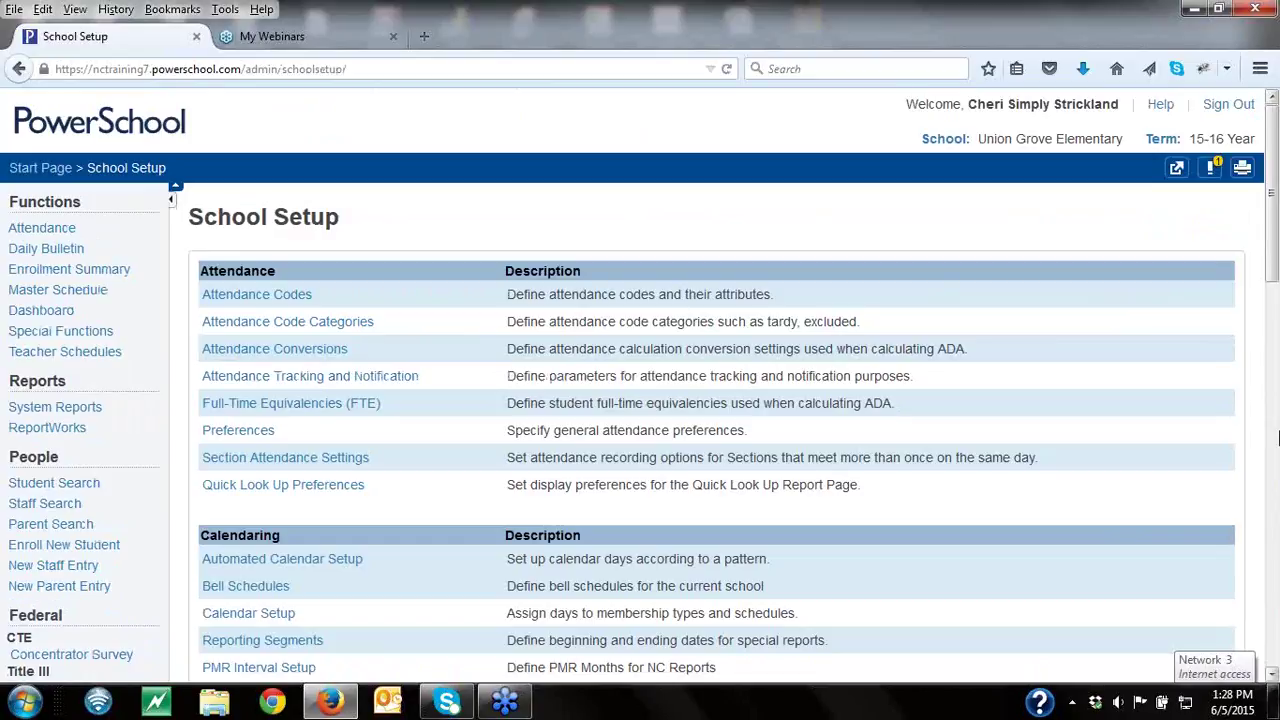
click(245, 620)
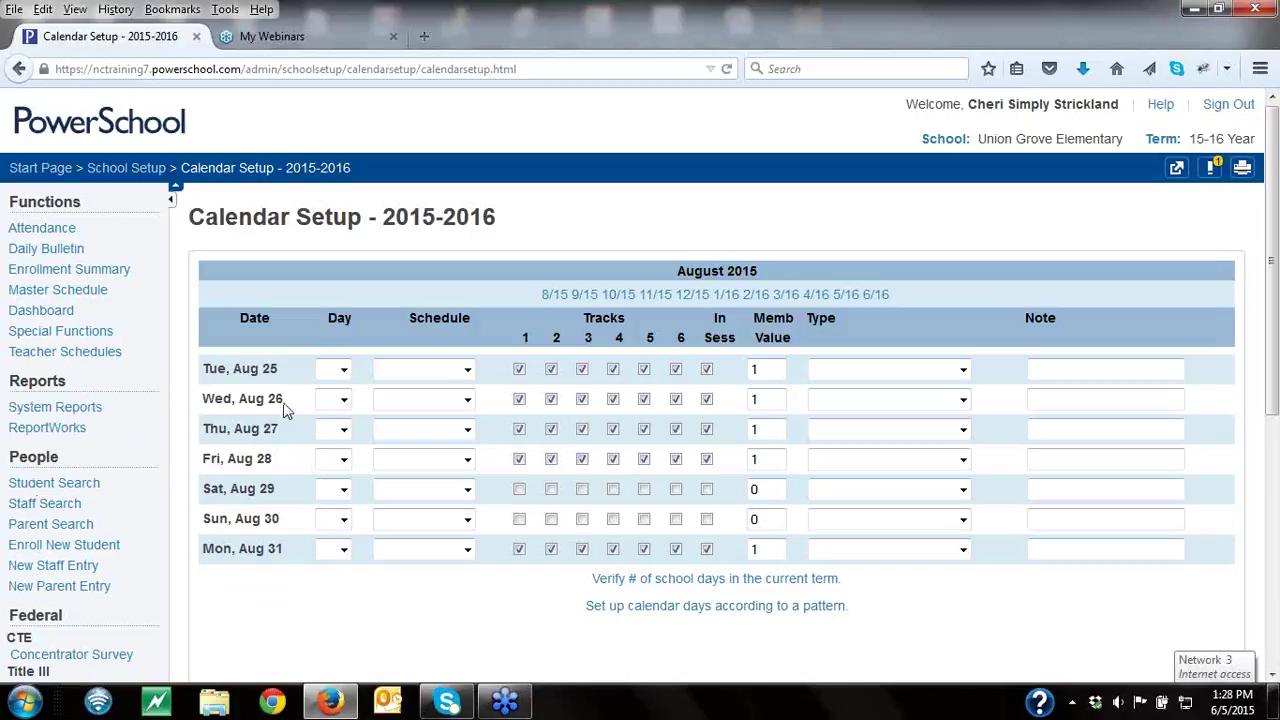
Step: Assign day A and the Regular Day schedule to Tuesday, August 25, and return to the Start Page without submitting
click(344, 371)
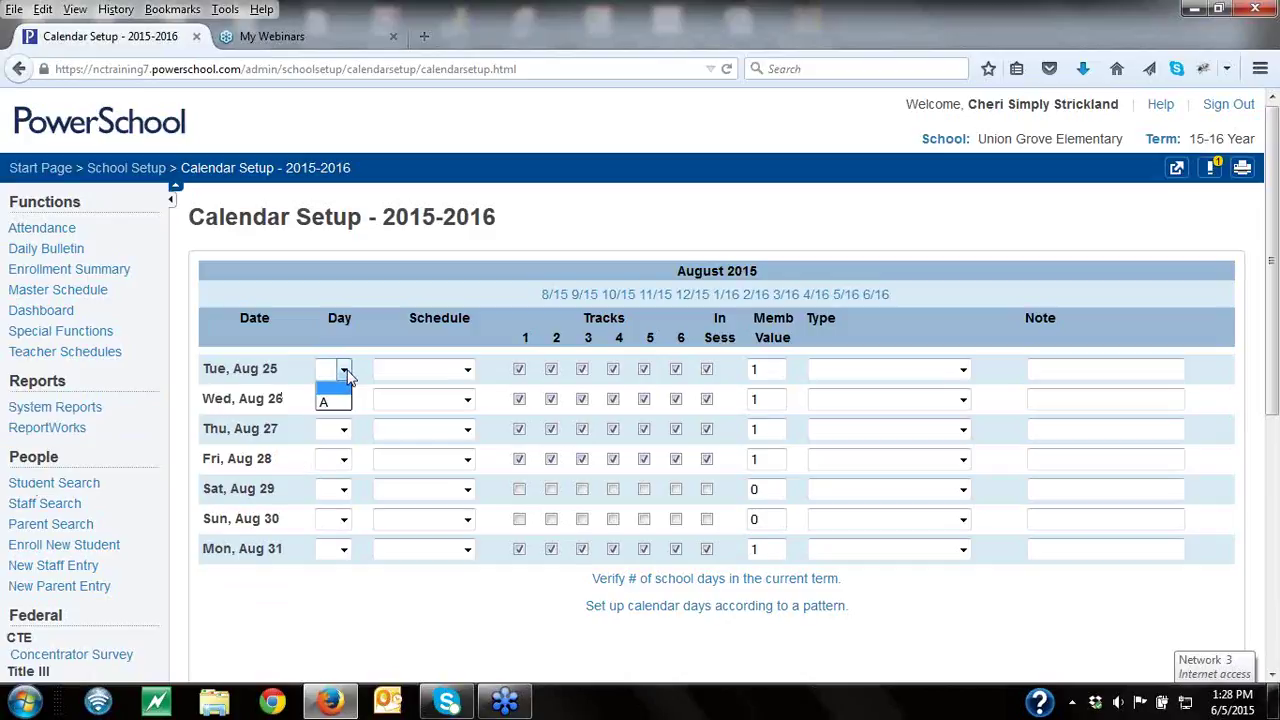
click(338, 404)
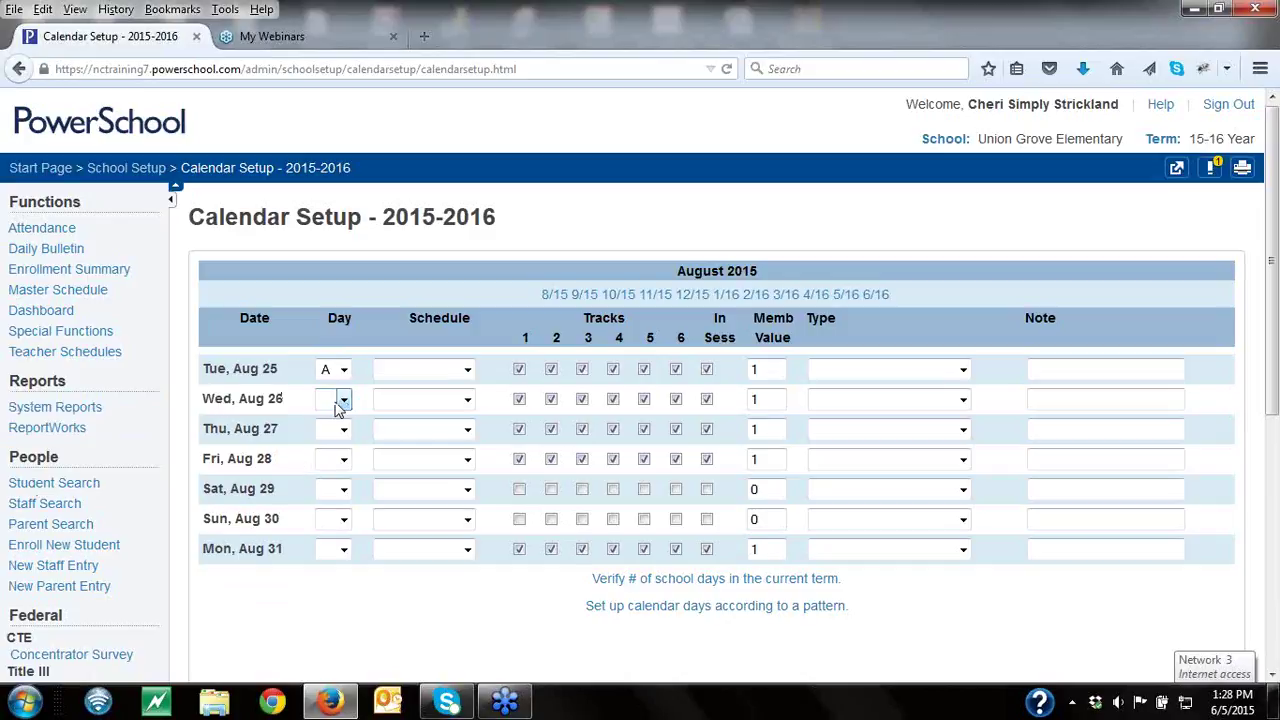
click(467, 371)
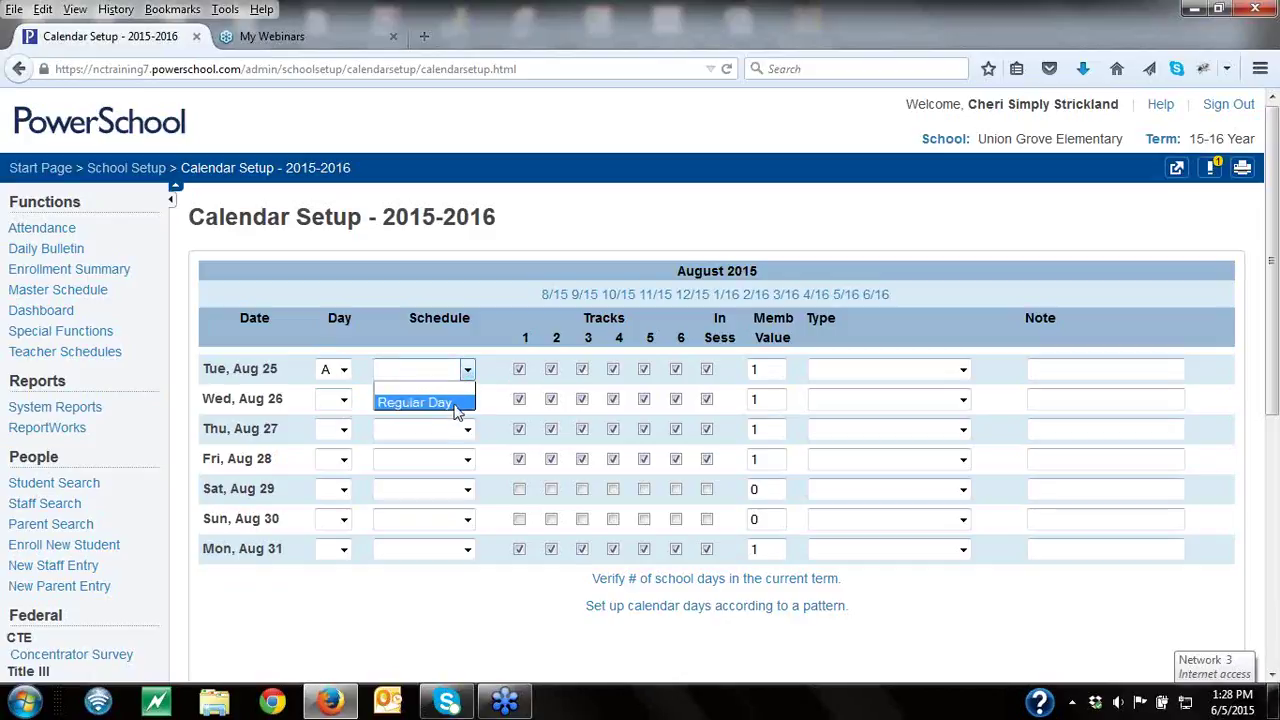
click(414, 402)
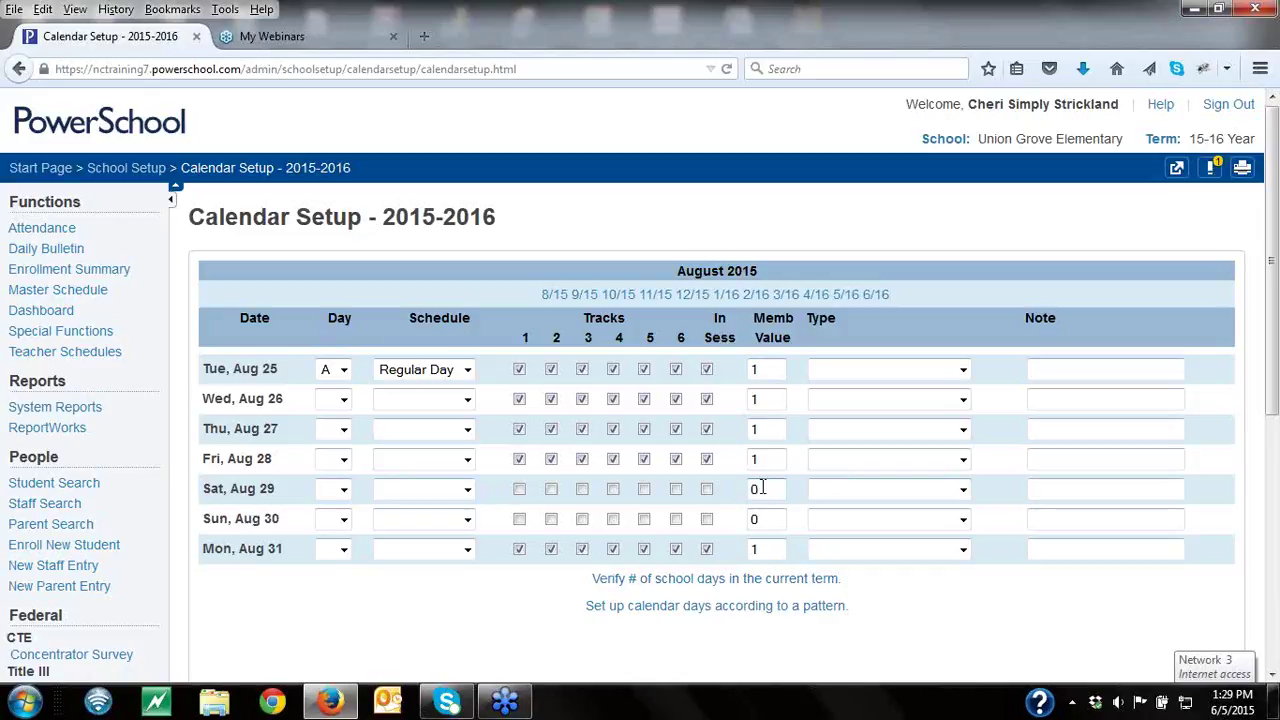
click(62, 176)
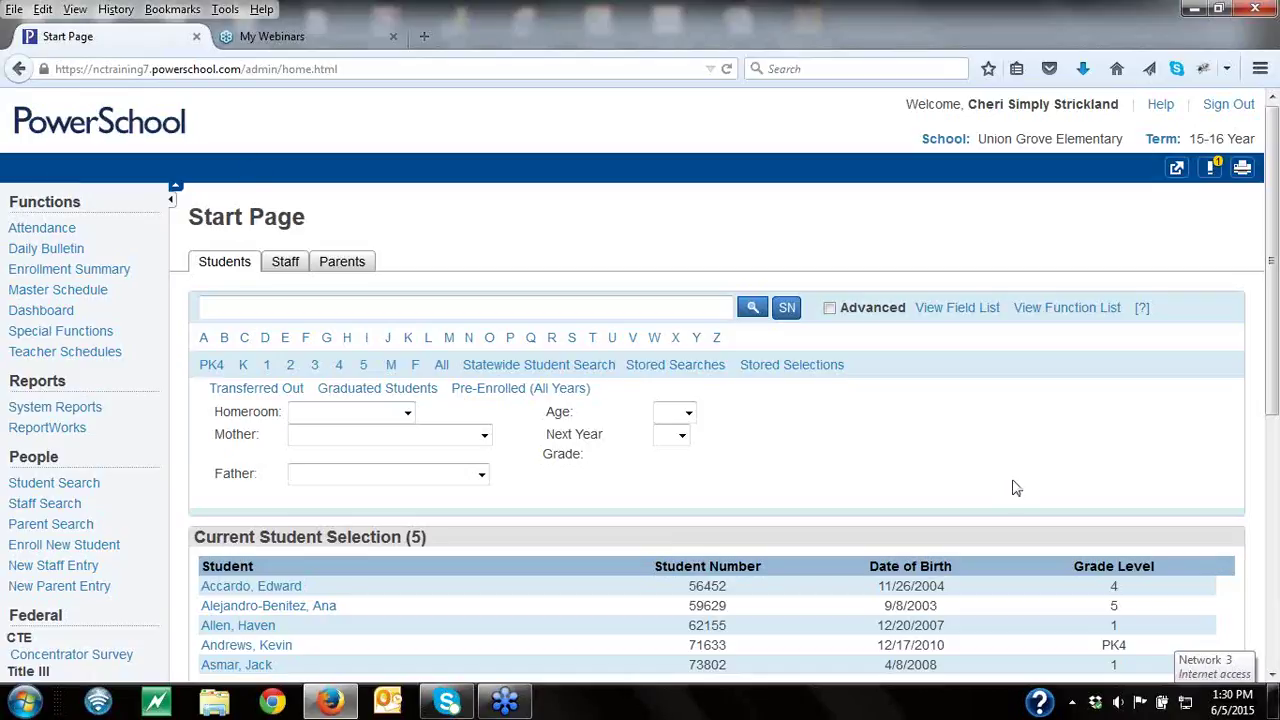
Step: Open the Full Day FTE code from the school's Attendance Conversions, examine its attendance mode and grade defaults, and return to the Start Page
scroll(518, 548, down, 5)
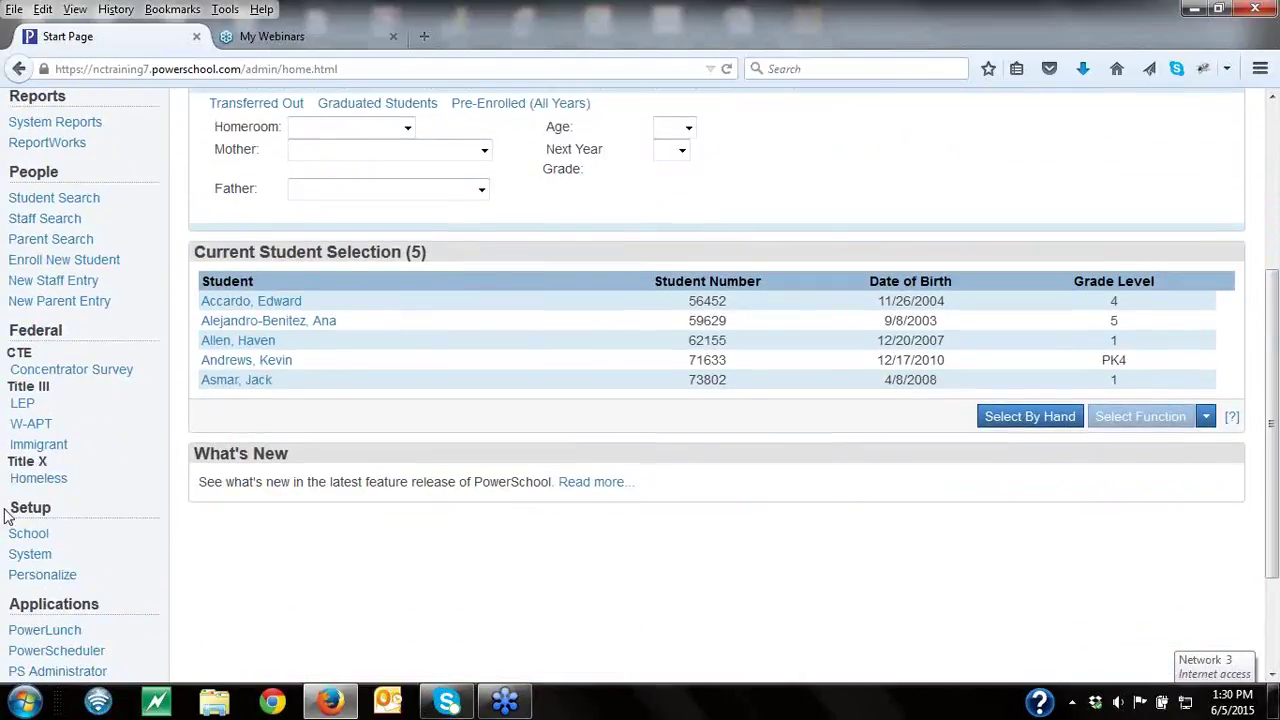
click(27, 541)
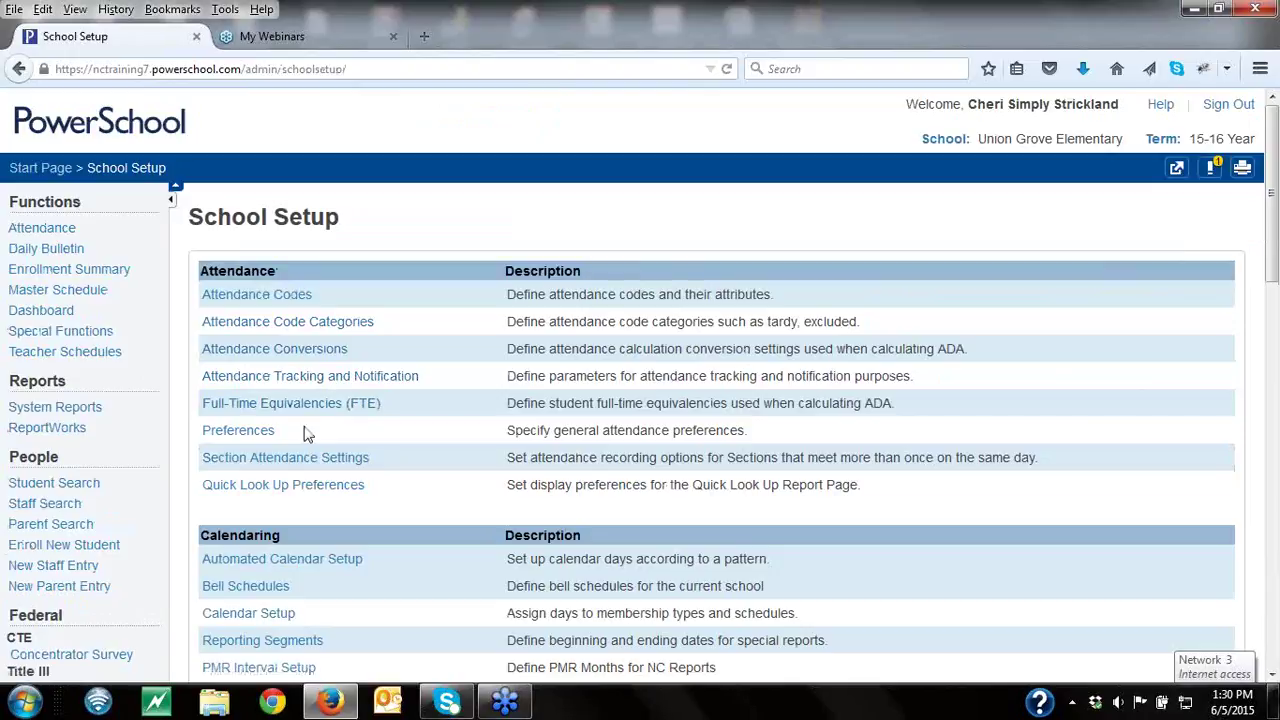
click(270, 350)
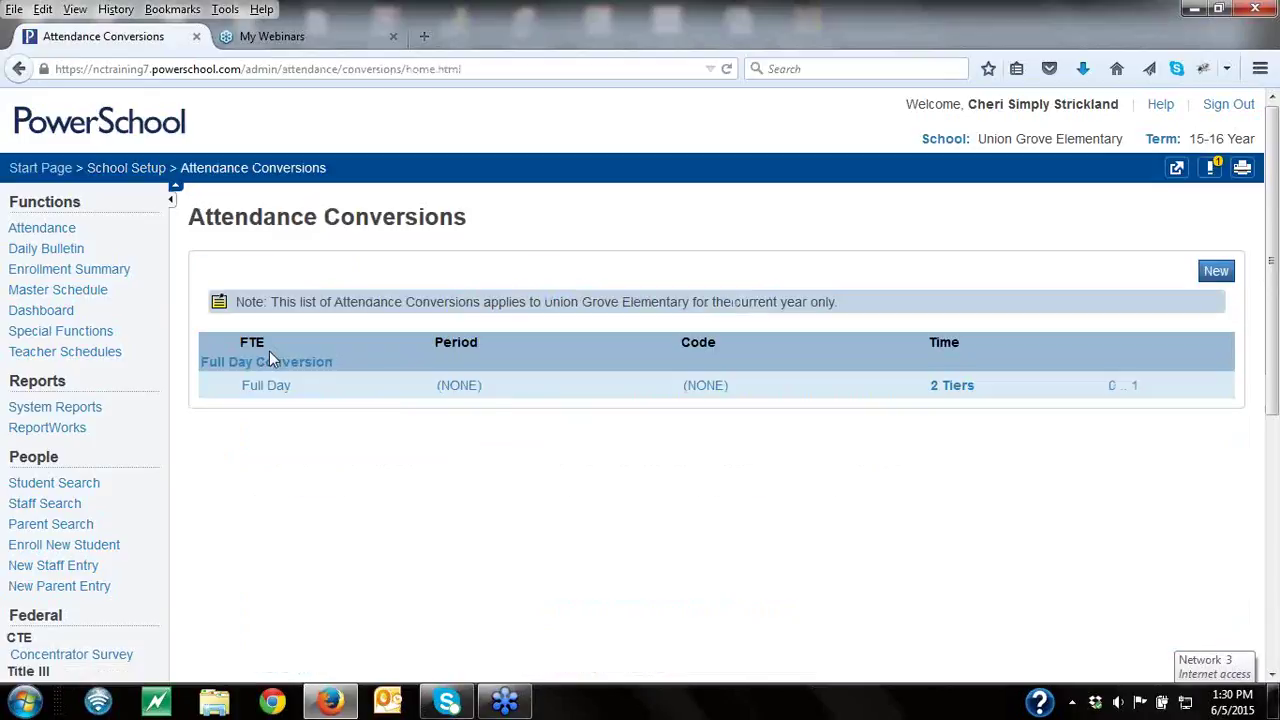
click(277, 392)
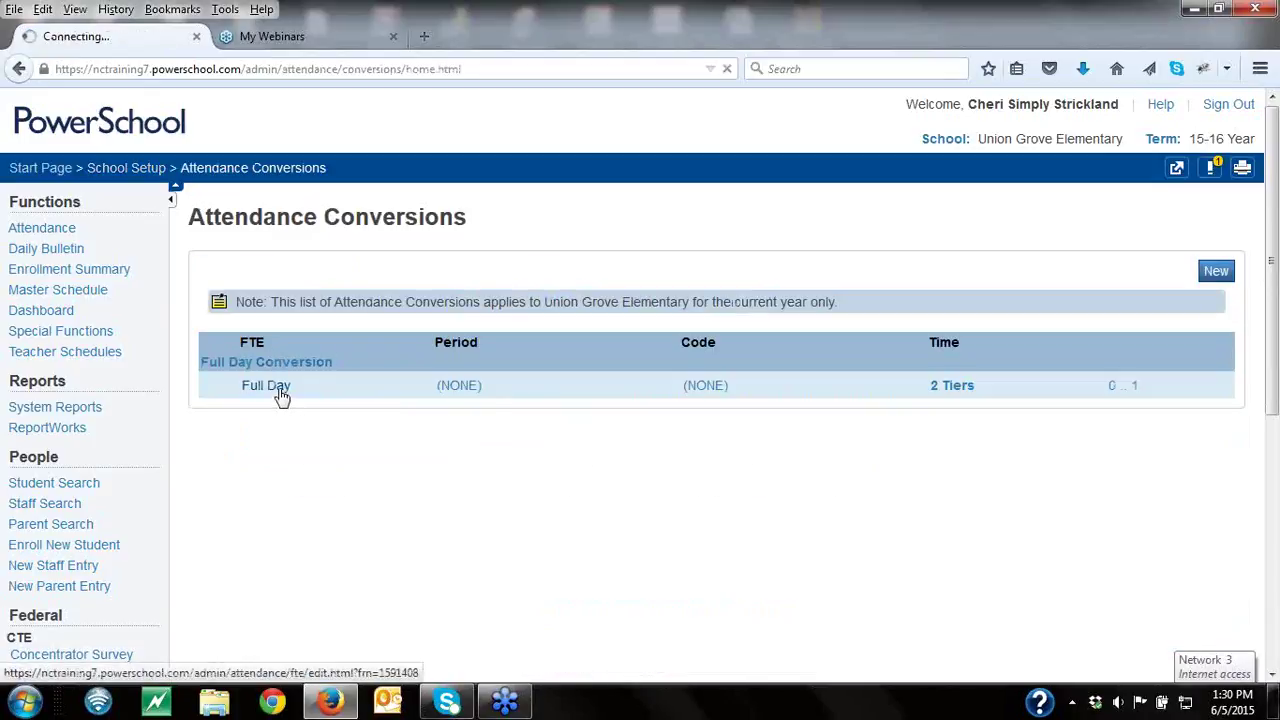
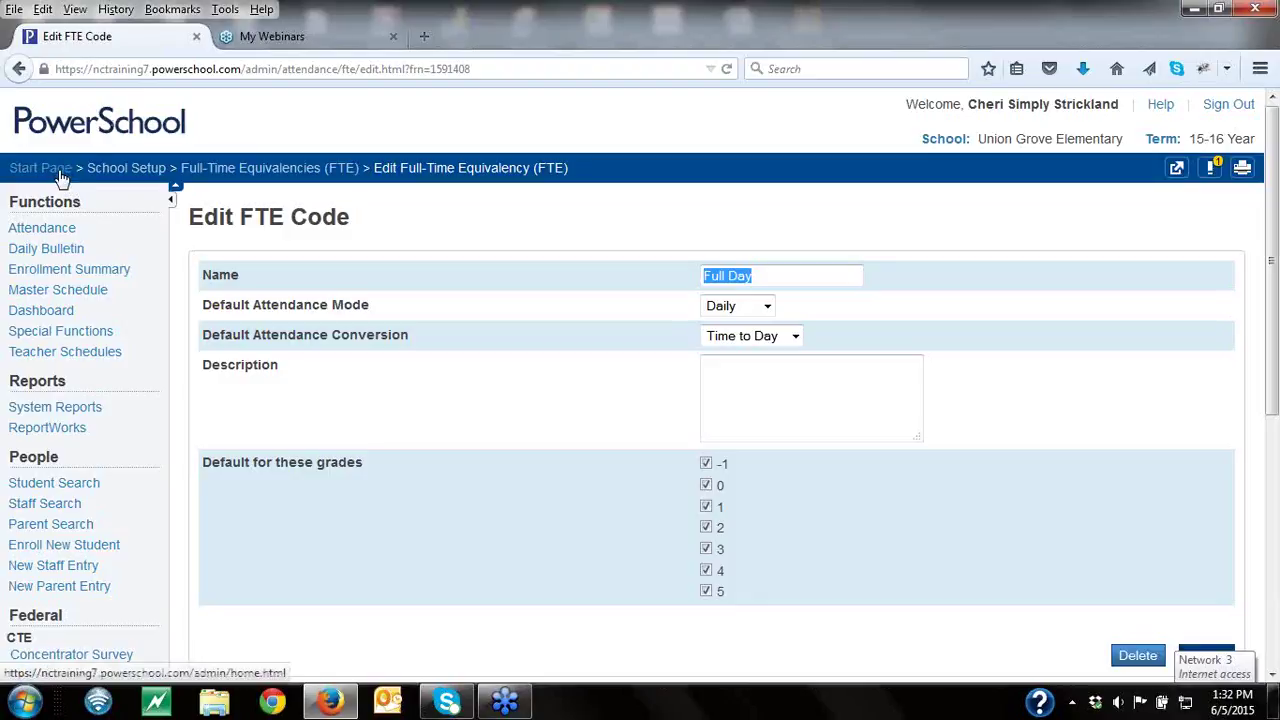
click(62, 176)
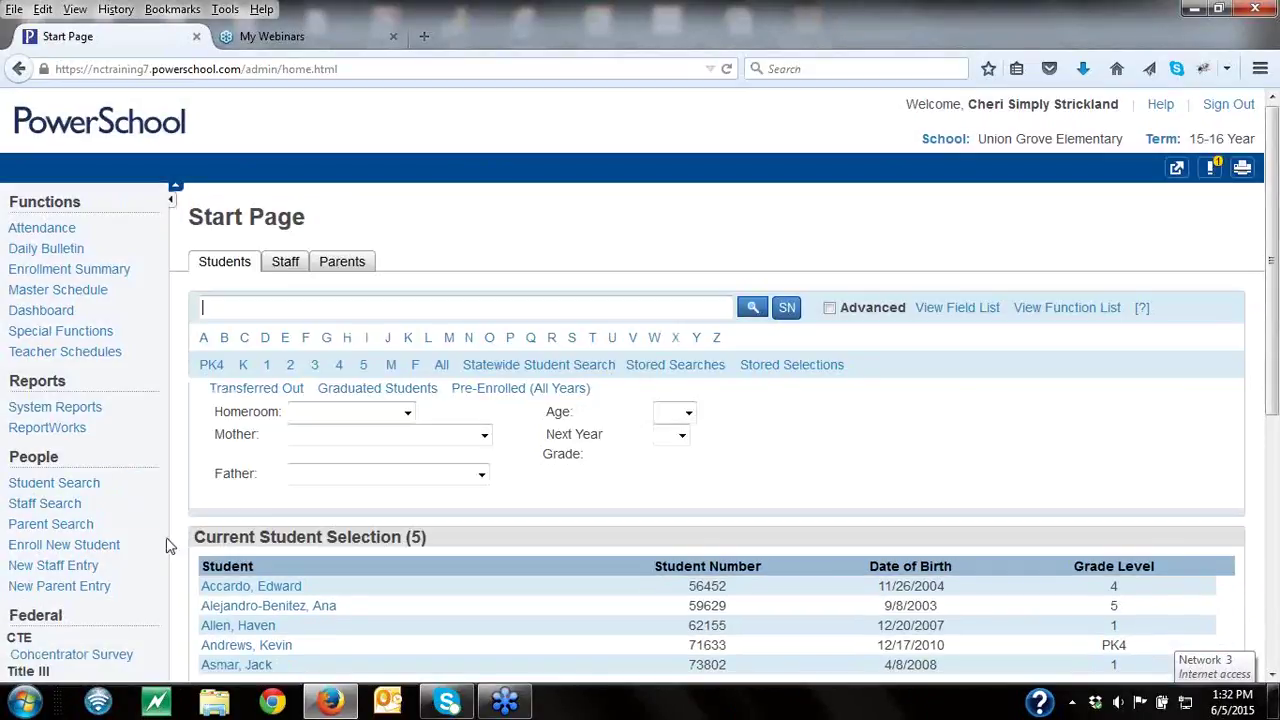
Step: Open the Modify Schedule enrollments page for the grade 5 student in the current student selection
click(266, 610)
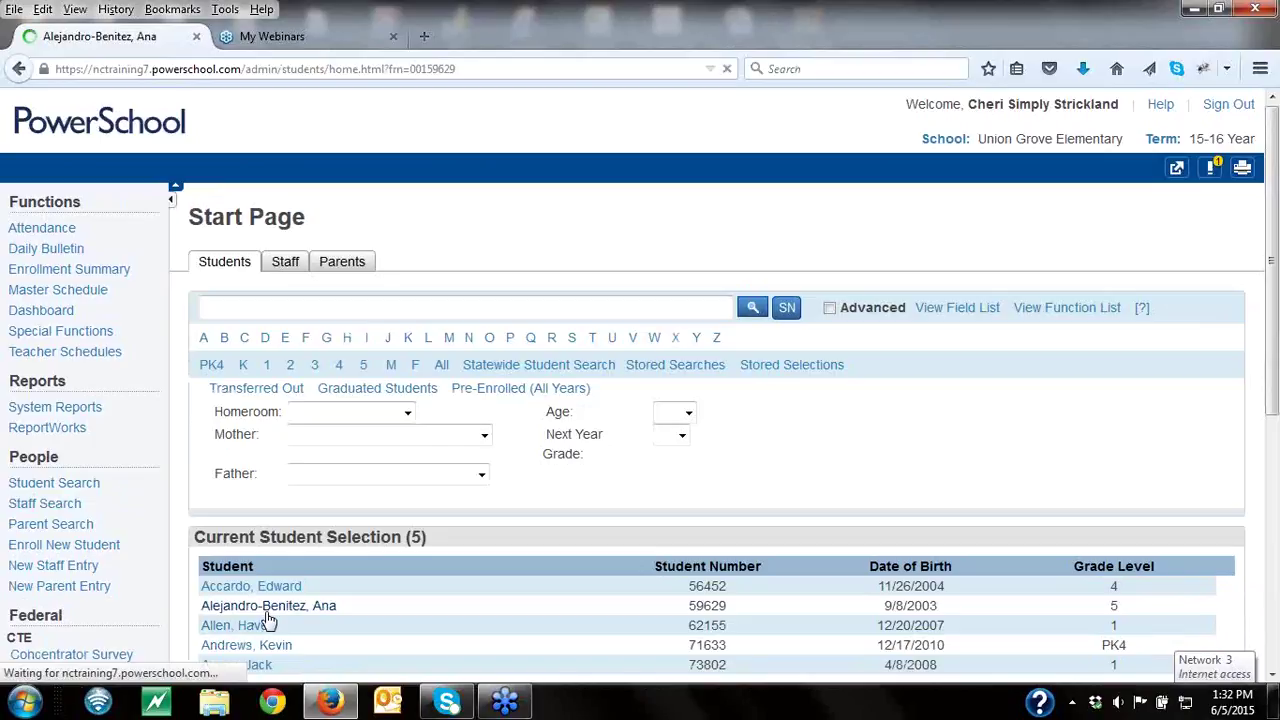
drag(192, 263, 192, 640)
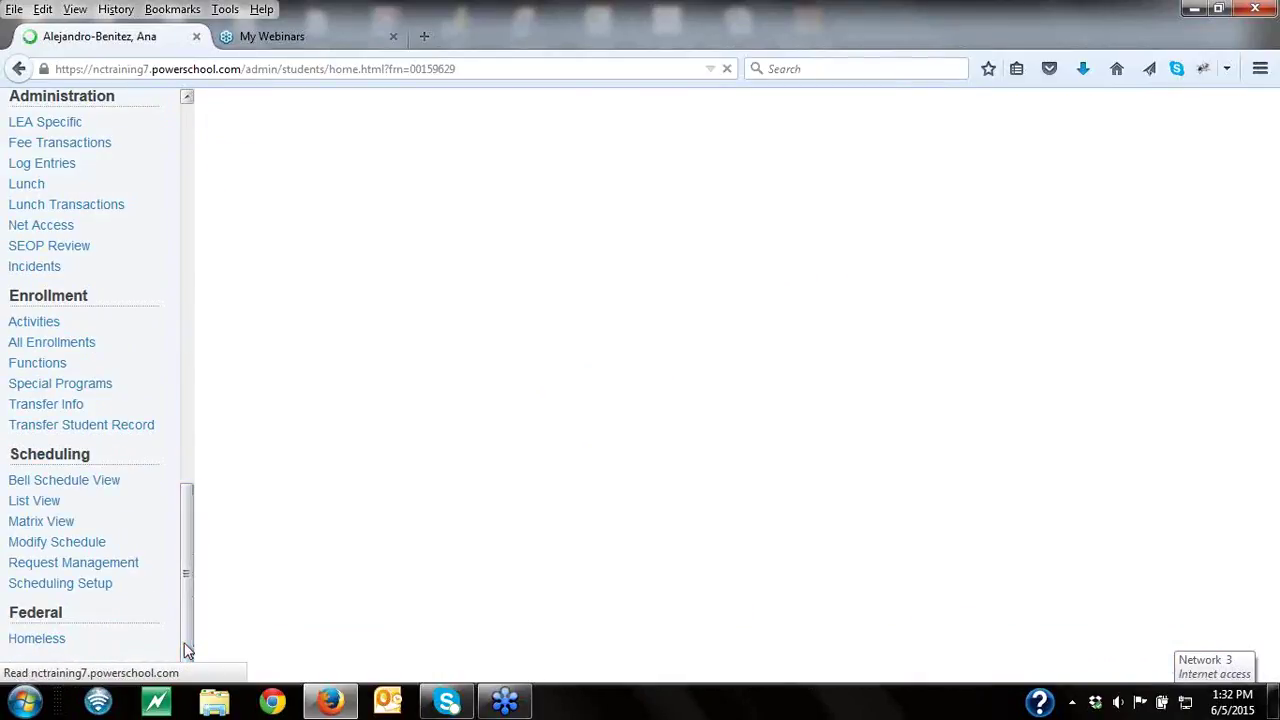
click(99, 549)
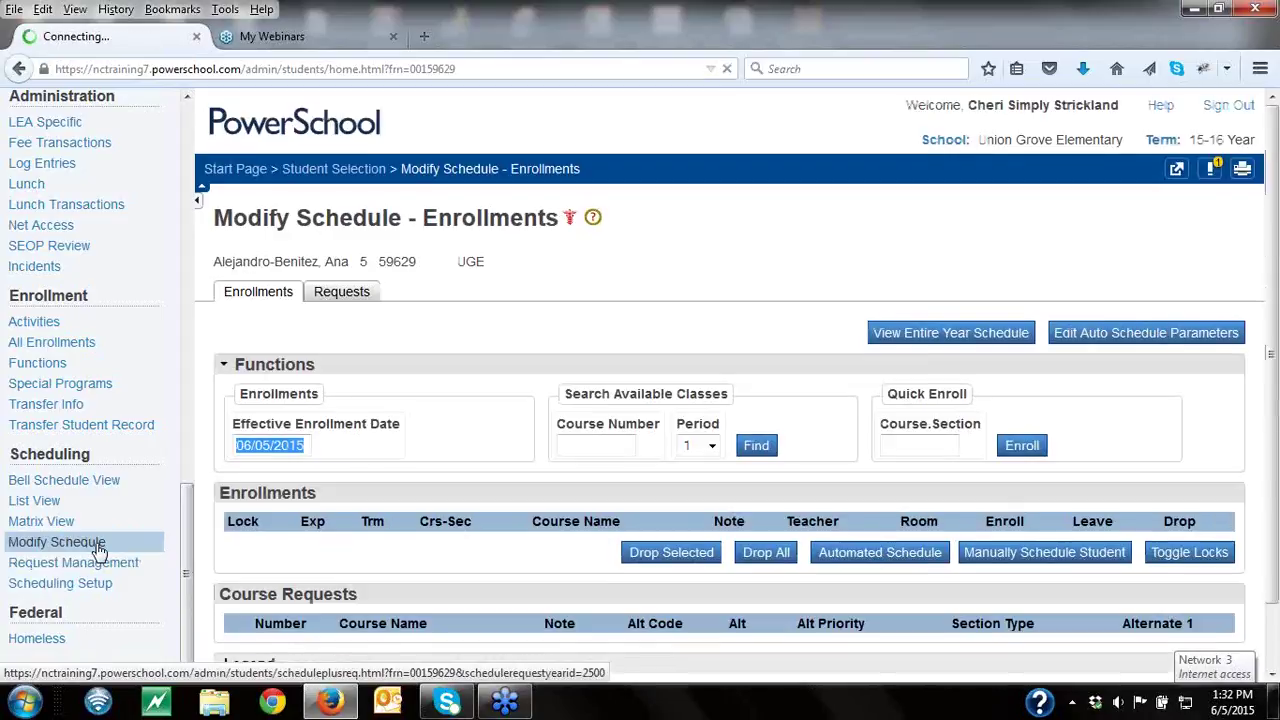
Step: Search the student's available period 1 classes for course 99329Z0HR with the effective enrollment date set to 8/25/2015
click(626, 442)
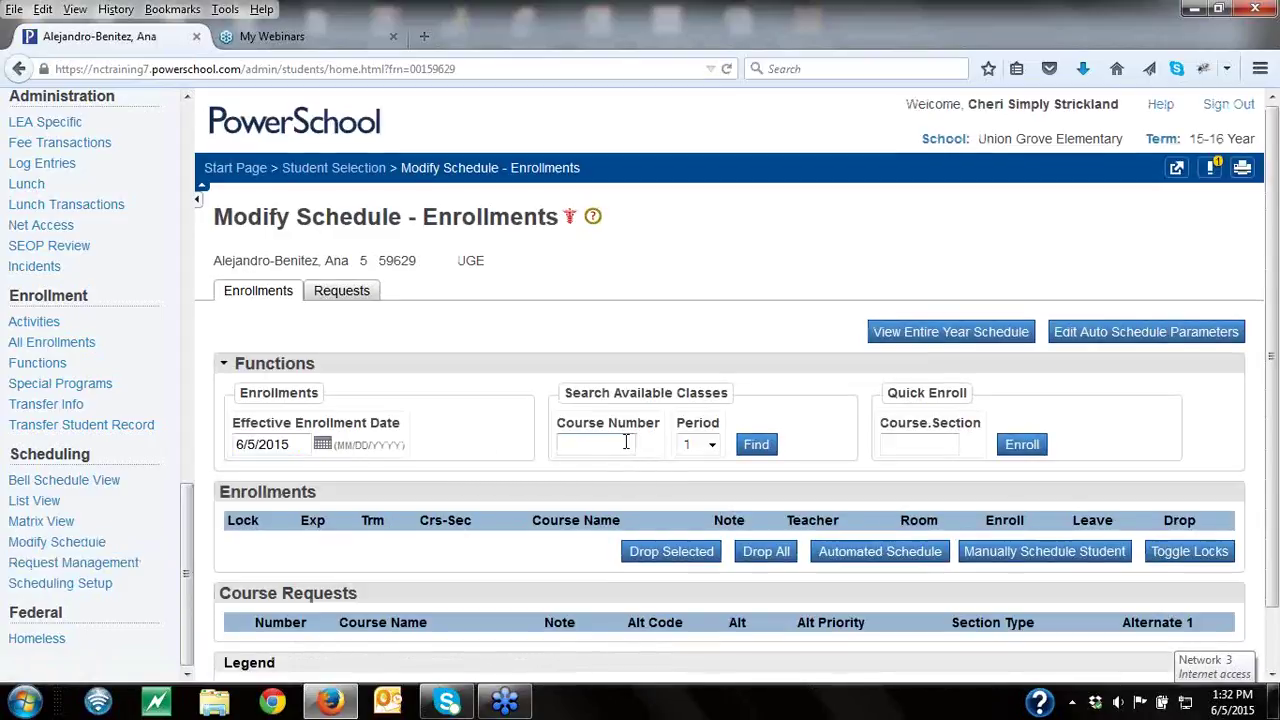
text(99329Z0HR)
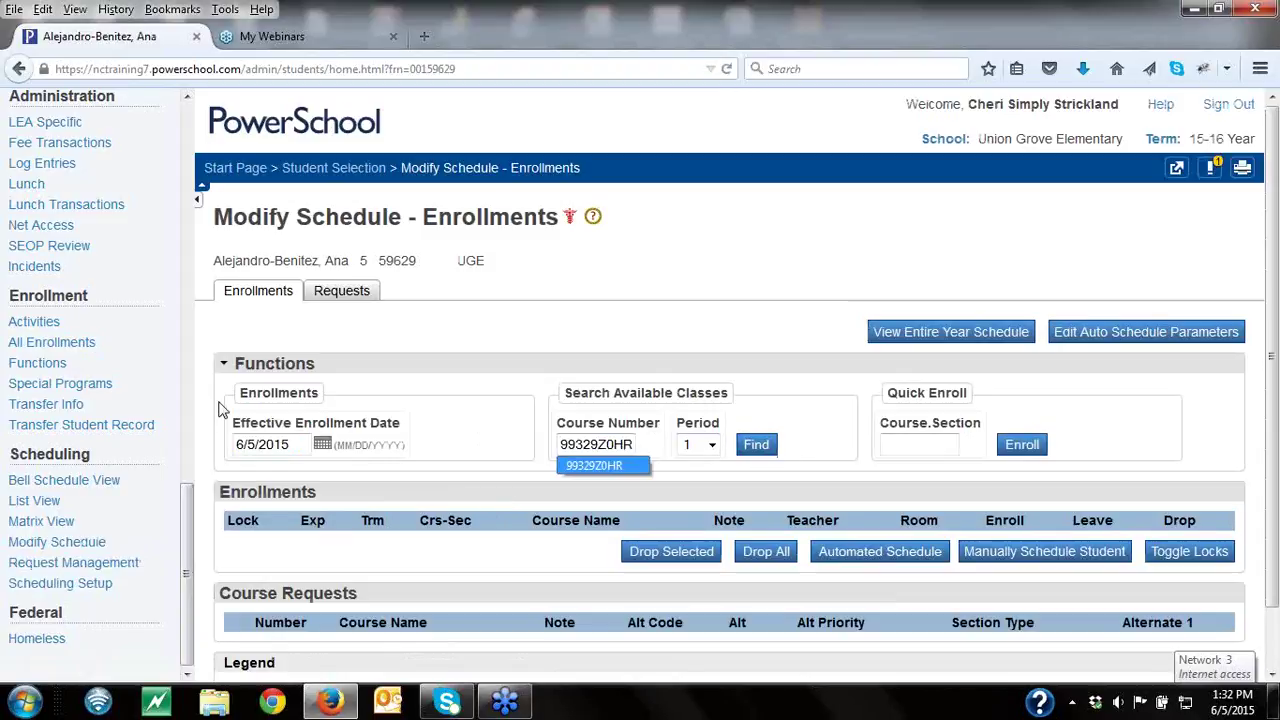
click(322, 444)
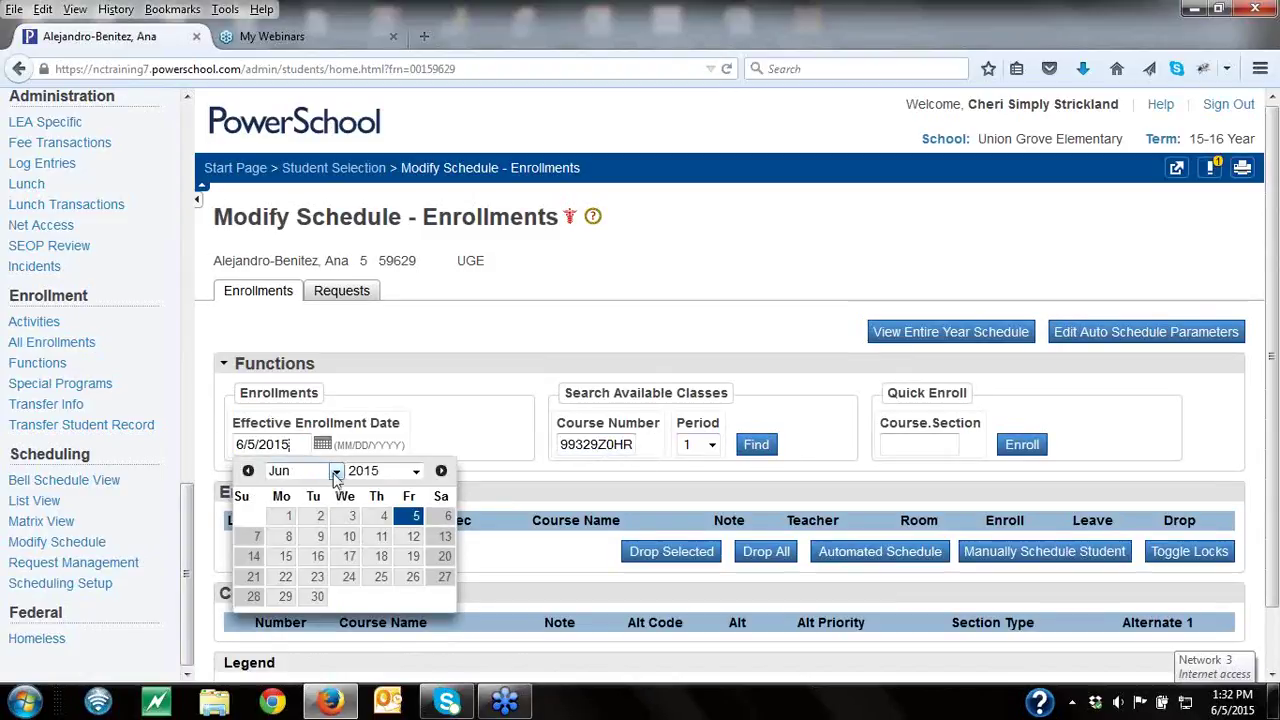
click(336, 473)
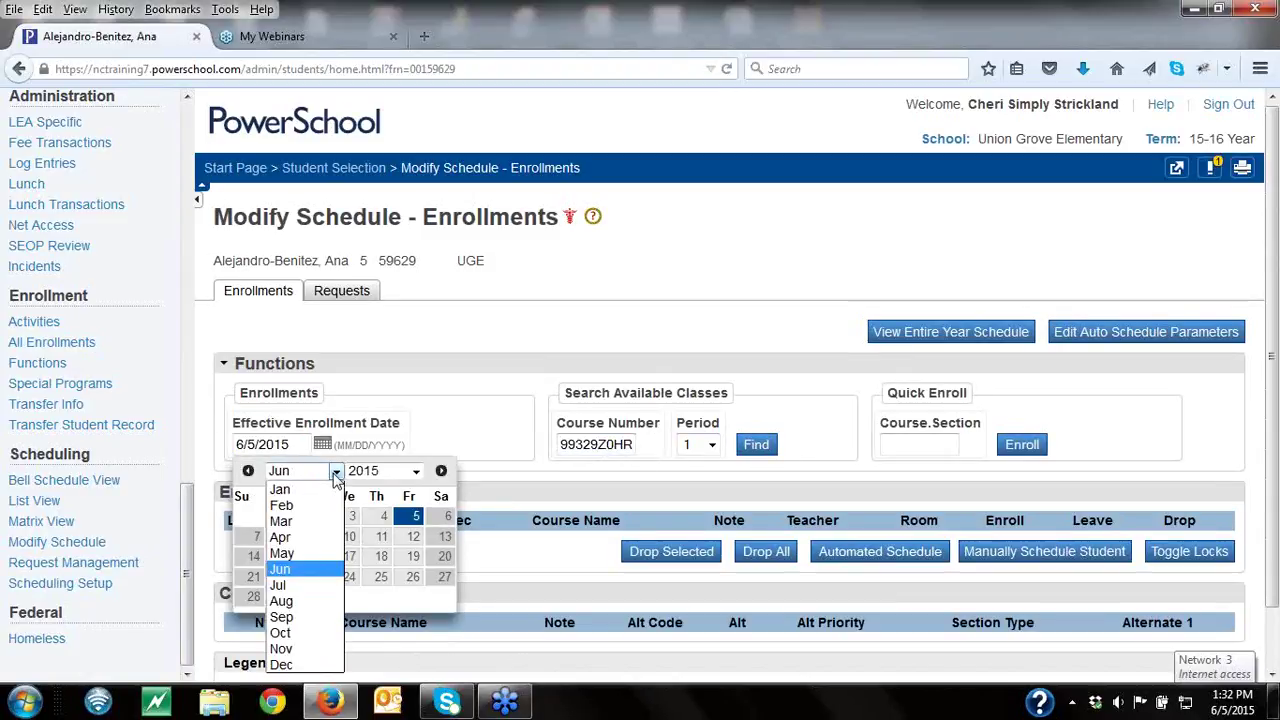
click(303, 603)
click(320, 605)
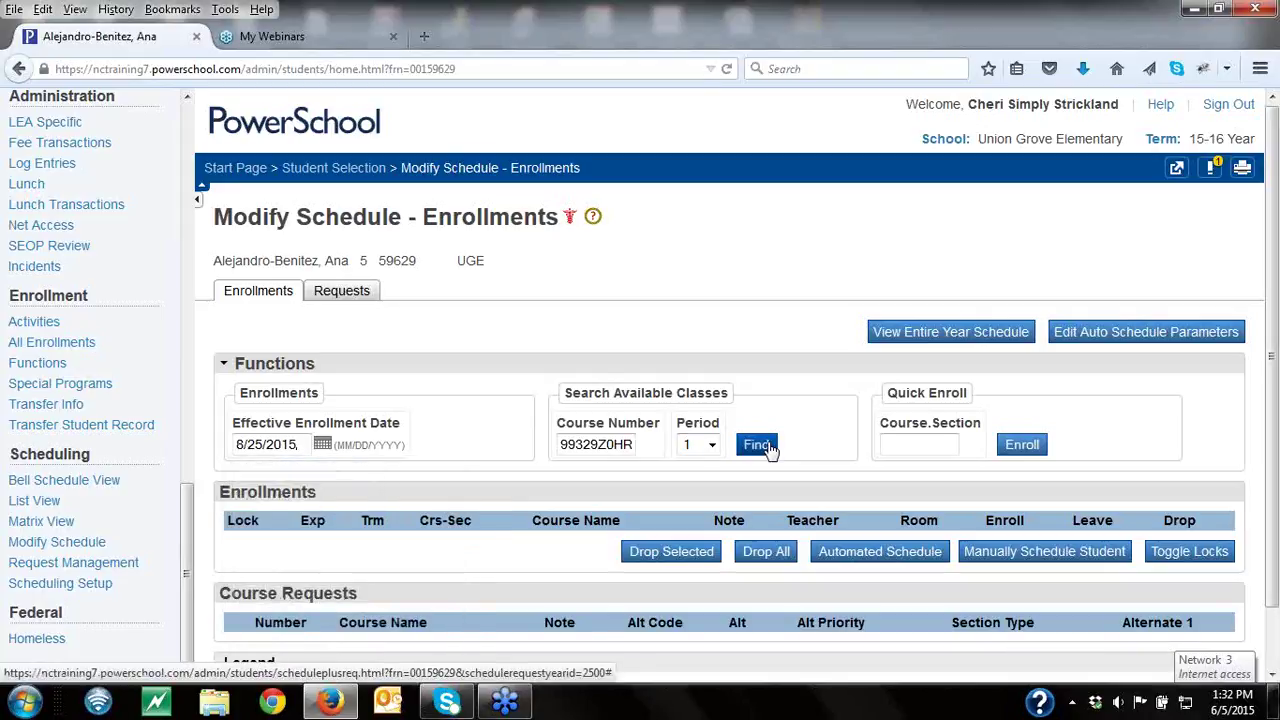
click(757, 445)
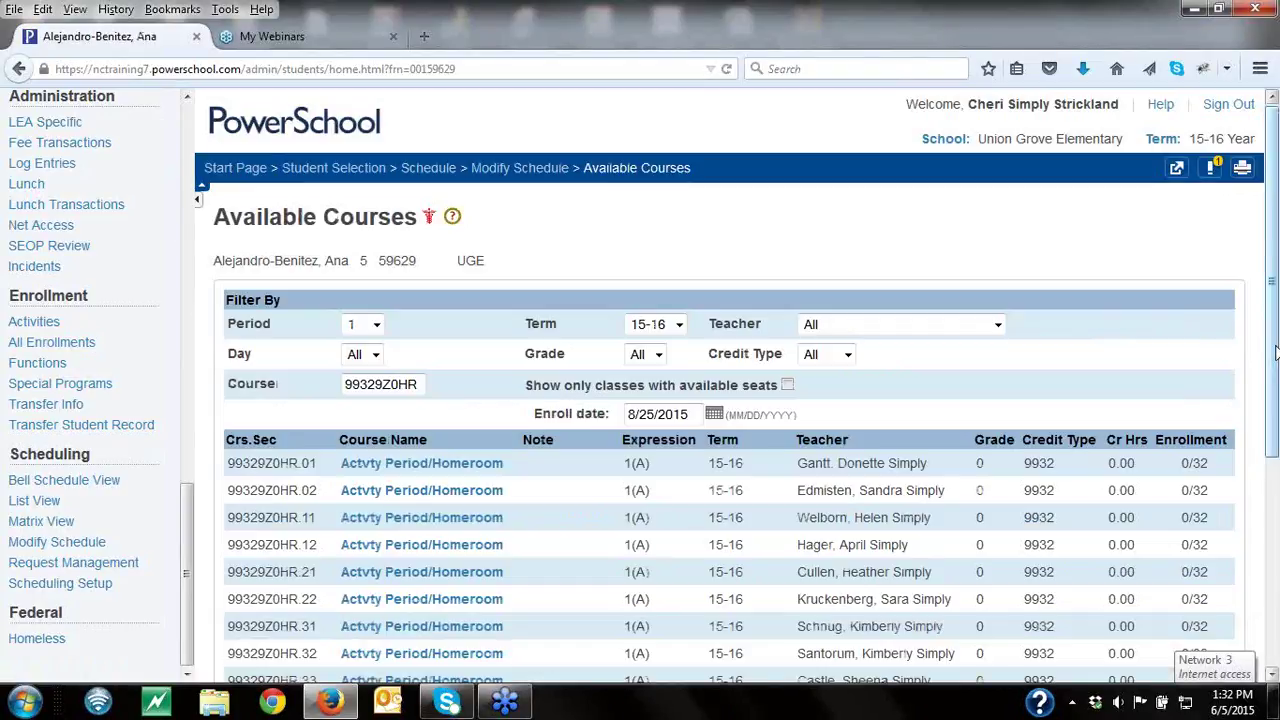
Step: Try to enroll the student in homeroom section 99329Z0HR.41, and return to the available courses
scroll(490, 547, down, 4)
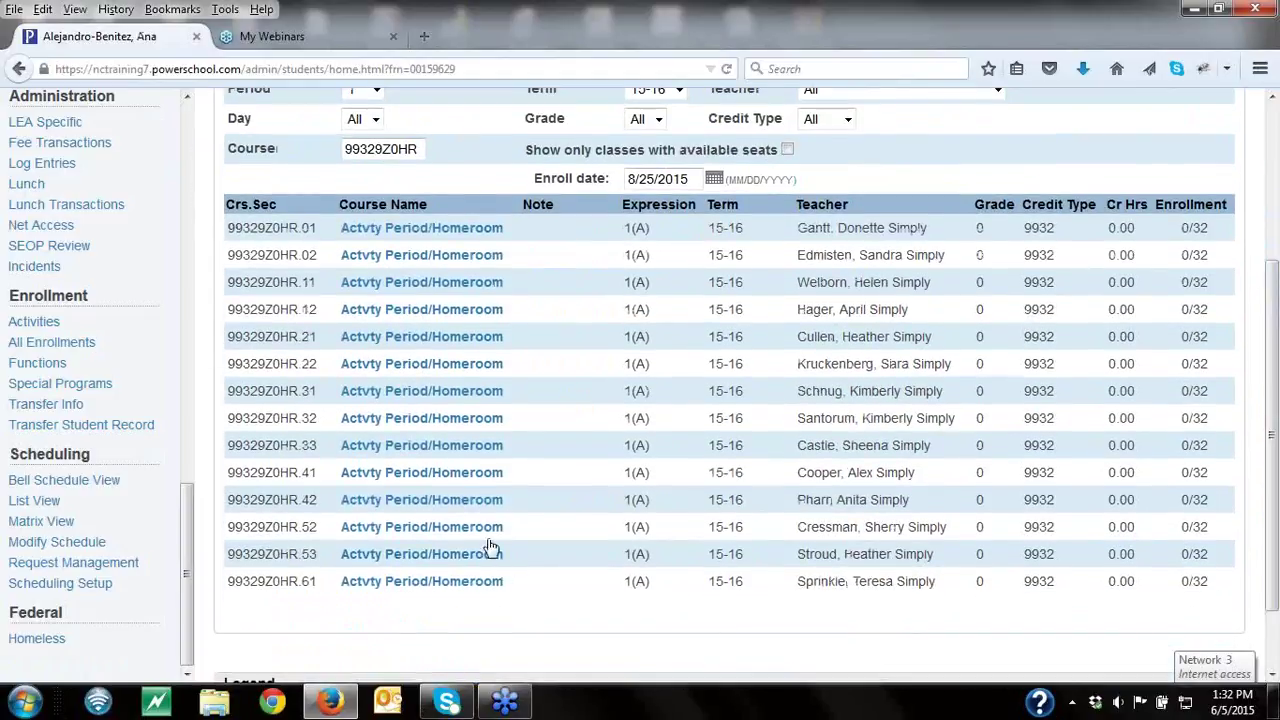
click(448, 477)
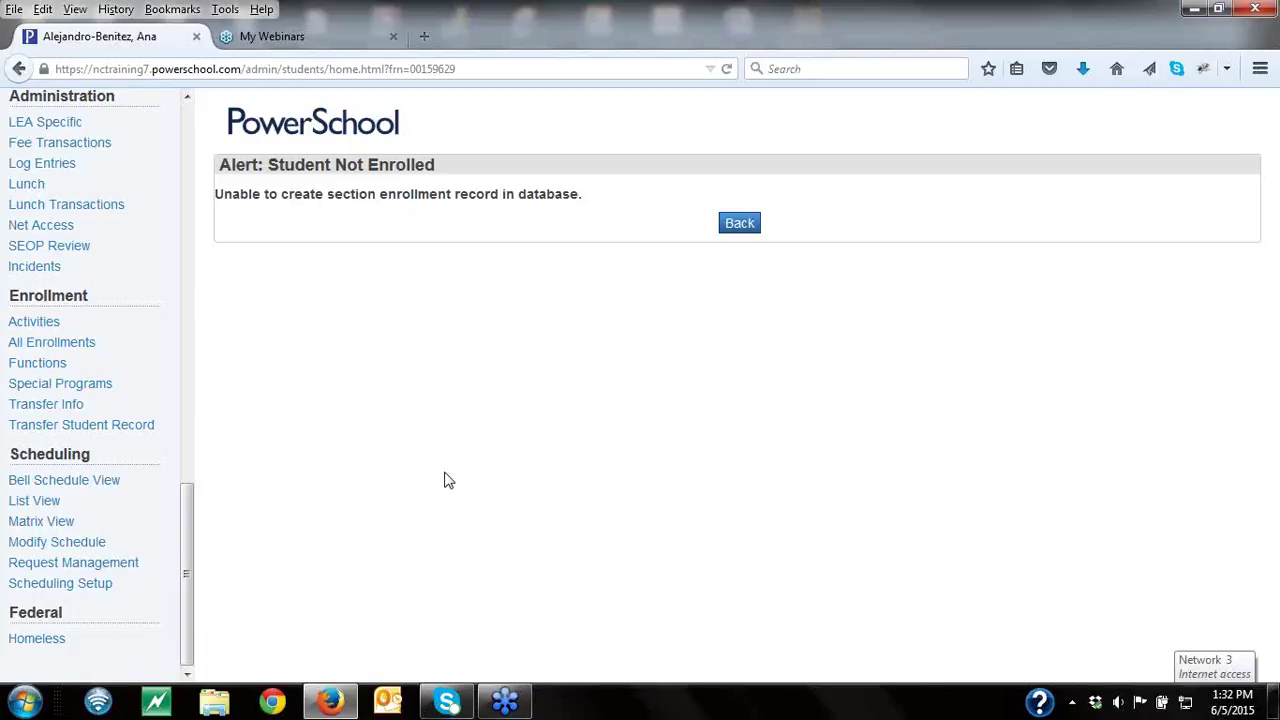
click(741, 226)
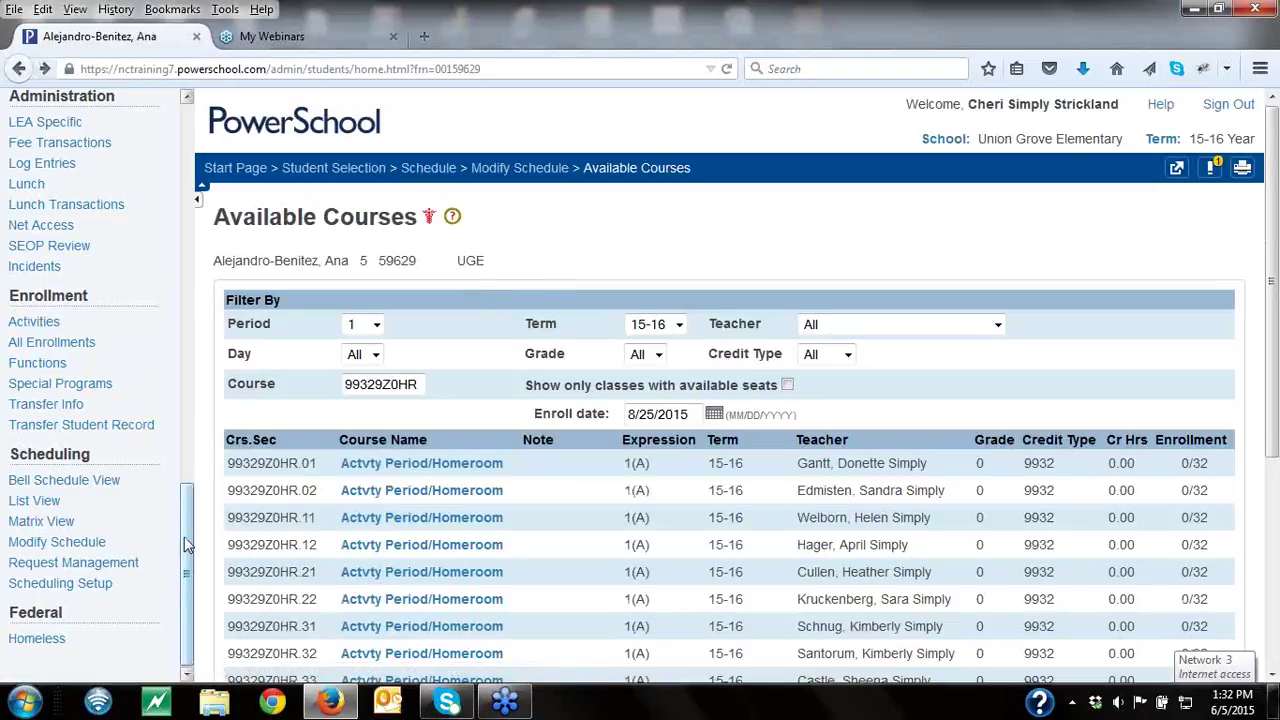
drag(185, 541, 186, 405)
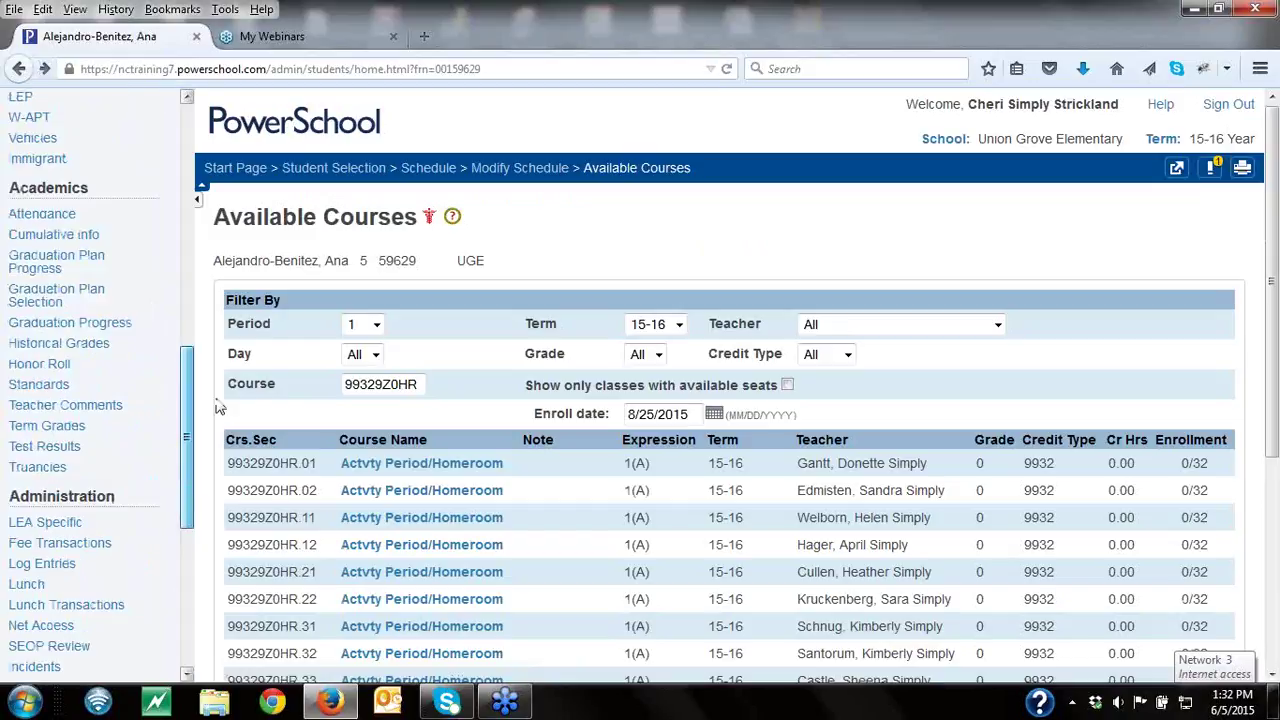
Step: Return to the student selection, keep all five students with Select Students By Hand, and continue to Group Functions
click(320, 176)
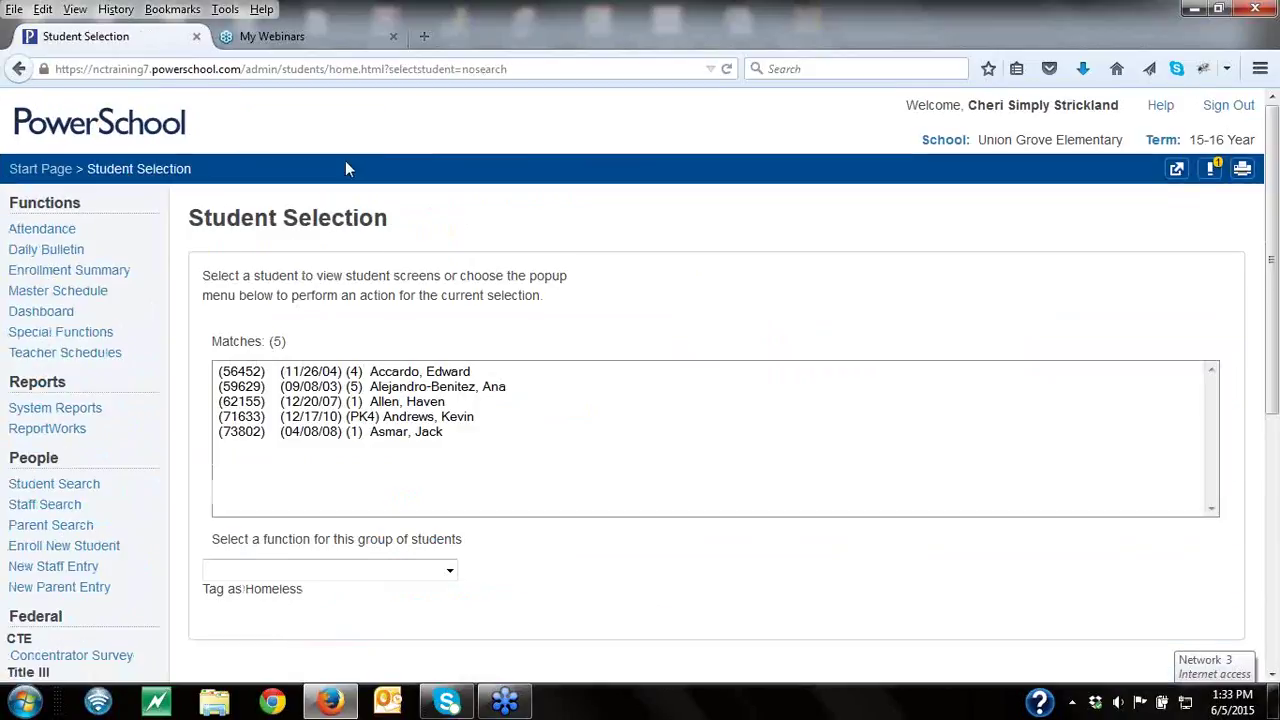
scroll(1275, 420, down, 1)
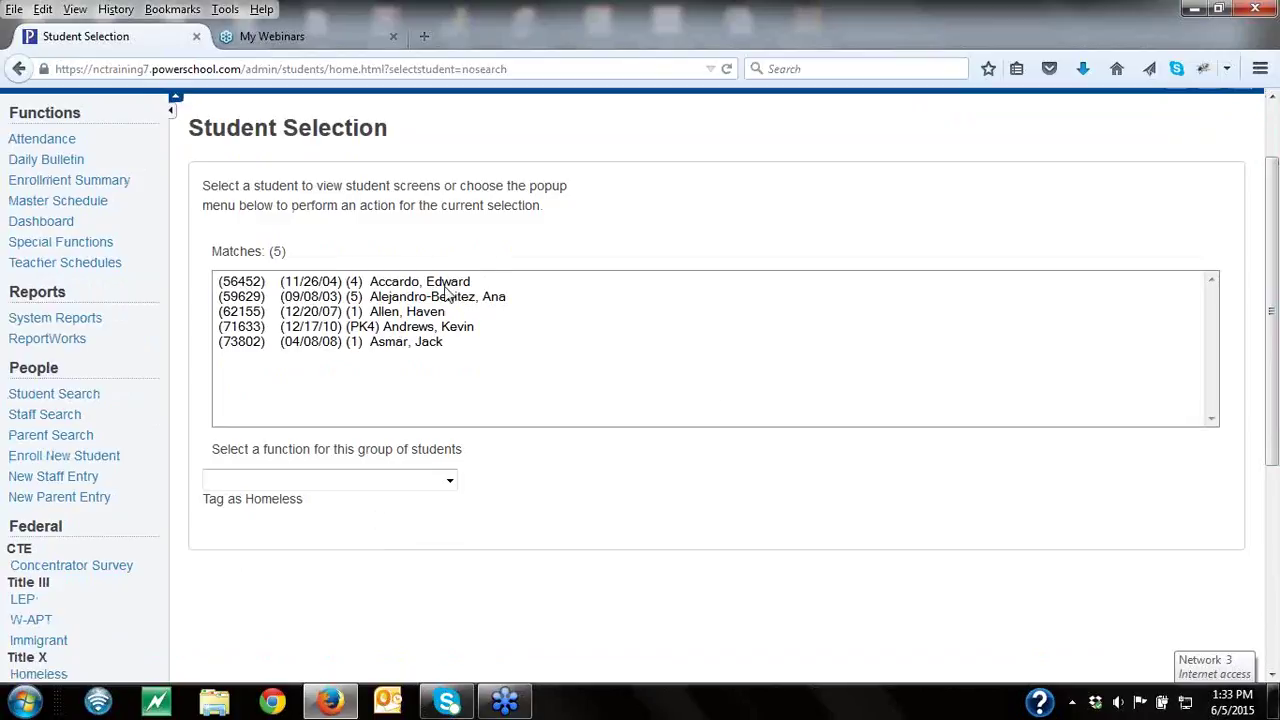
click(449, 481)
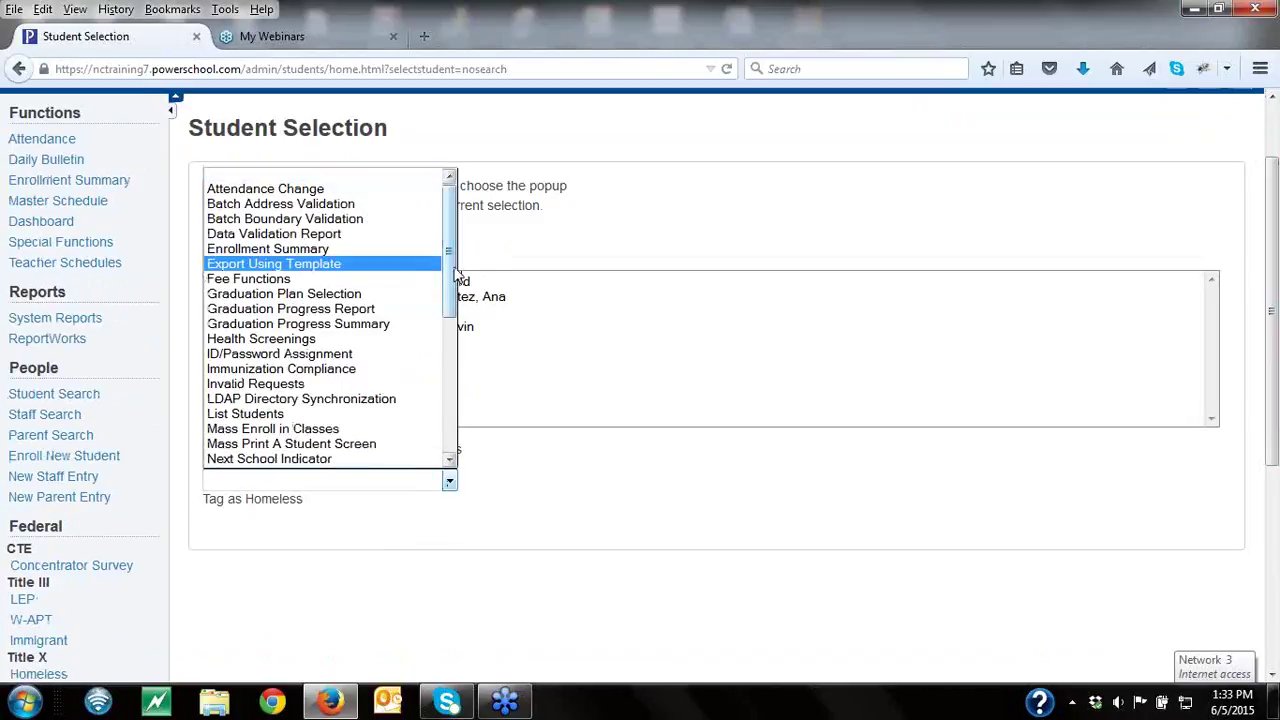
drag(451, 272, 453, 381)
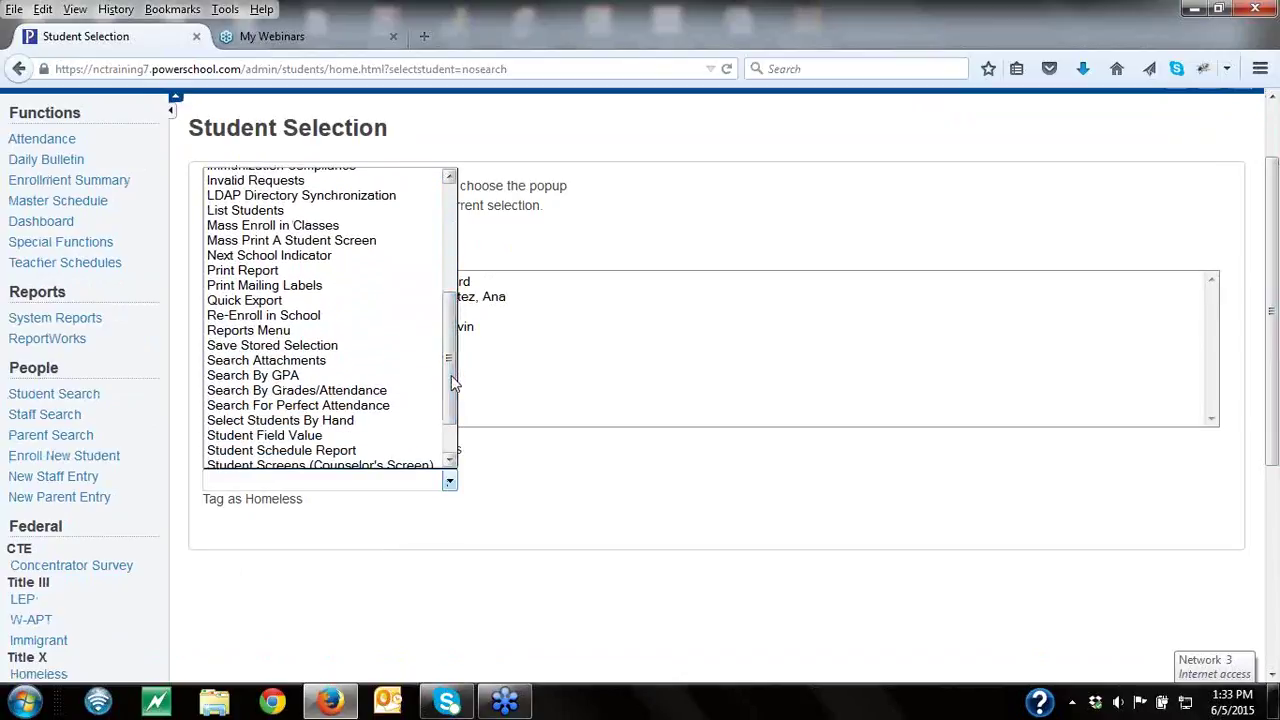
click(405, 420)
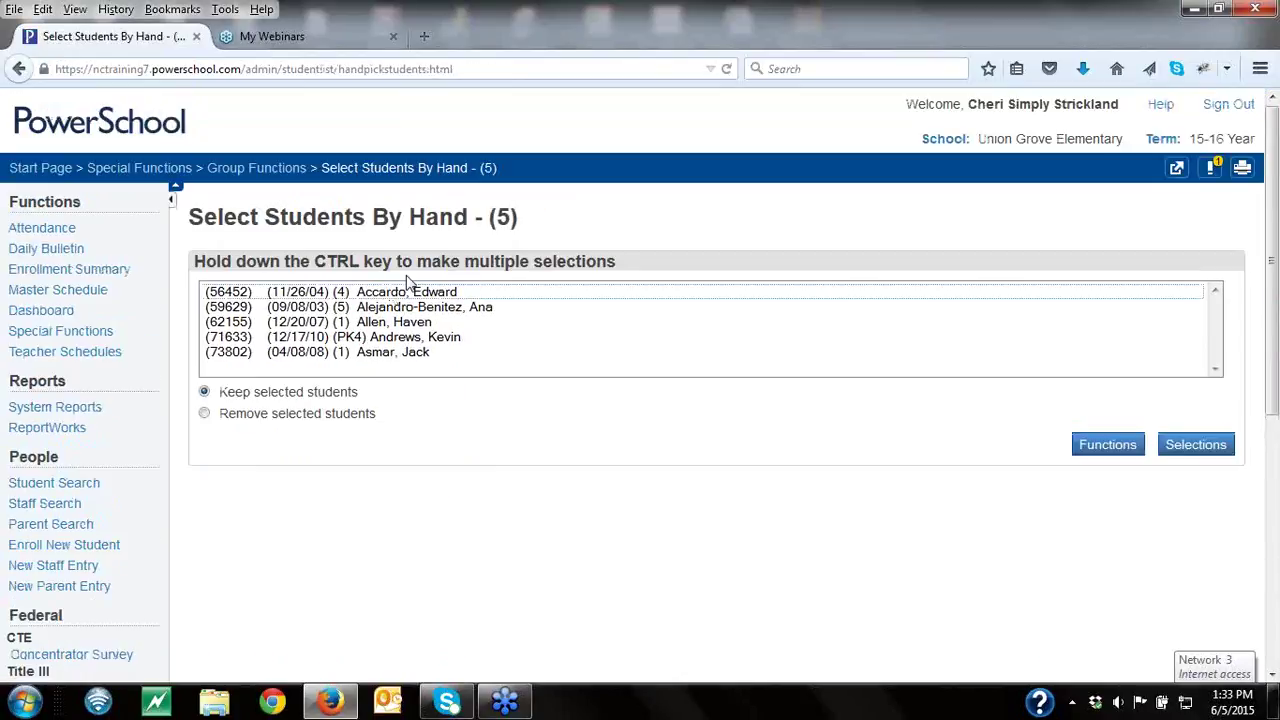
click(400, 296)
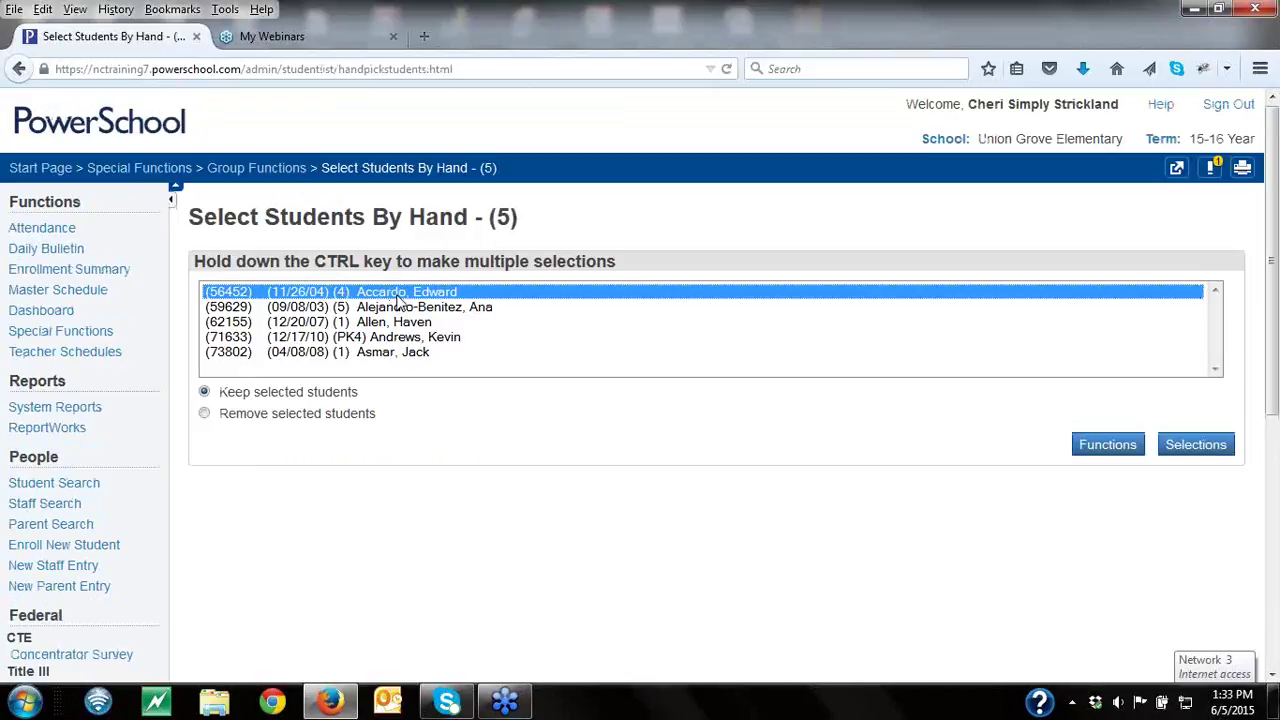
shift+click(390, 355)
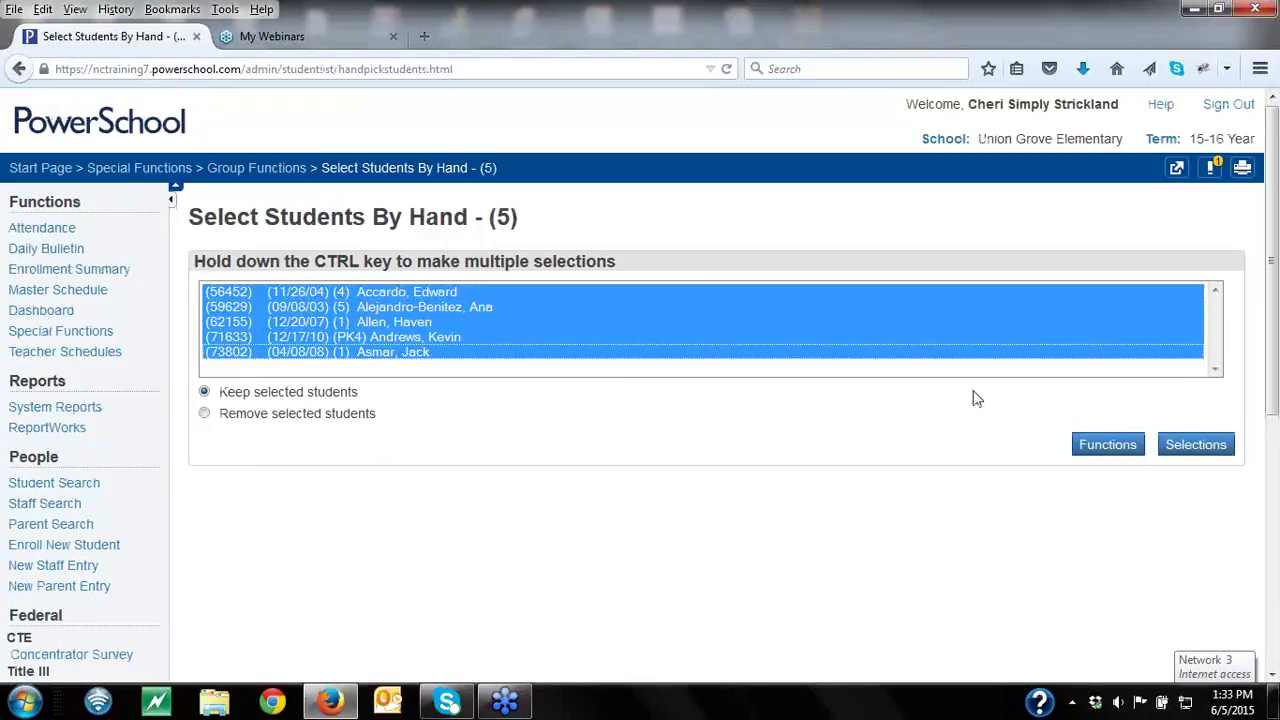
click(1116, 452)
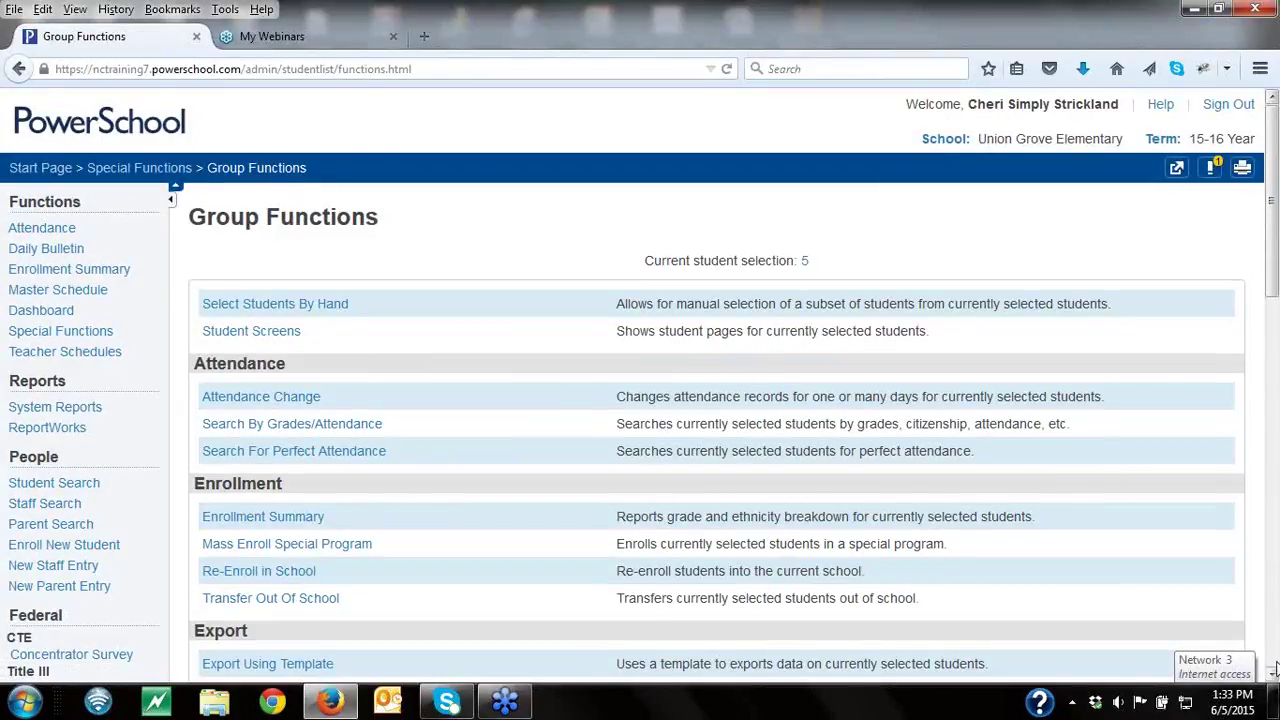
Step: Start a Mass Enroll of the selected students into course section 99329Z0HR.41 and open its preview
drag(1272, 676, 1272, 676)
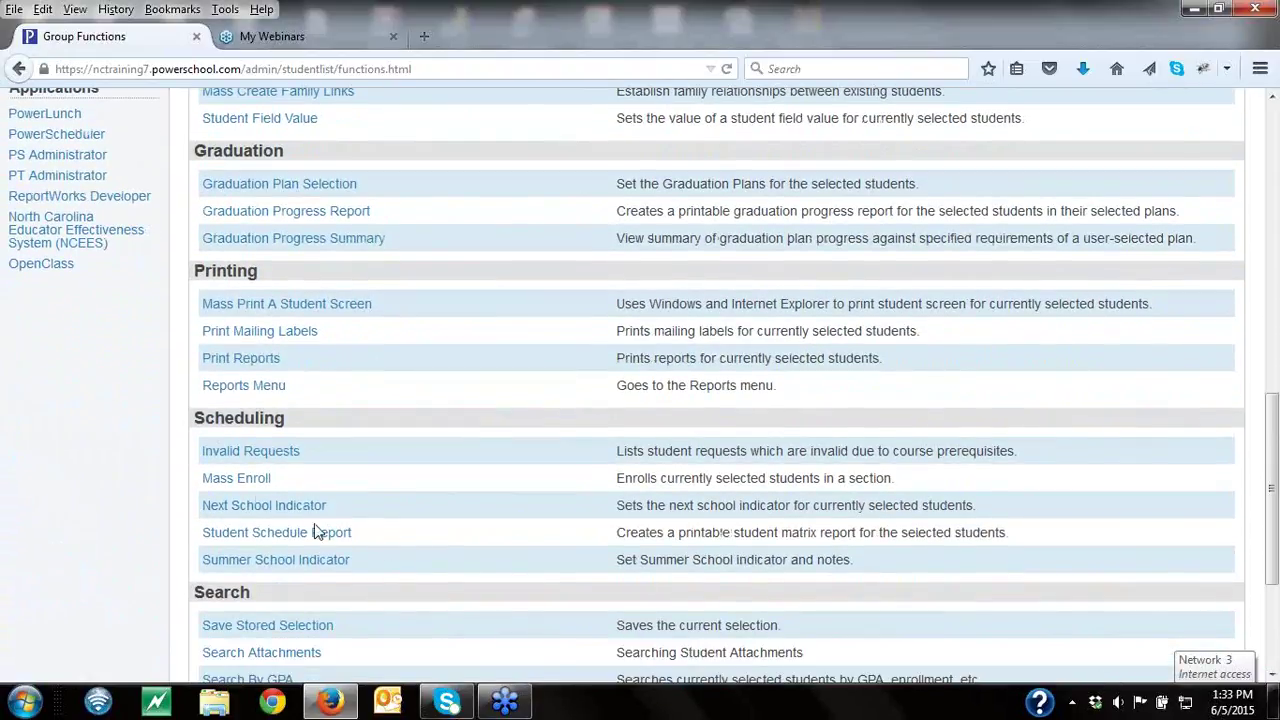
click(252, 480)
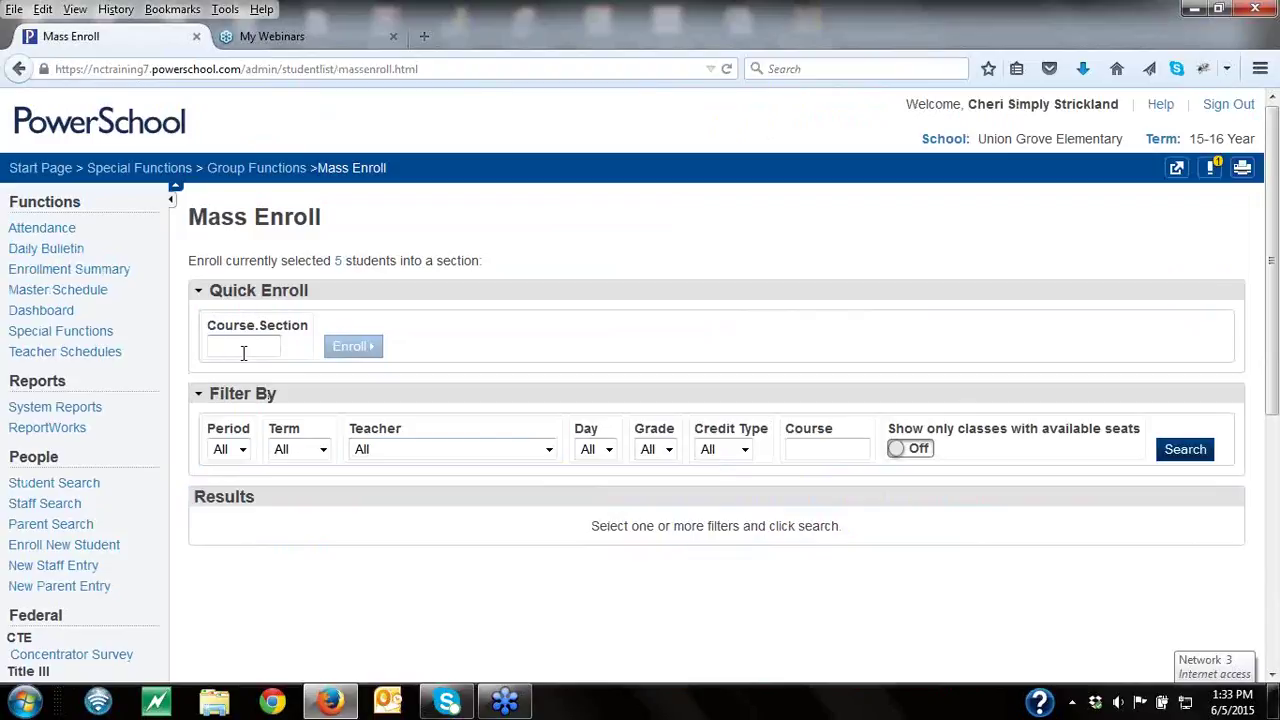
key(ctrl+v)
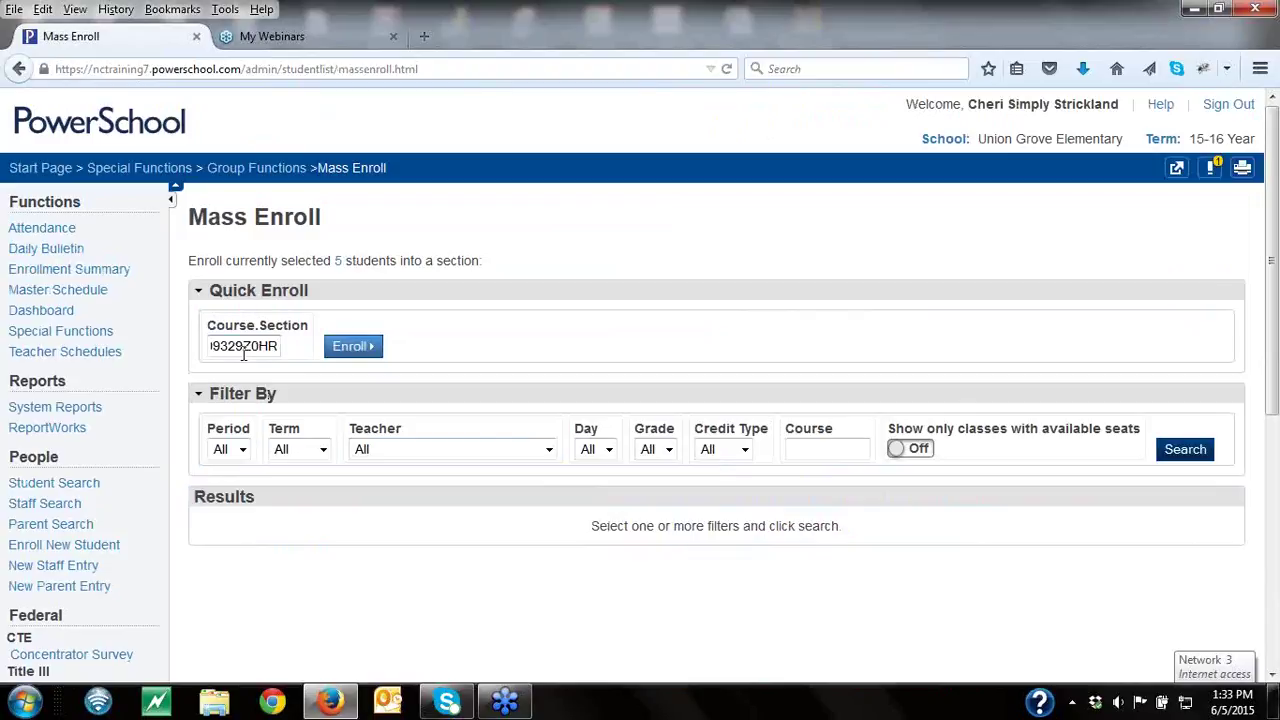
text(.41)
click(355, 347)
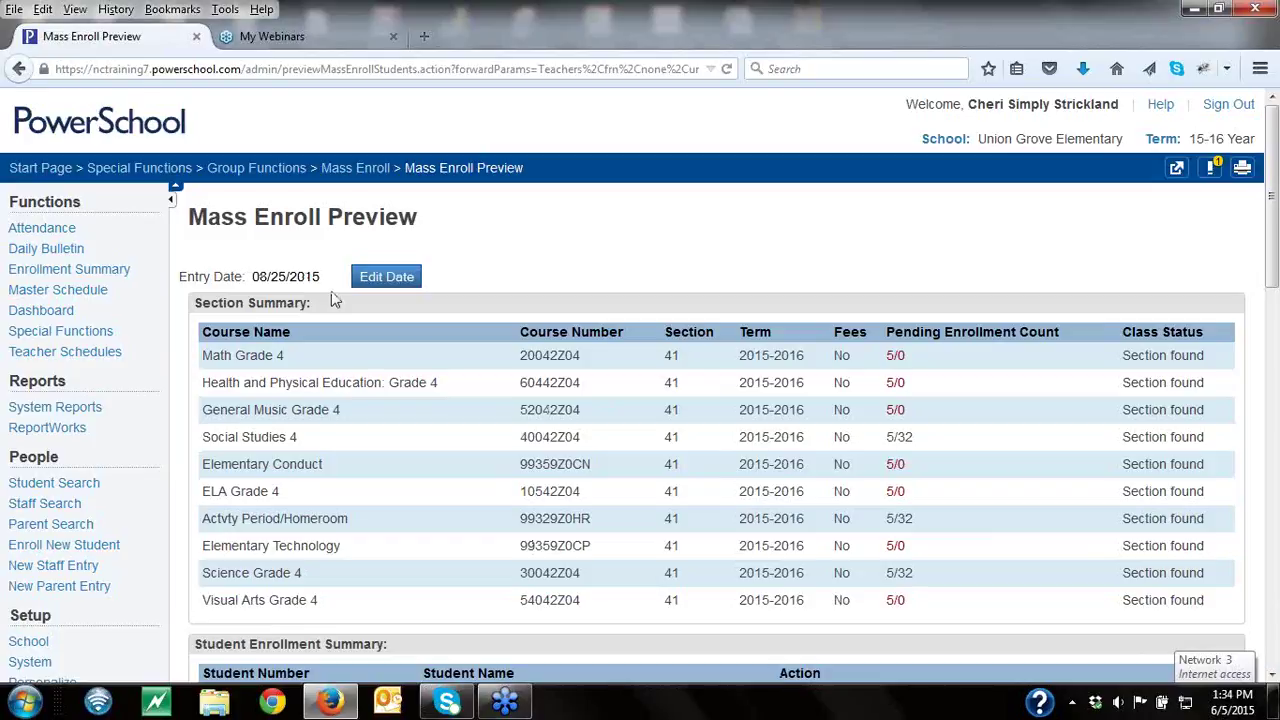
Step: Examine the Mass Enroll Preview's section summary and the enrollment actions for each student, down to the final enroll options
click(1272, 676)
click(1272, 676)
click(1272, 676)
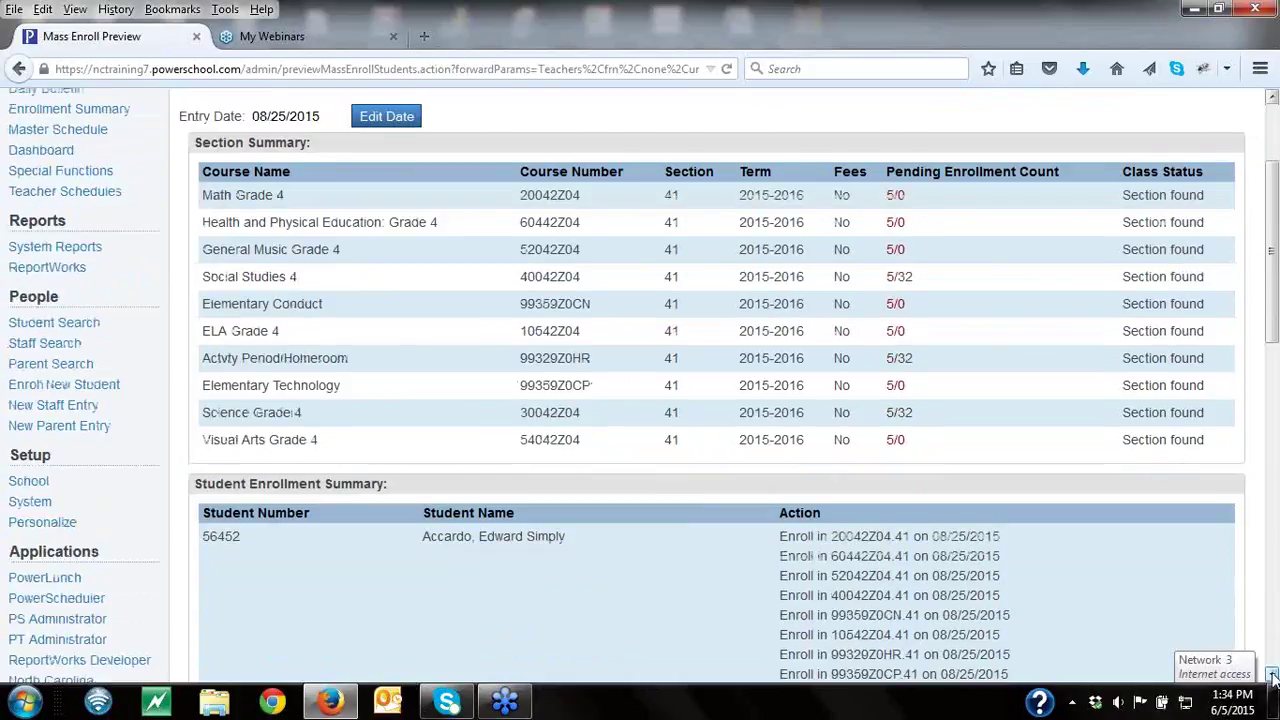
click(1272, 676)
click(1272, 676)
click(1272, 676)
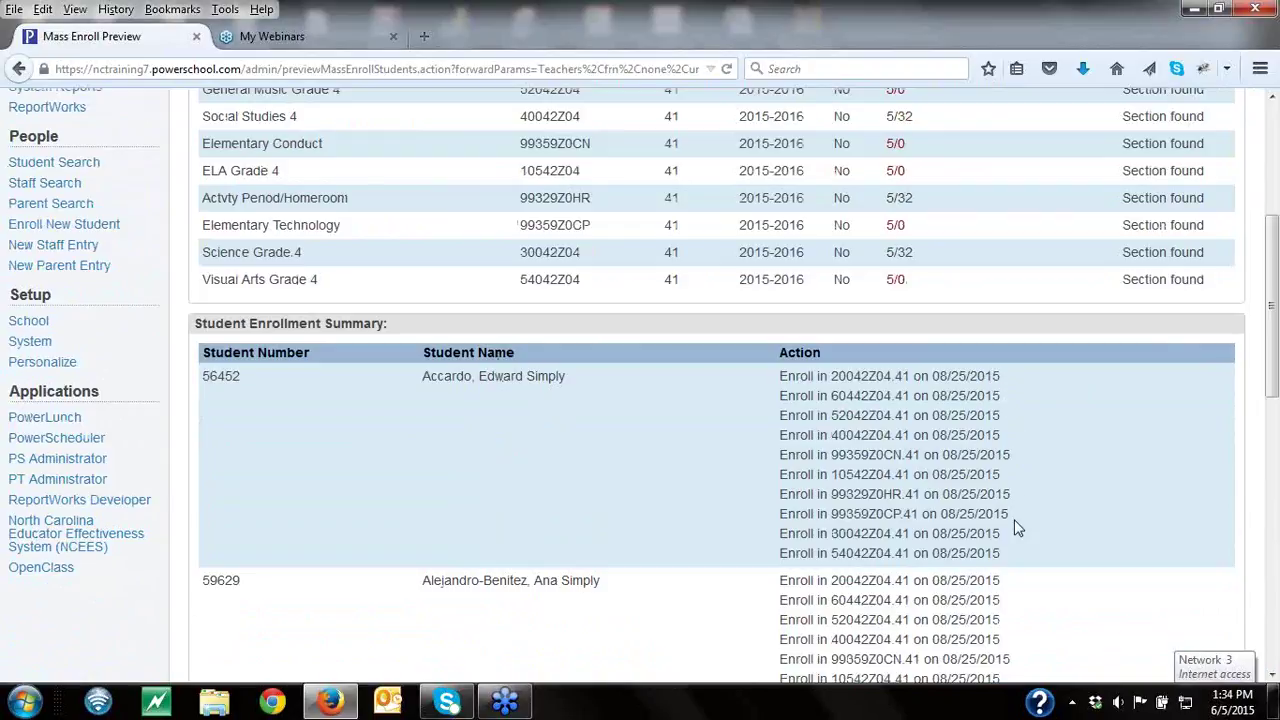
click(1272, 676)
click(1272, 676)
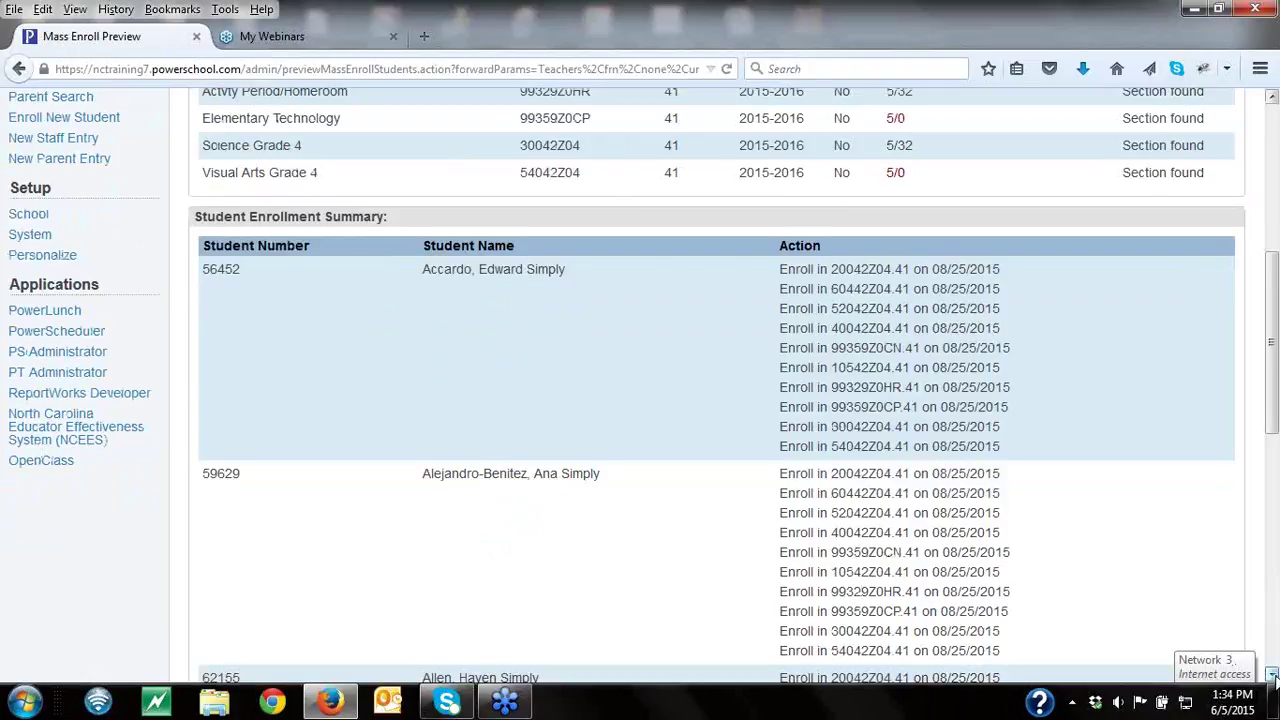
click(1272, 676)
scroll(1272, 676, down, 10)
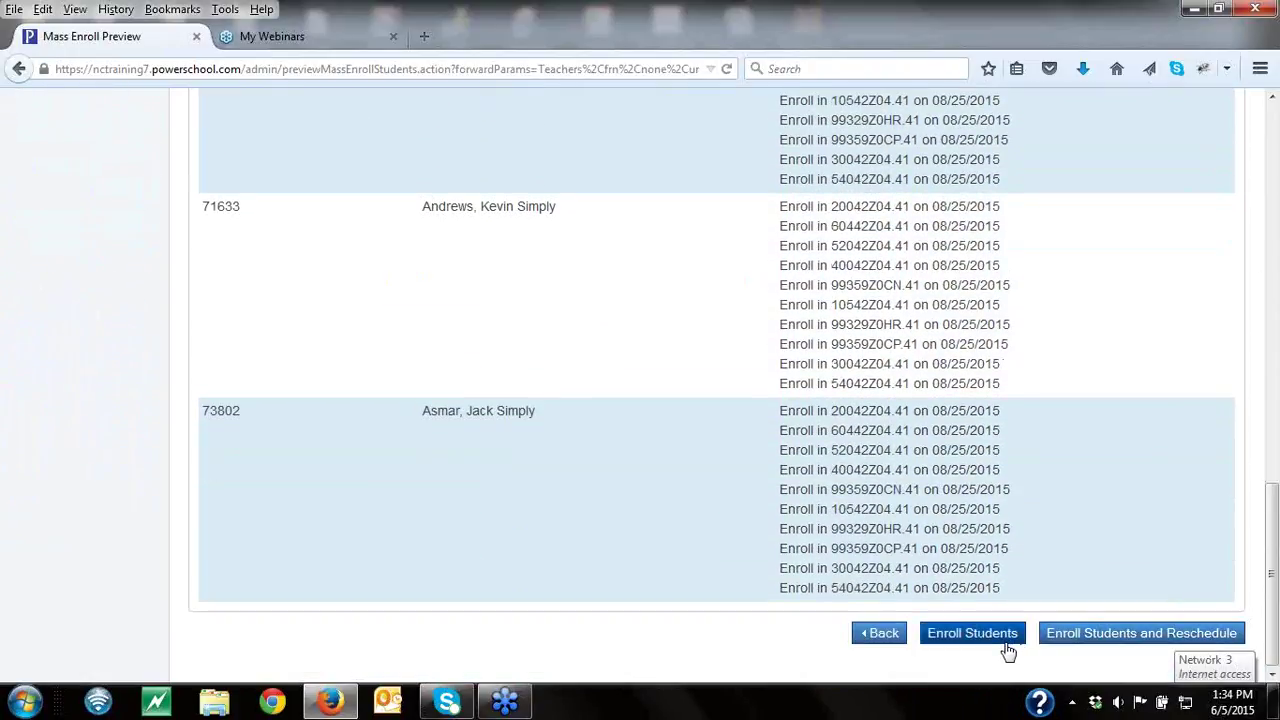
Step: Try to mass enroll the previewed students in the section 41 classes, and return to the Start Page
click(1006, 644)
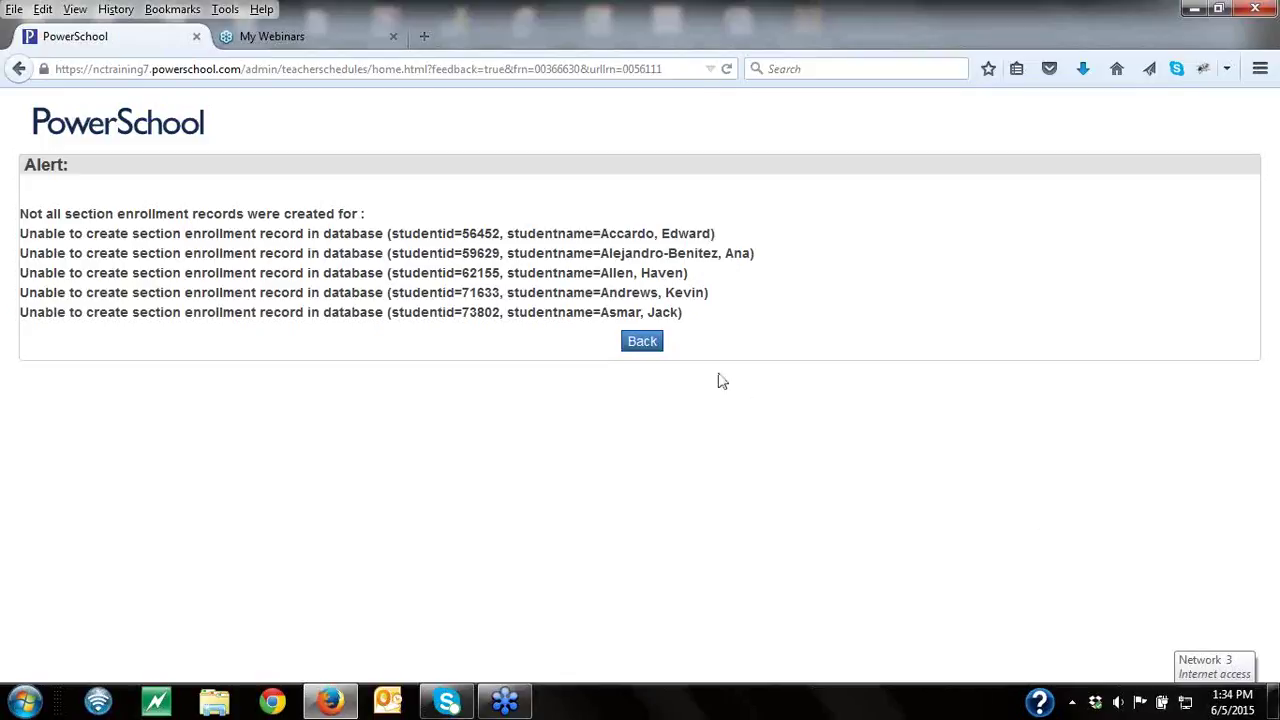
click(641, 342)
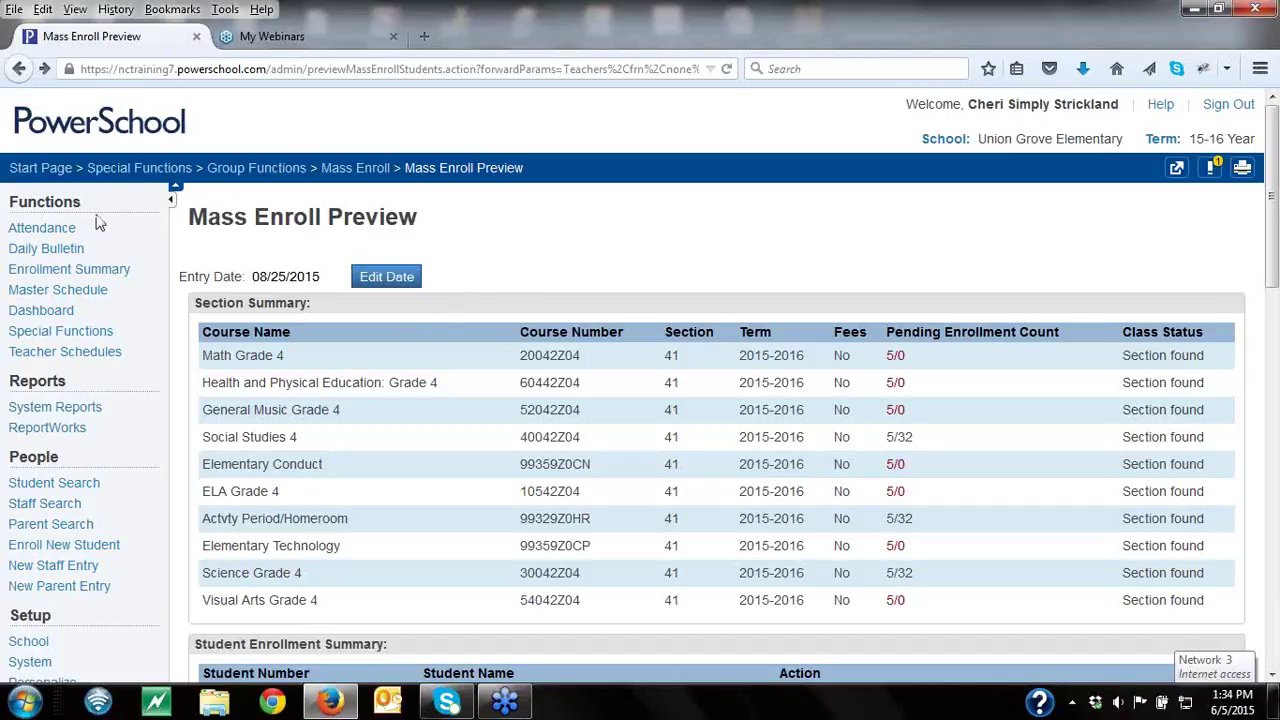
click(62, 181)
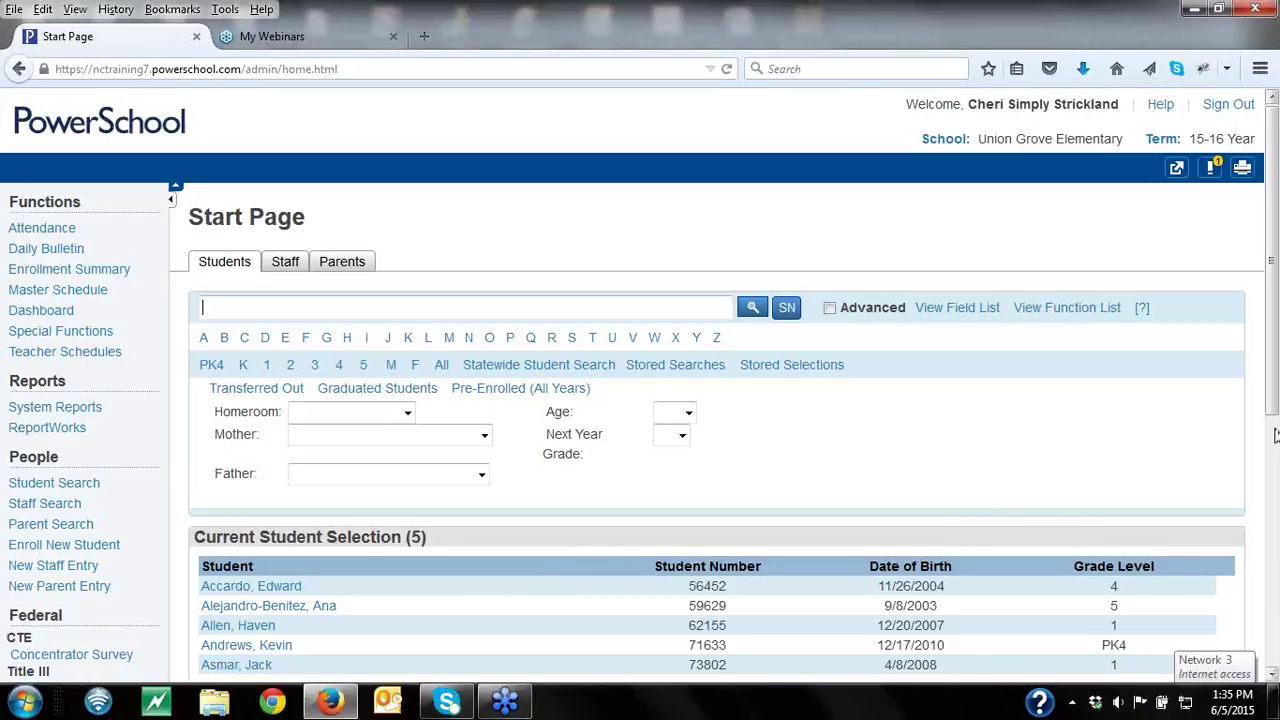
Step: Examine the first selected student's Scheduling Setup, including required and optional settings, and return to the Start Page
click(270, 589)
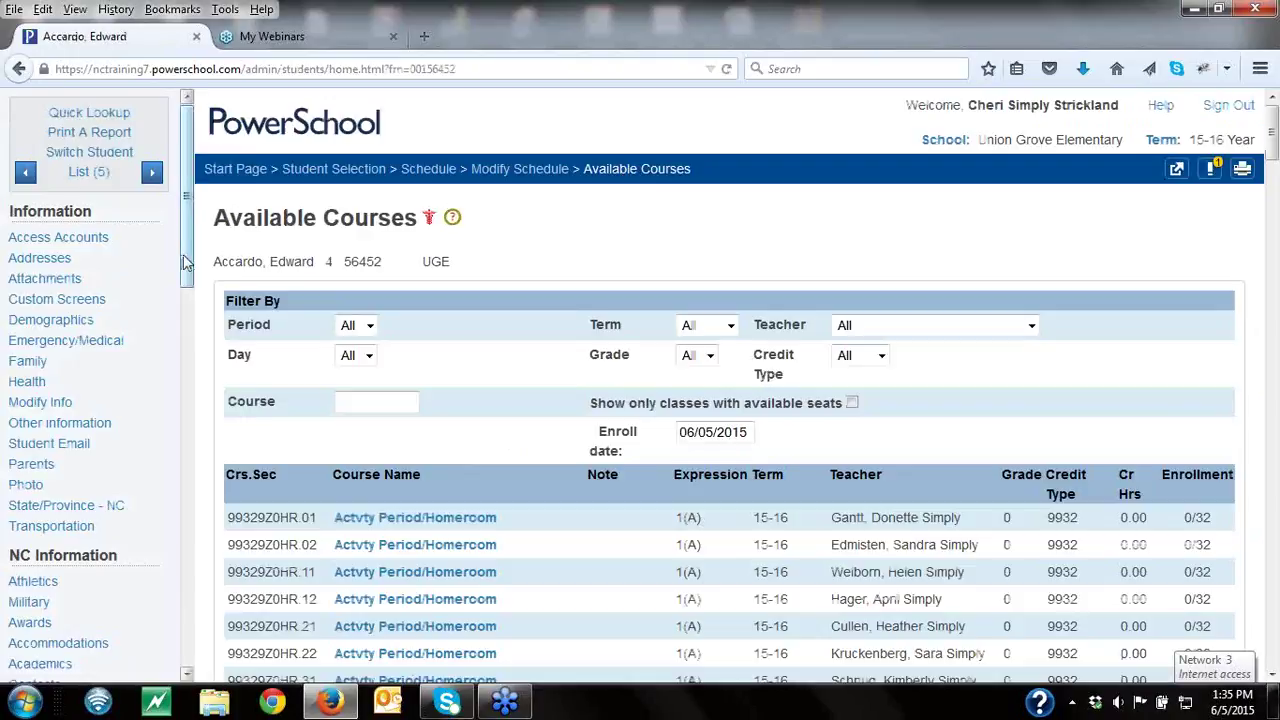
drag(182, 255, 205, 628)
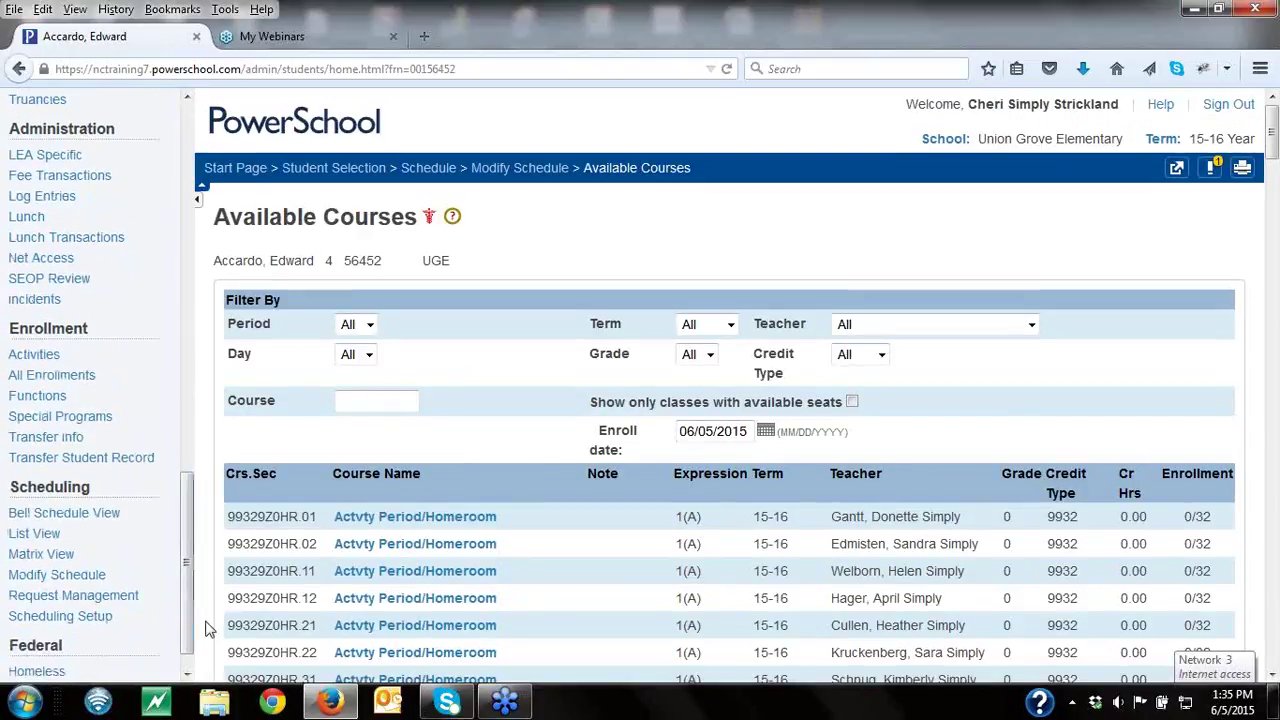
click(143, 618)
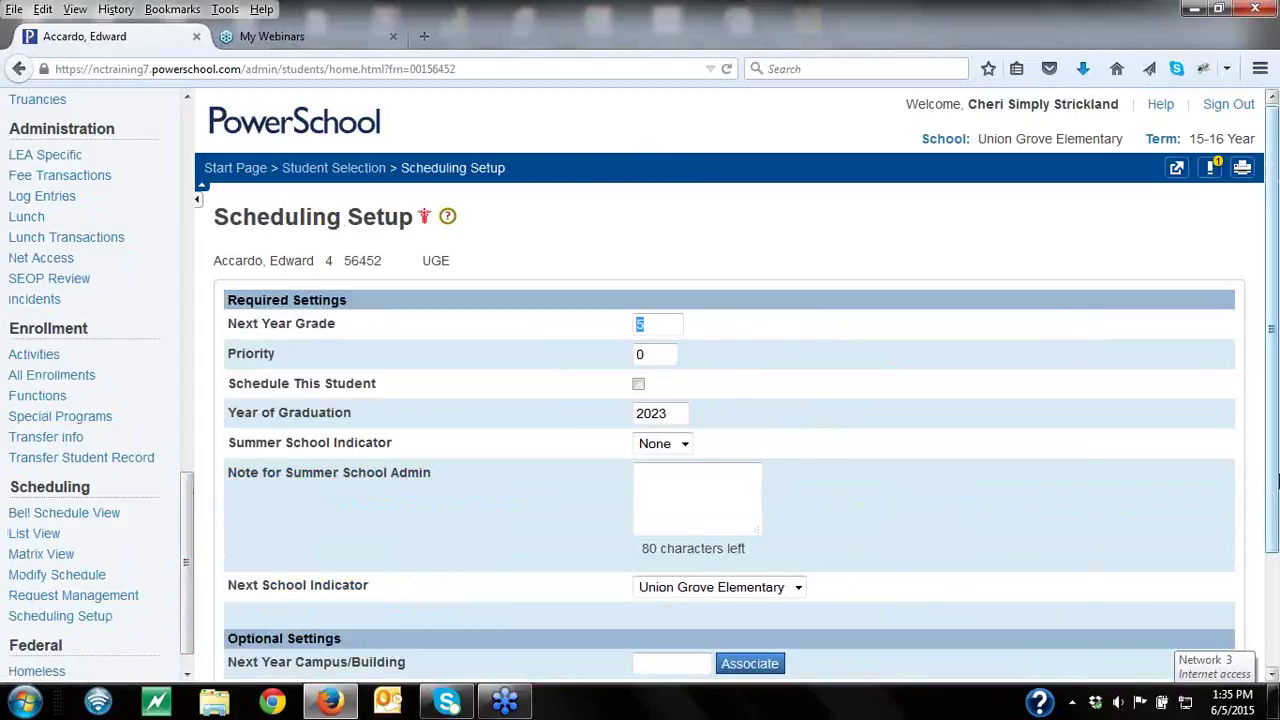
scroll(1276, 482, down, 3)
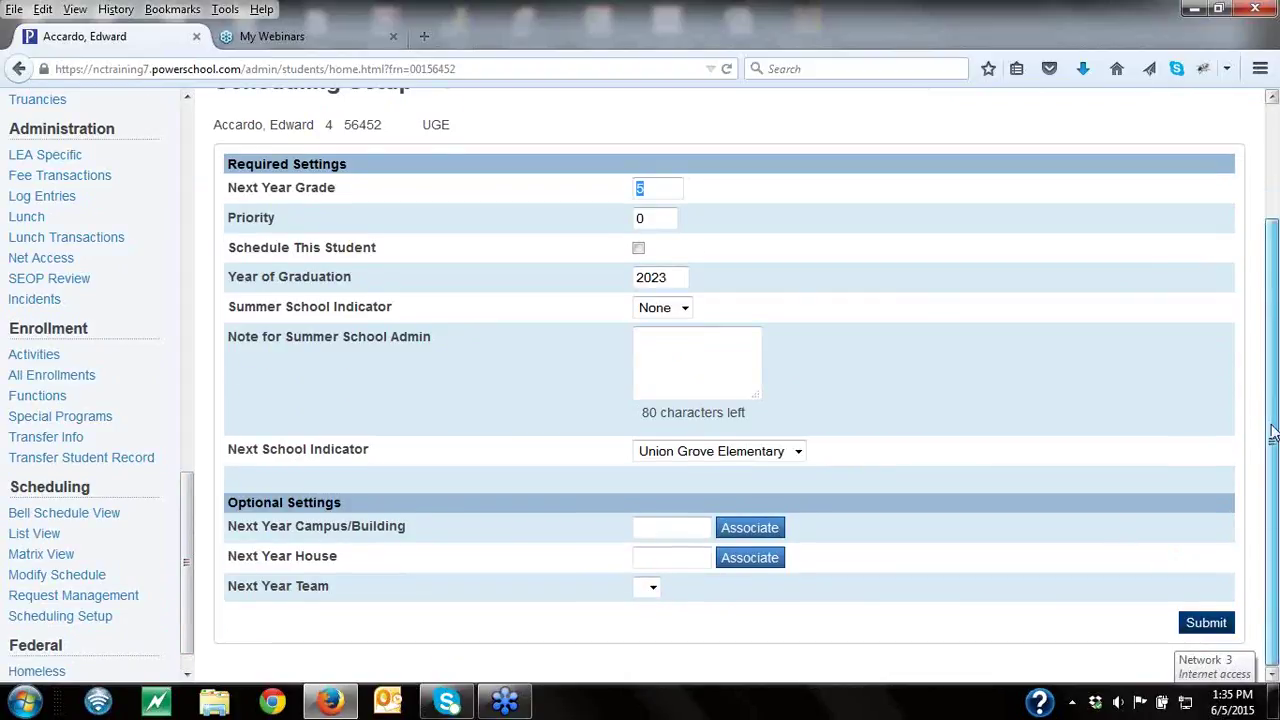
scroll(1270, 385, up, 2)
scroll(1268, 380, up, 1)
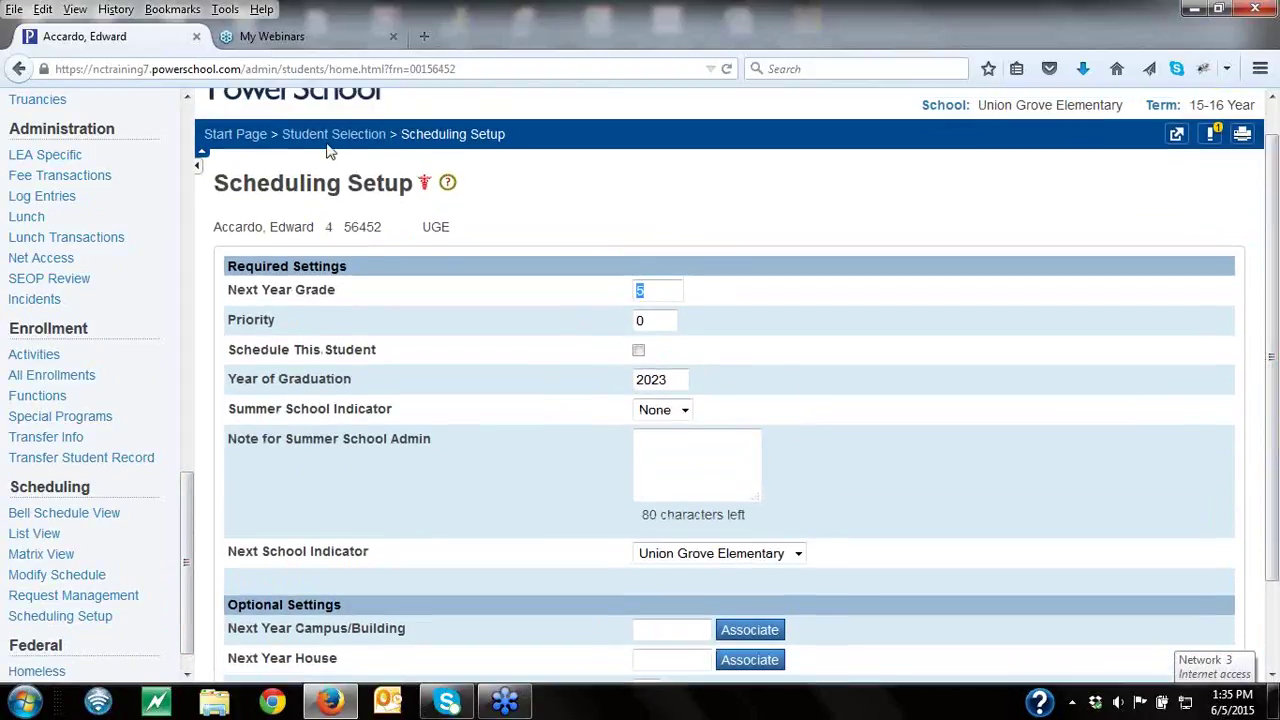
click(258, 145)
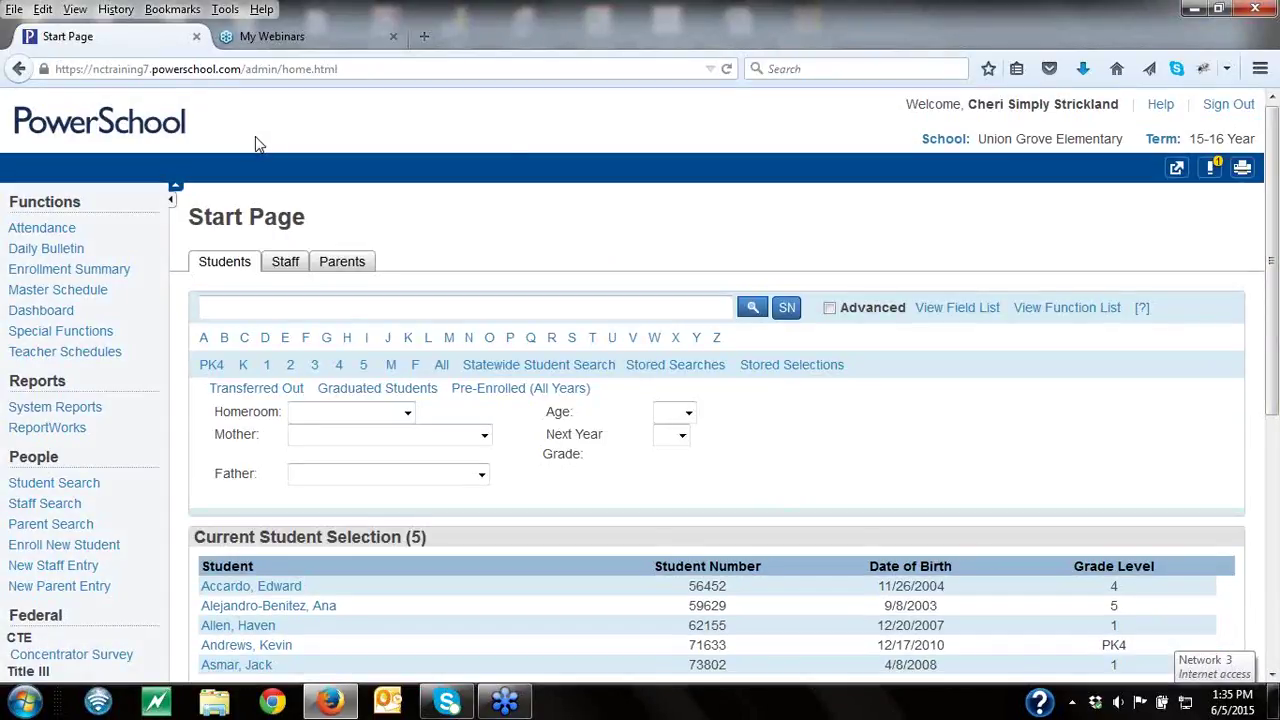
Step: Review the school's Cycle Days under School Setup, and return to the School Setup list
drag(1273, 365, 1270, 349)
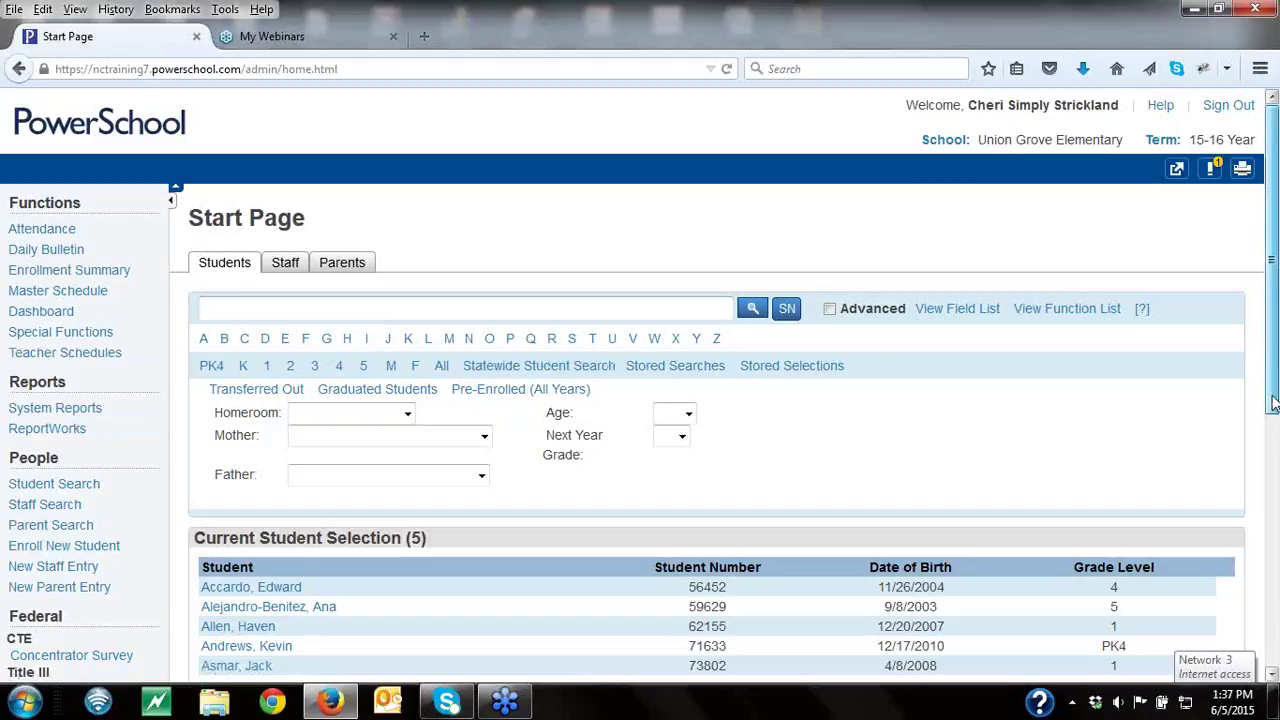
scroll(390, 443, down, 4)
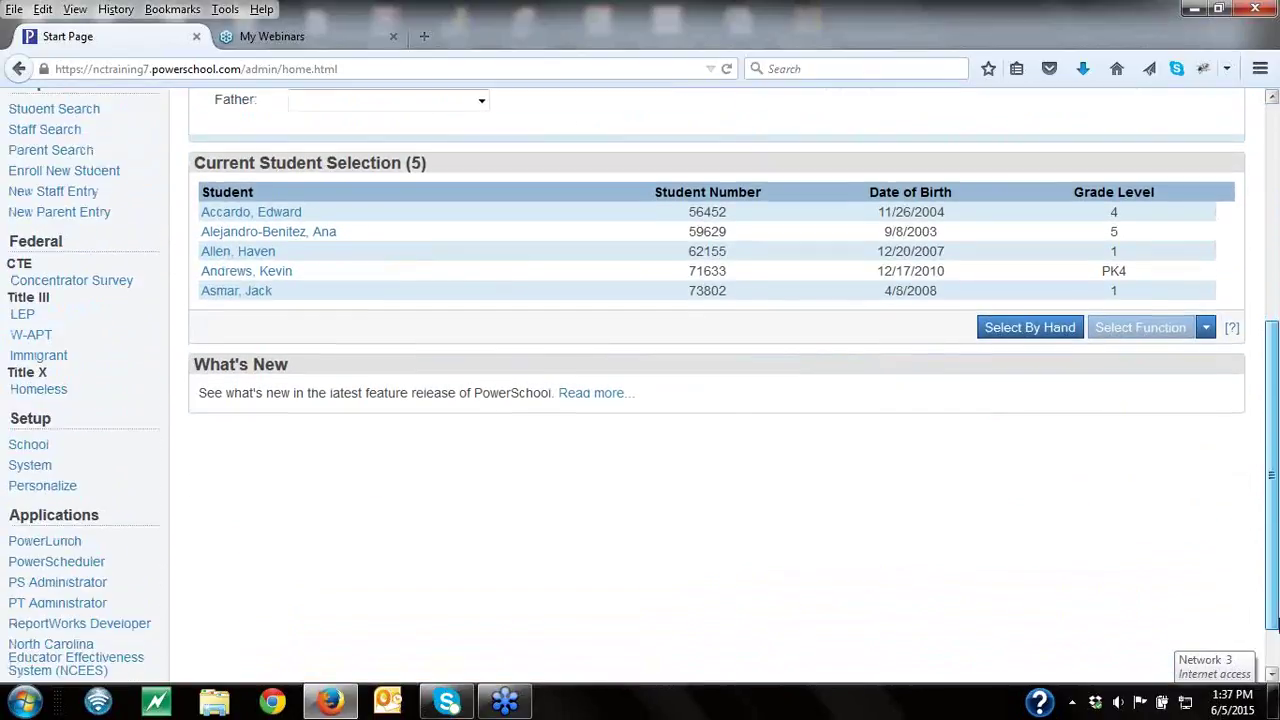
click(20, 428)
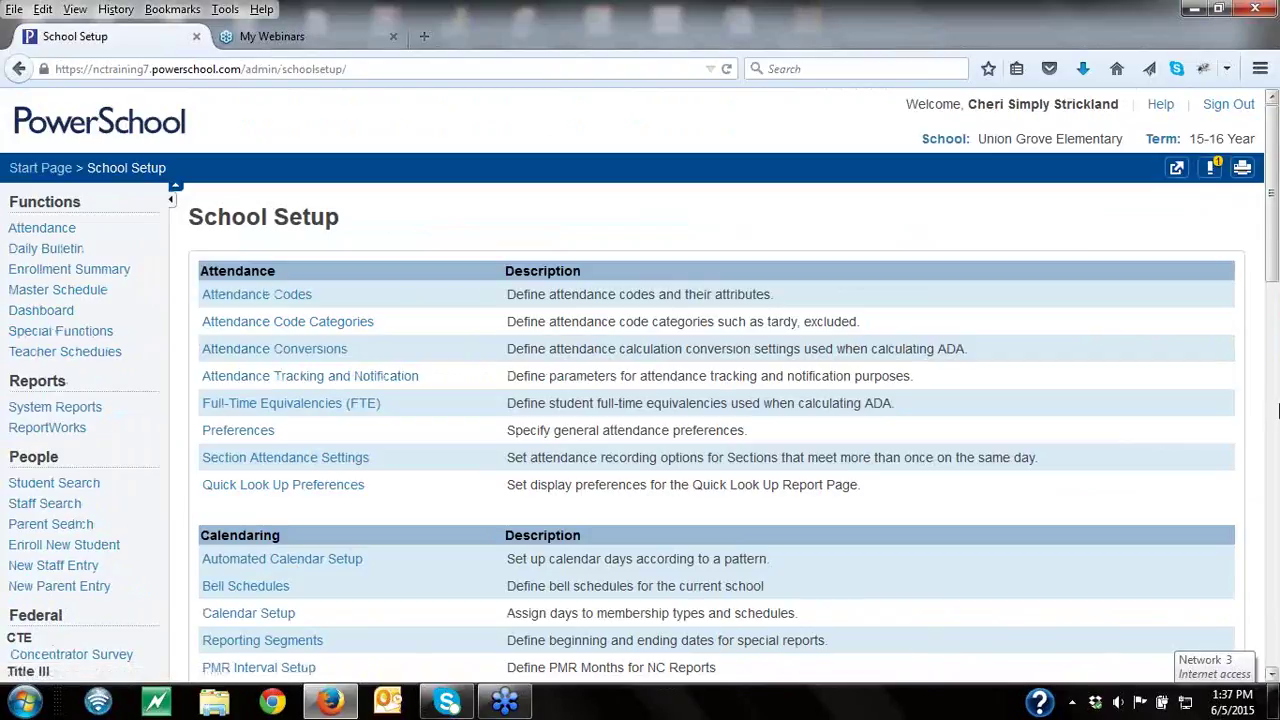
scroll(1275, 402, down, 5)
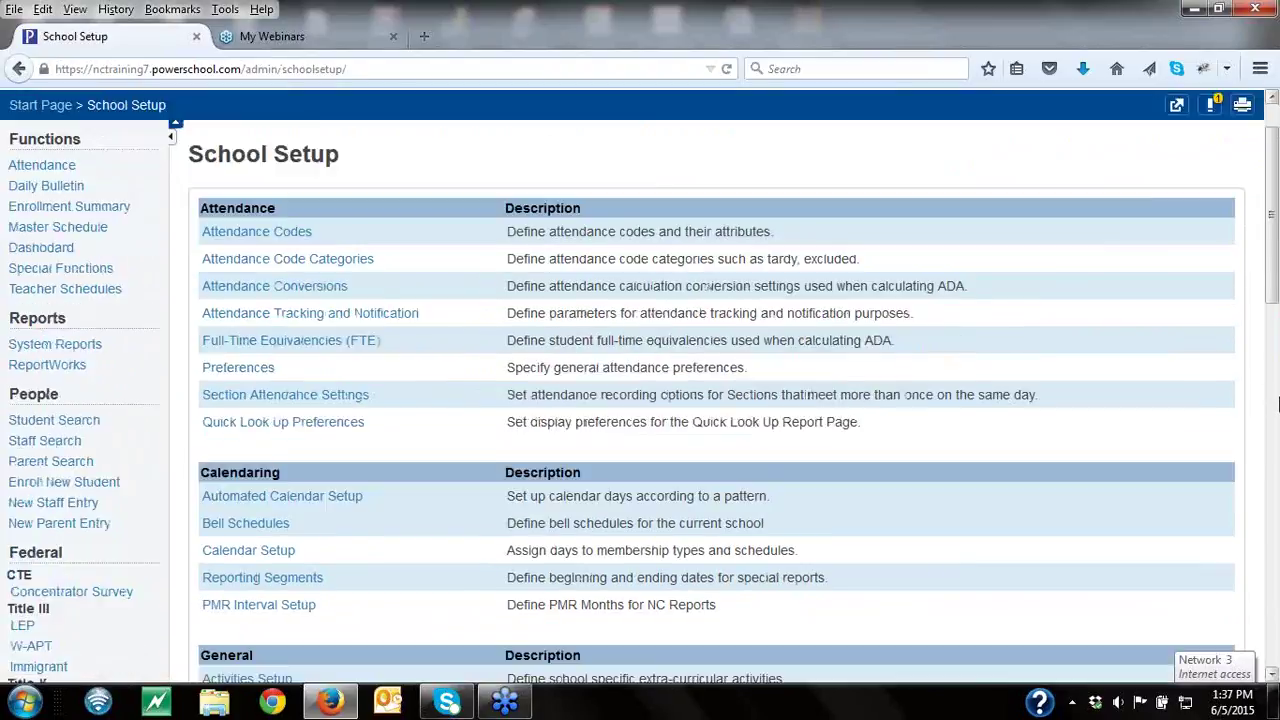
drag(1275, 424, 1276, 513)
click(212, 358)
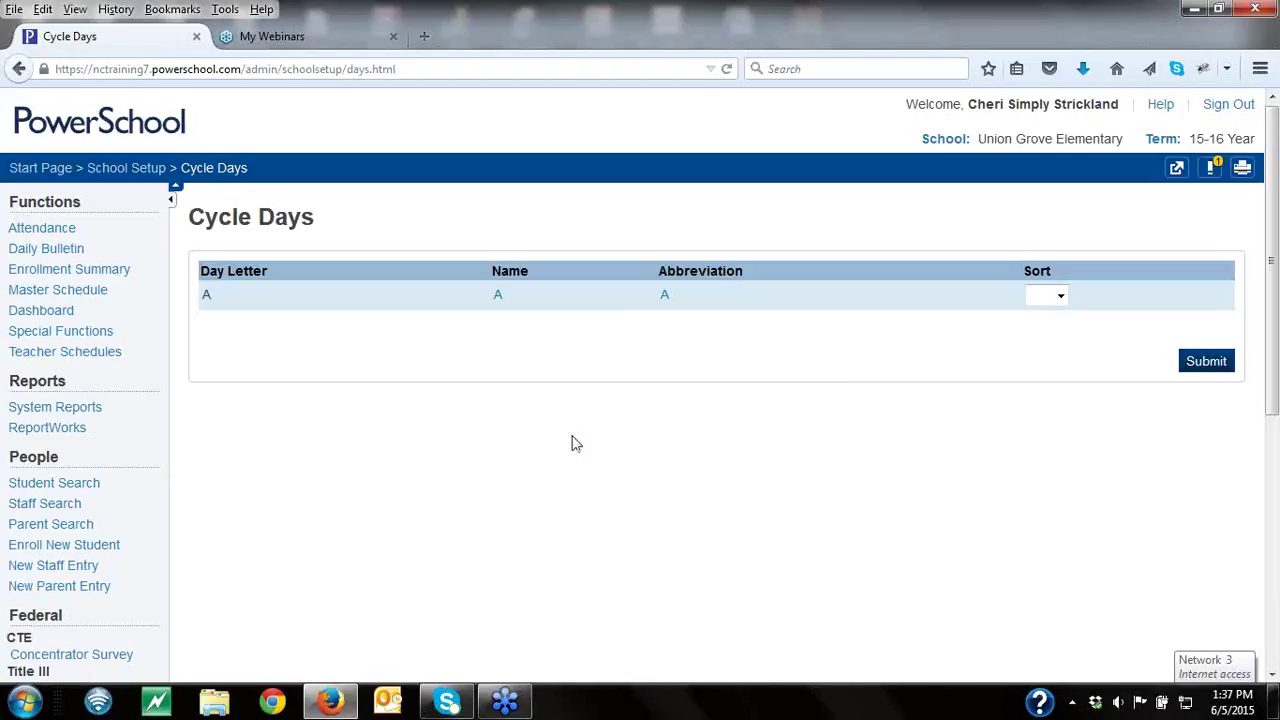
click(146, 170)
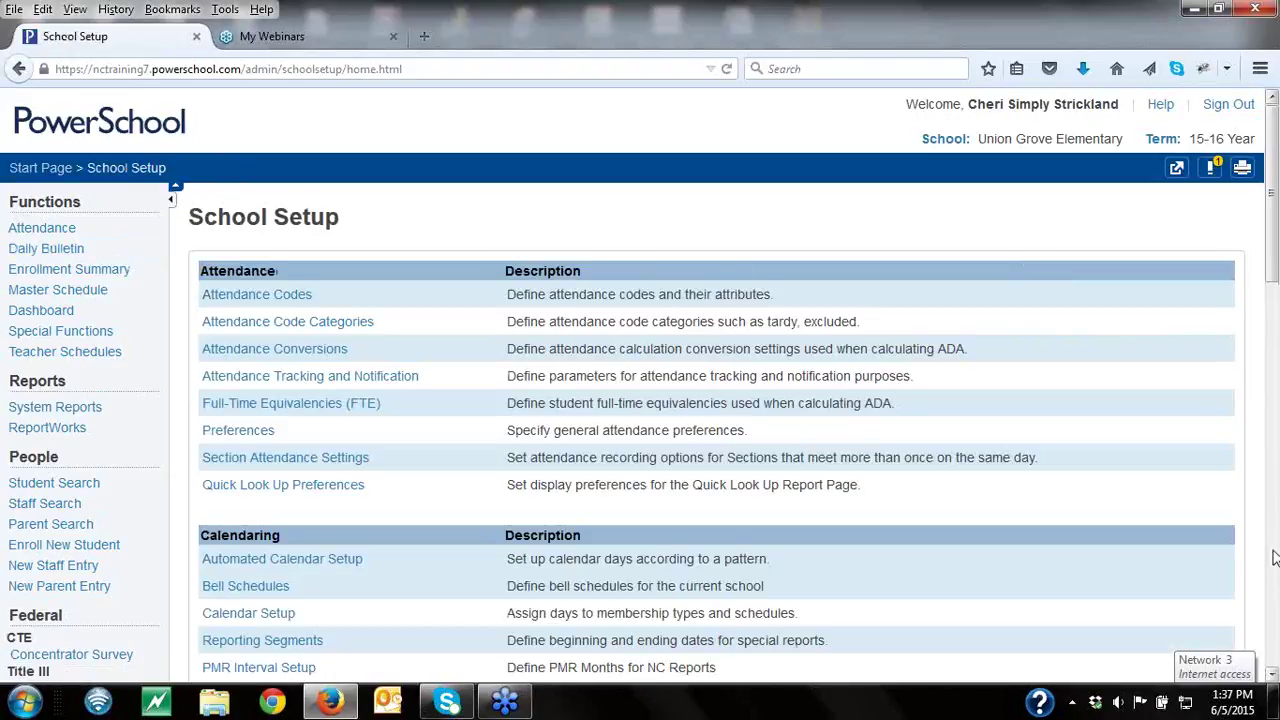
Step: Open the school's Periods setup, and set both the abbreviation and name of period 1 to 61
scroll(1273, 567, down, 10)
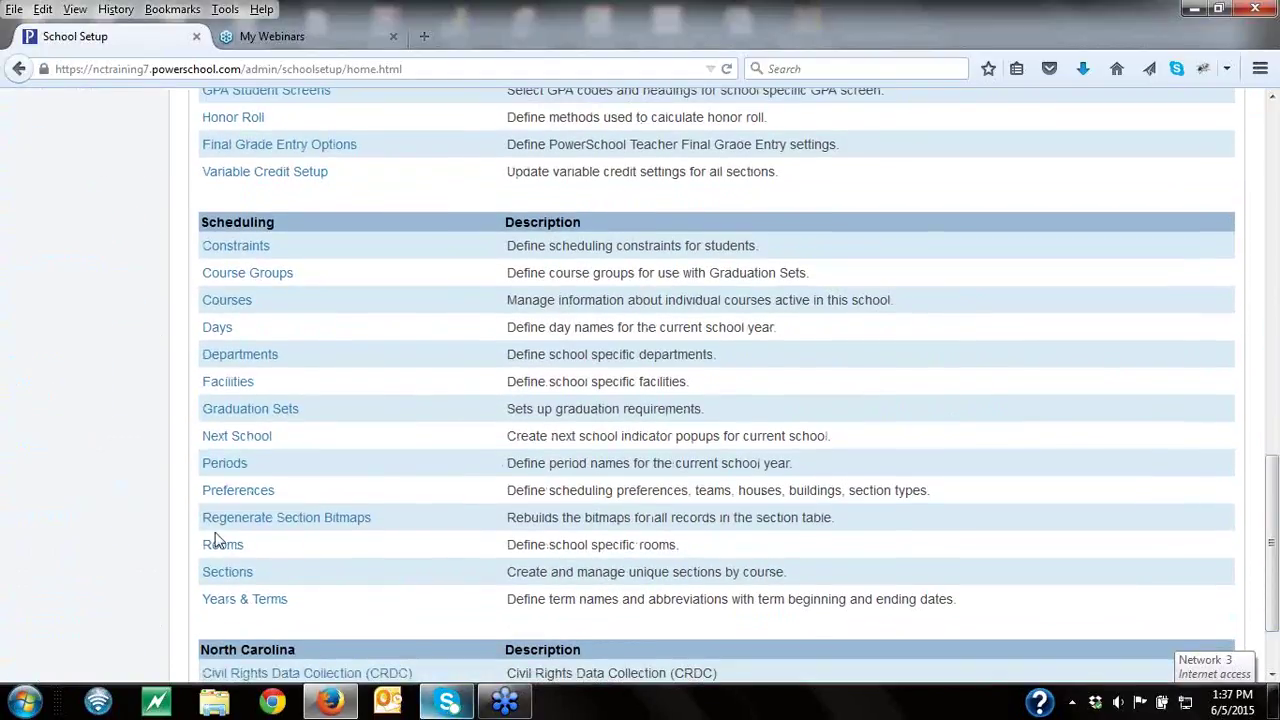
click(233, 472)
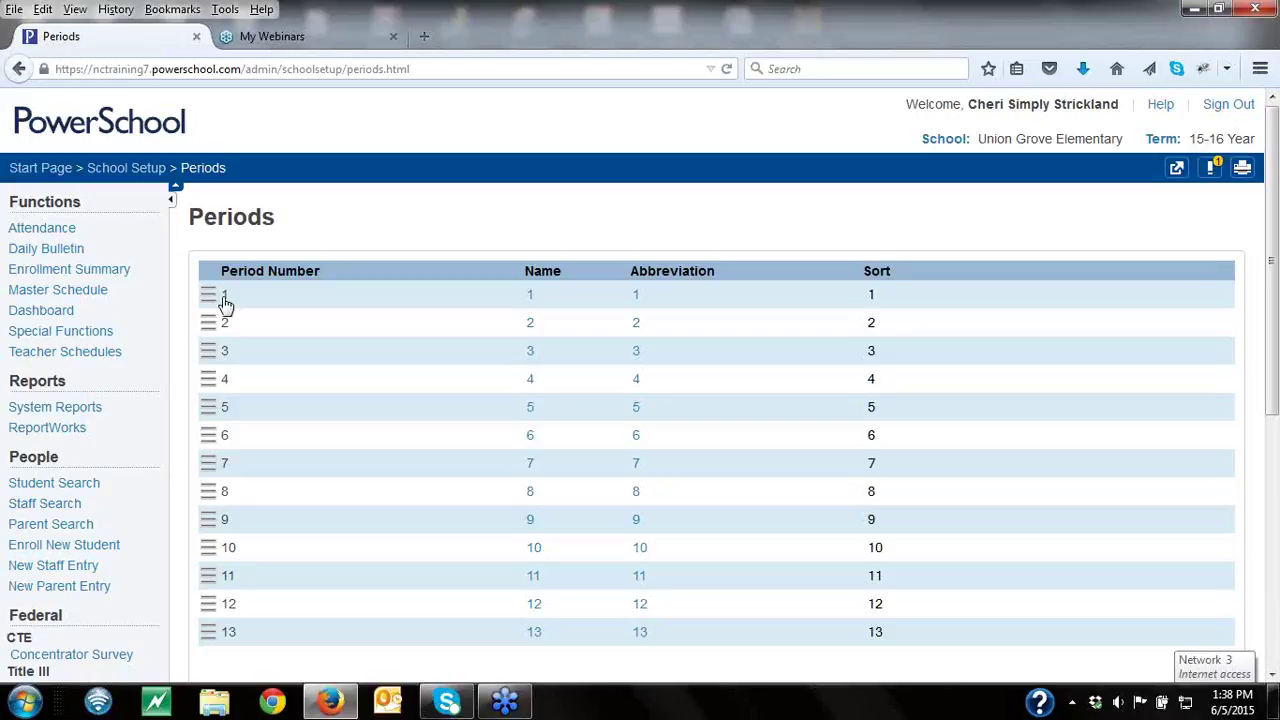
click(533, 292)
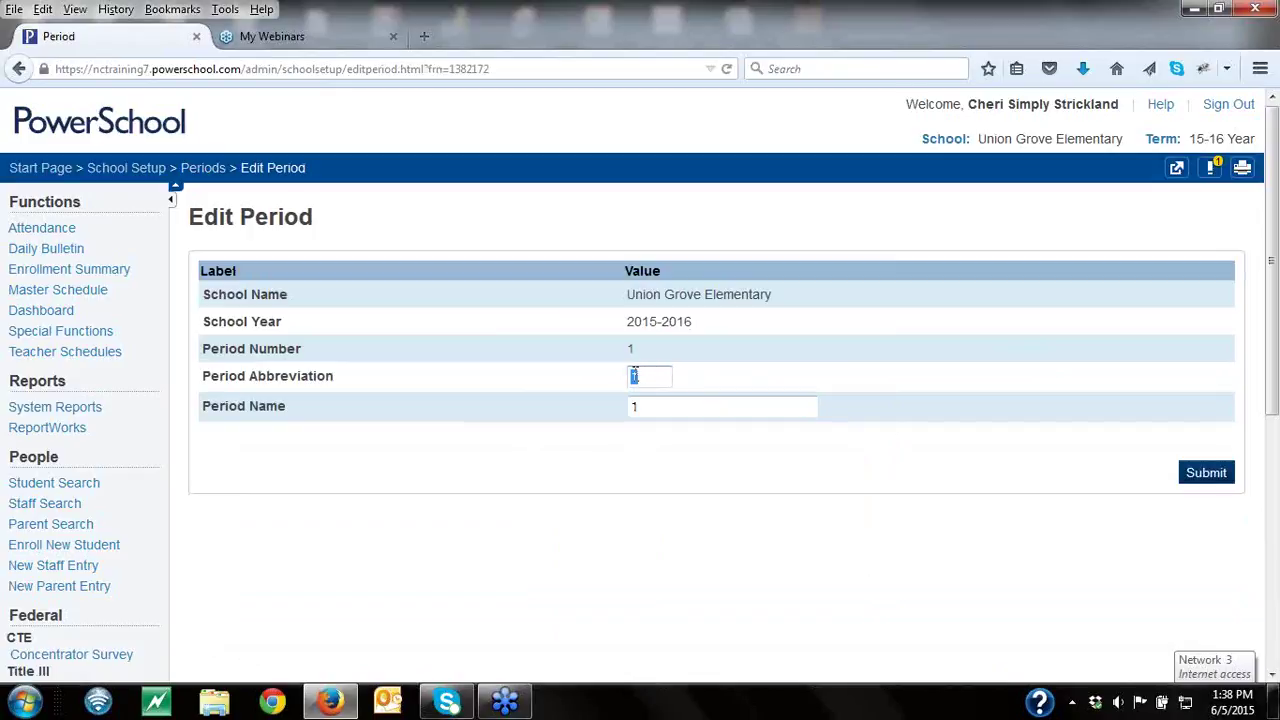
click(632, 374)
text(6)
click(632, 406)
text(61)
click(1193, 482)
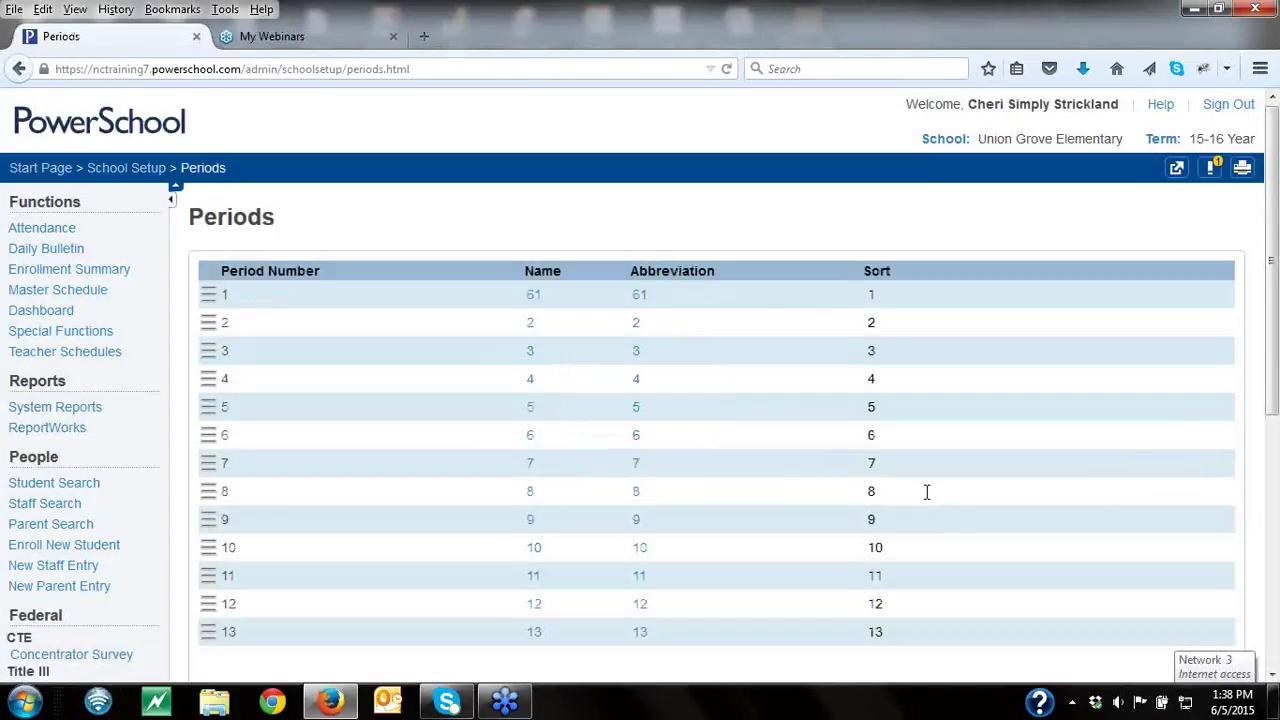
Step: Set both the abbreviation and name of period 2 to 62, and submit the change
click(530, 330)
click(634, 376)
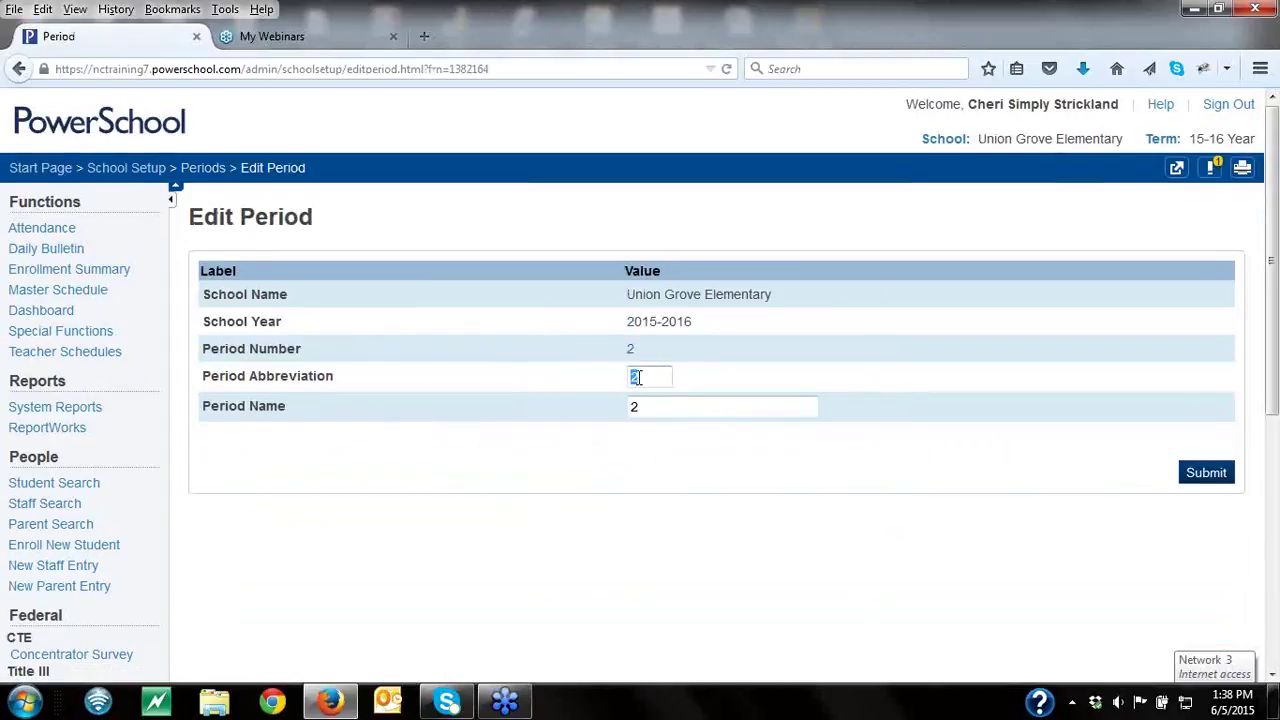
text(6)
click(632, 407)
text(6)
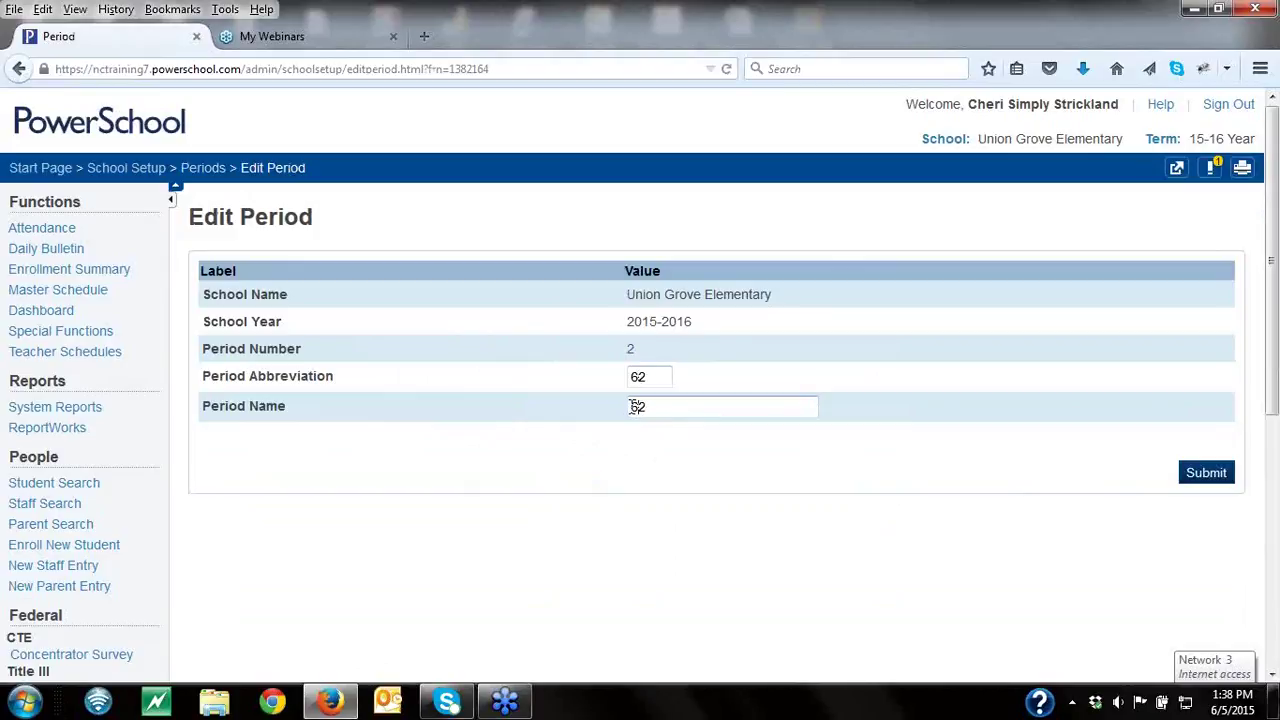
click(1203, 482)
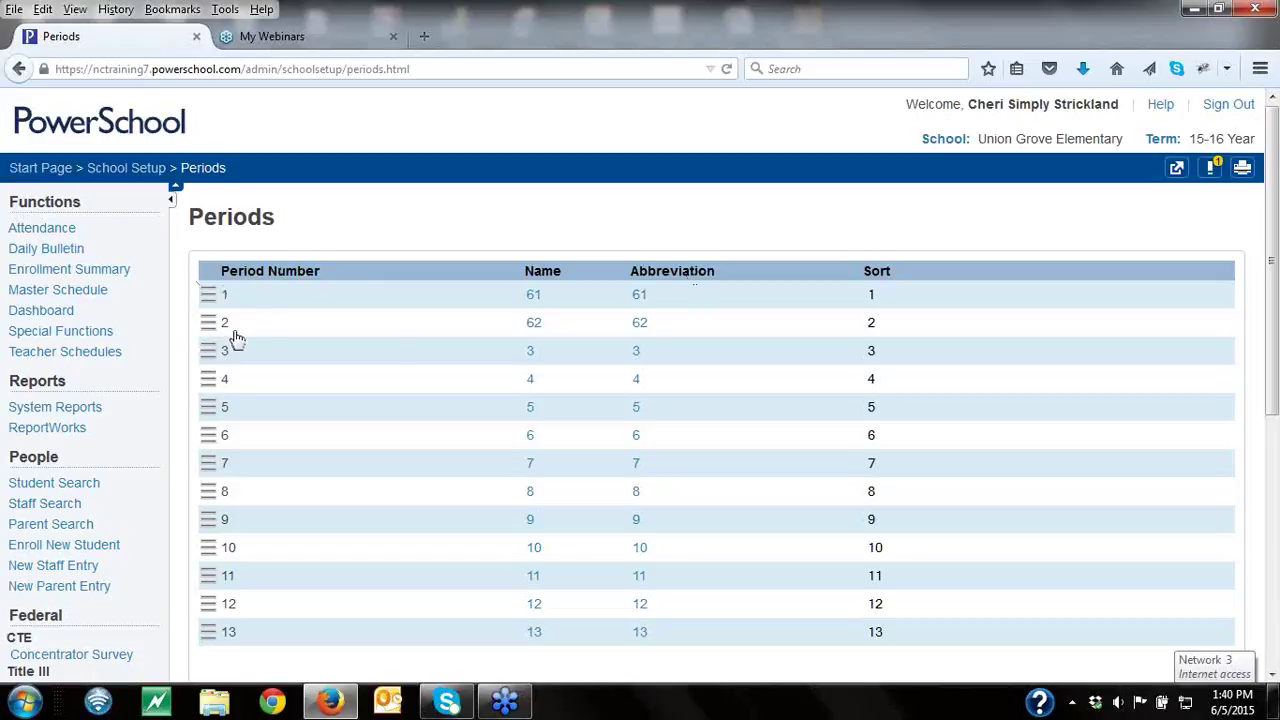
Step: Move period 13 to the first place in the sort order, and move it back to the end
scroll(1274, 410, down, 1)
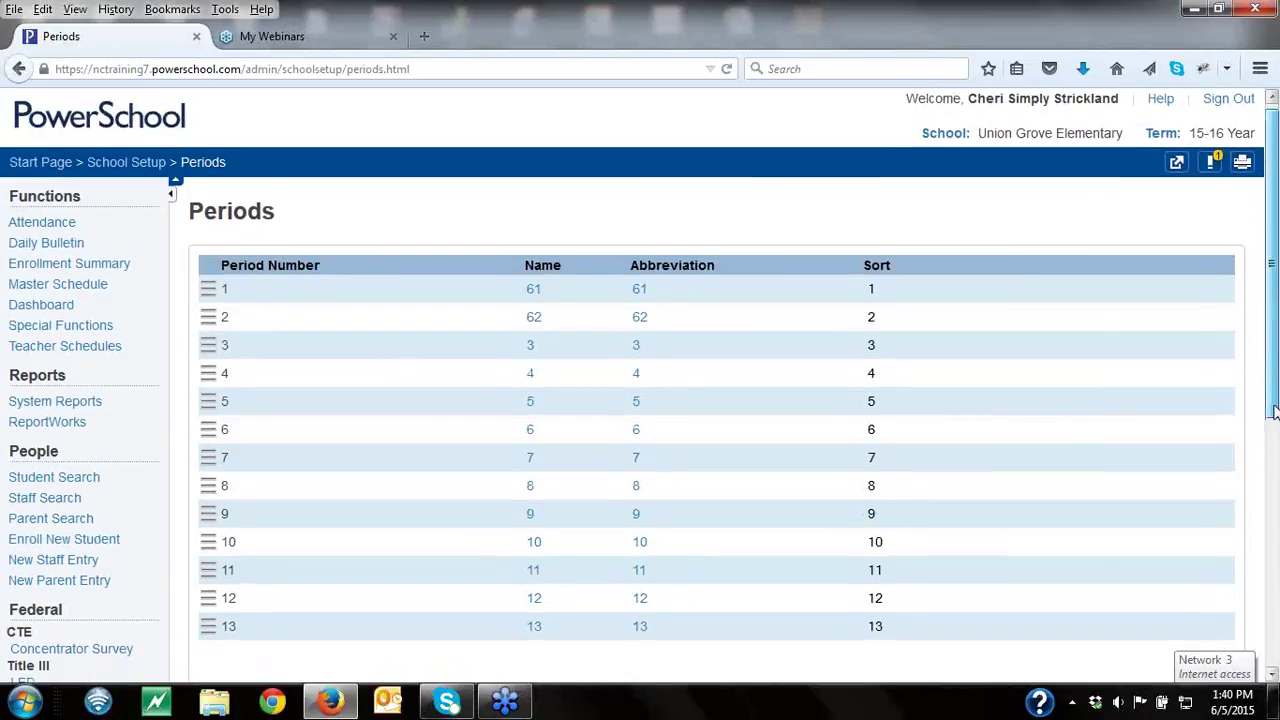
scroll(1274, 410, down, 1)
drag(207, 580, 209, 240)
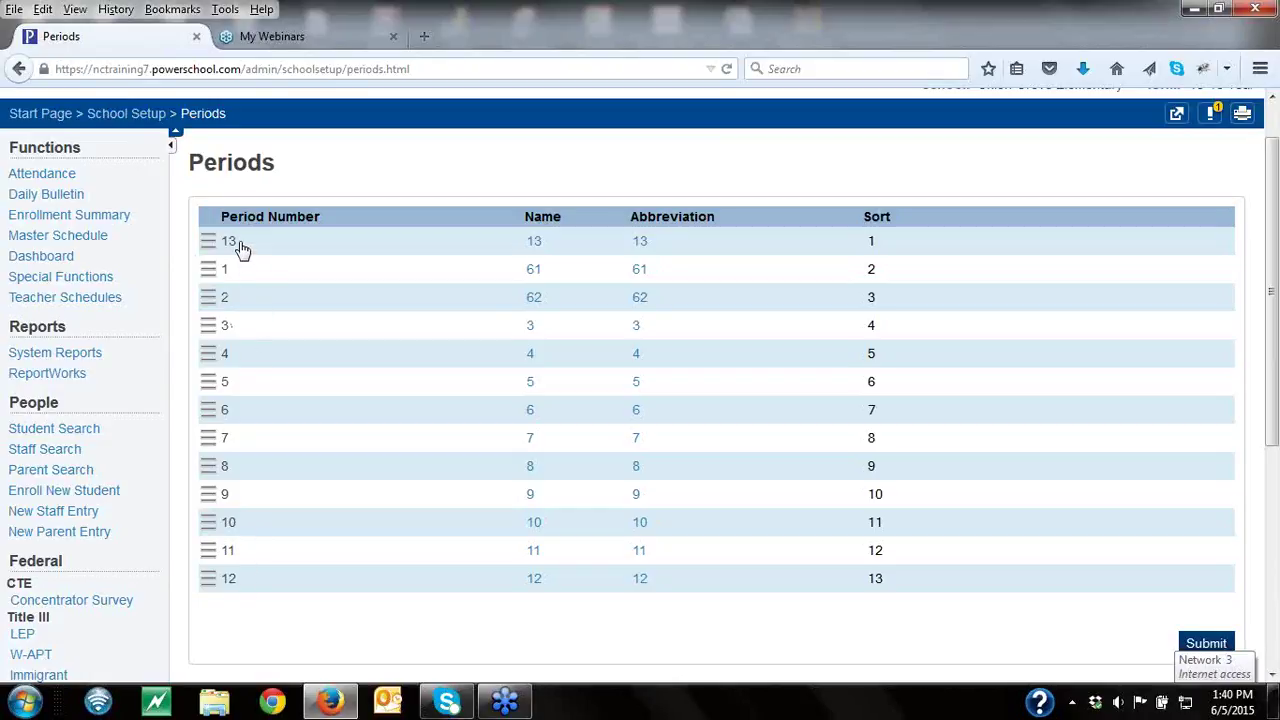
drag(206, 242, 205, 590)
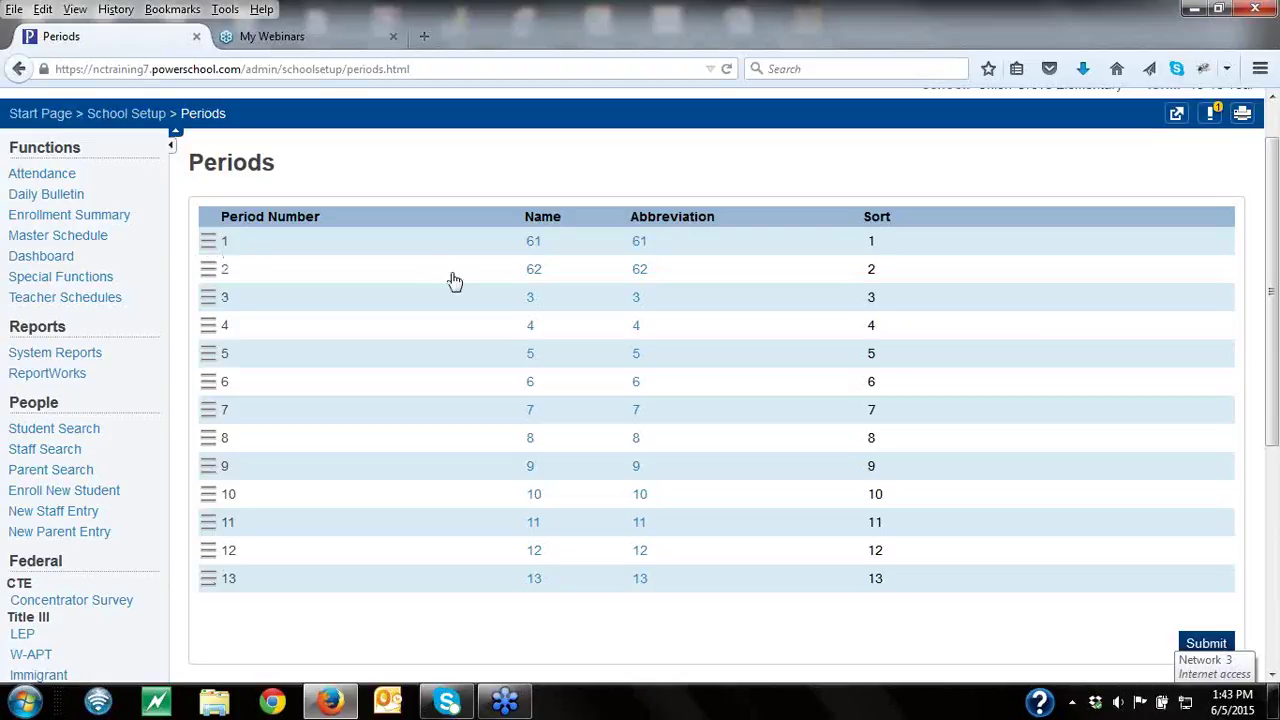
Step: Restore the abbreviation and name of period 1 to 1, and submit the change
click(535, 246)
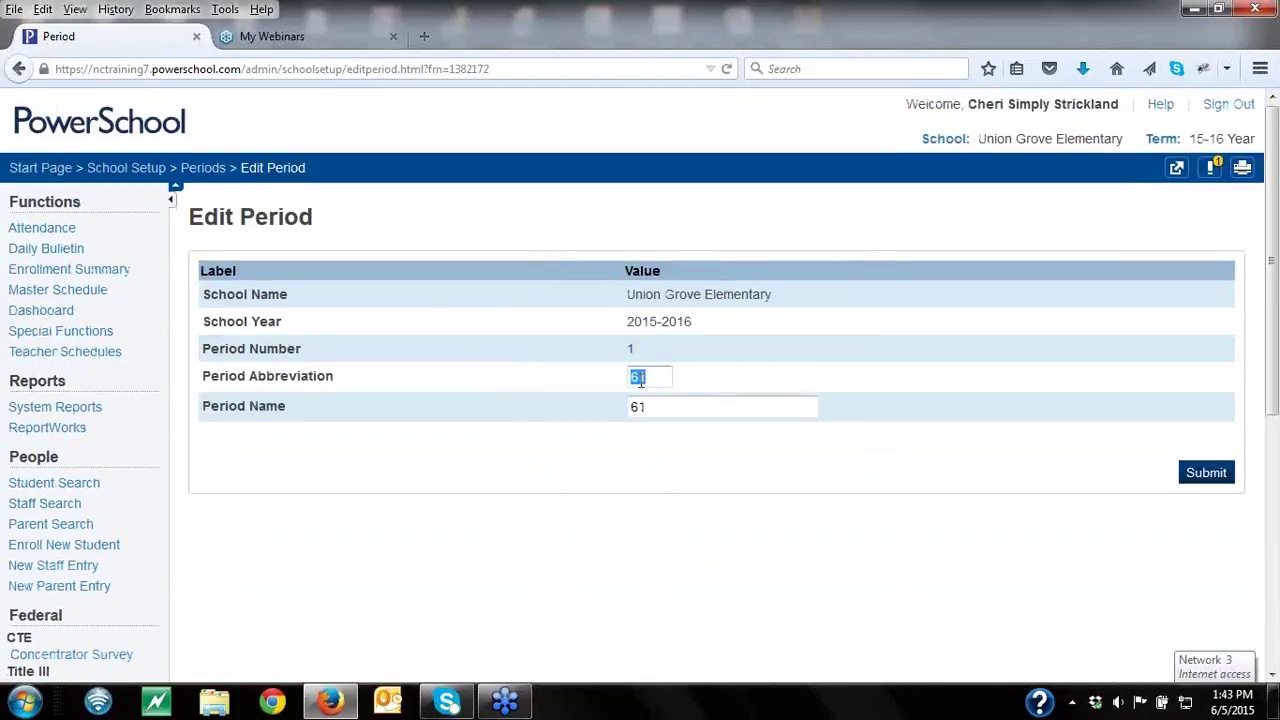
click(640, 378)
key(BackSpace)
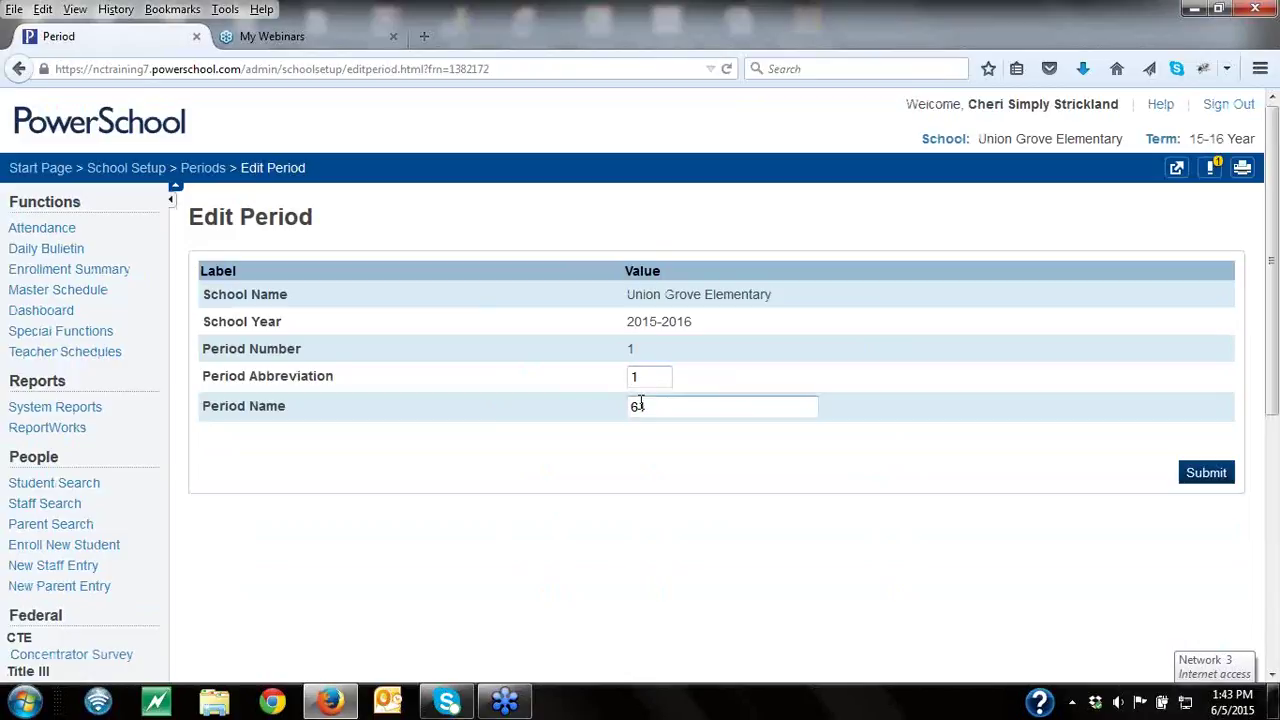
click(637, 408)
key(BackSpace)
click(1190, 479)
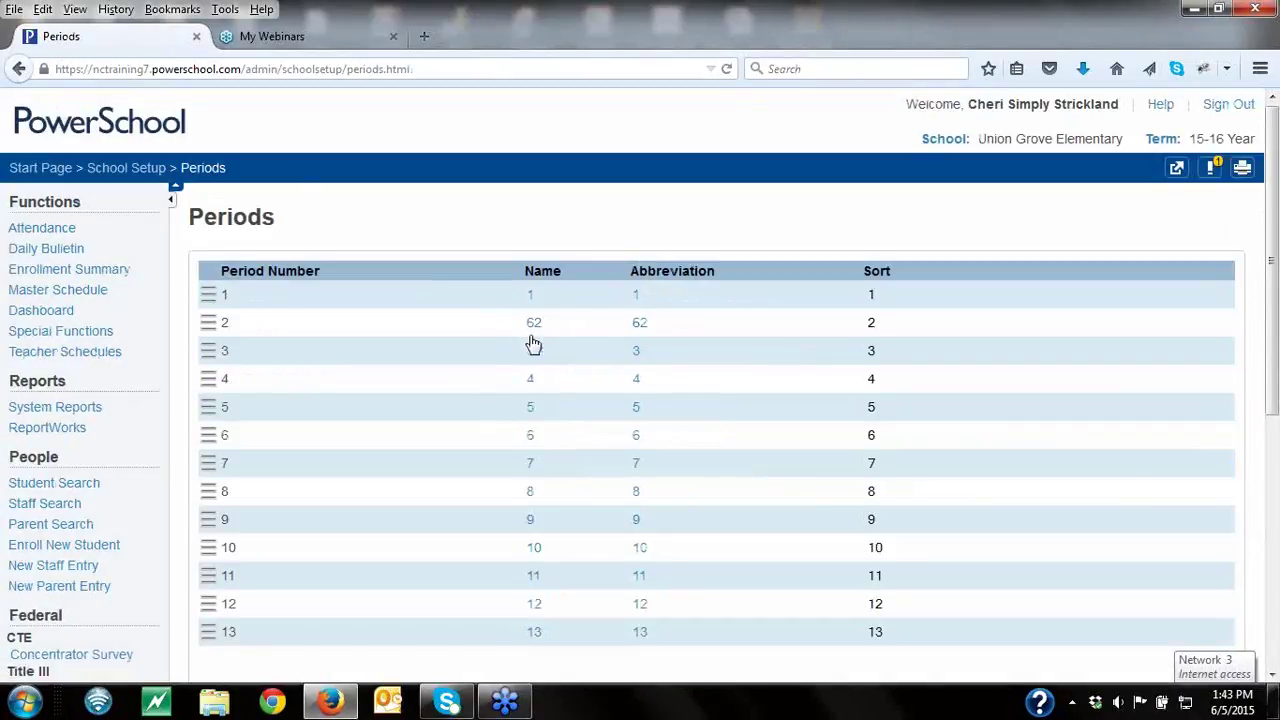
Step: Restore the abbreviation and name of period 2 to 2, and submit the change
click(535, 326)
text(2)
click(636, 408)
key(BackSpace)
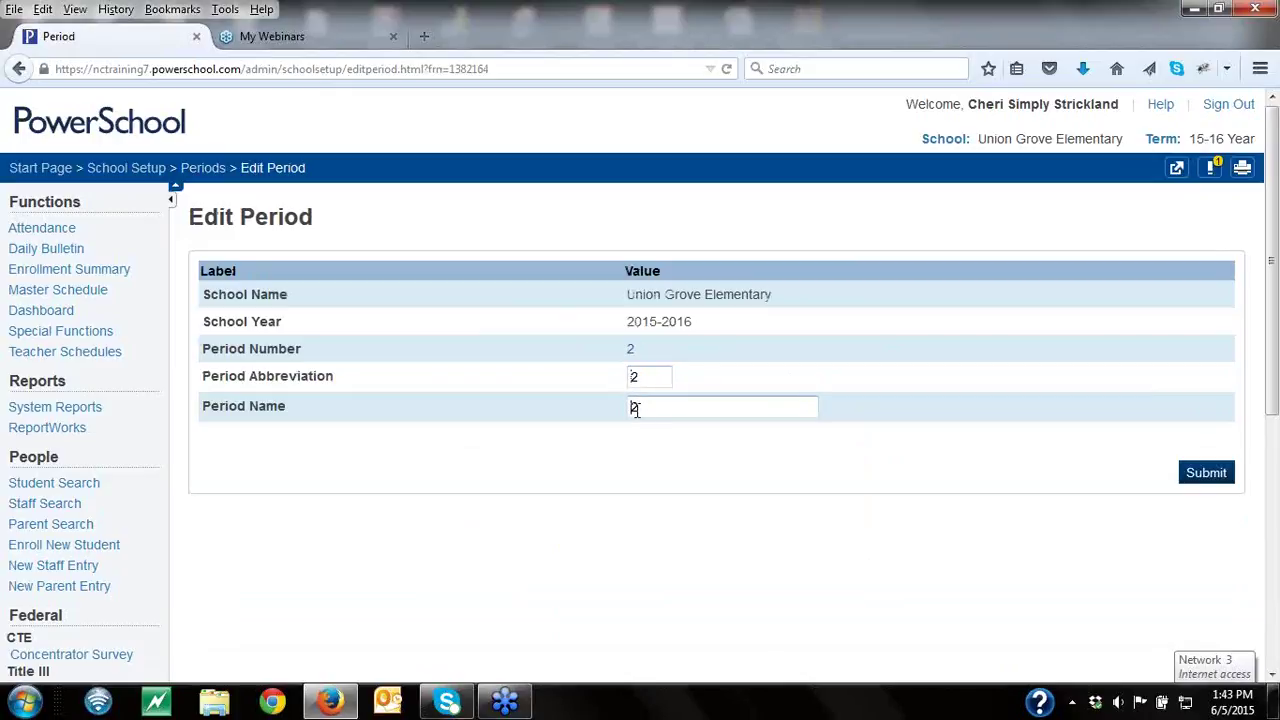
click(1206, 474)
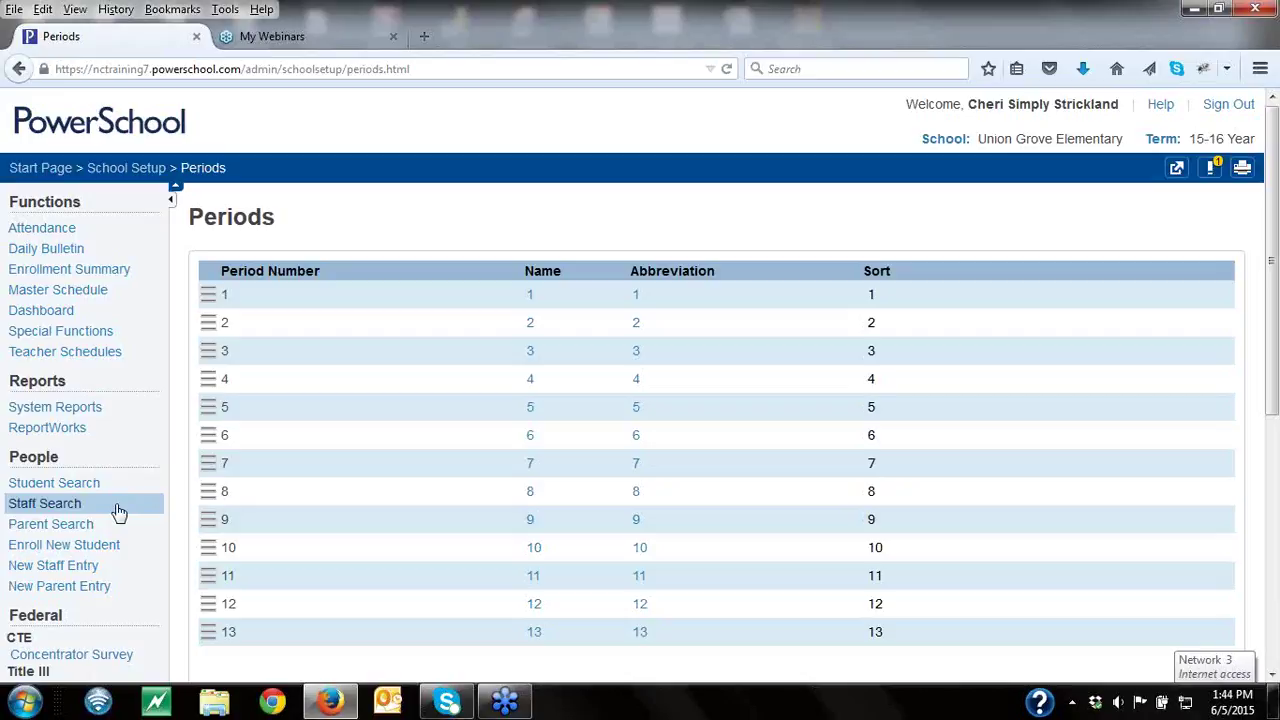
Step: Open the school's Courses list from the scheduling section of School Setup and review the listed courses
scroll(1276, 378, down, 2)
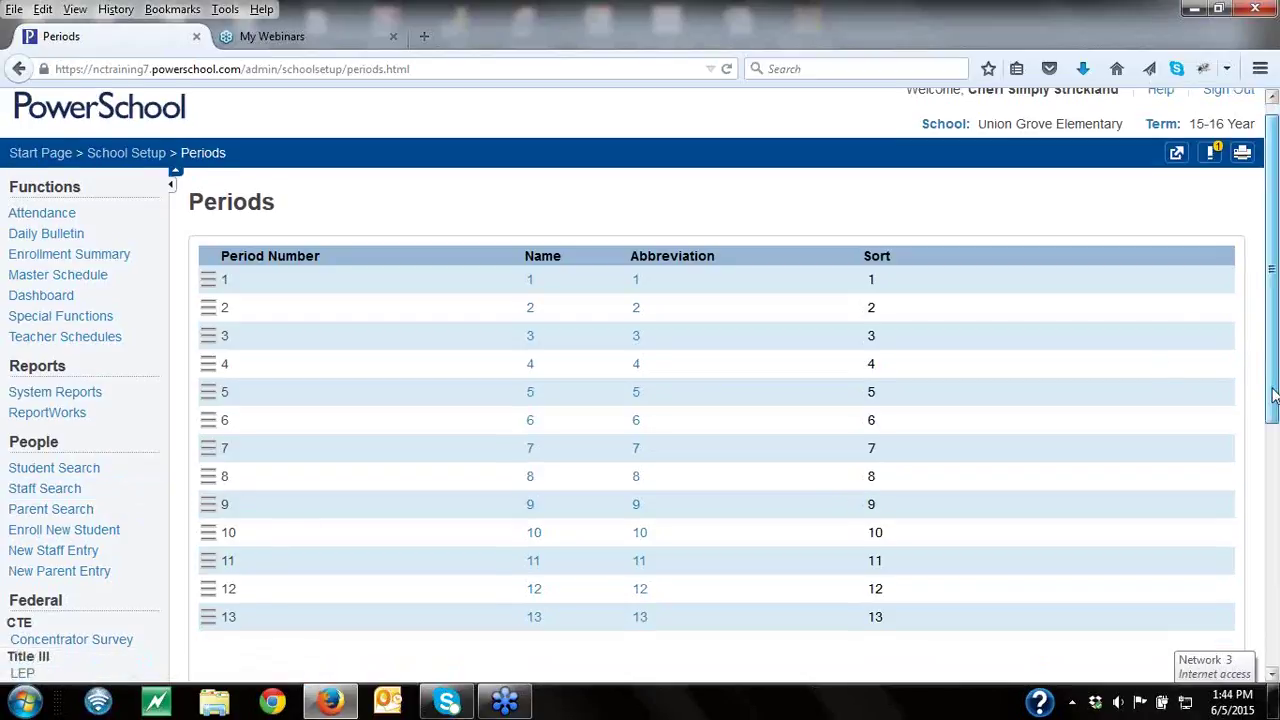
scroll(1273, 450, down, 4)
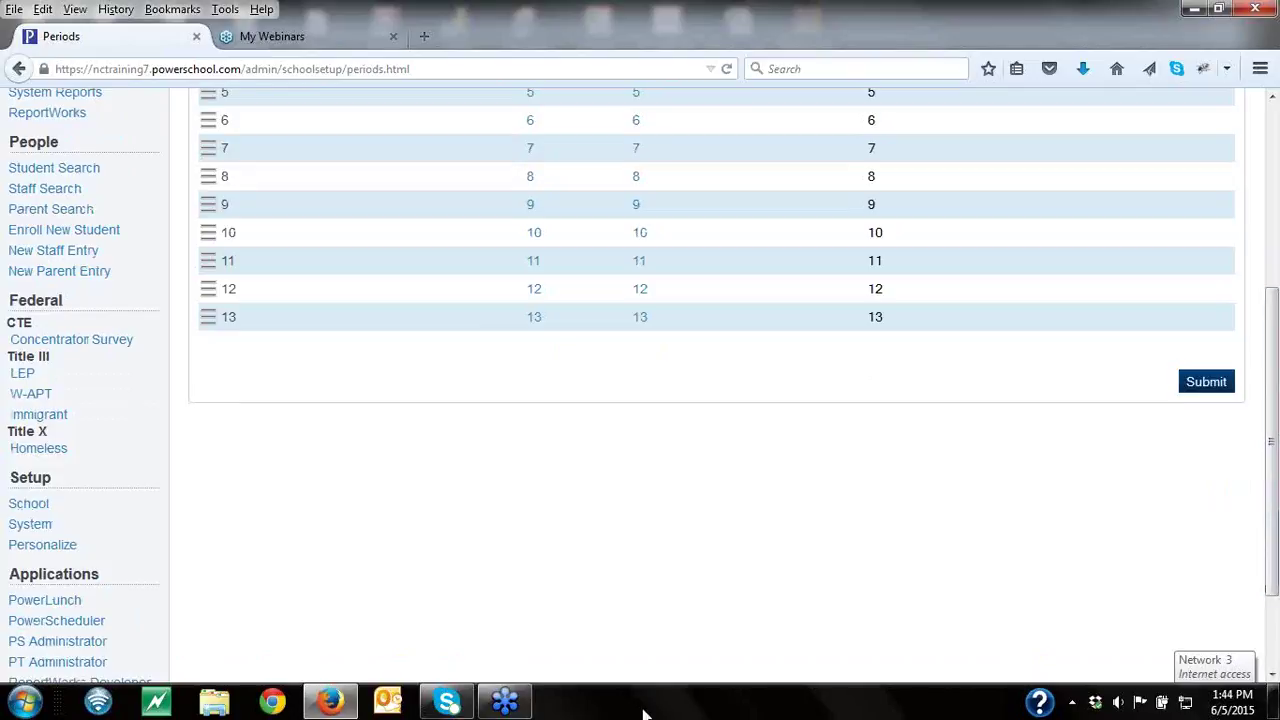
click(30, 505)
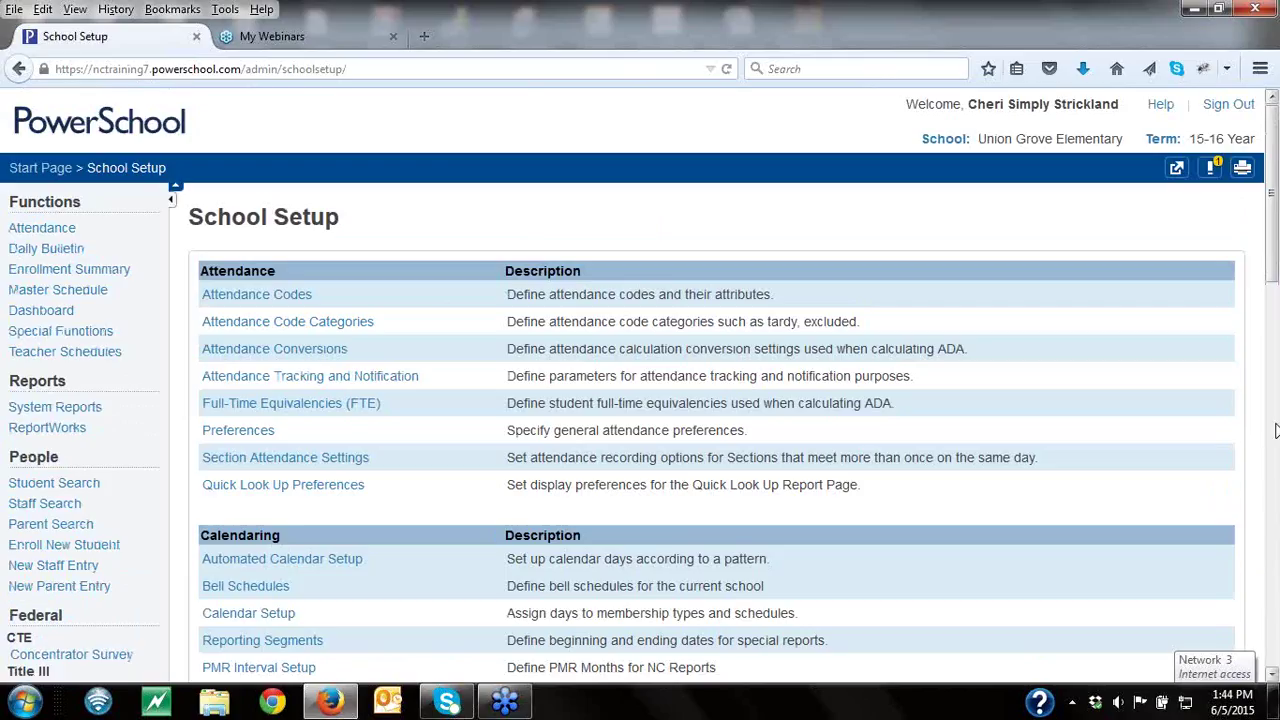
click(1273, 440)
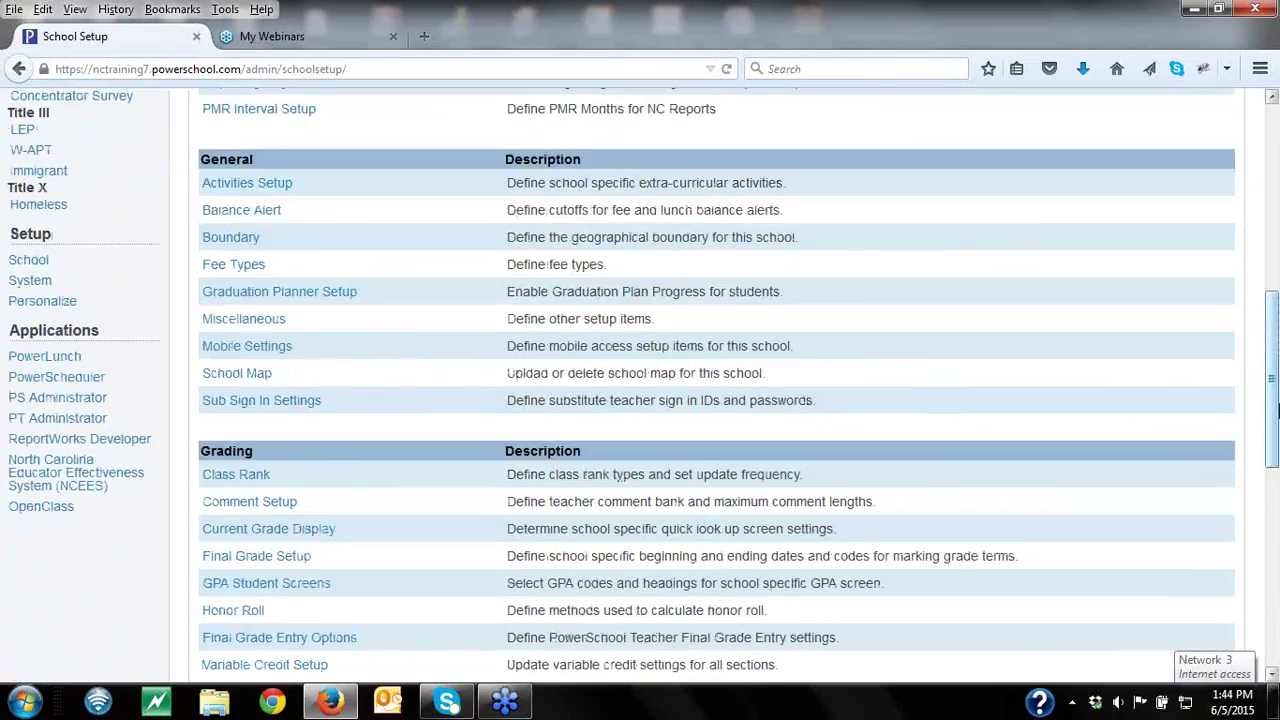
click(1274, 590)
scroll(1276, 590, down, 2)
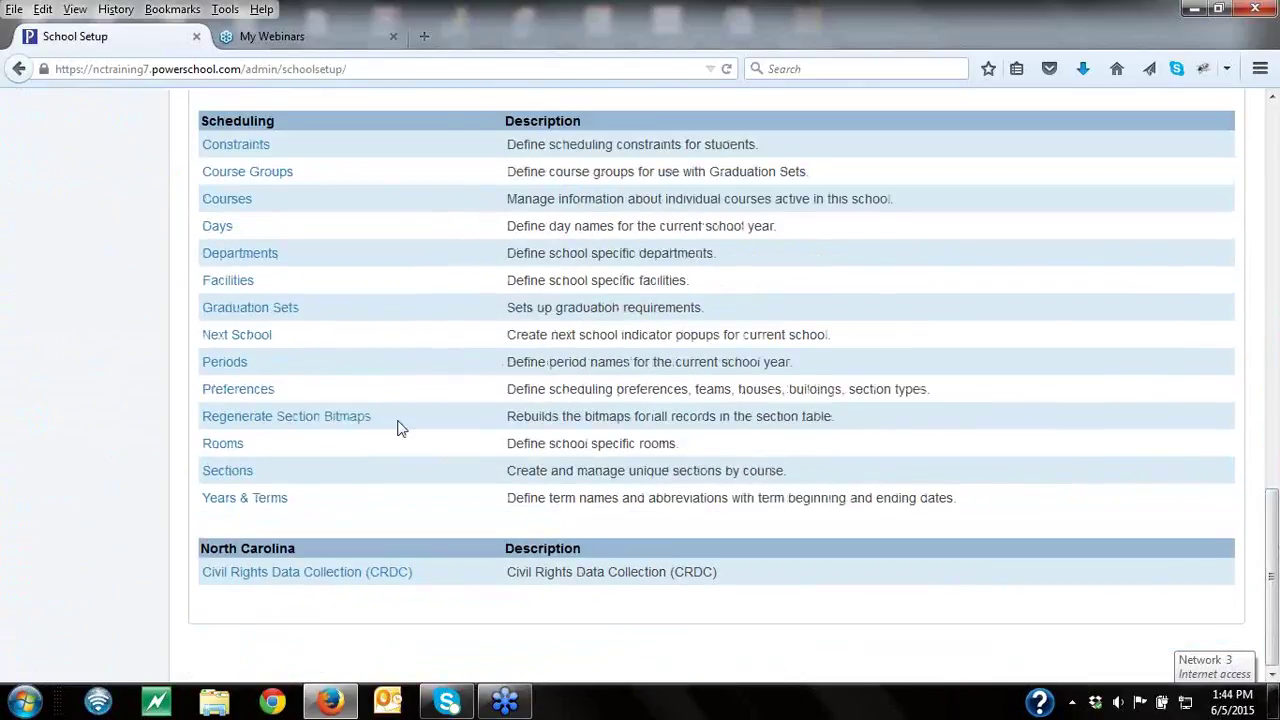
click(230, 212)
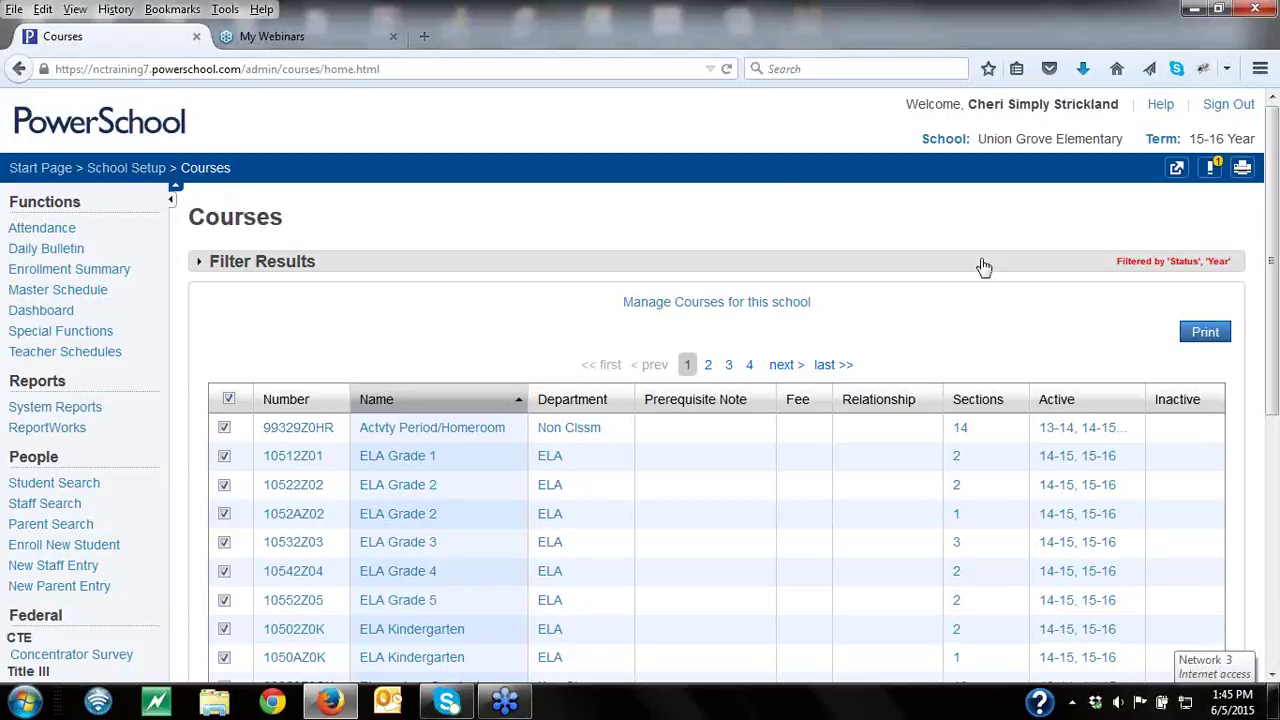
drag(1274, 400, 1274, 608)
scroll(1274, 608, up, 5)
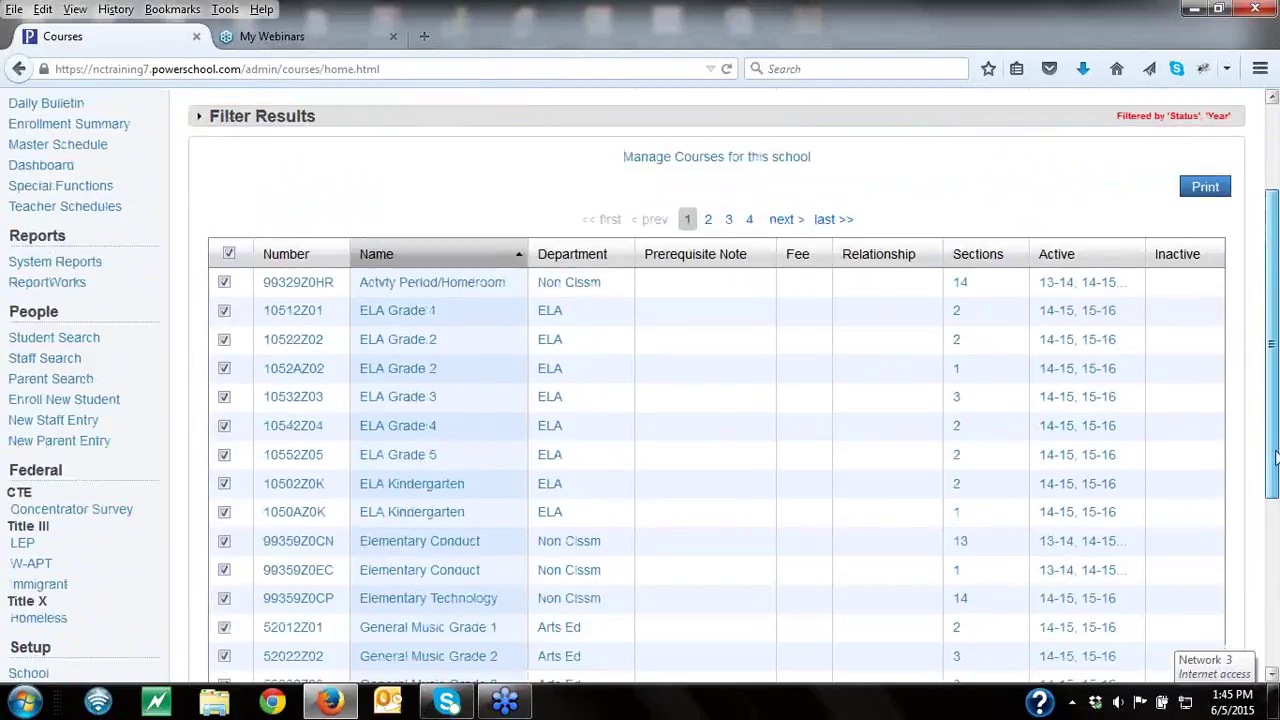
Step: Open course management for this school and review the unavailable and available courses for 2015-2016
click(750, 312)
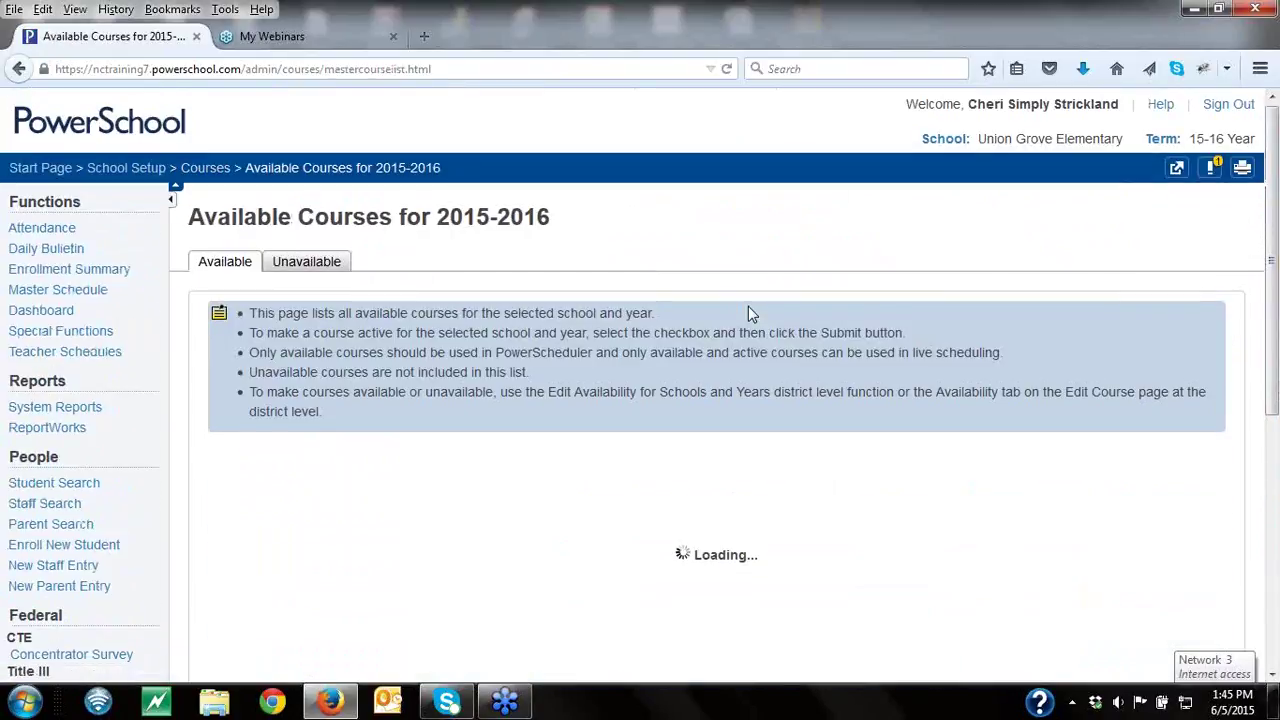
click(297, 268)
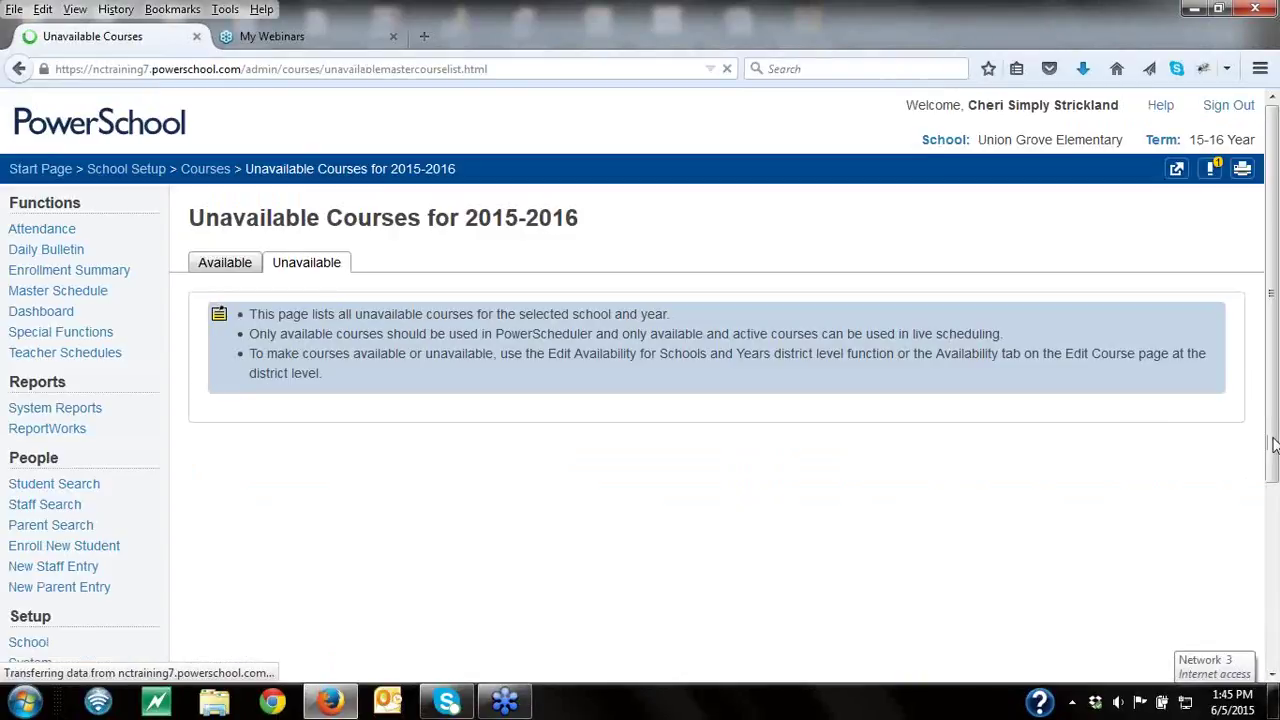
click(1274, 533)
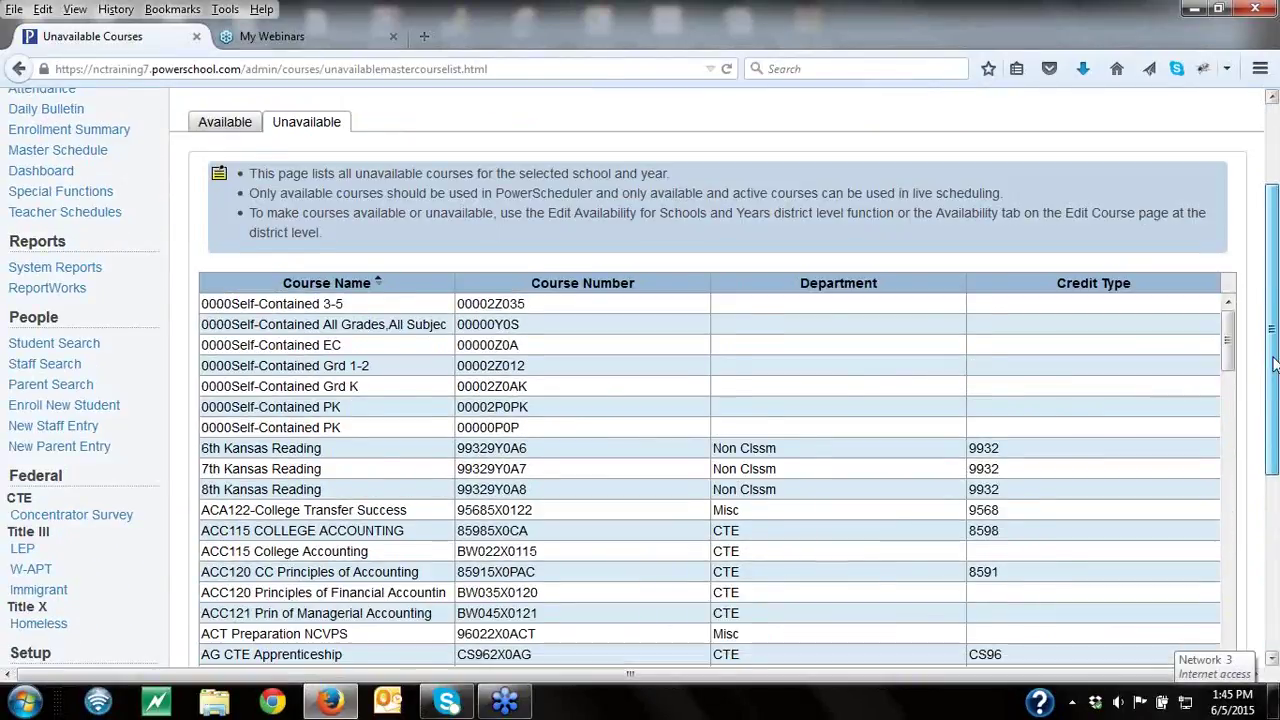
click(1270, 583)
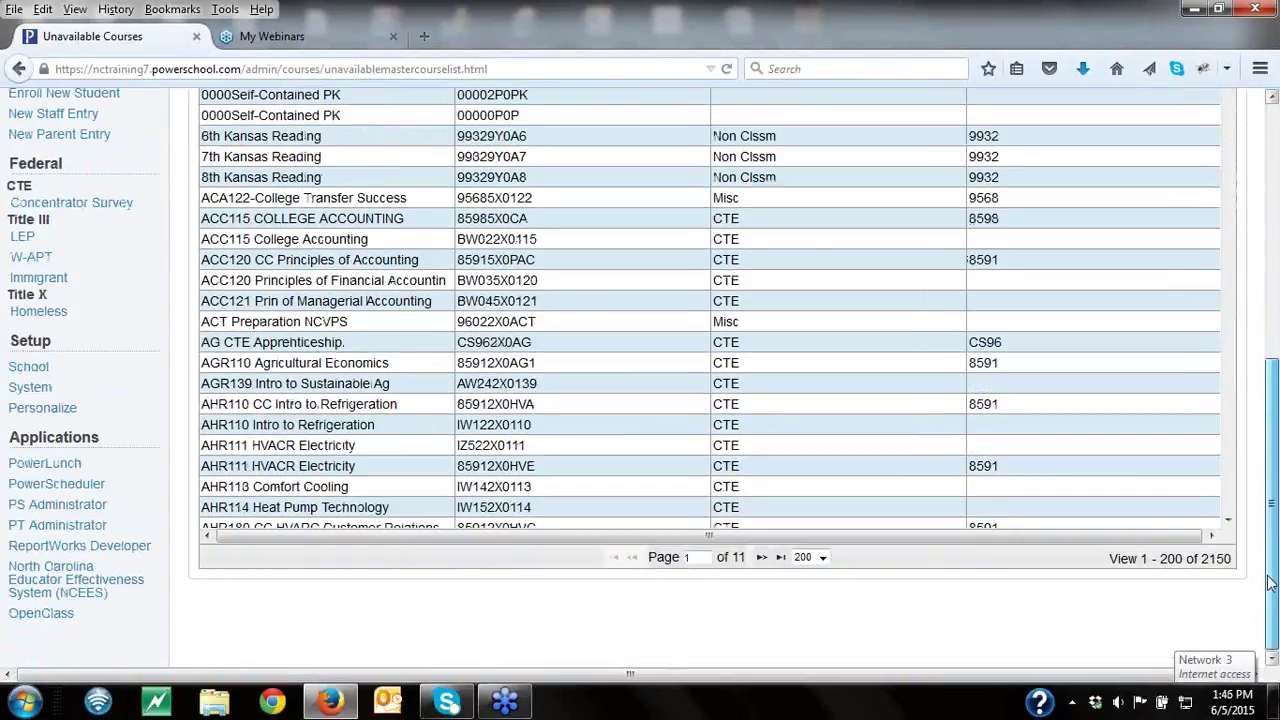
scroll(1270, 583, up, 6)
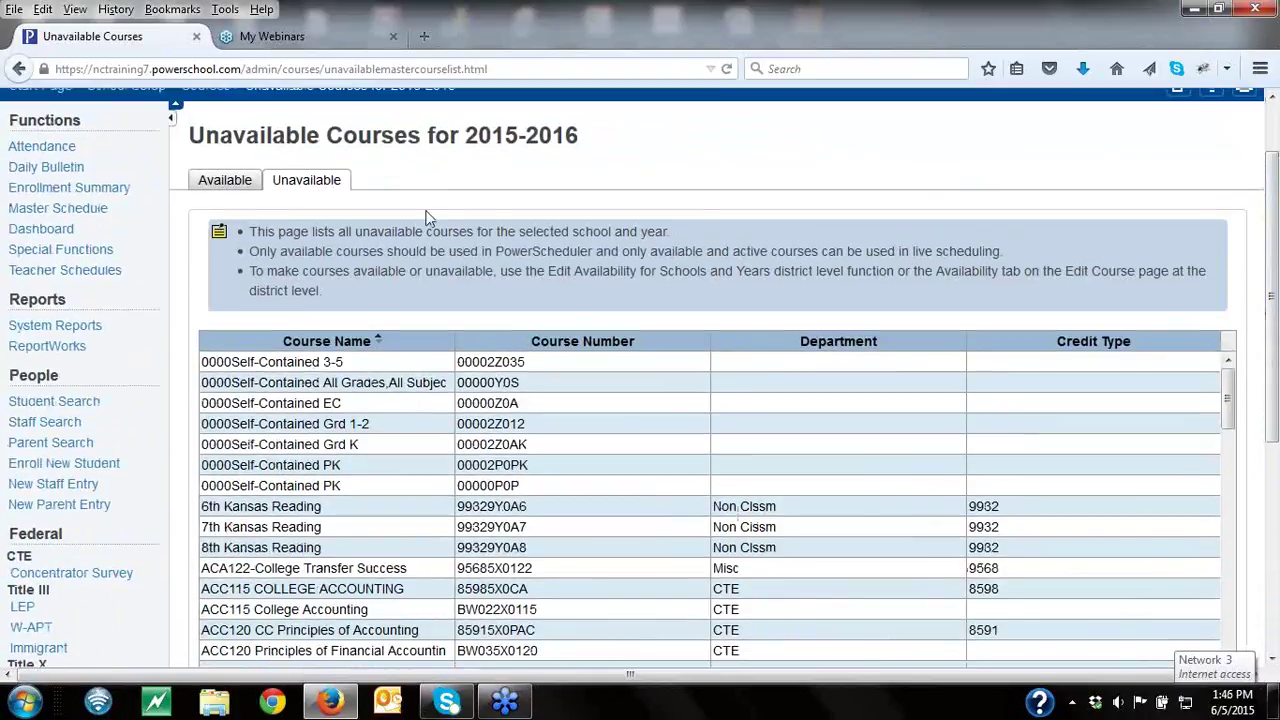
click(225, 181)
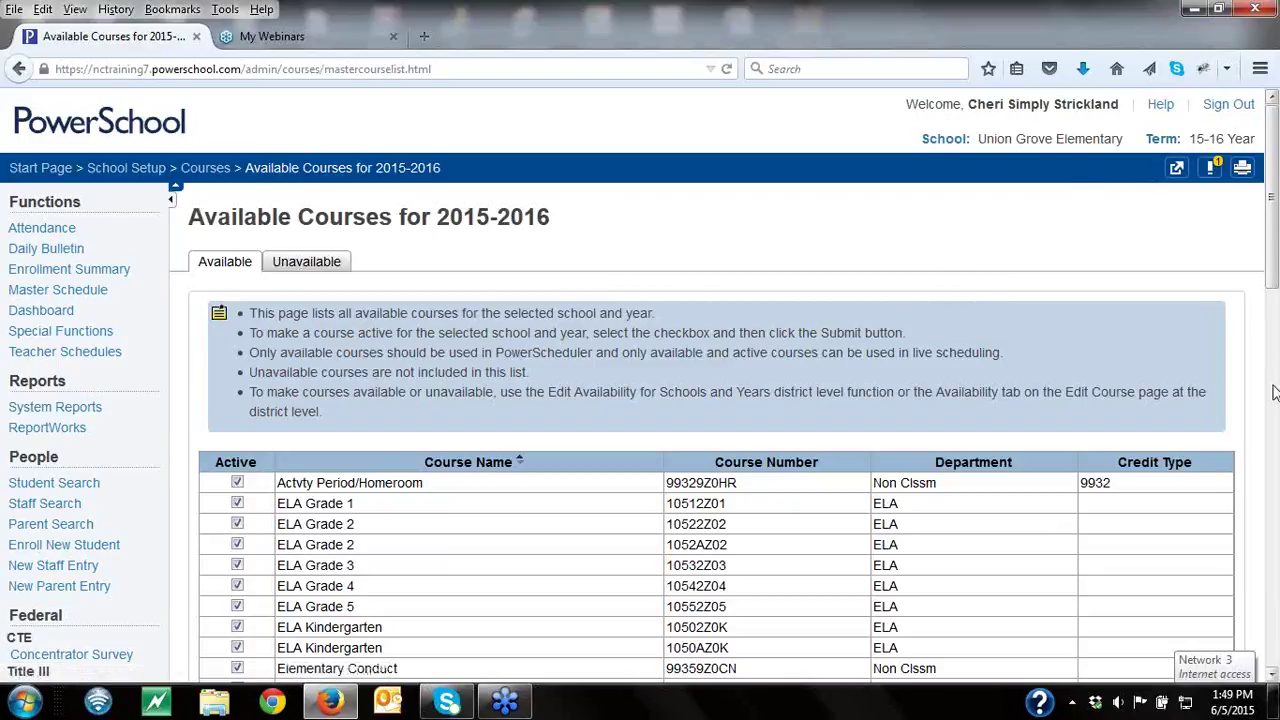
scroll(1275, 393, down, 10)
Step: Return to School Setup and open the Regular Day bell schedule's period items for editing
click(60, 264)
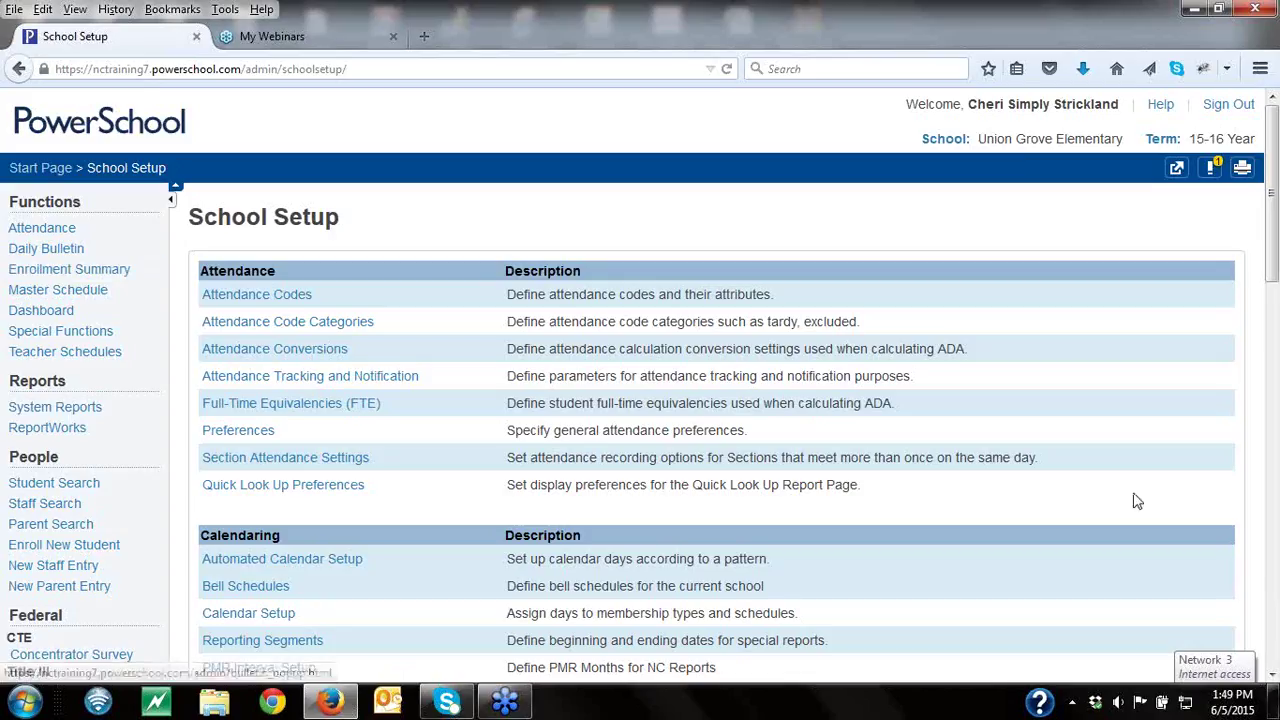
scroll(1272, 675, down, 5)
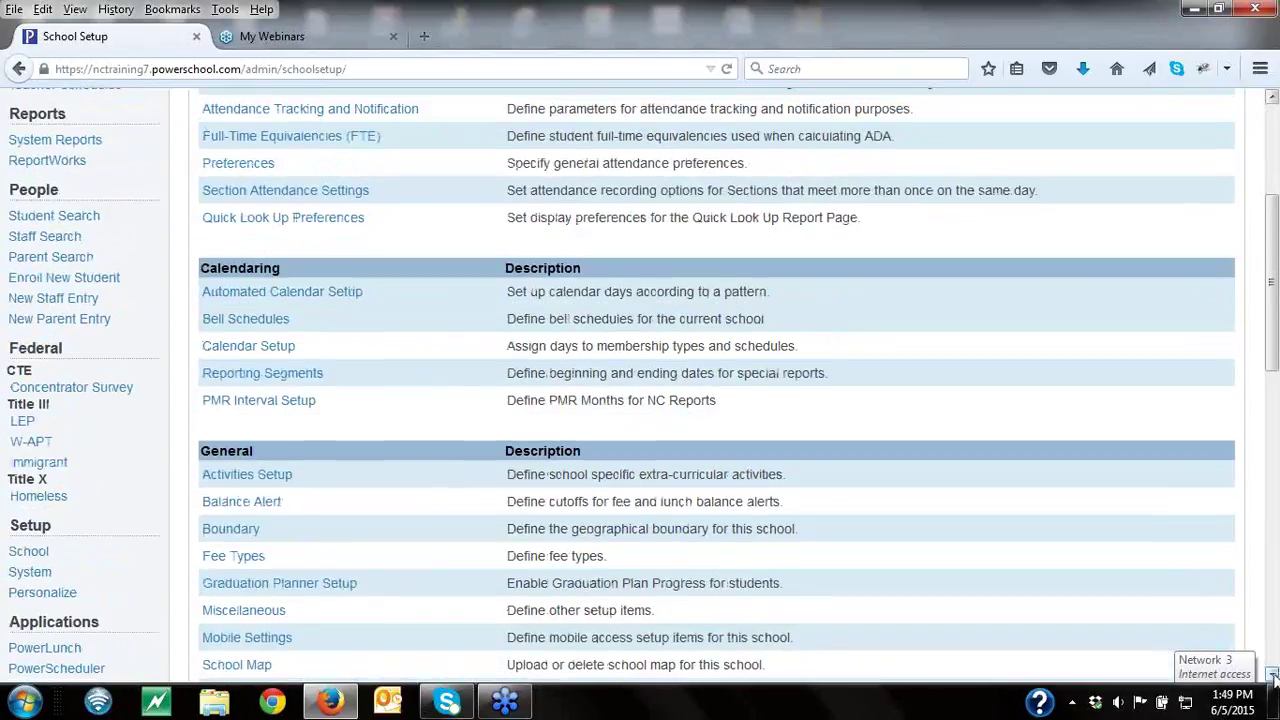
scroll(1272, 675, down, 1)
scroll(1272, 675, down, 9)
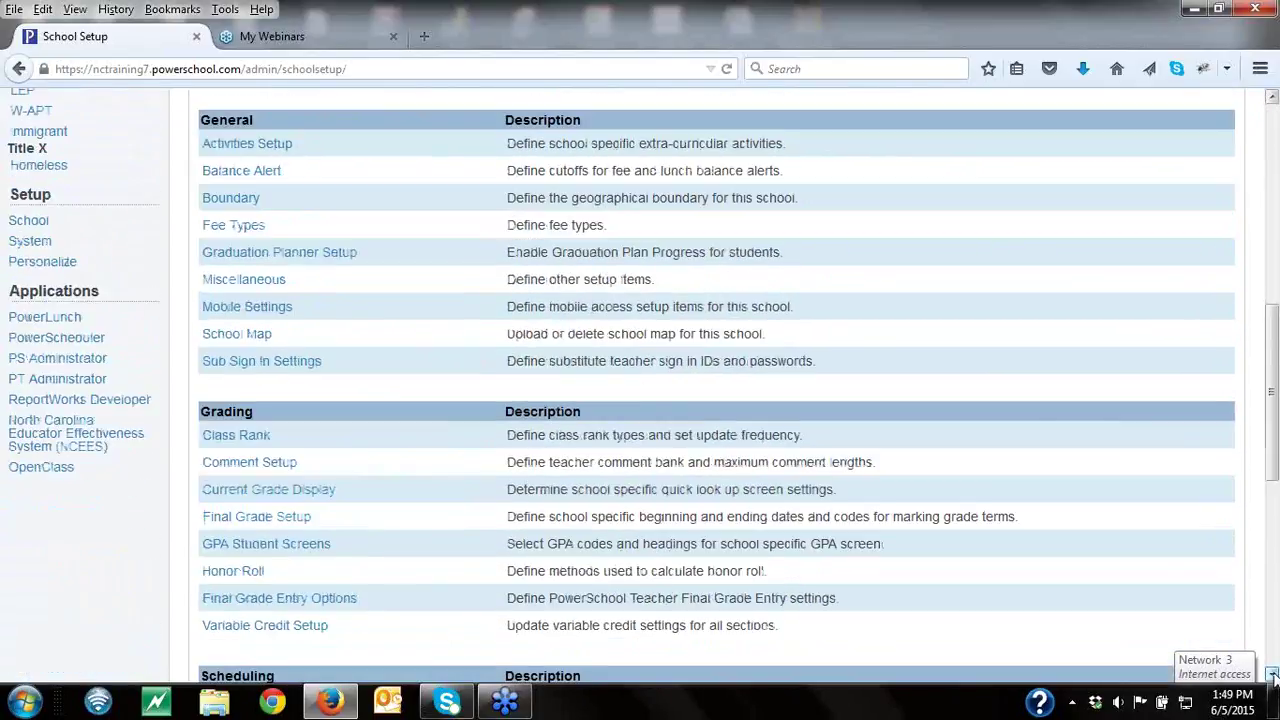
scroll(1272, 675, down, 3)
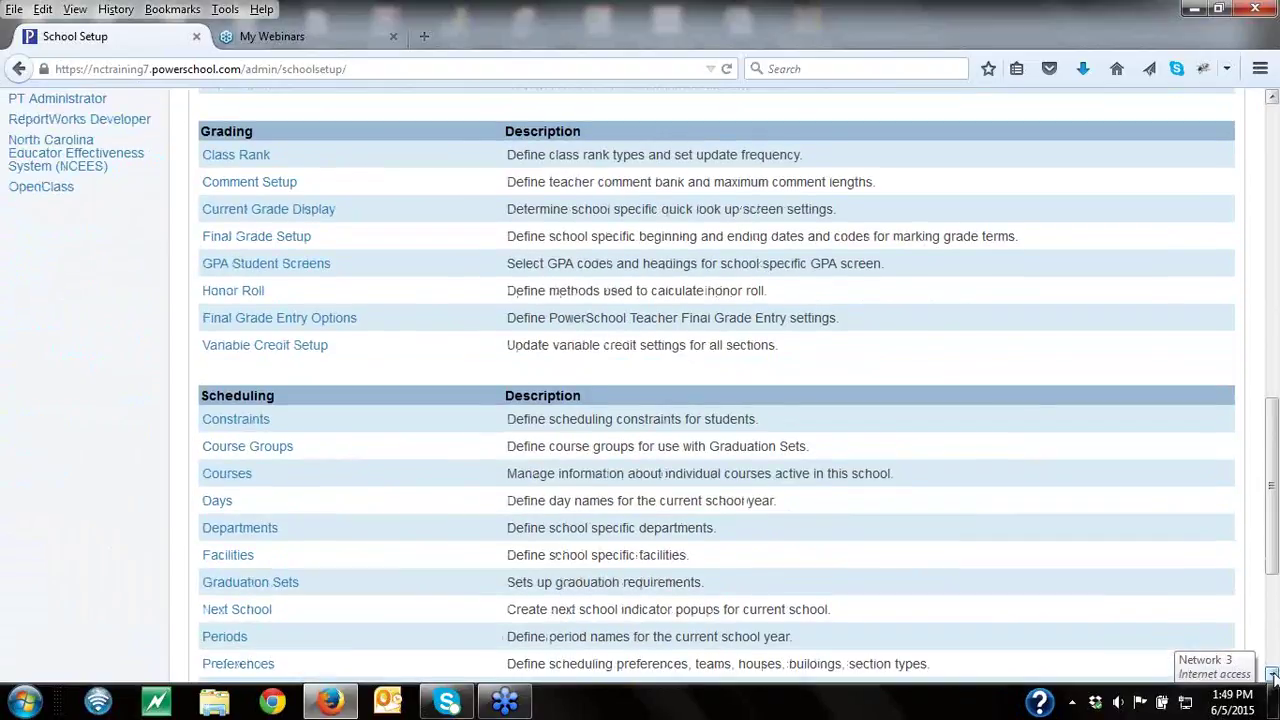
scroll(1274, 585, down, 2)
drag(1274, 585, 1276, 345)
click(237, 247)
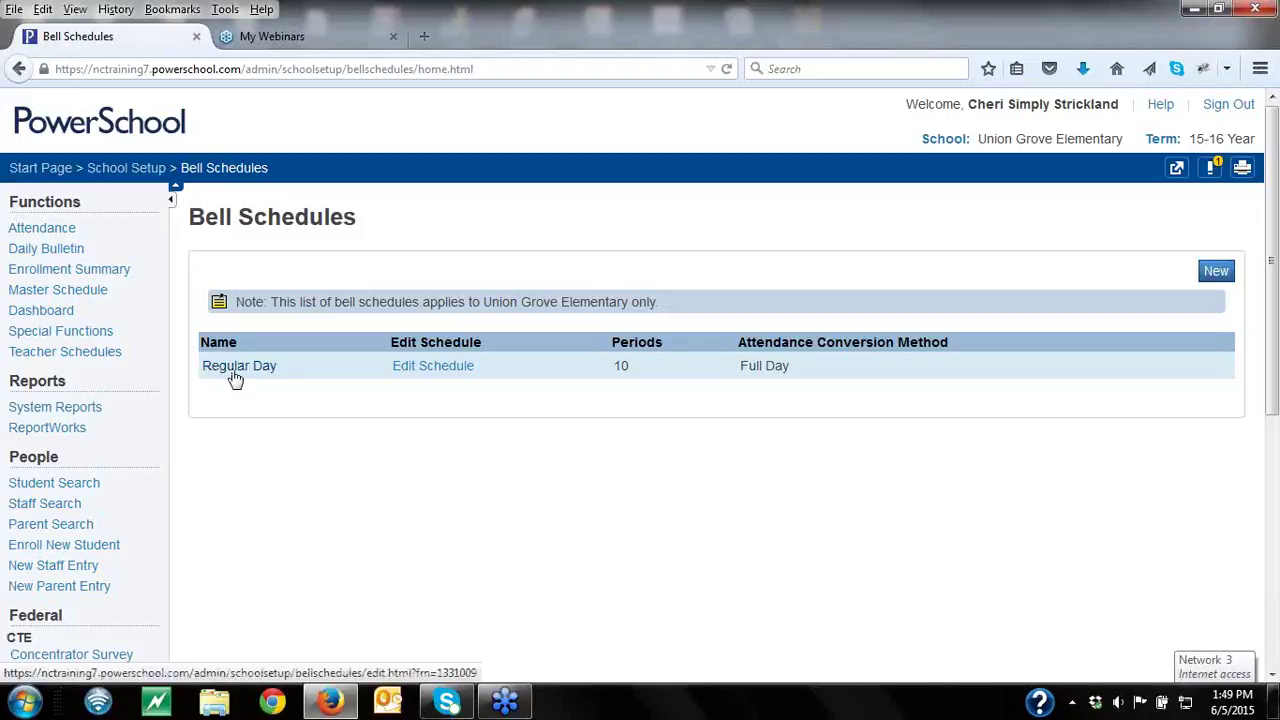
click(397, 370)
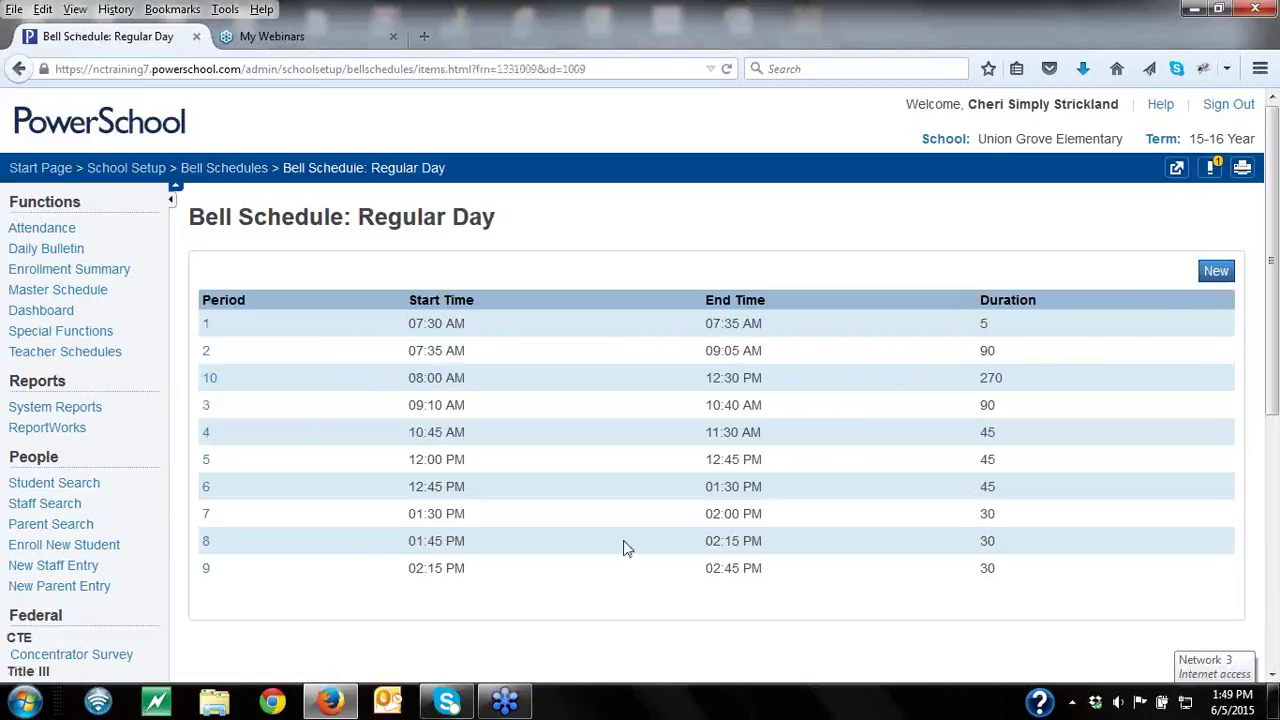
Step: Add a bell schedule item for period 13 from 07:30 AM to 08:30 AM and submit it
click(1215, 272)
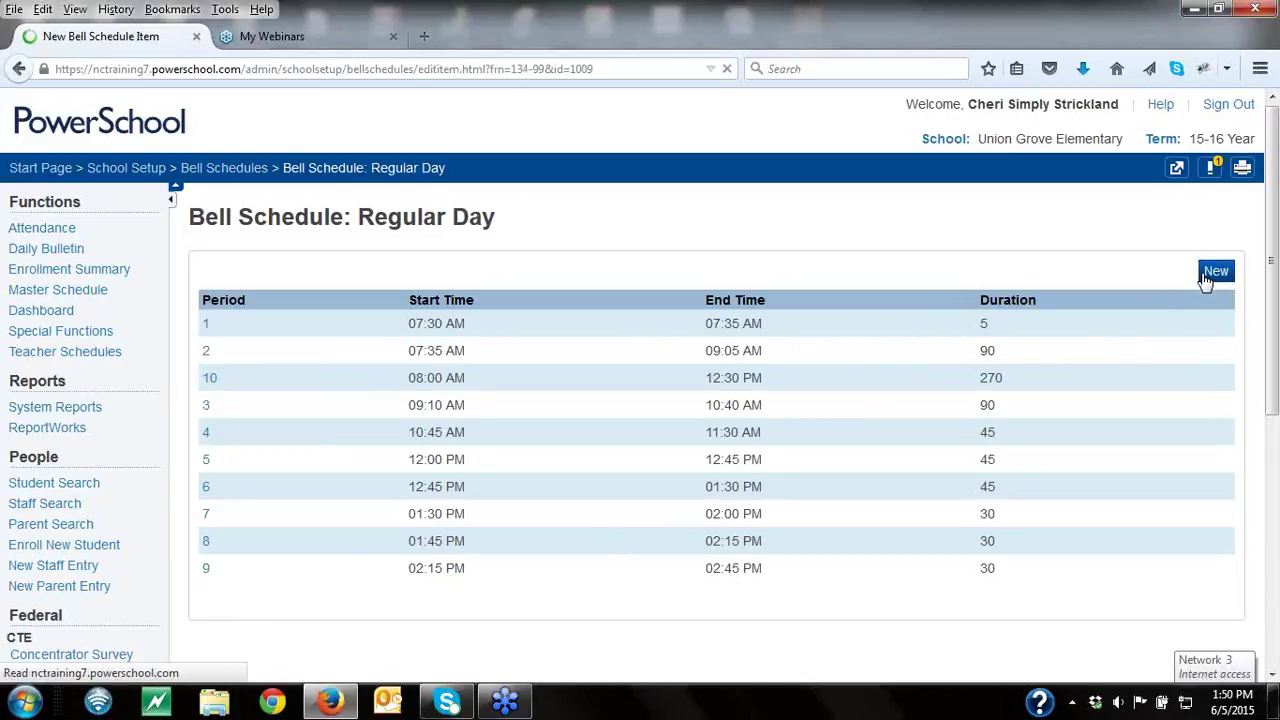
click(650, 296)
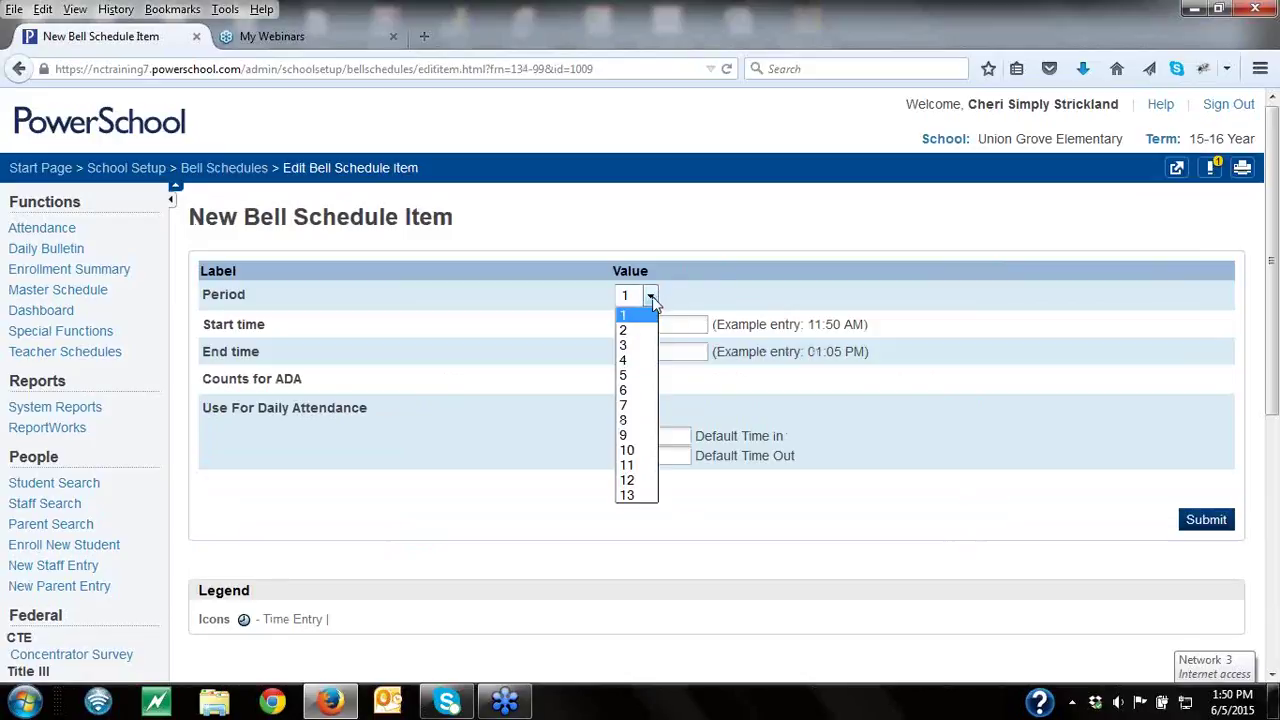
click(649, 500)
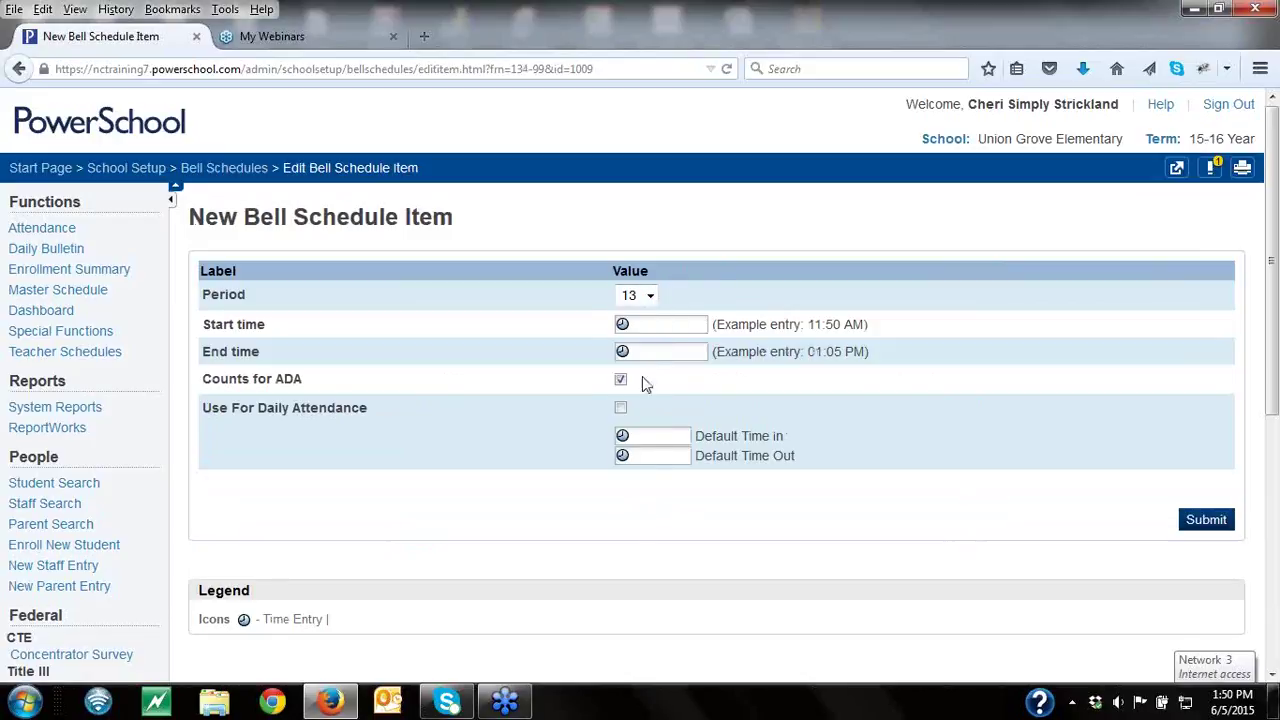
click(659, 326)
text(7:00 AM)
click(657, 325)
click(635, 352)
text(8:00 AM)
key(Right)
text(30)
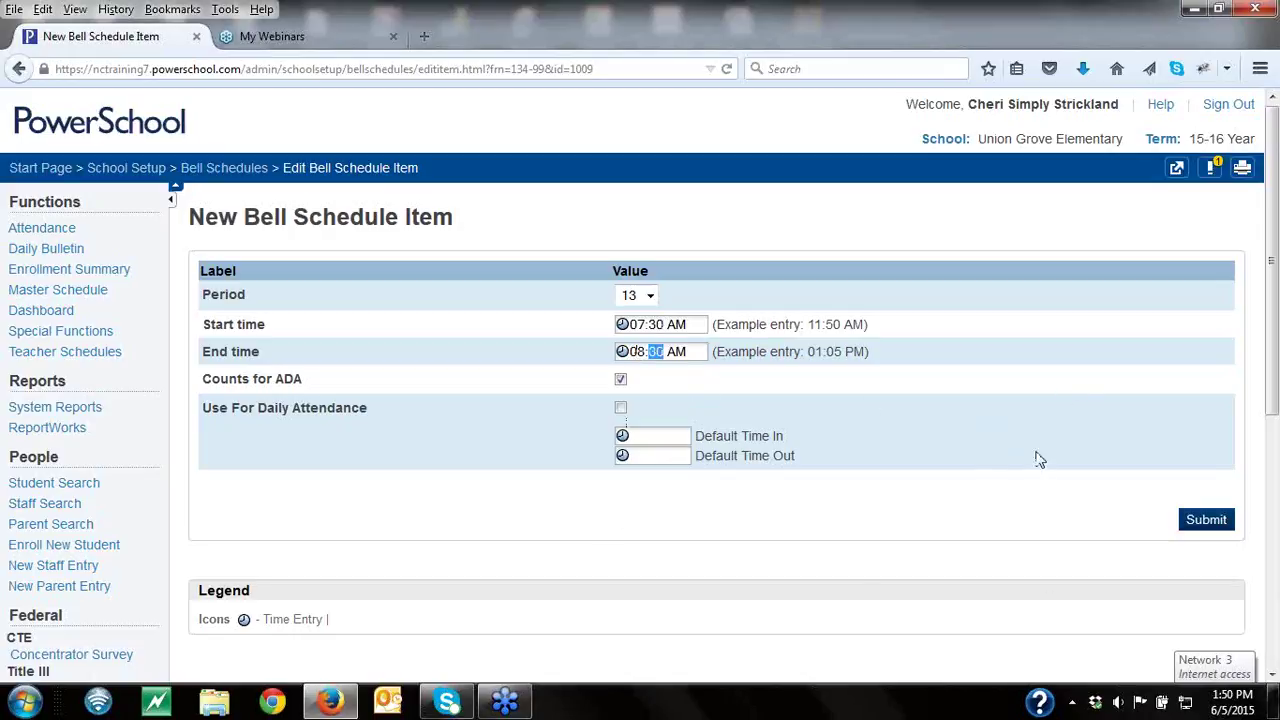
click(1202, 521)
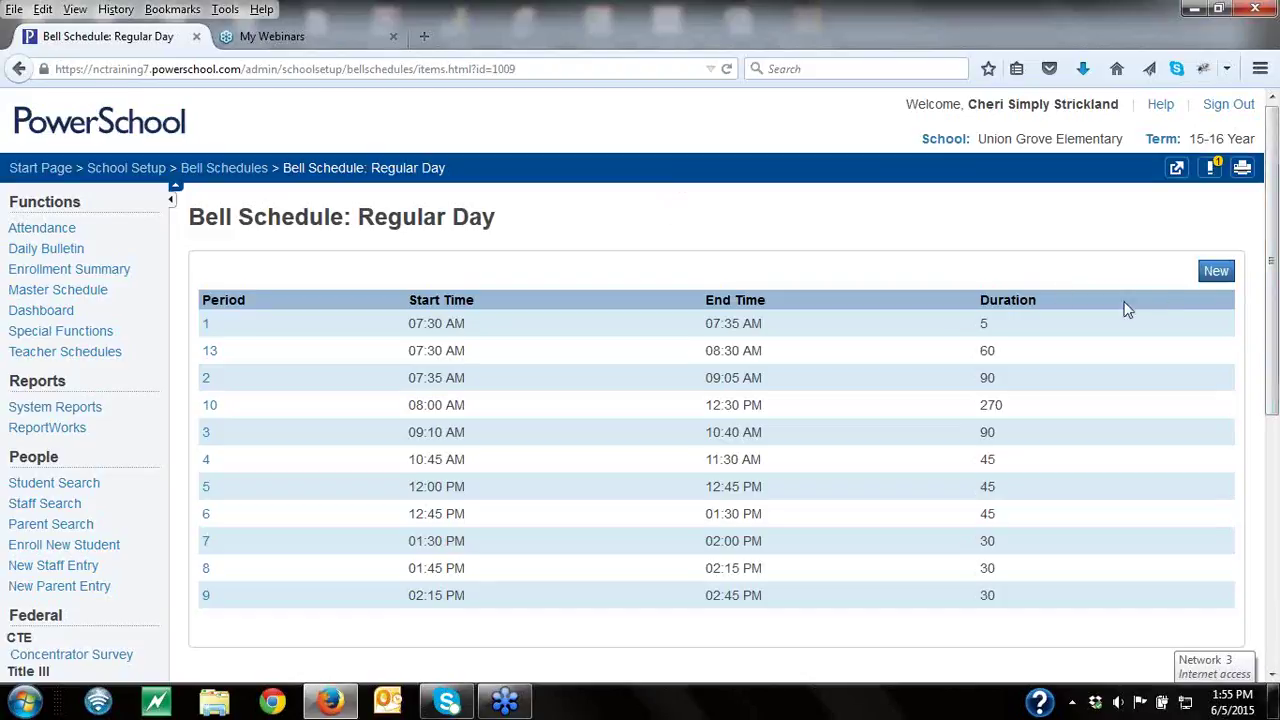
Step: Switch the current school to South Iredell High
click(945, 142)
click(1108, 137)
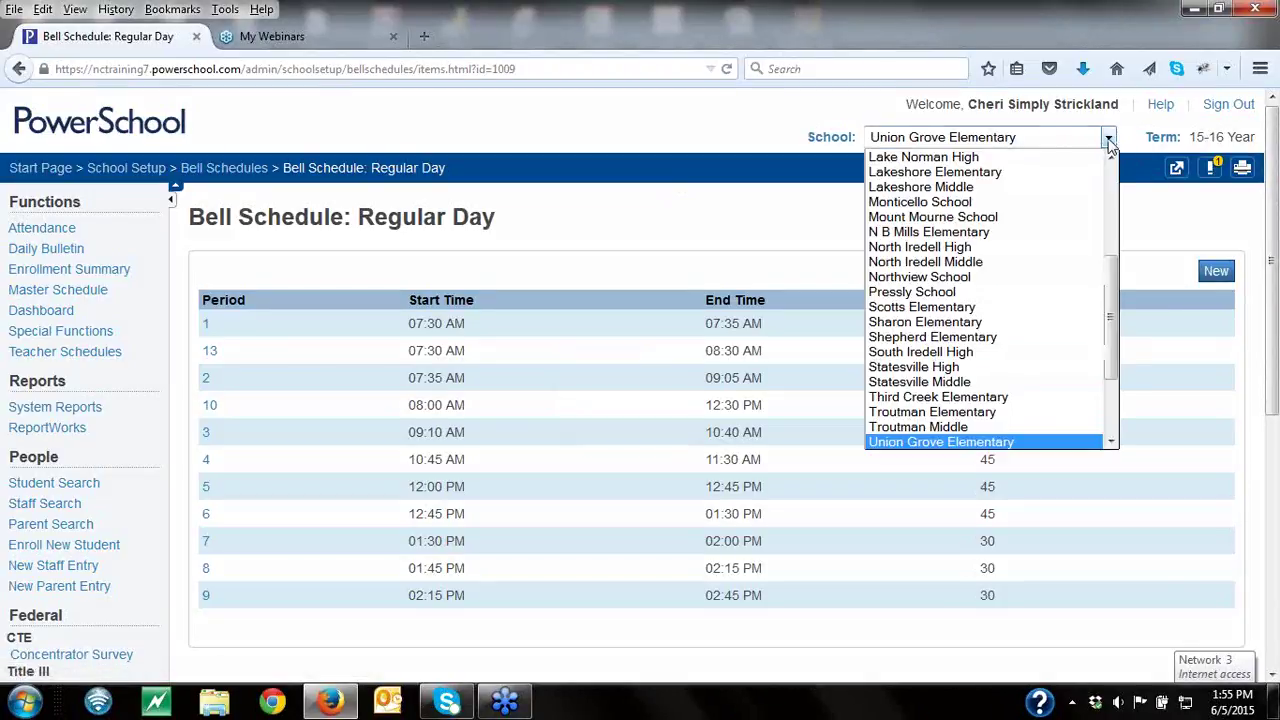
click(1000, 356)
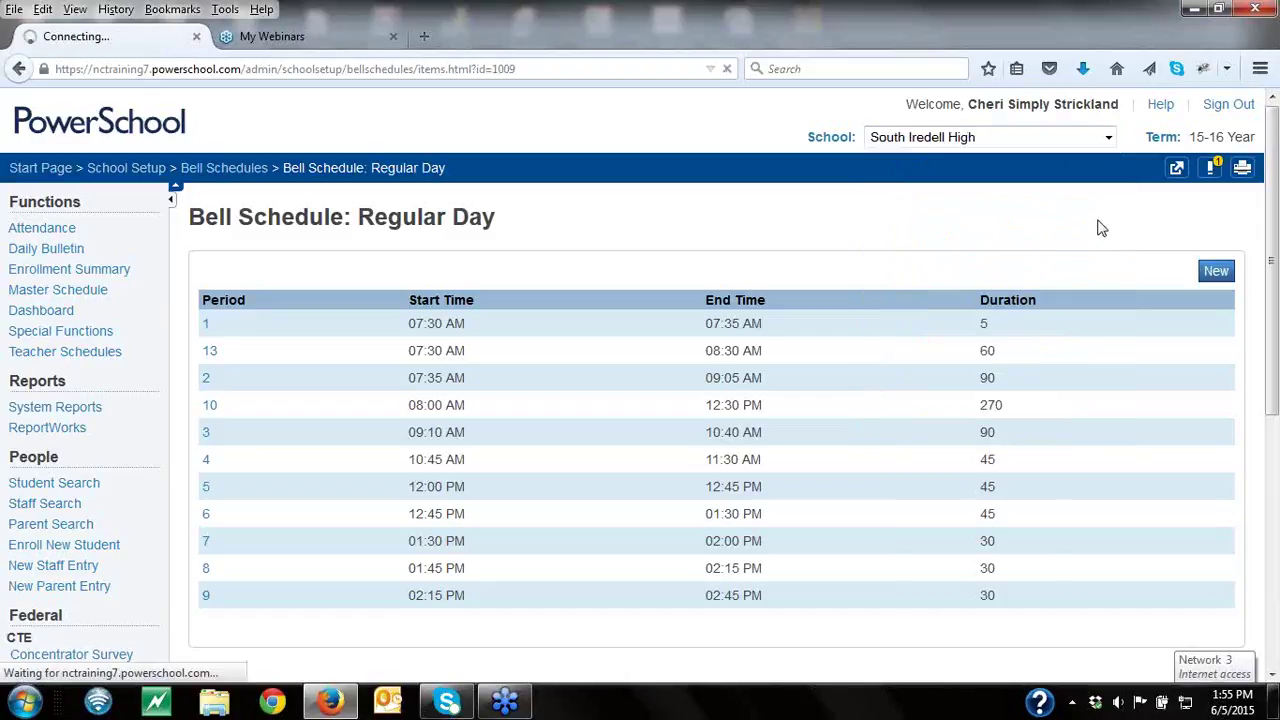
click(1164, 146)
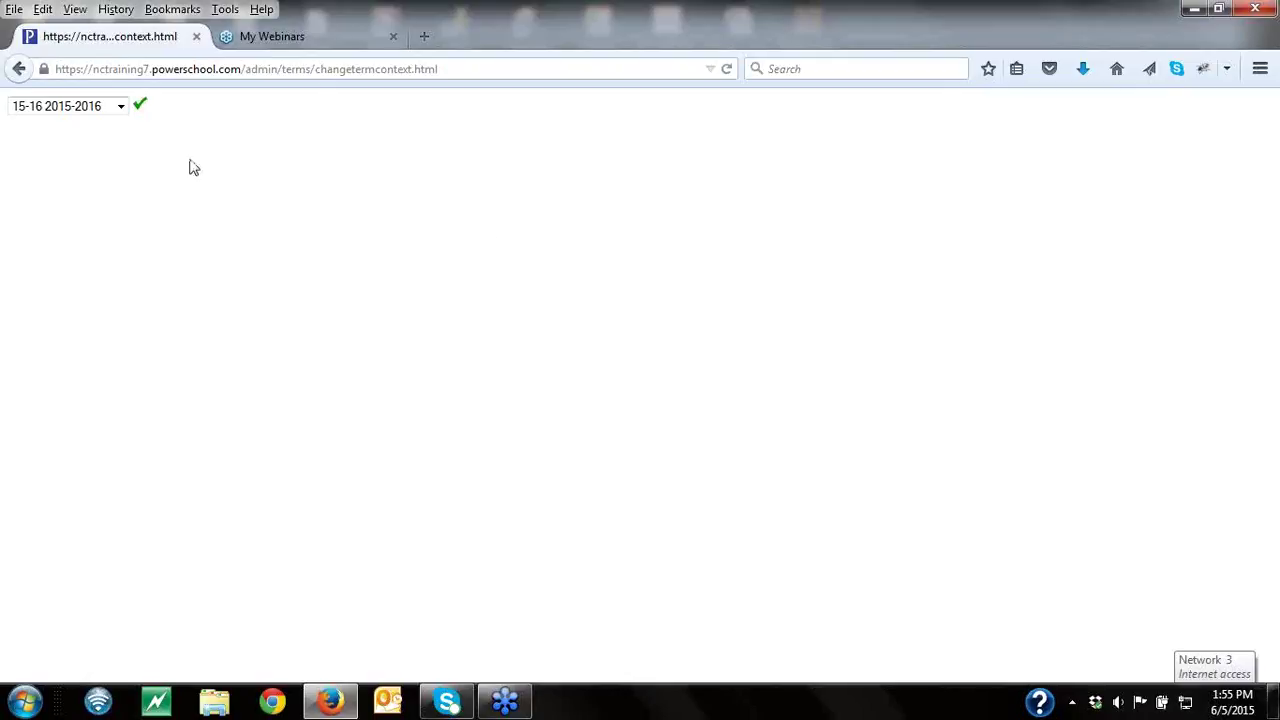
click(18, 74)
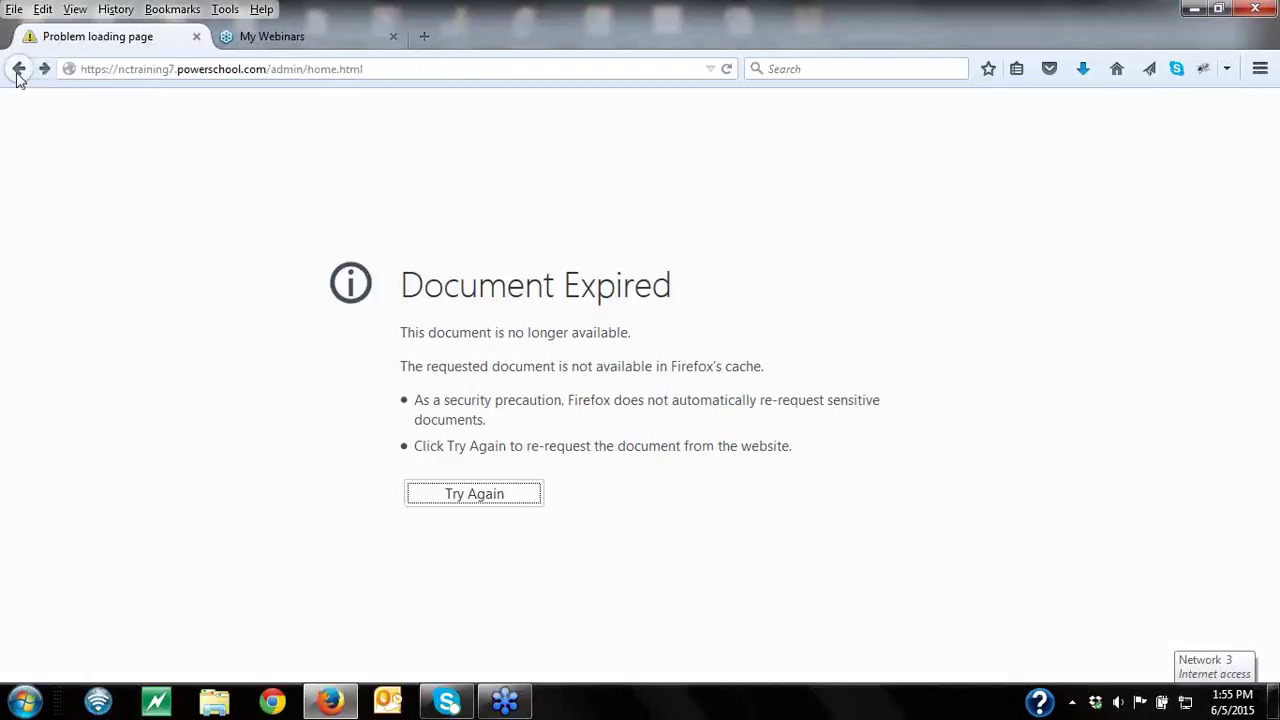
click(474, 504)
click(574, 378)
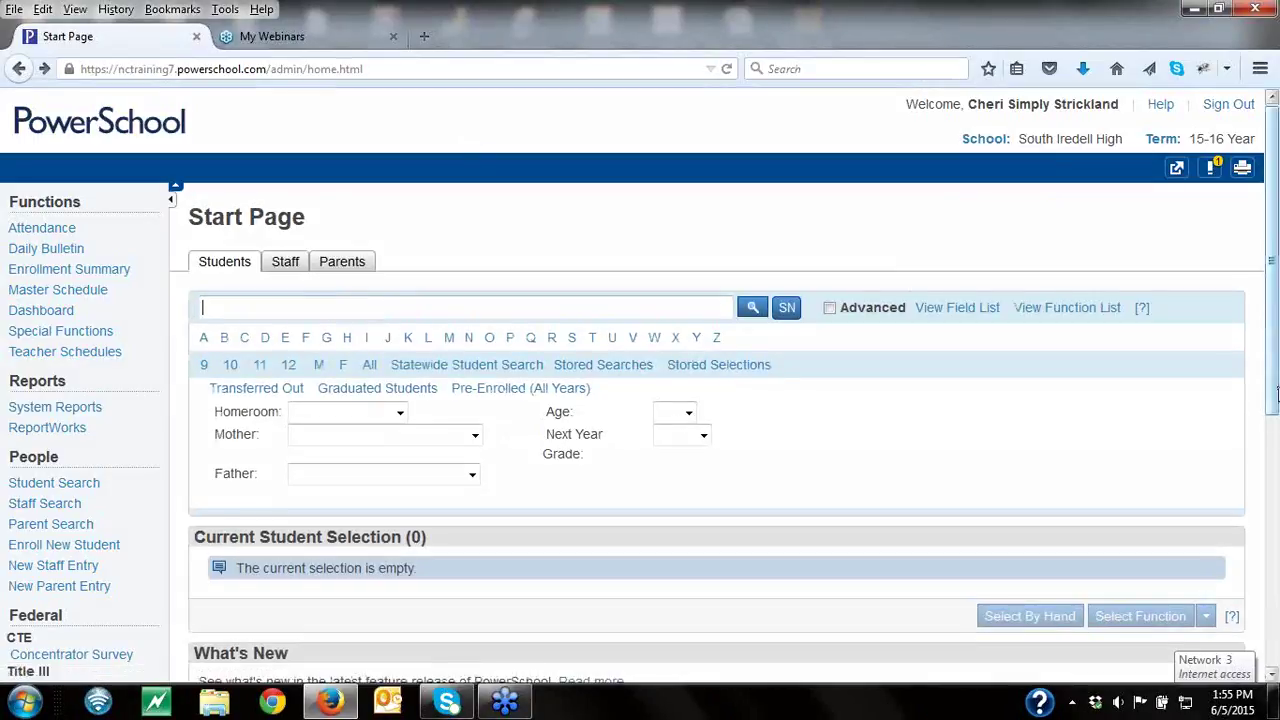
Step: Open Years & Terms in School Setup and bring up the terms of the 2015-2016 year for editing
drag(1272, 398, 1272, 550)
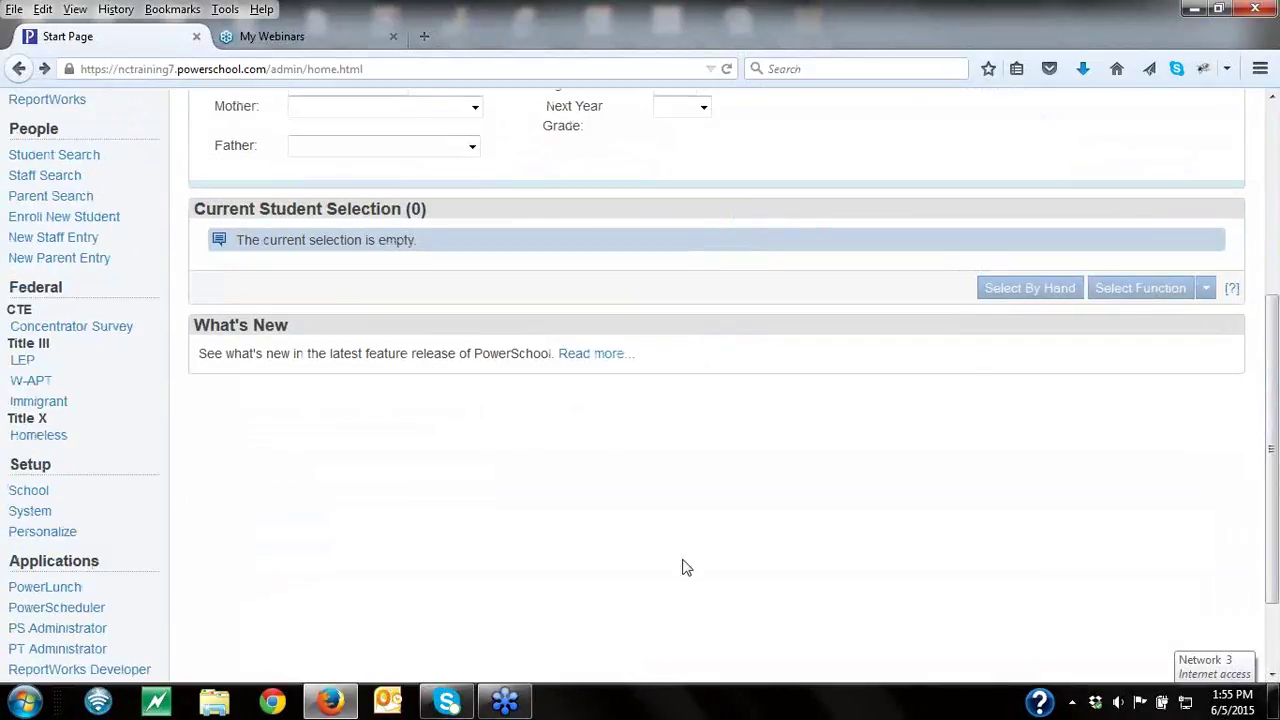
click(24, 491)
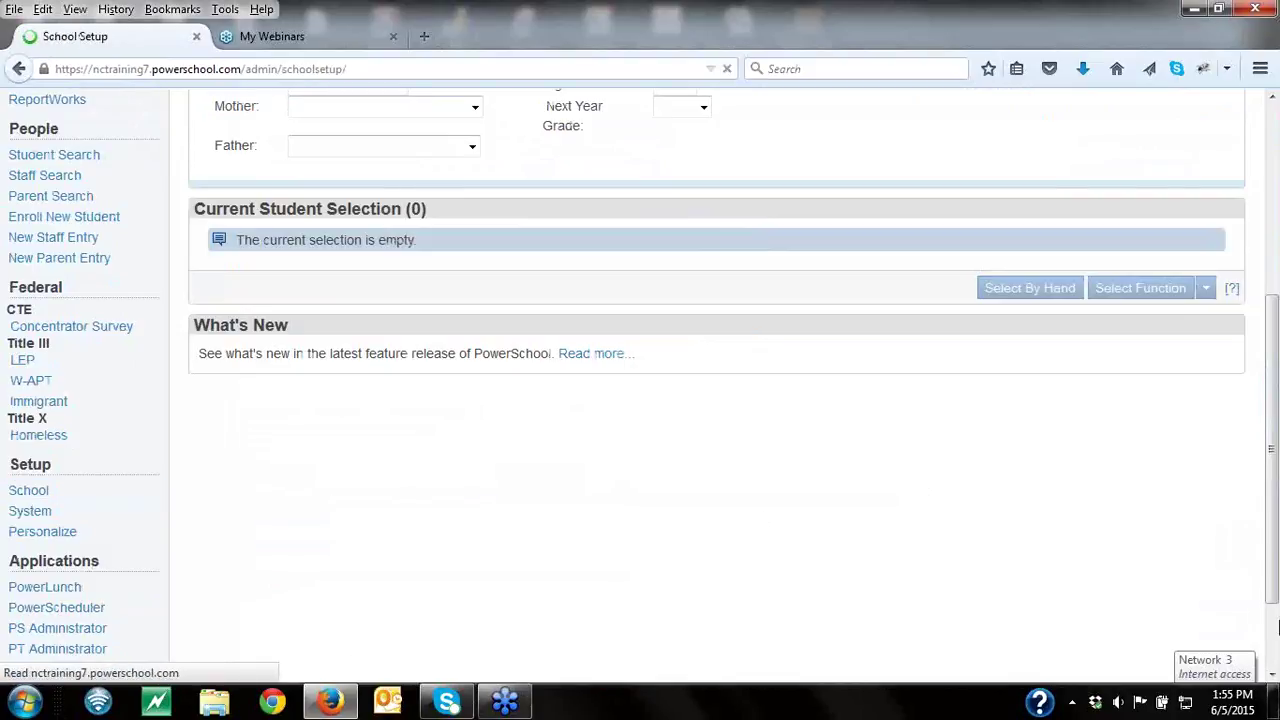
scroll(1277, 417, down, 1)
scroll(1277, 417, down, 9)
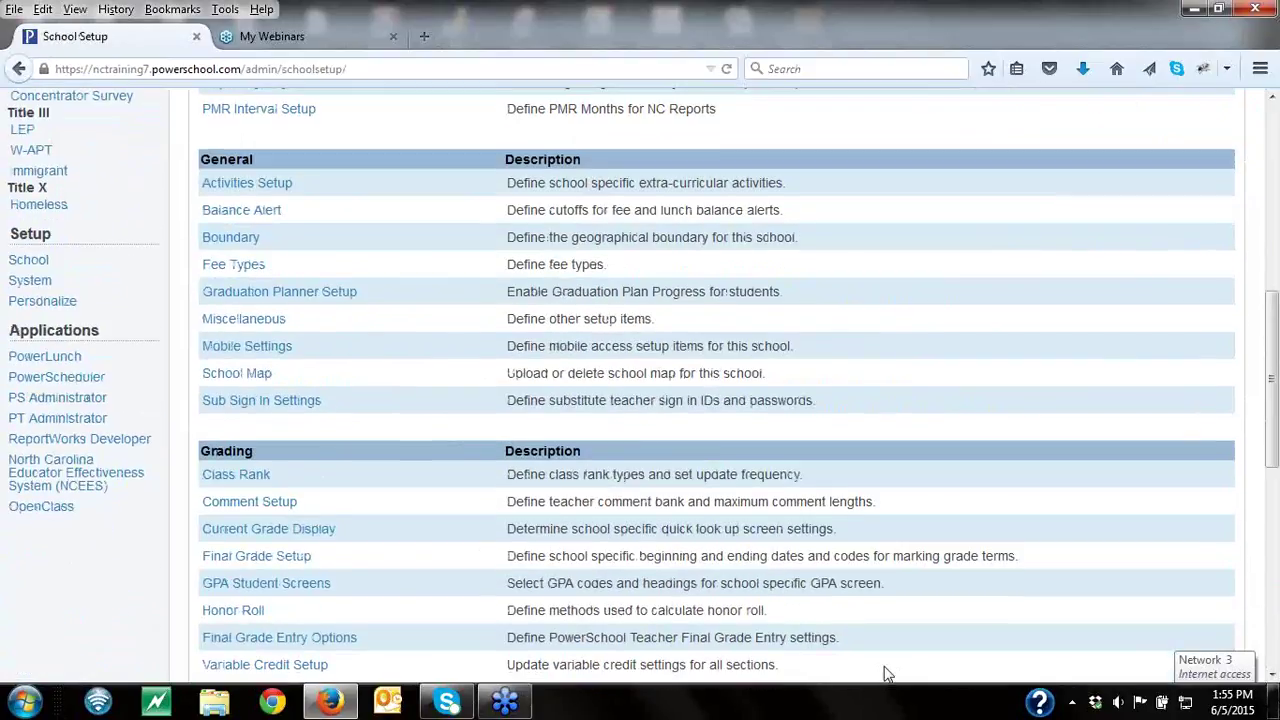
scroll(1277, 440, down, 10)
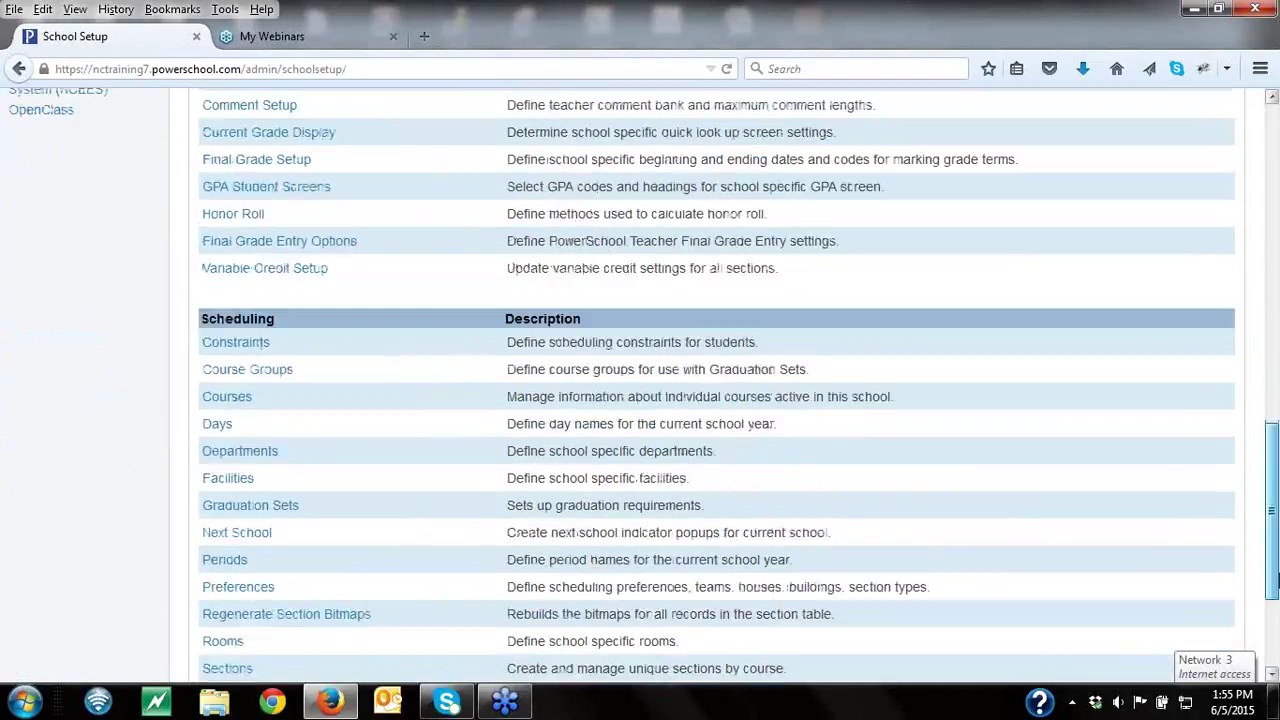
click(266, 510)
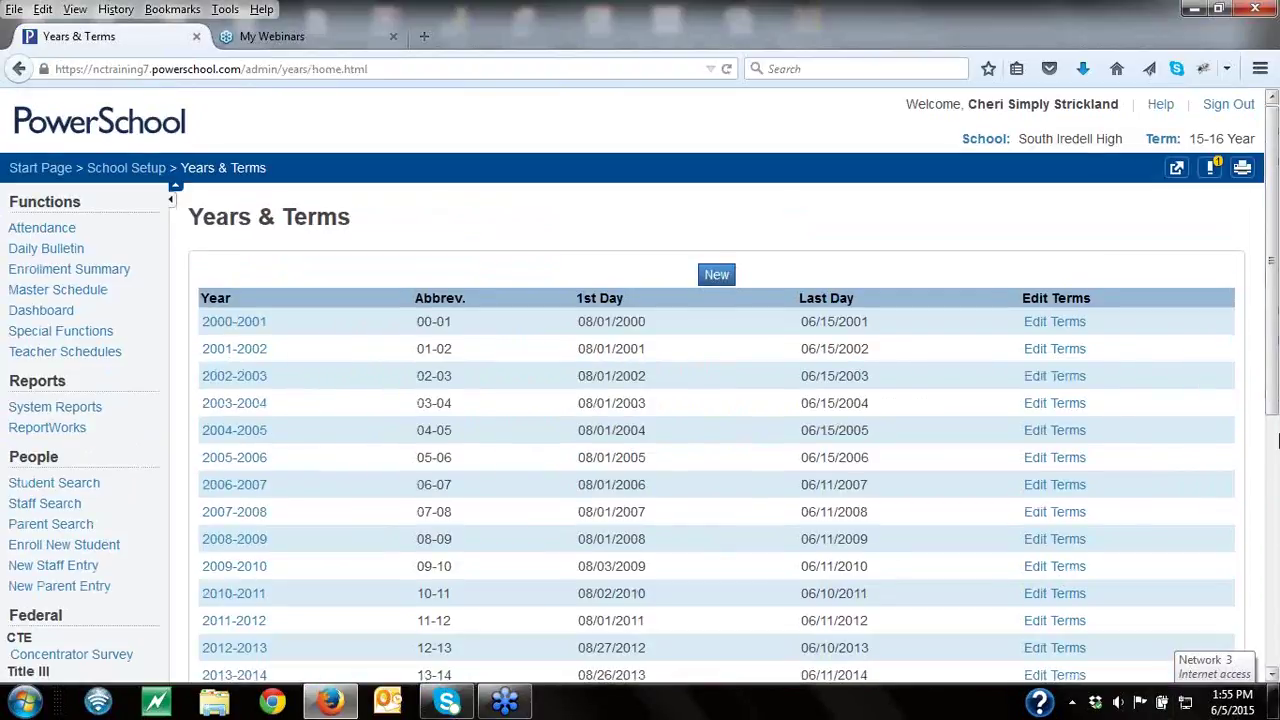
scroll(1277, 527, down, 6)
click(1068, 343)
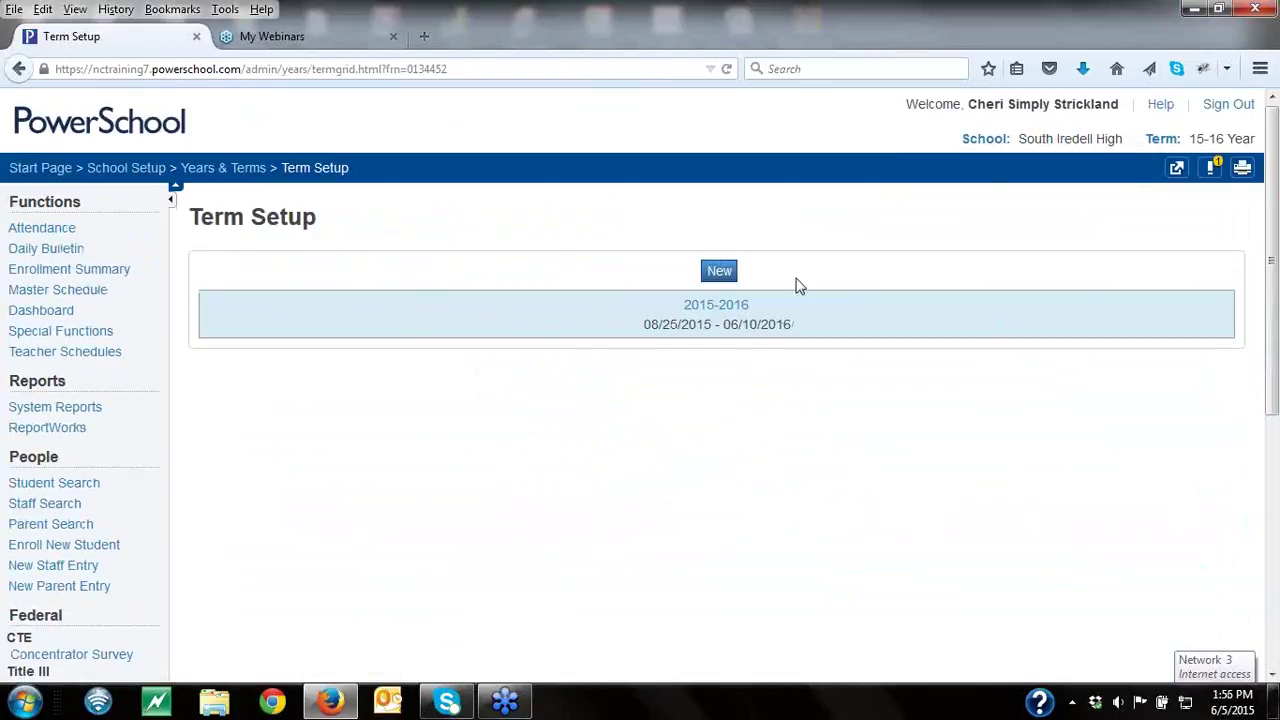
click(982, 139)
click(1108, 140)
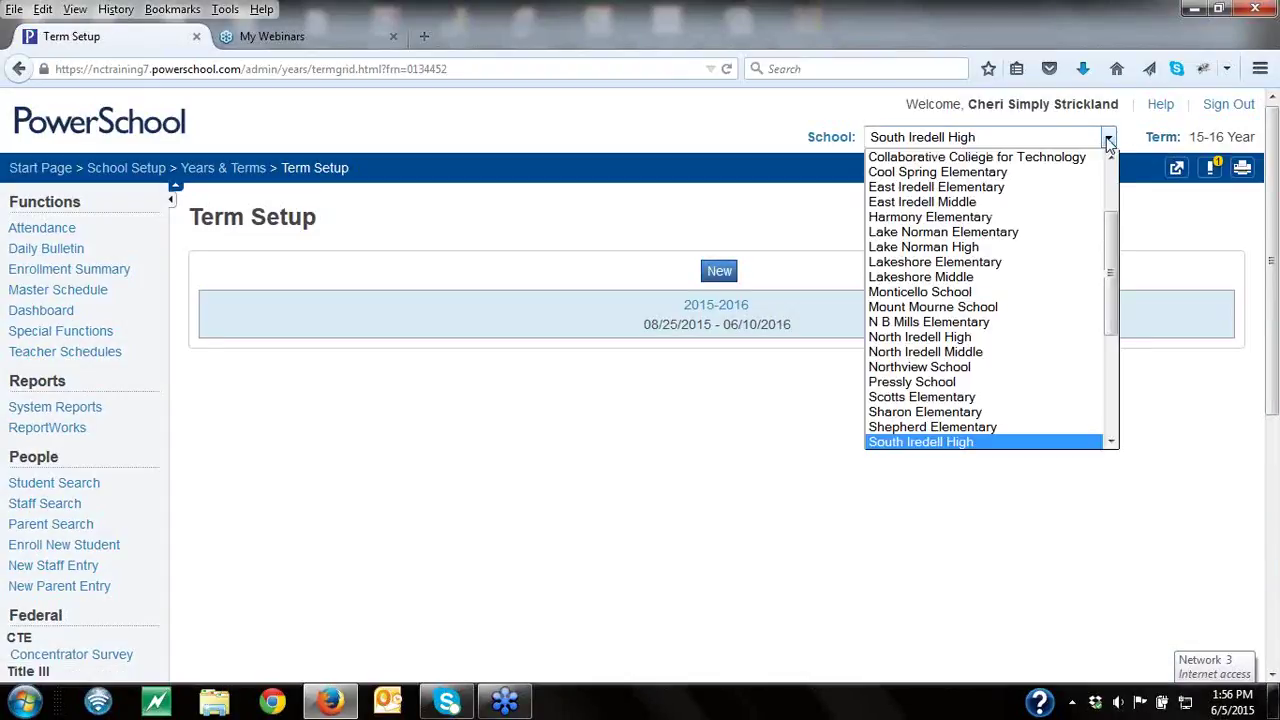
click(1046, 255)
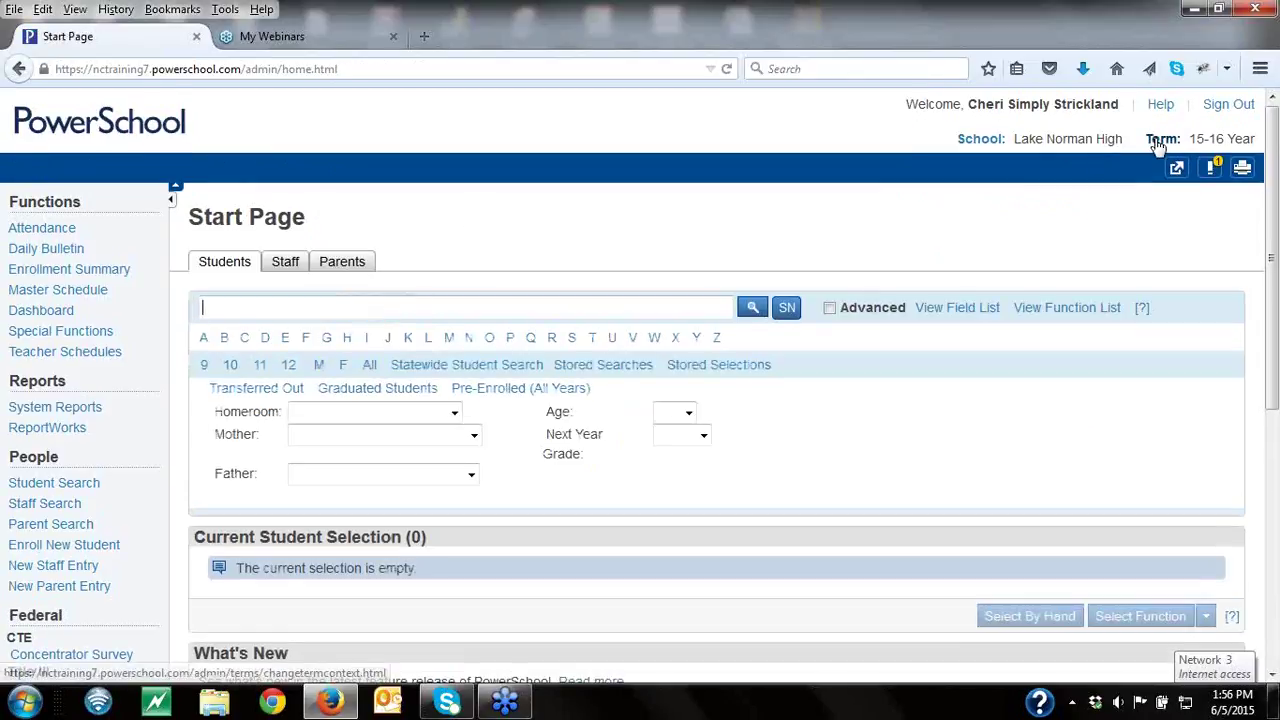
click(1158, 140)
click(1226, 138)
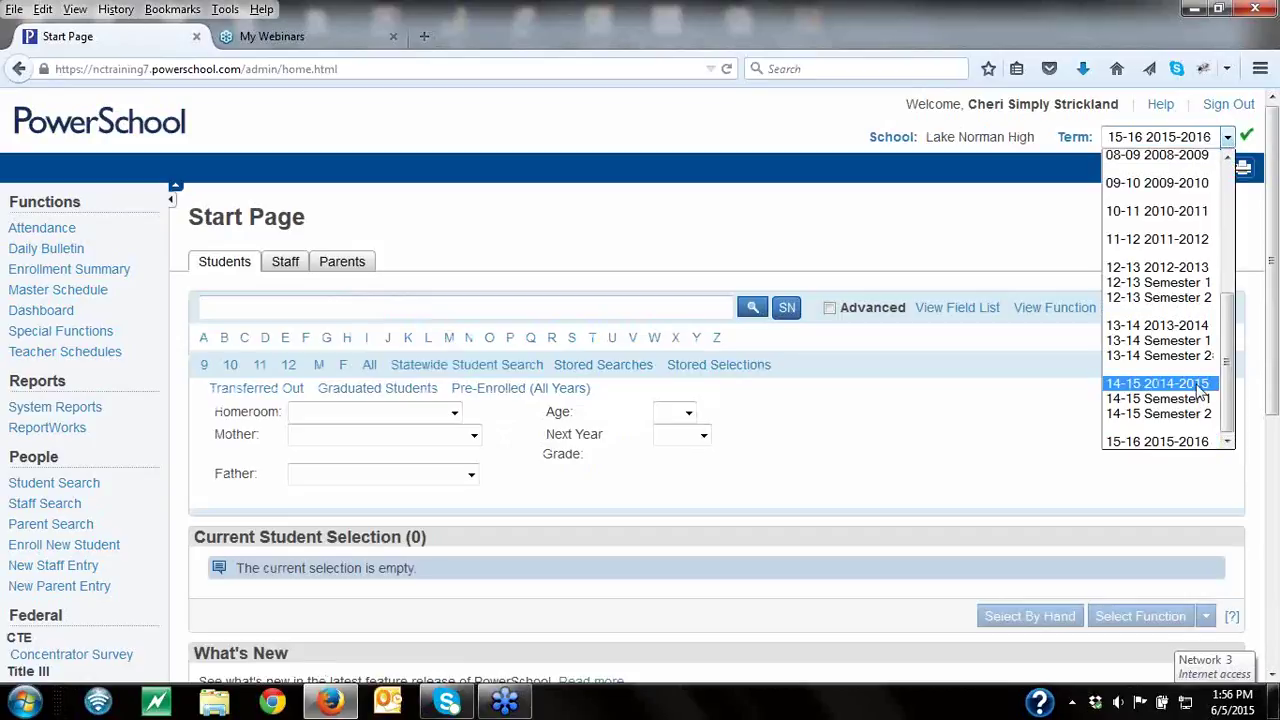
click(1200, 392)
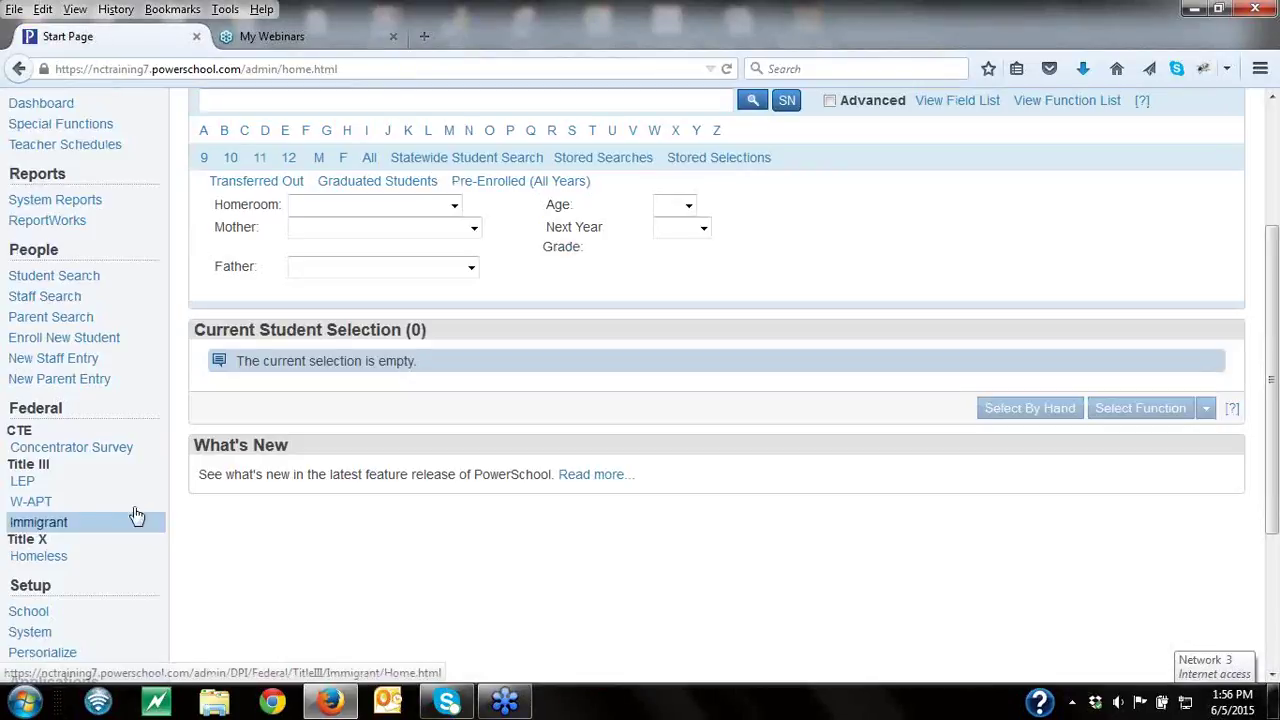
Step: Open Years & Terms in School Setup and bring up the terms of the 2014-2015 year
click(22, 611)
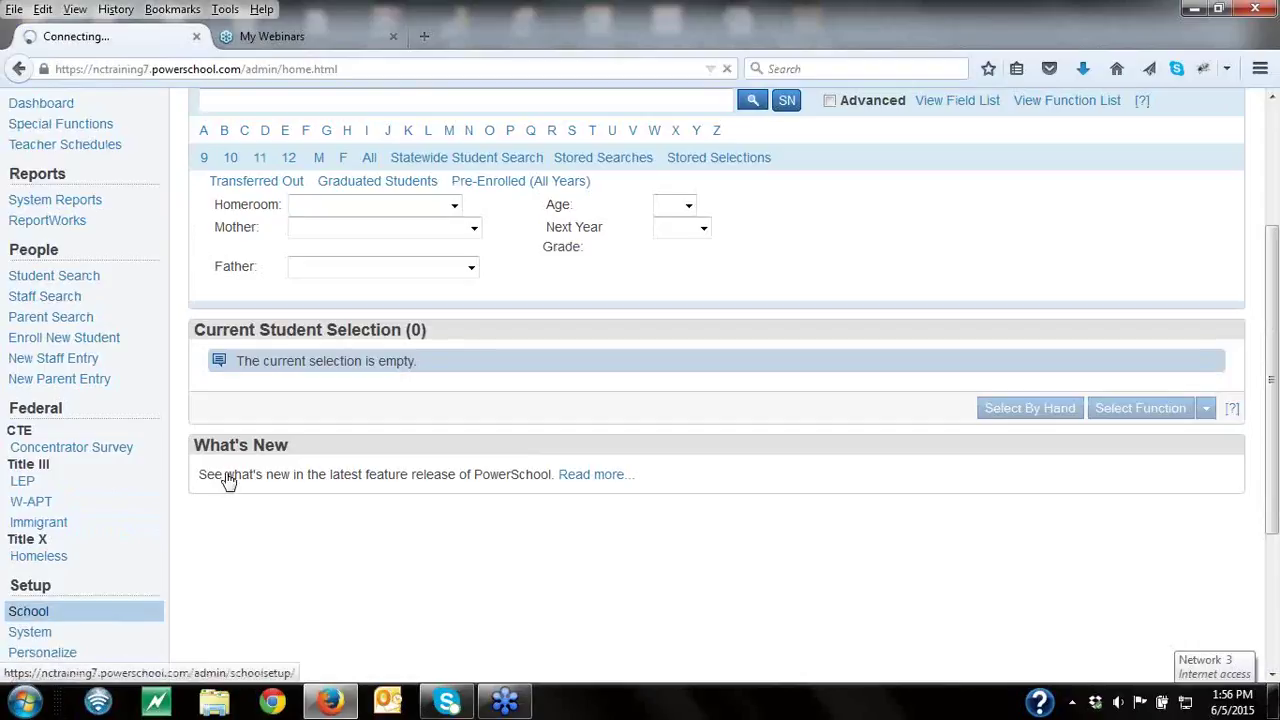
scroll(1275, 470, down, 10)
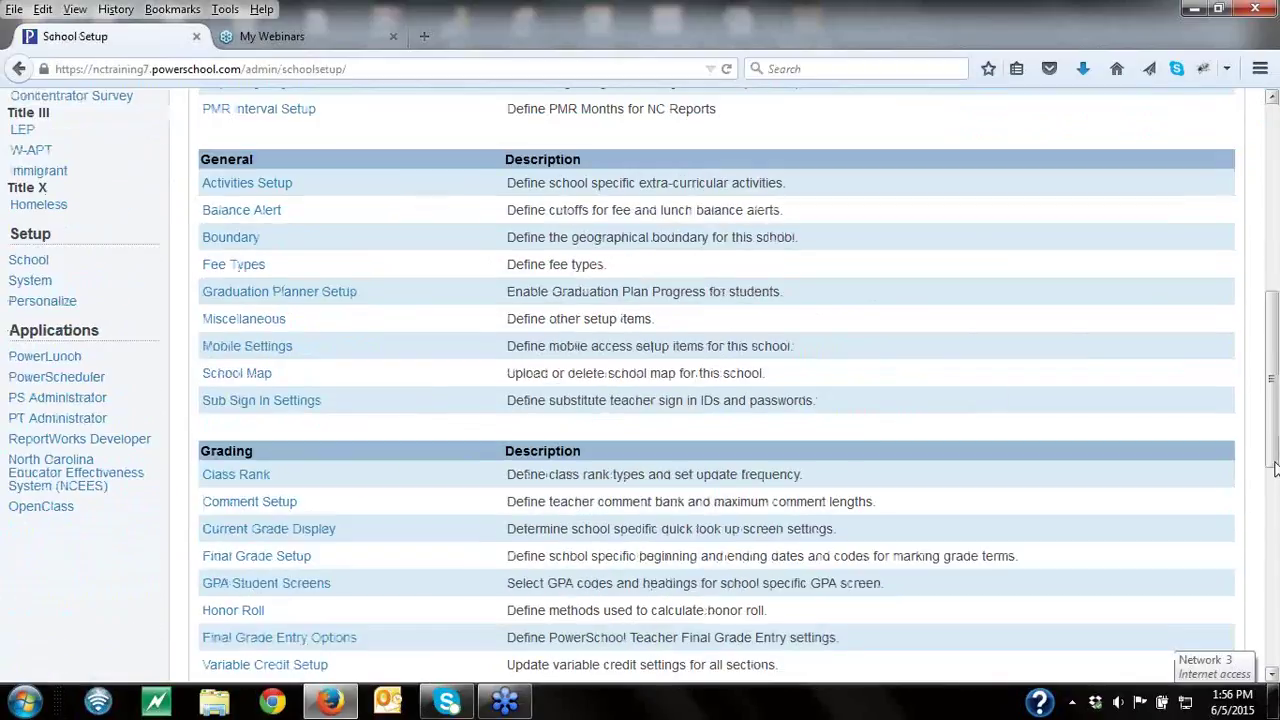
scroll(1275, 508, down, 4)
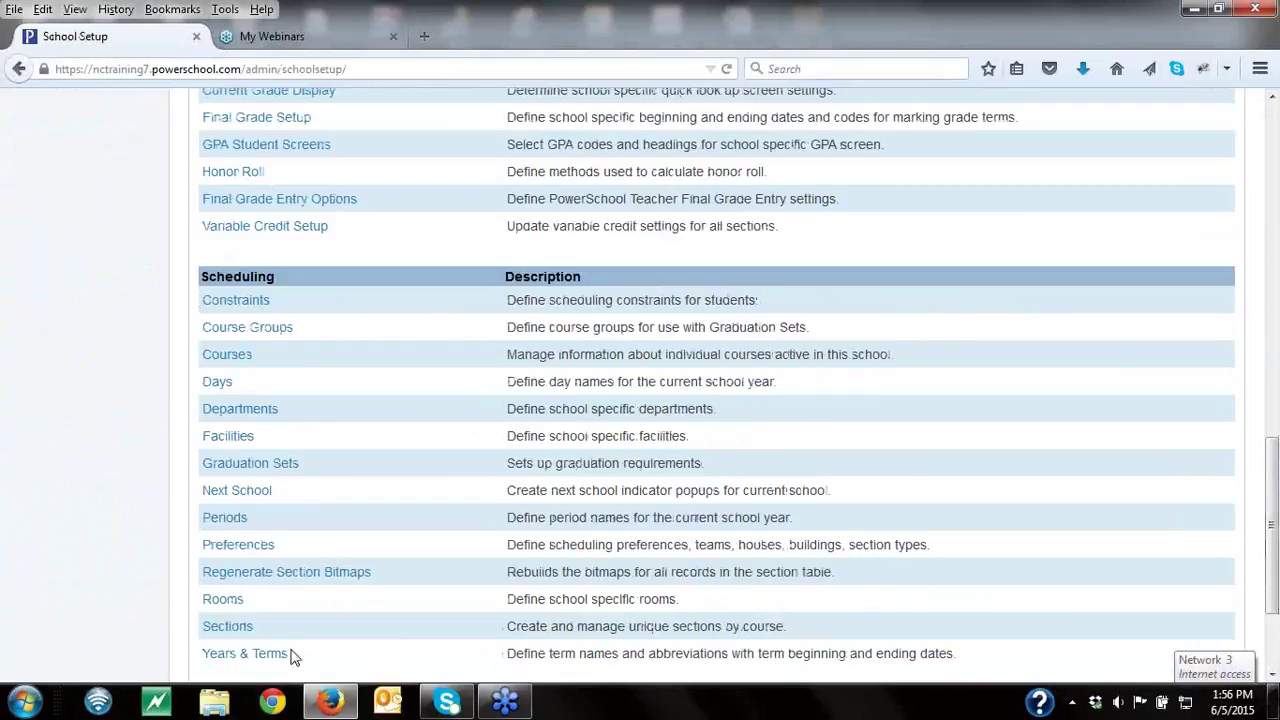
click(260, 655)
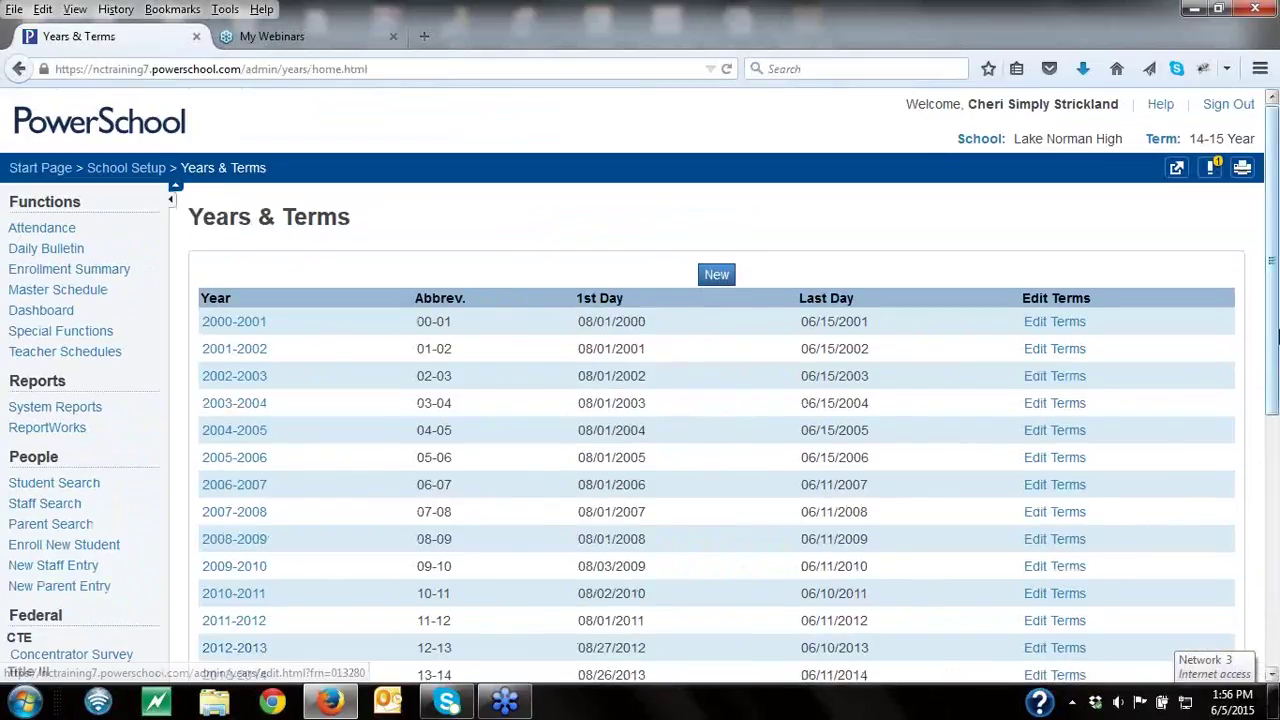
scroll(1276, 428, down, 2)
scroll(1276, 428, down, 2)
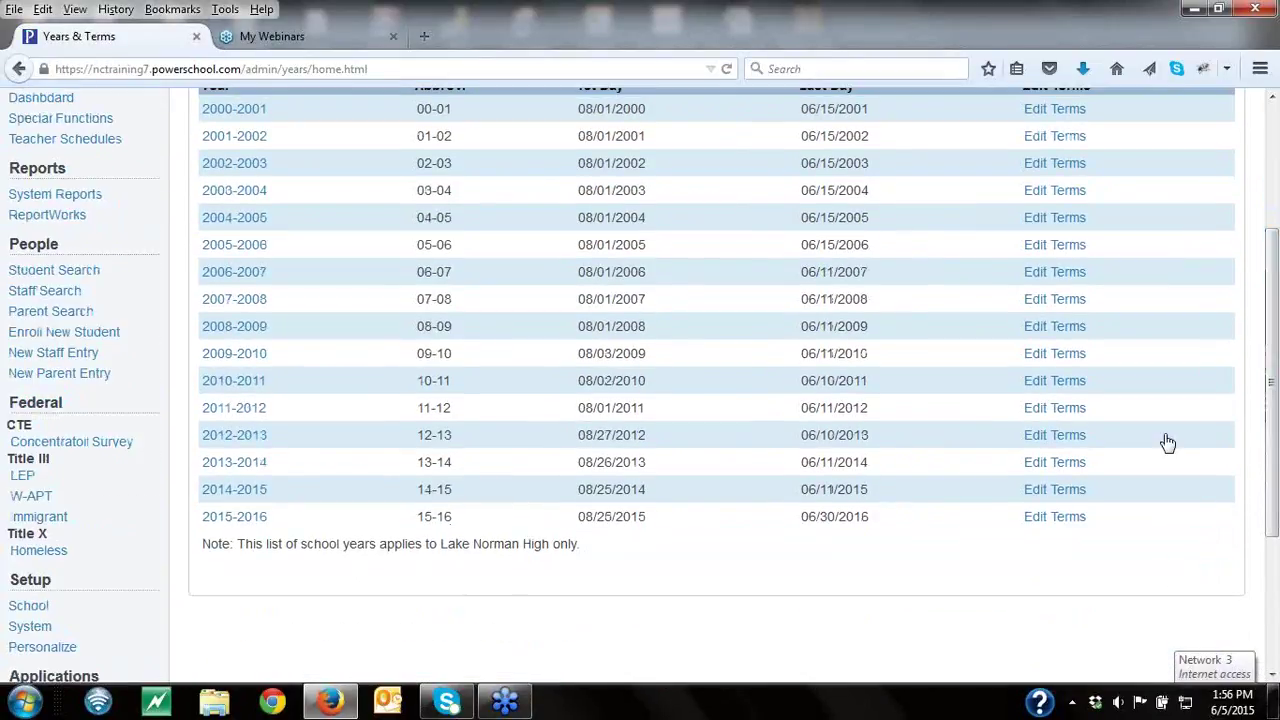
click(1076, 493)
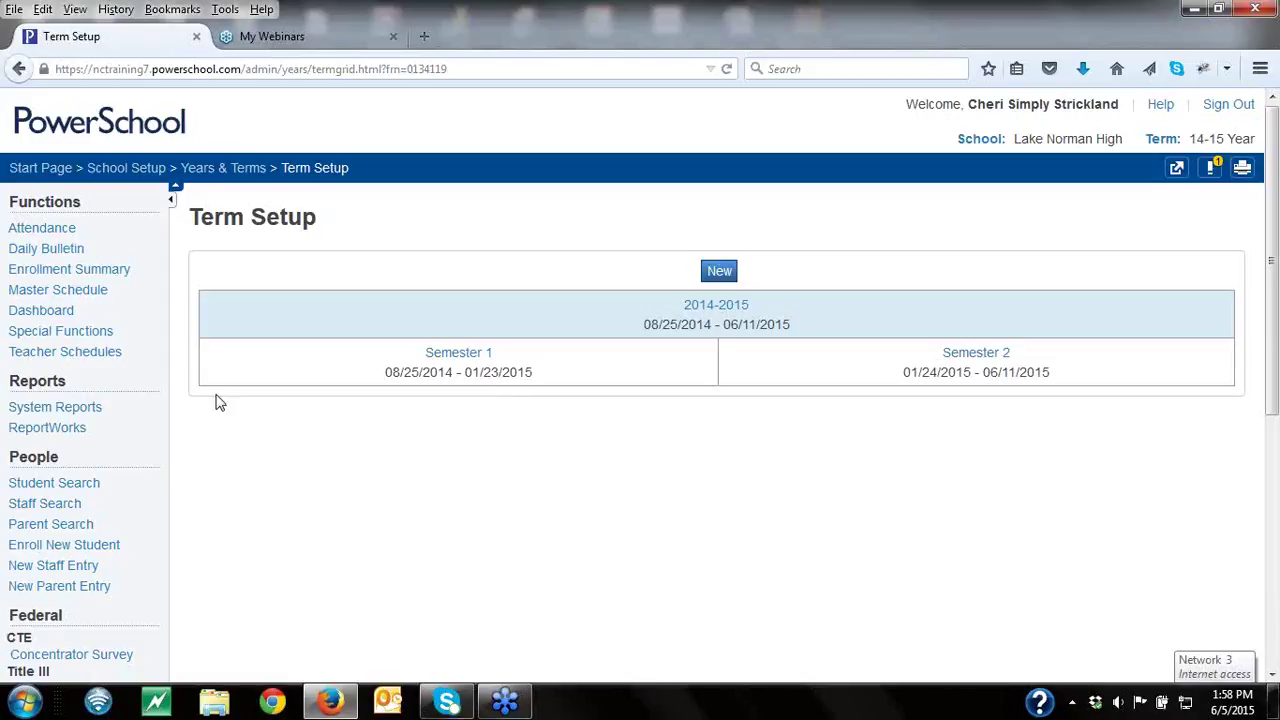
click(1177, 147)
click(1227, 137)
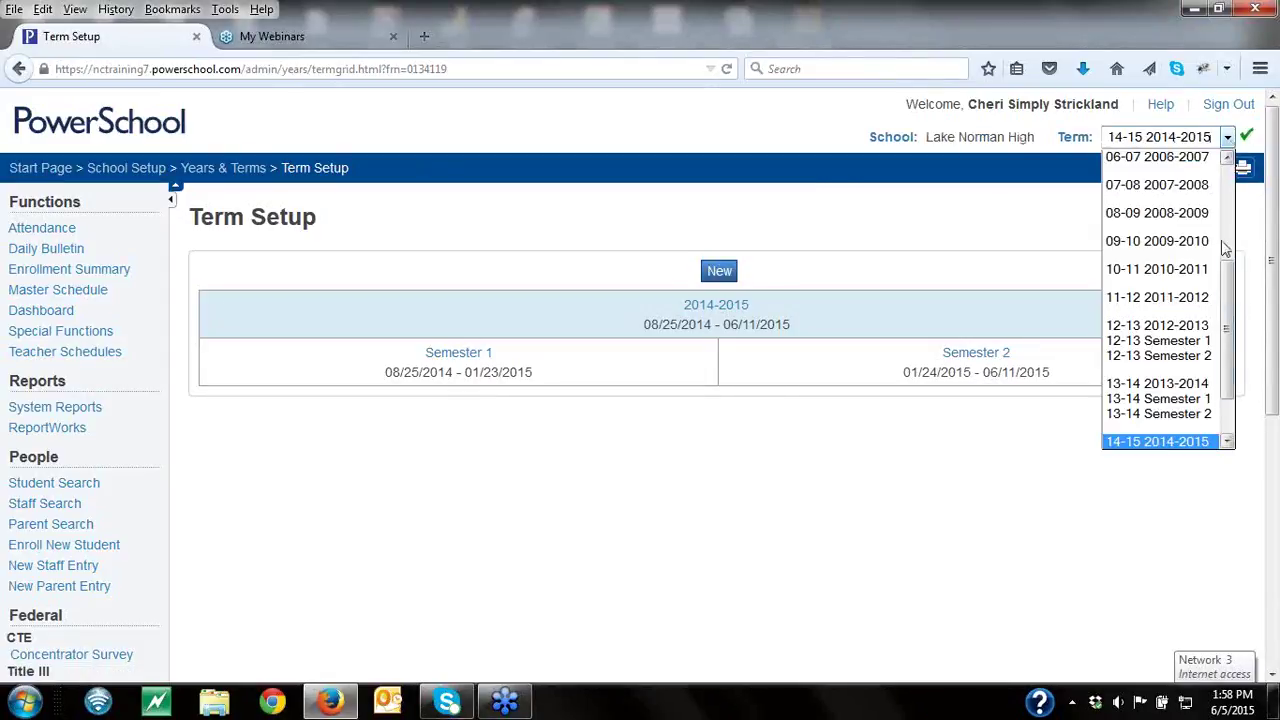
scroll(1236, 380, down, 1)
click(1186, 441)
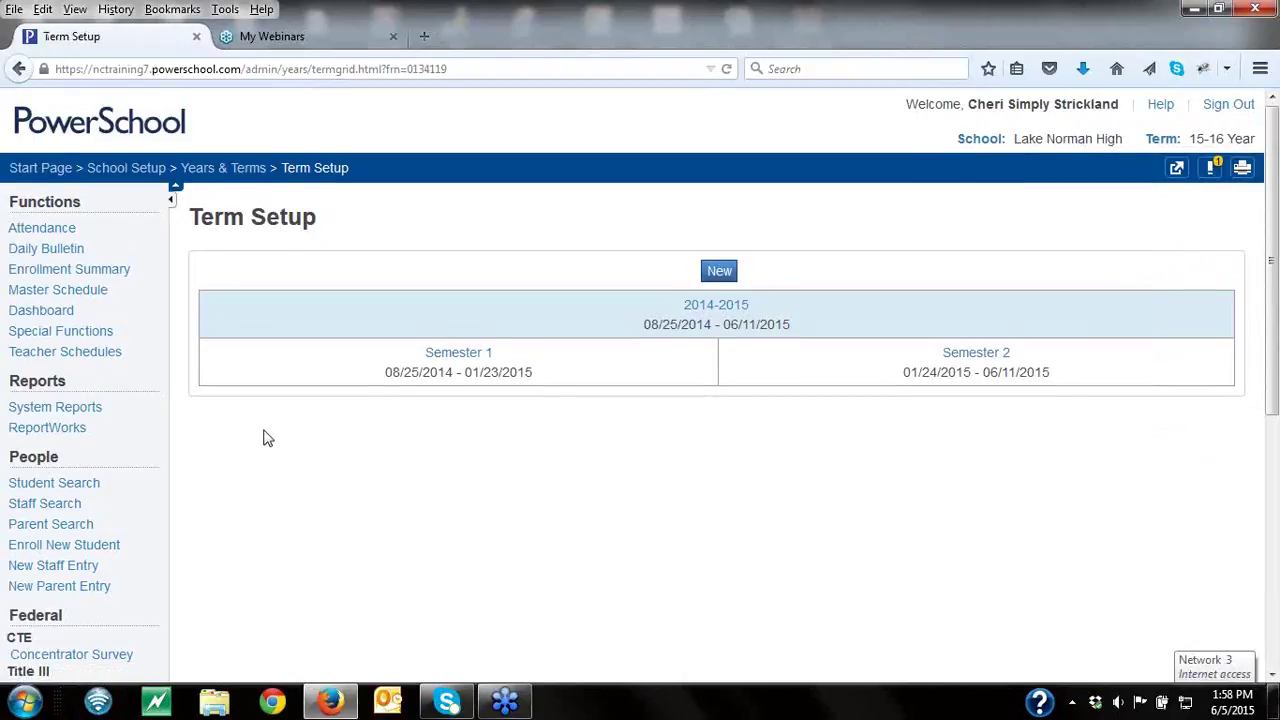
click(985, 145)
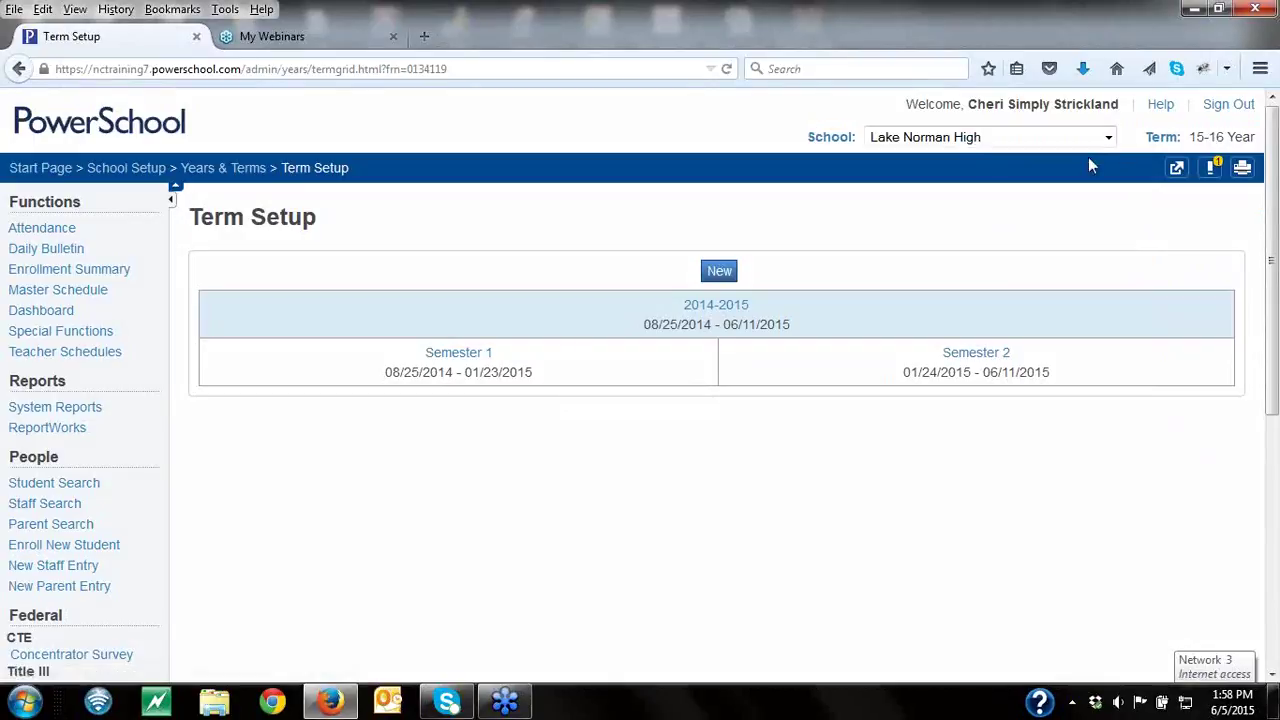
click(1108, 137)
scroll(1117, 290, down, 2)
drag(1117, 290, 1117, 380)
click(1037, 347)
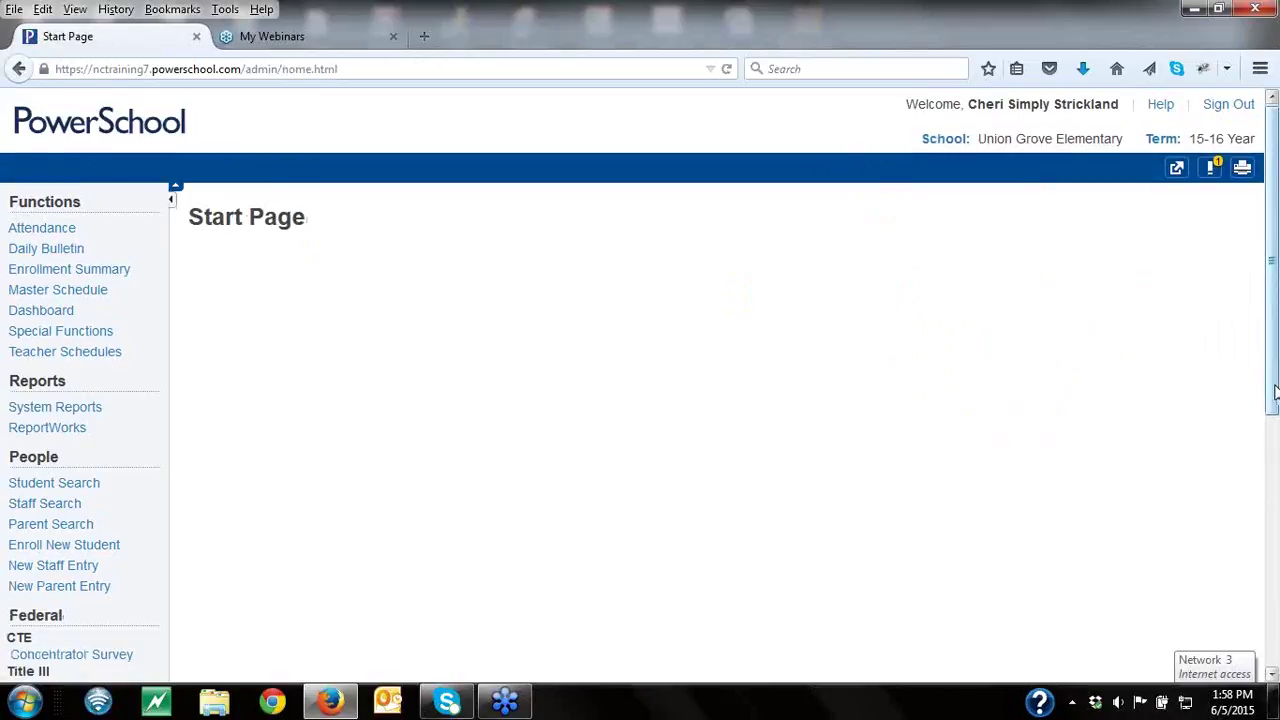
Step: Open the Sections list from the Scheduling group of School Setup
drag(1274, 393, 1272, 571)
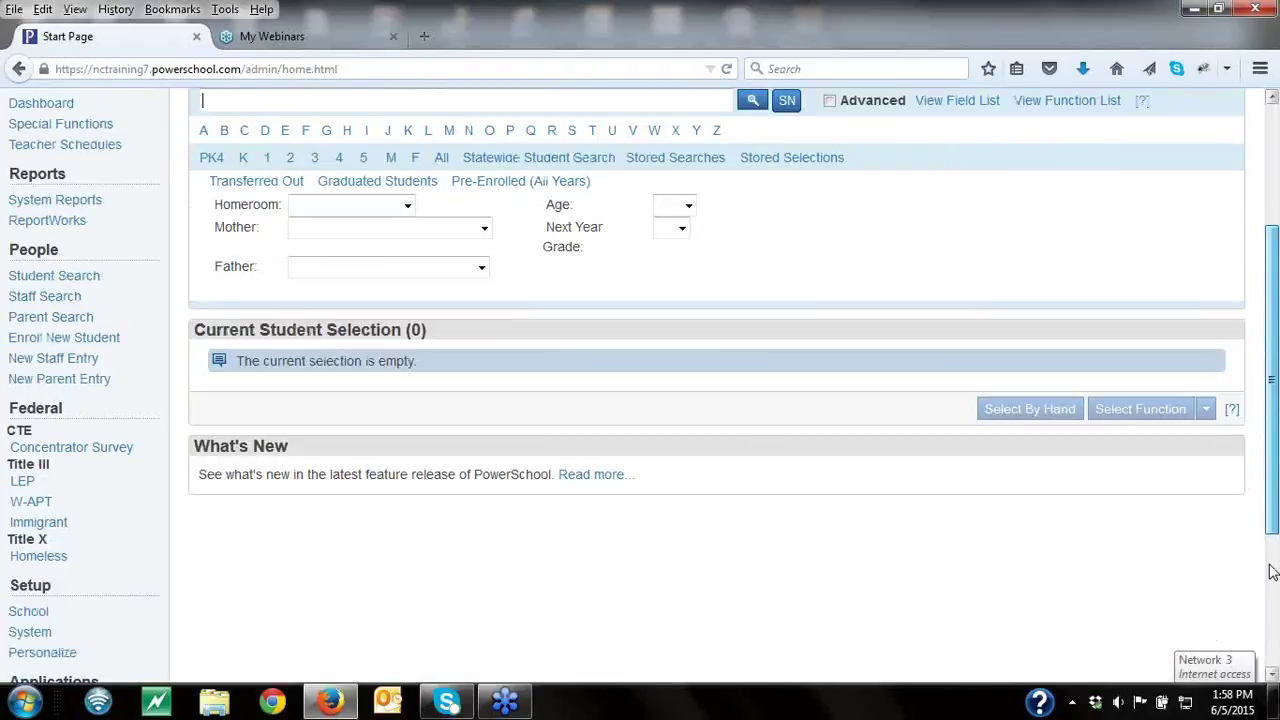
scroll(1272, 571, down, 3)
click(30, 398)
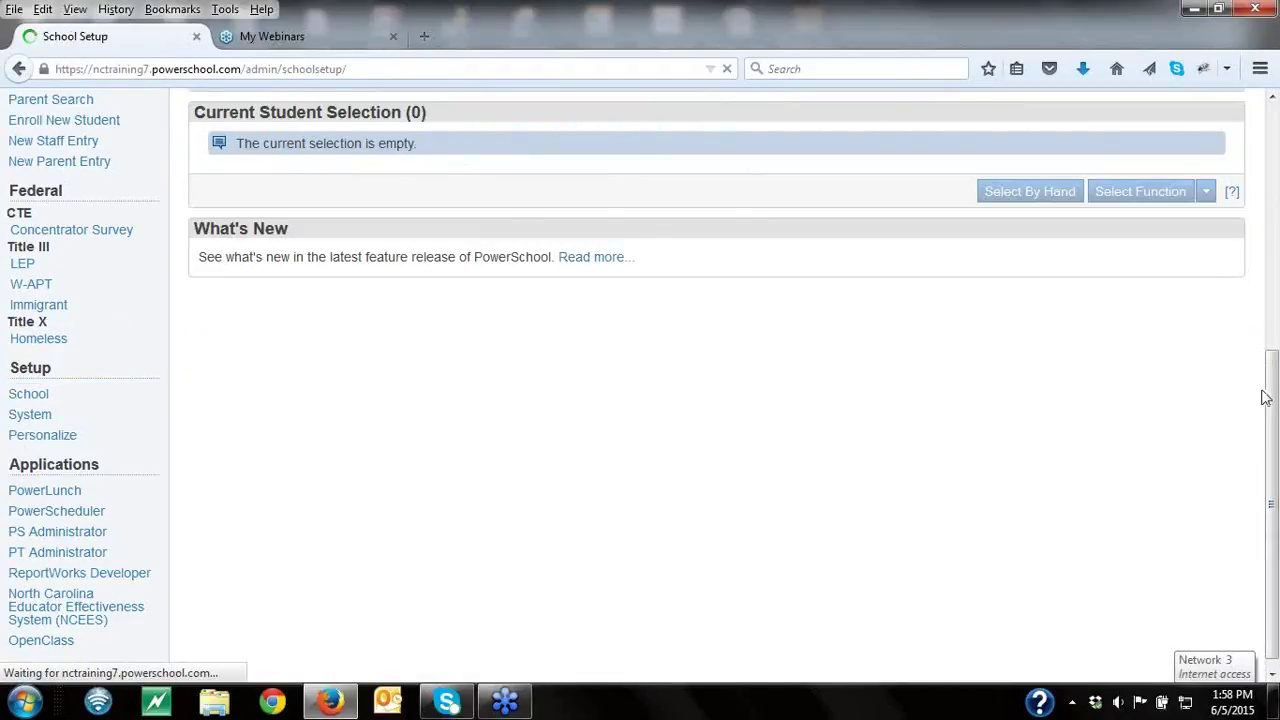
scroll(1266, 398, down, 15)
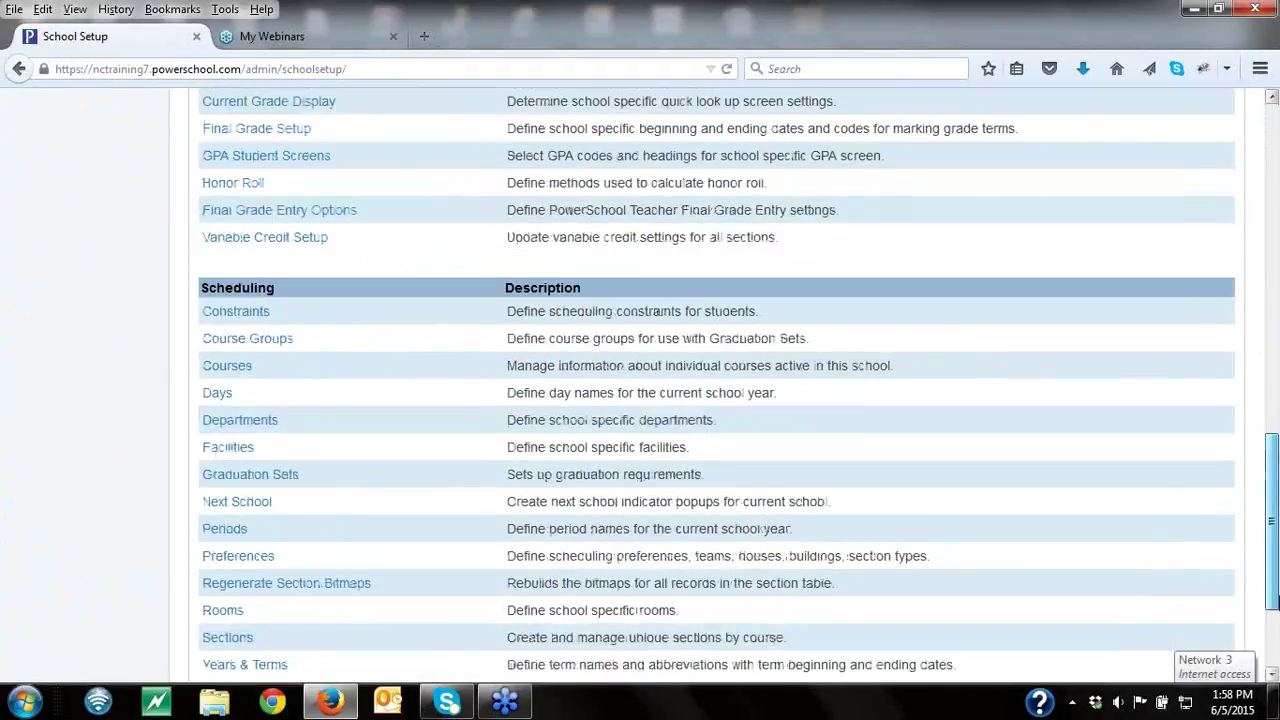
scroll(1272, 597, down, 3)
click(237, 476)
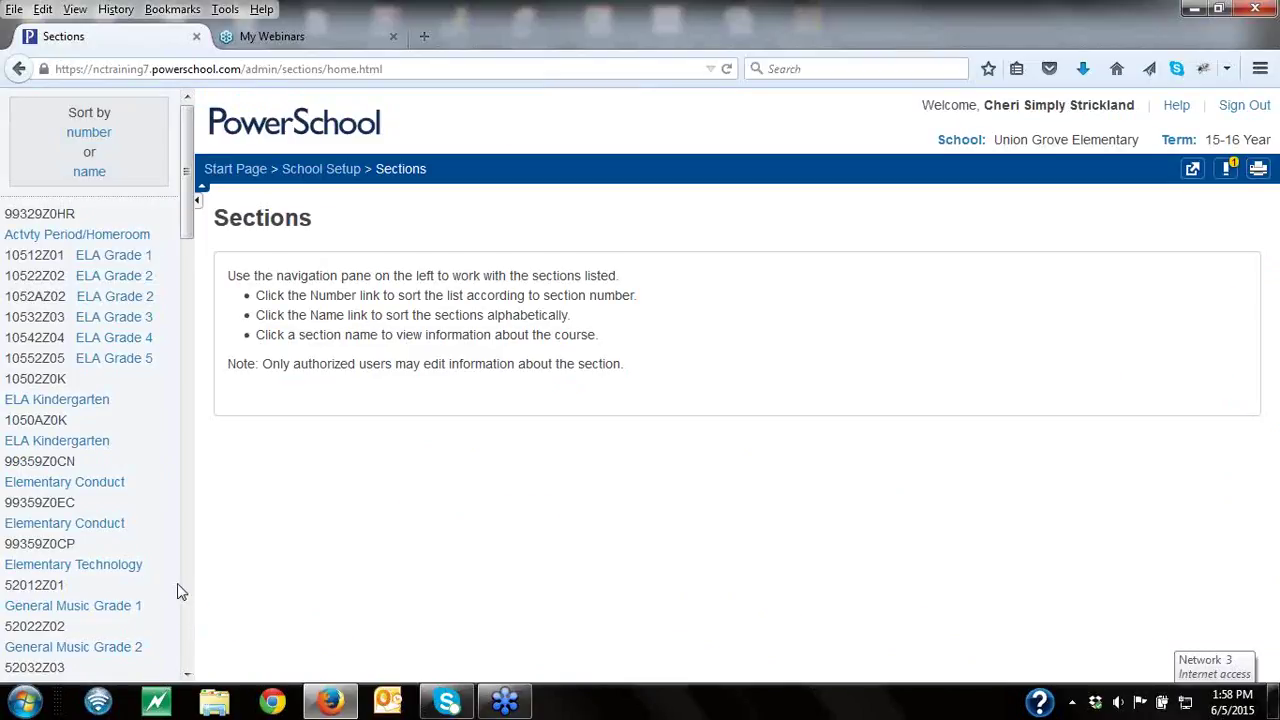
Step: Find Health and Physical Education: Grade 5 among the courses and open one of its 6(A) sections
scroll(190, 605, down, 10)
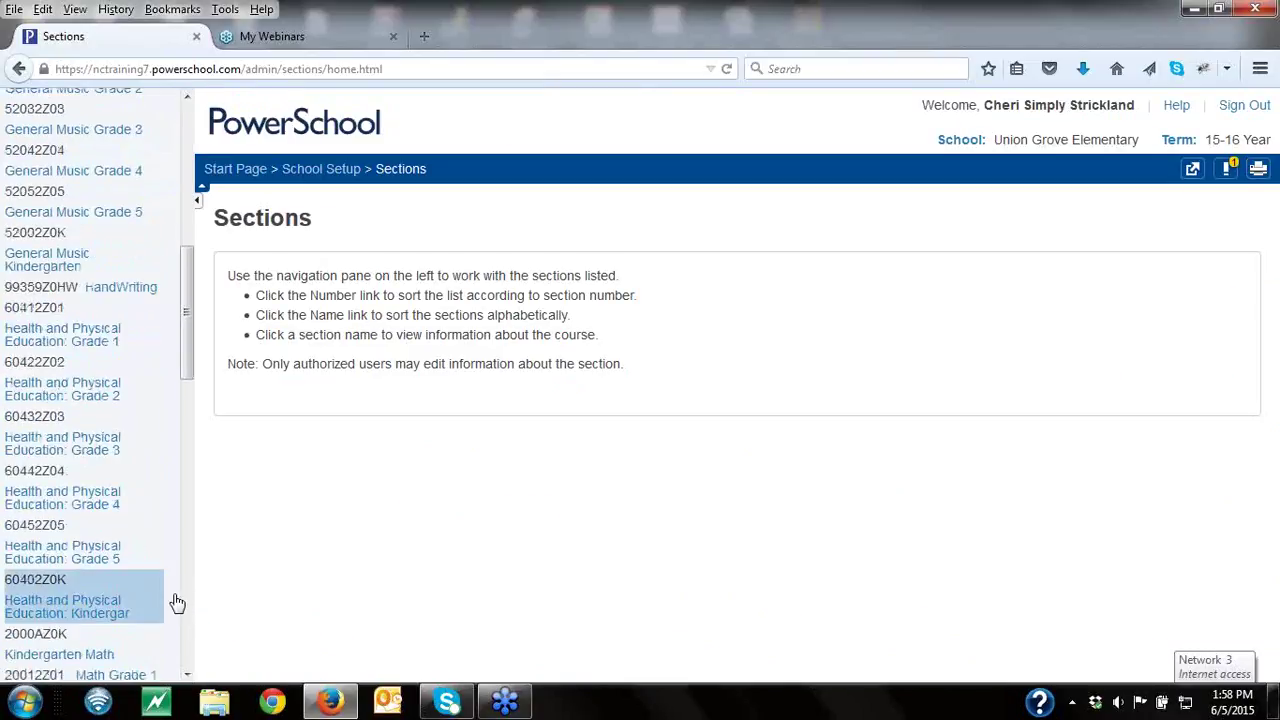
click(113, 560)
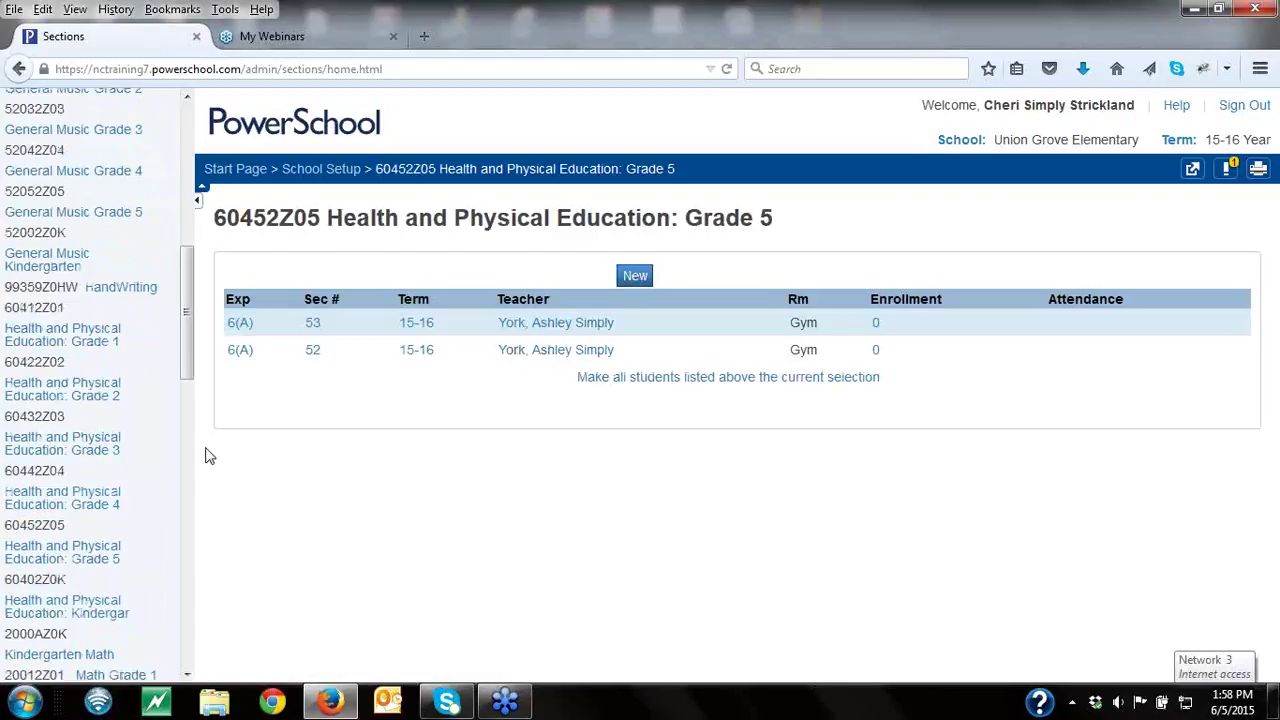
click(241, 340)
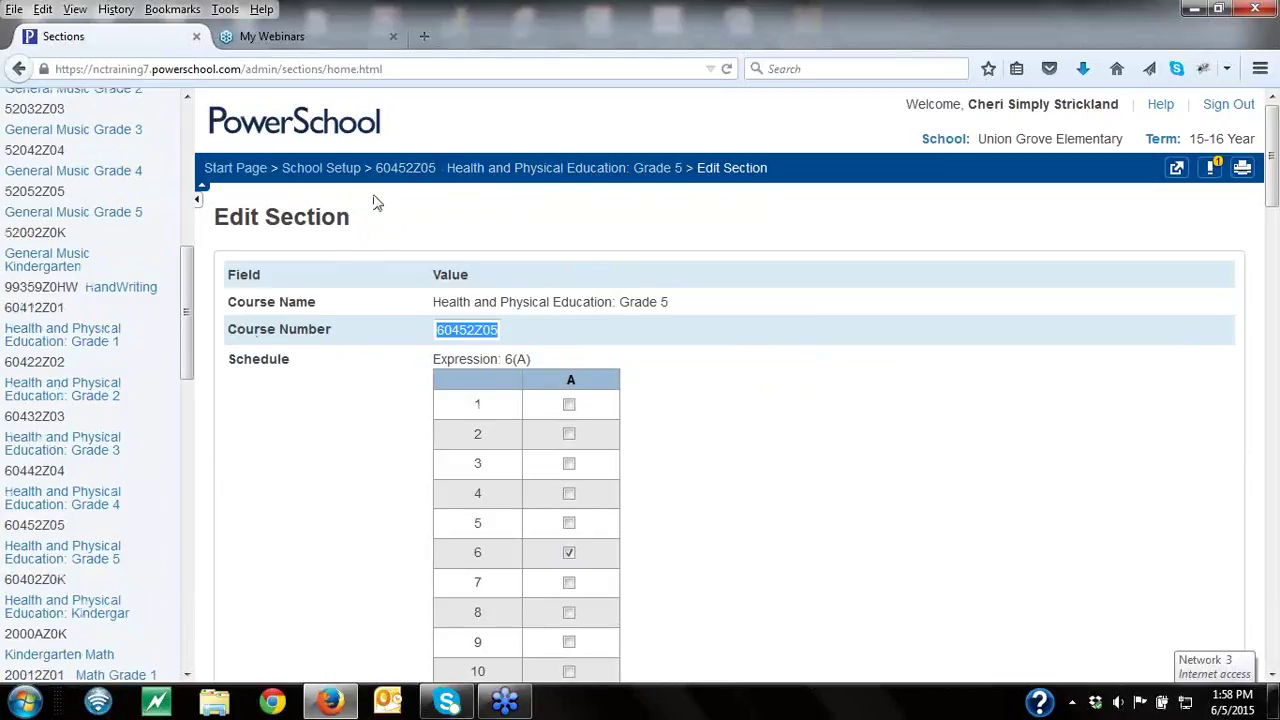
Step: Return to the Start Page, open the first-grade teacher's schedule in Teacher Schedules, and bring up section 12 of Actvty Period/Homeroom
click(258, 178)
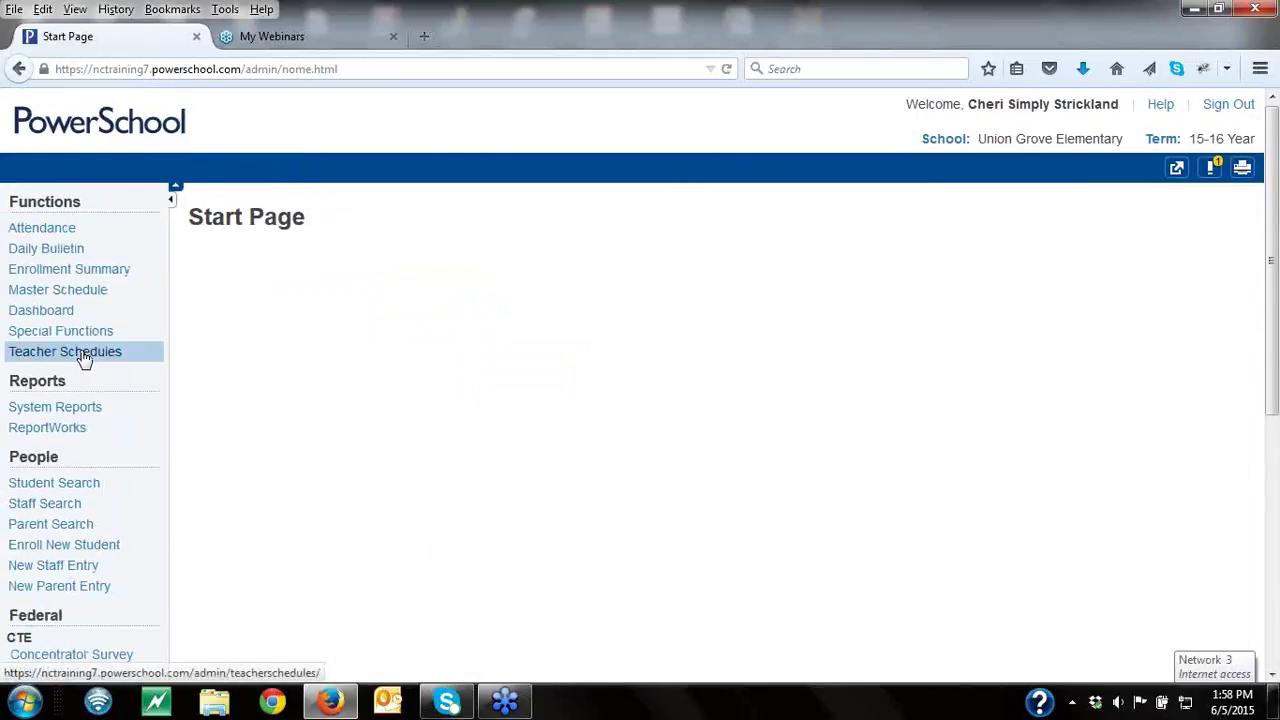
click(84, 358)
click(82, 346)
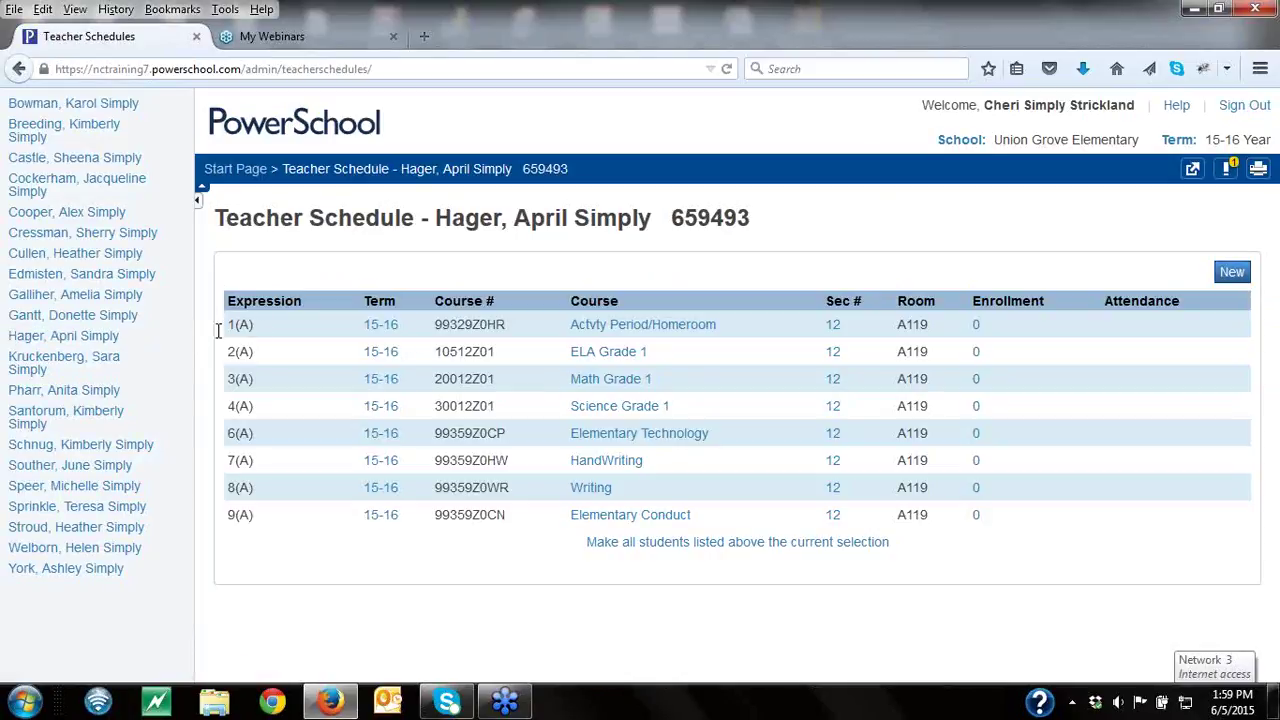
click(831, 326)
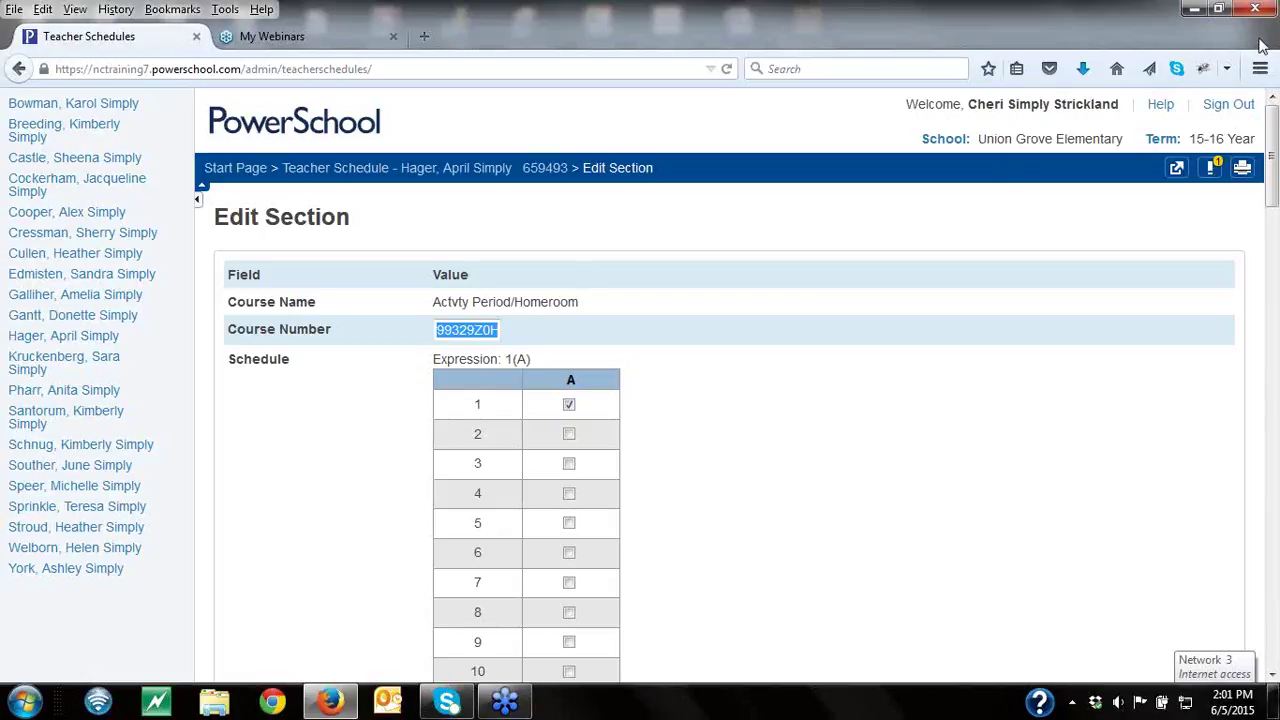
click(925, 268)
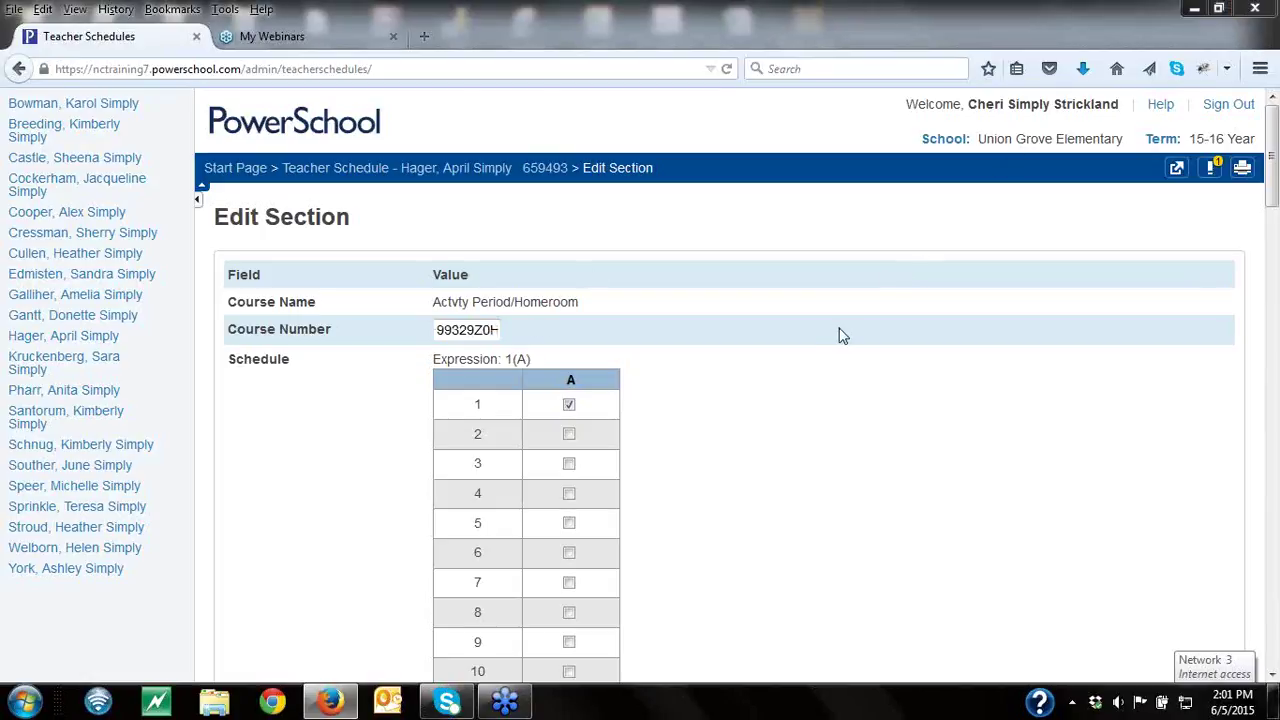